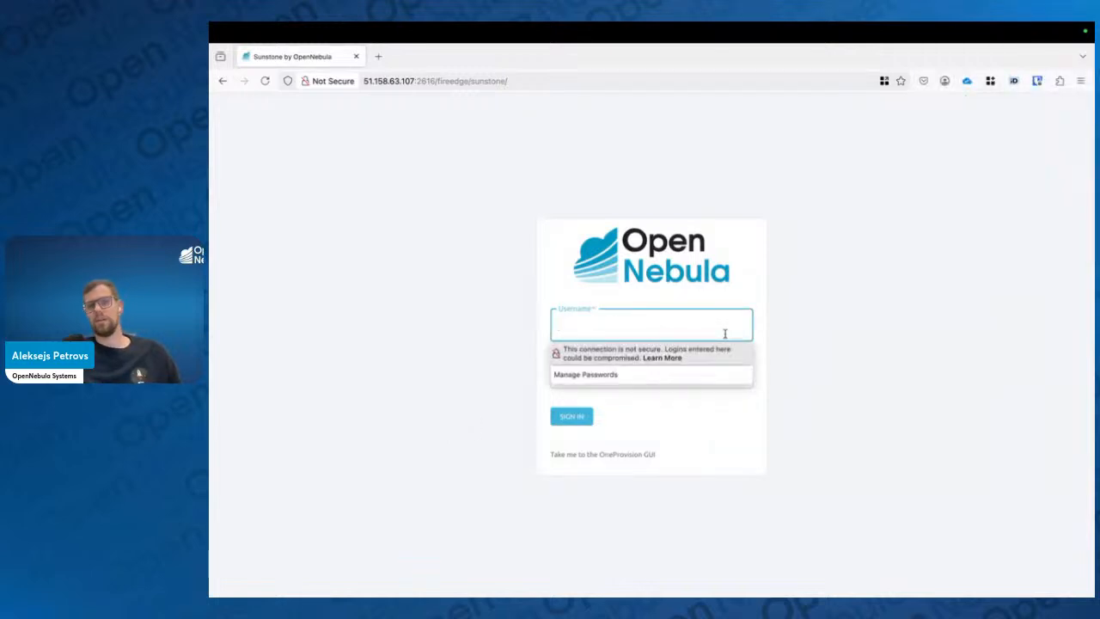
Sign in to Sunstone with the username oneadmin and the account password
left_click(870, 328)
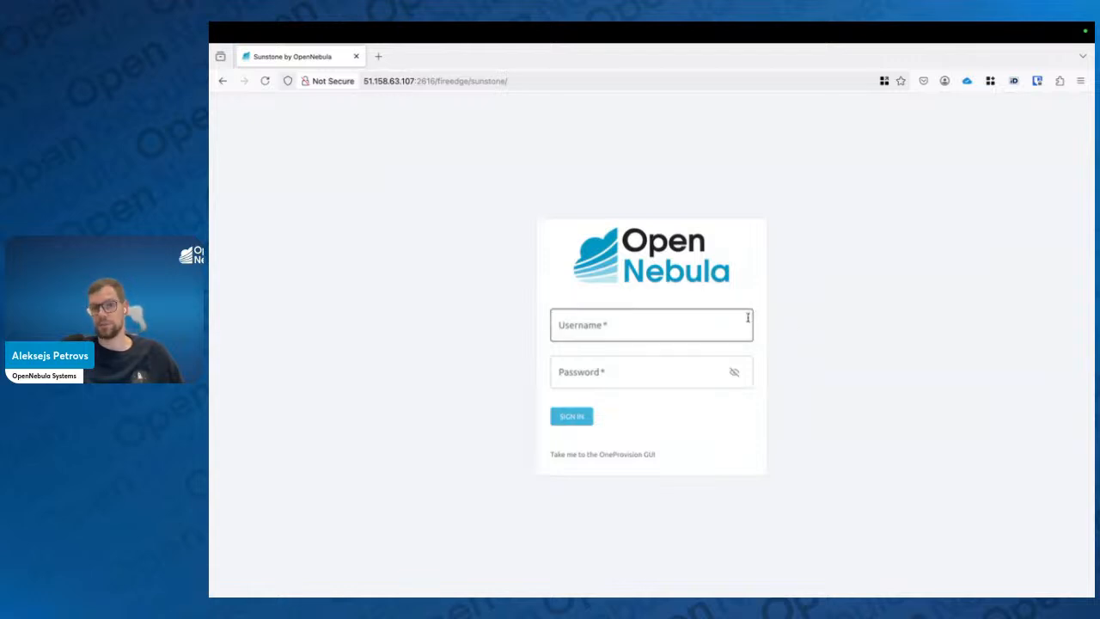
left_click(710, 319)
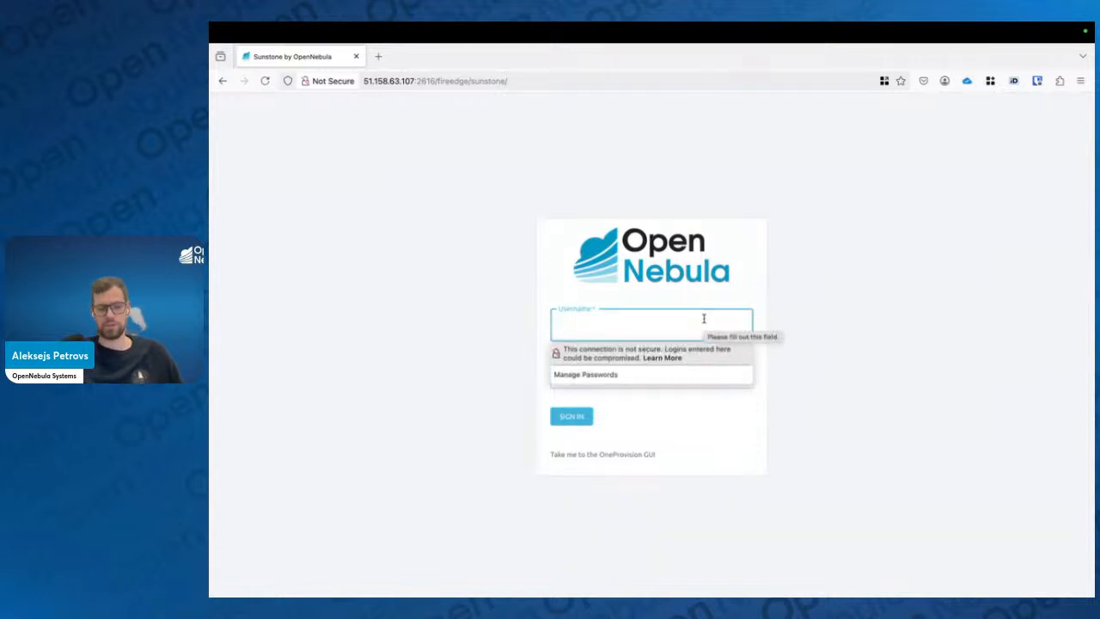
type("oneadmin")
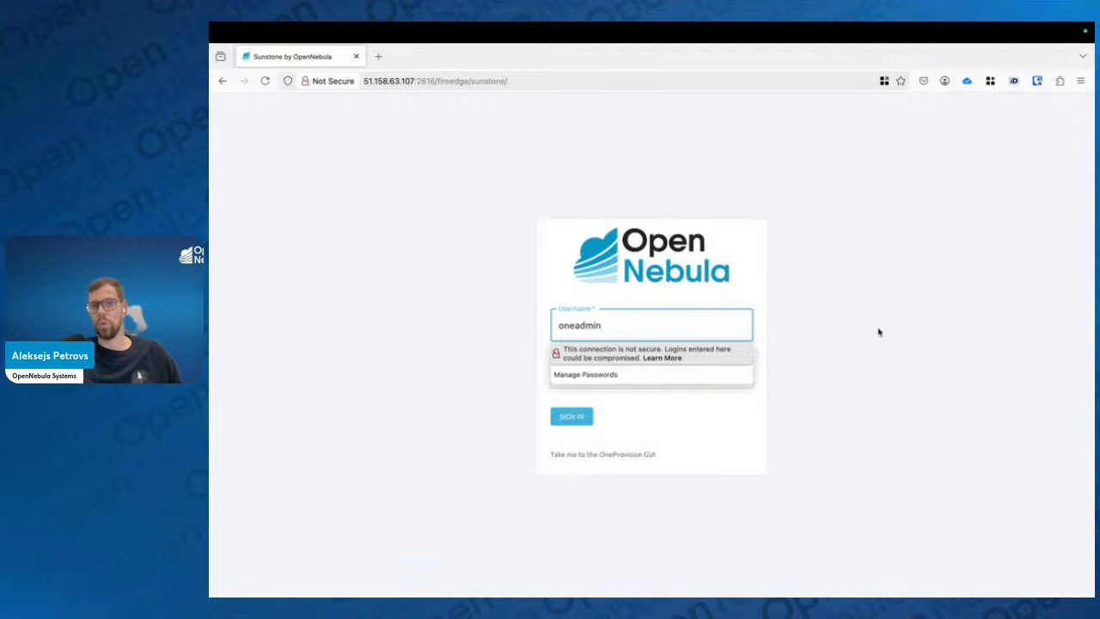
left_click(880, 334)
left_click(657, 373)
type("*****")
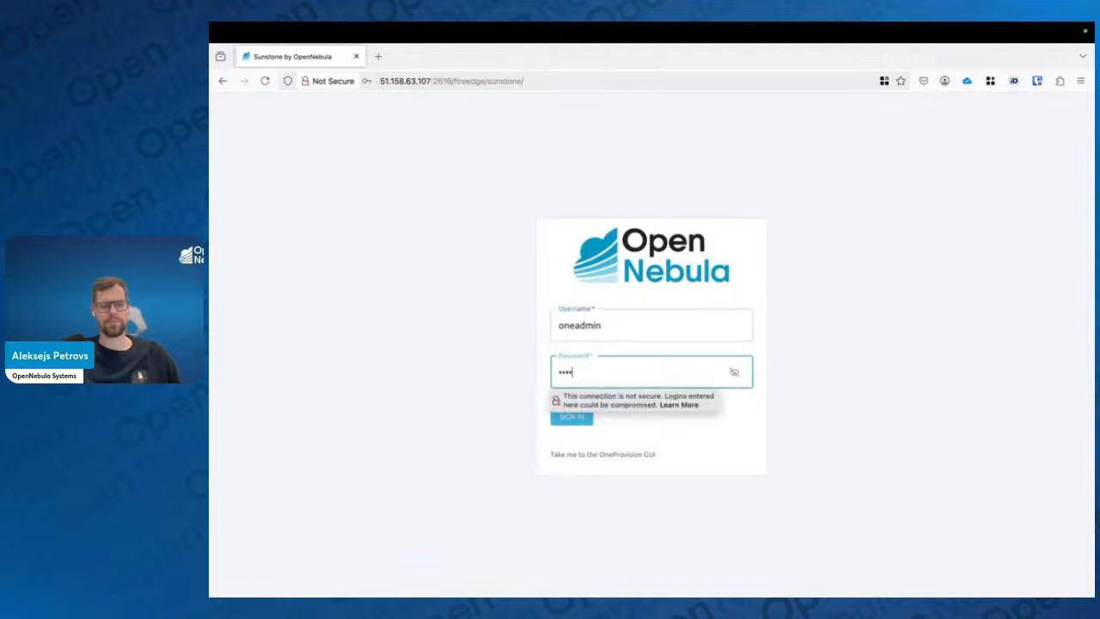
left_click(819, 355)
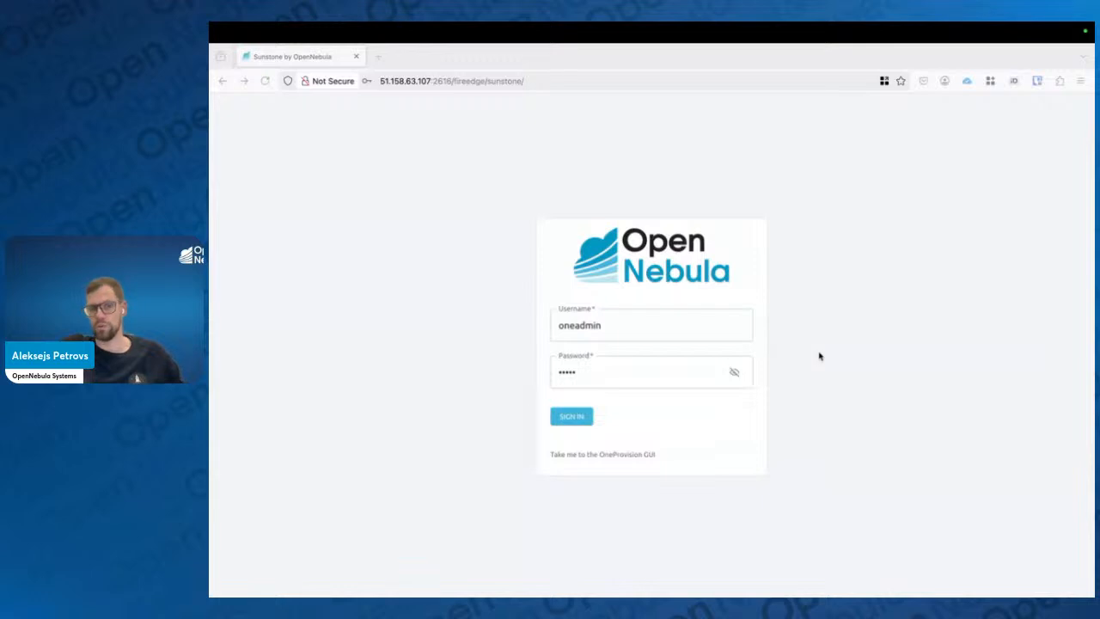
left_click(569, 418)
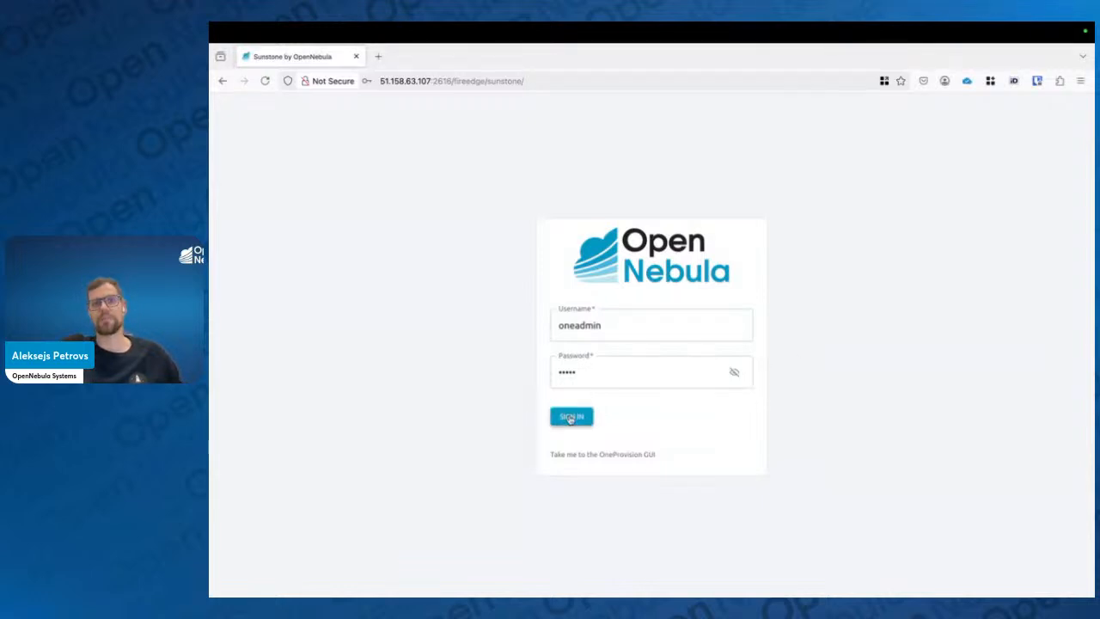
left_click(506, 198)
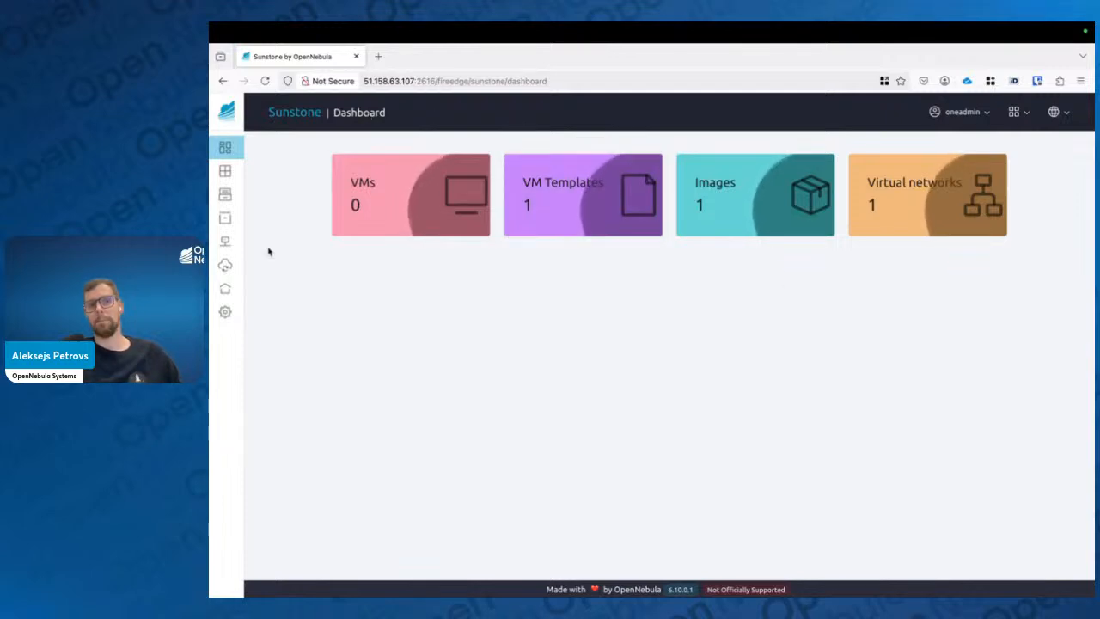
Expand the navigation sidebar and switch the interface to the cloud view
left_click(341, 116)
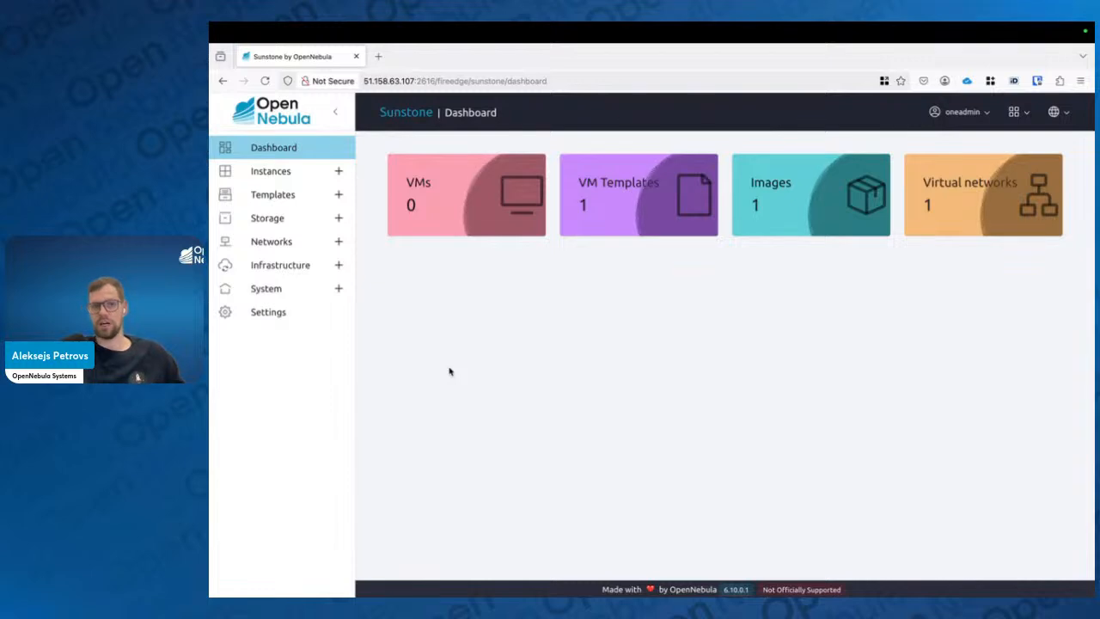
left_click(1014, 112)
left_click(879, 254)
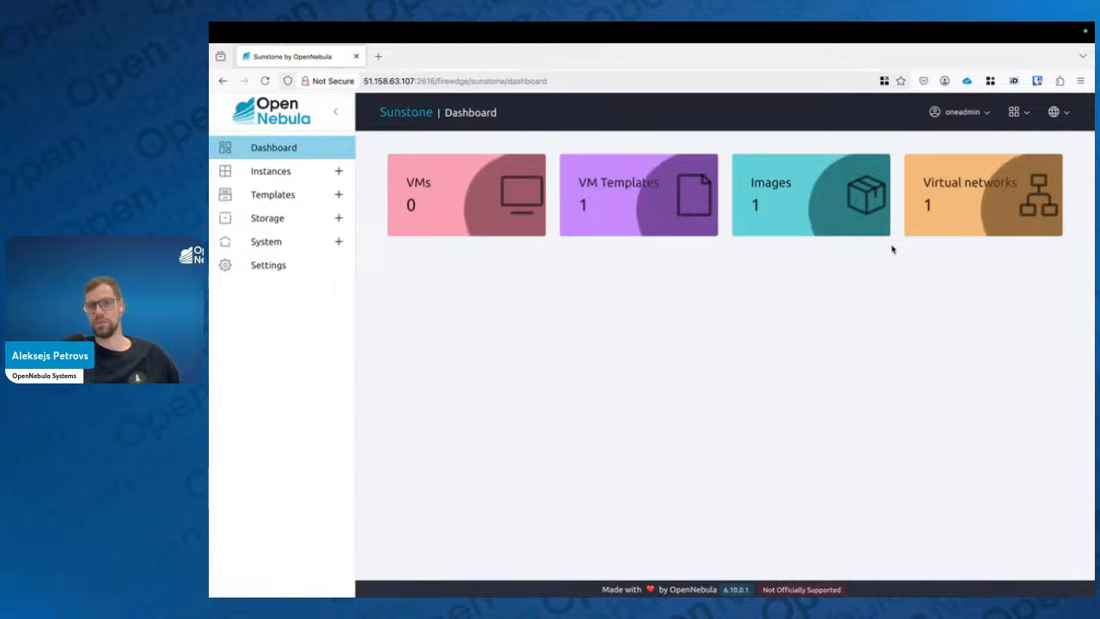
Expand the Instances, Templates, Storage and System sections of the sidebar to review the cloud view's menus
left_click(1015, 113)
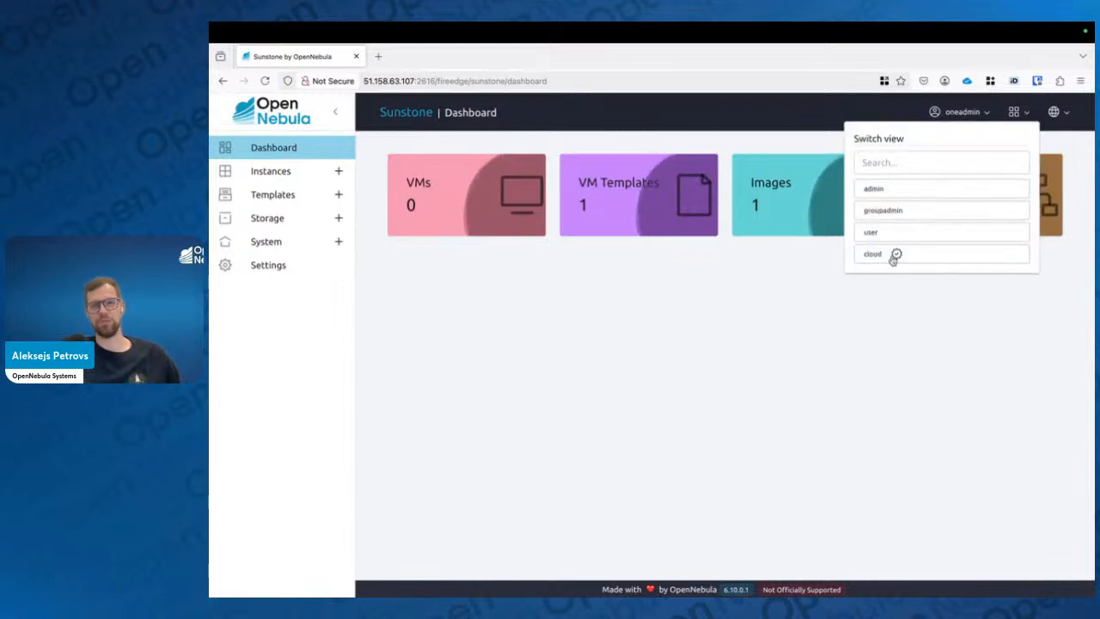
left_click(853, 339)
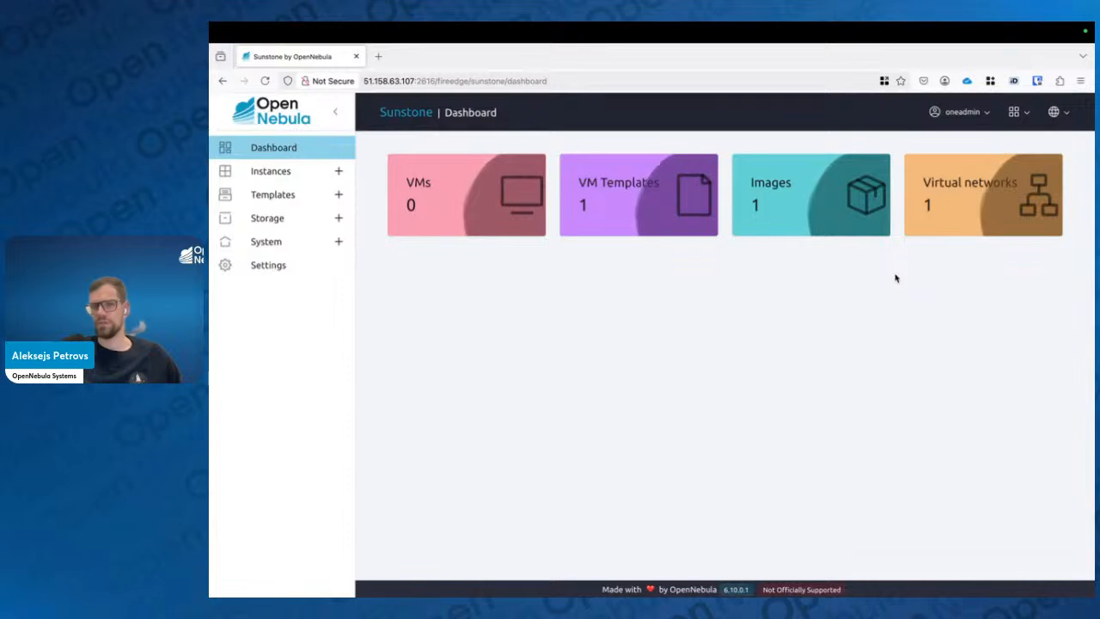
left_click(337, 172)
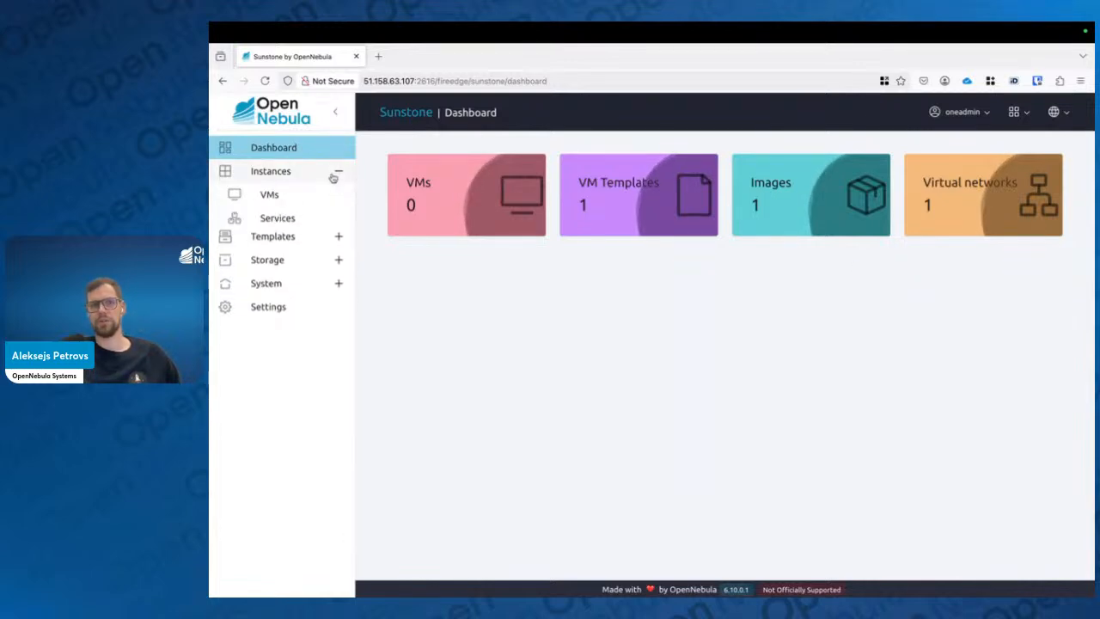
left_click(338, 242)
left_click(339, 289)
left_click(337, 336)
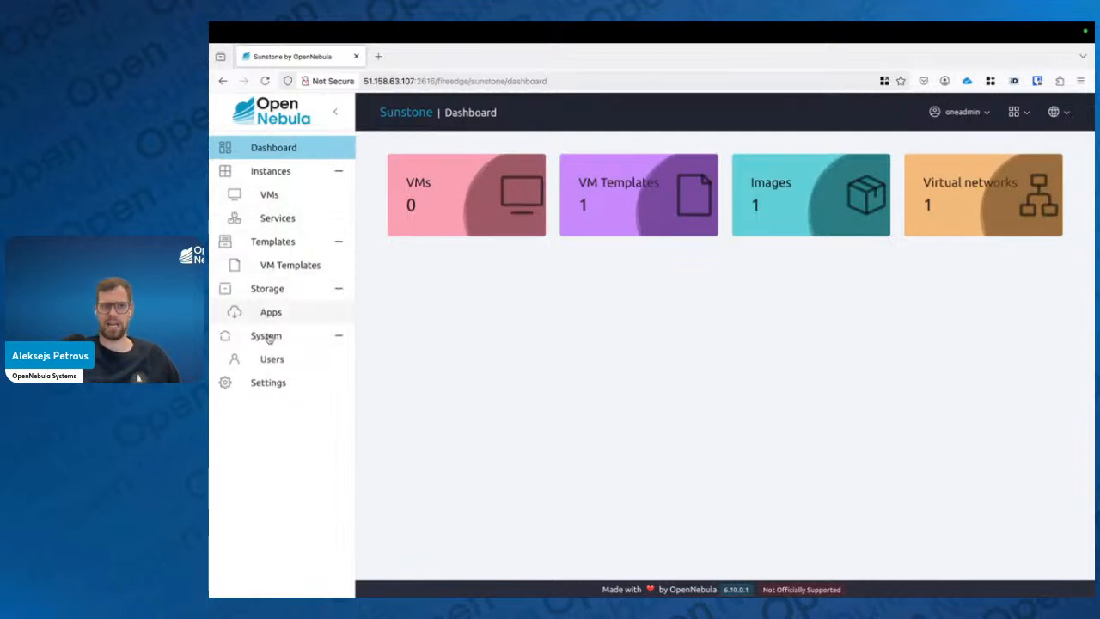
Switch the interface to the admin view and expand its System and Infrastructure sections
left_click(1018, 112)
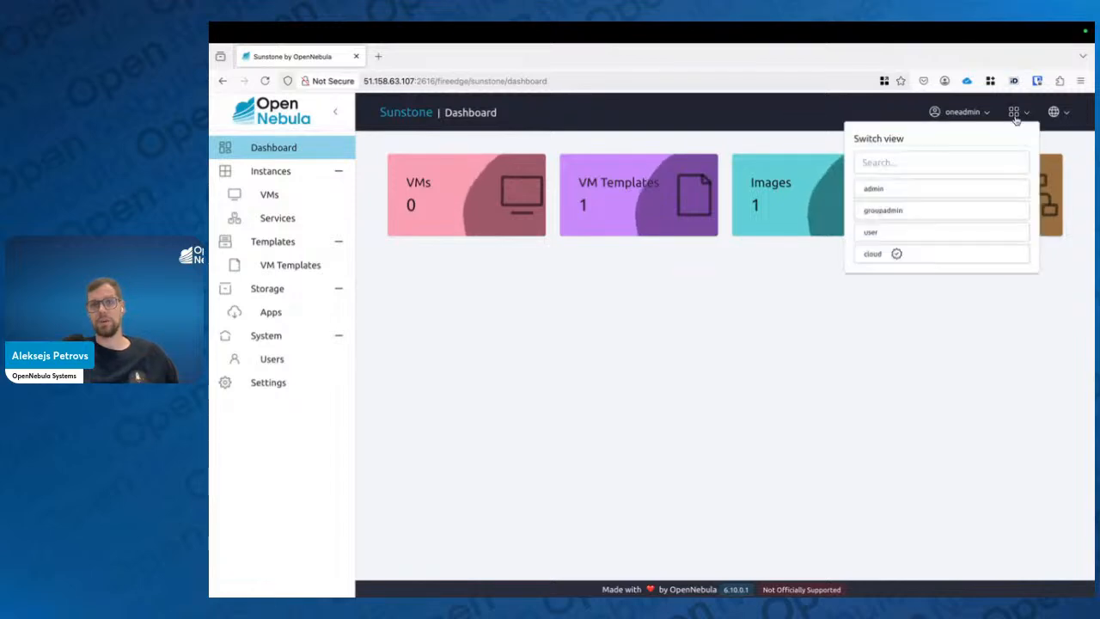
left_click(910, 192)
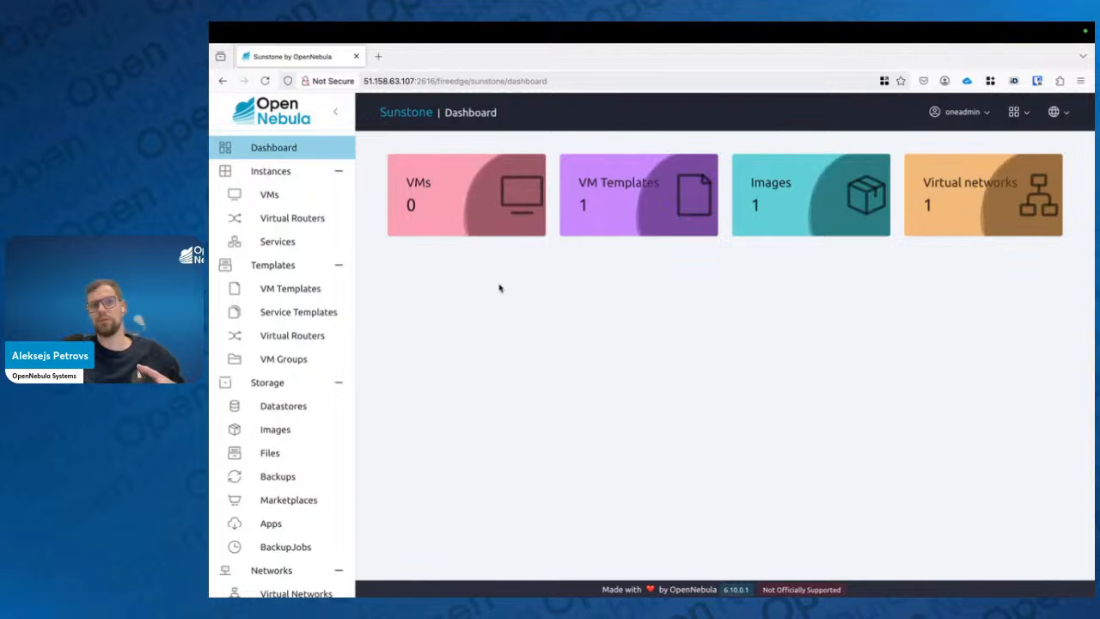
scroll(288, 348, "down", 3)
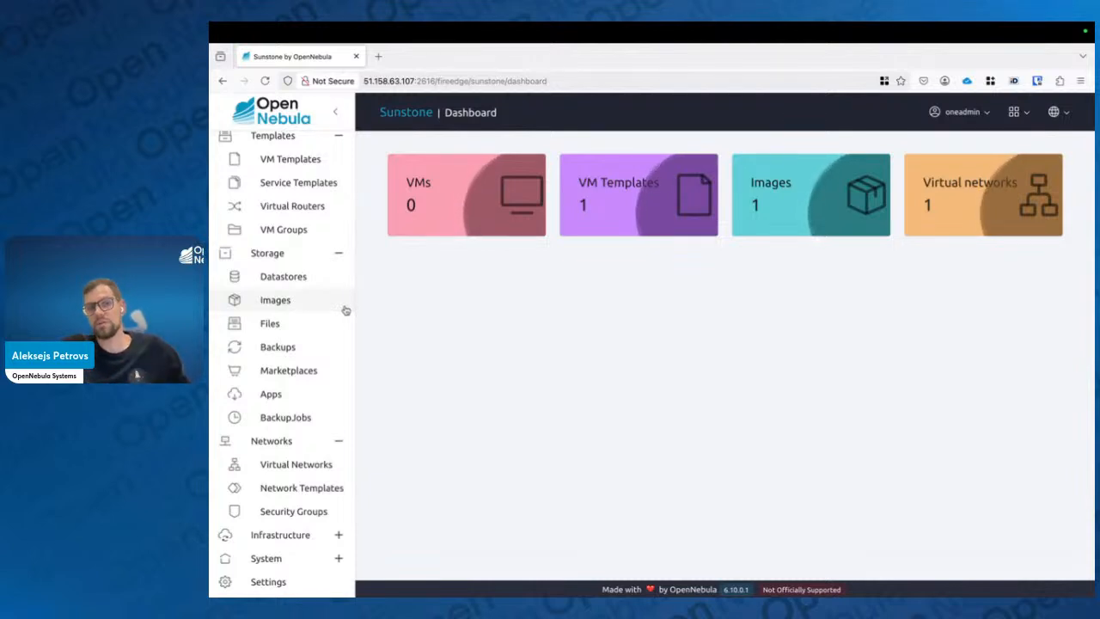
left_click(297, 563)
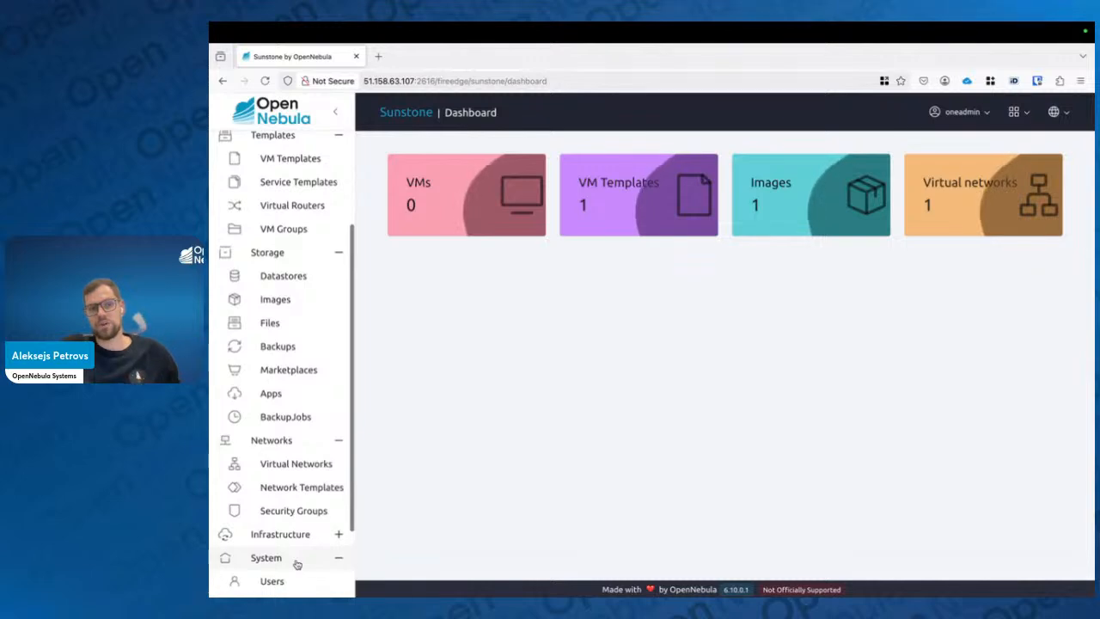
scroll(296, 563, "down", 3)
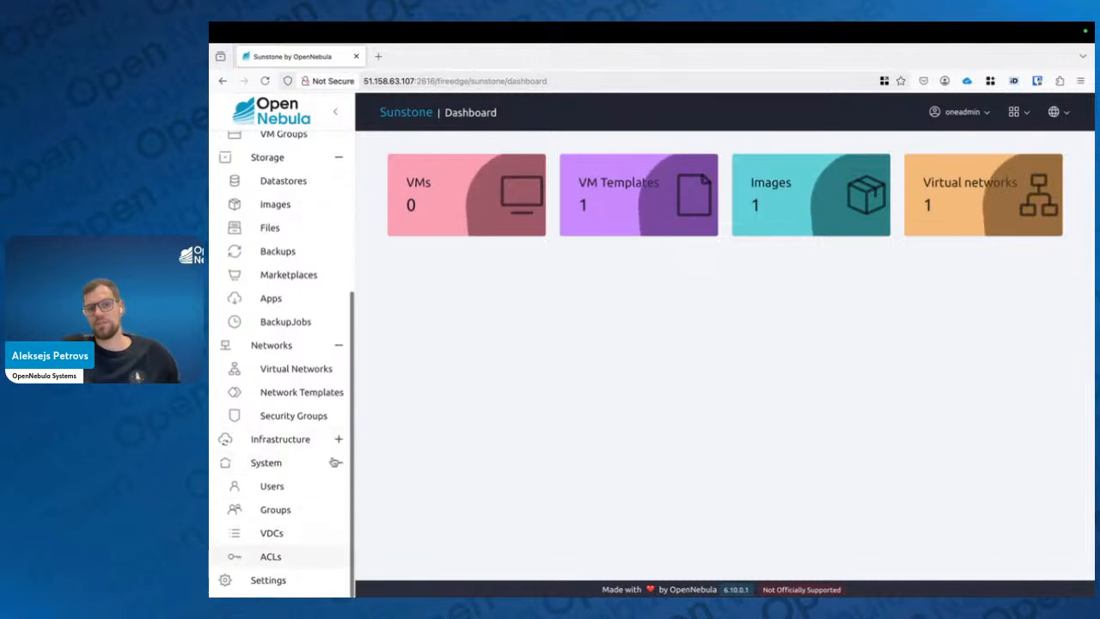
left_click(283, 439)
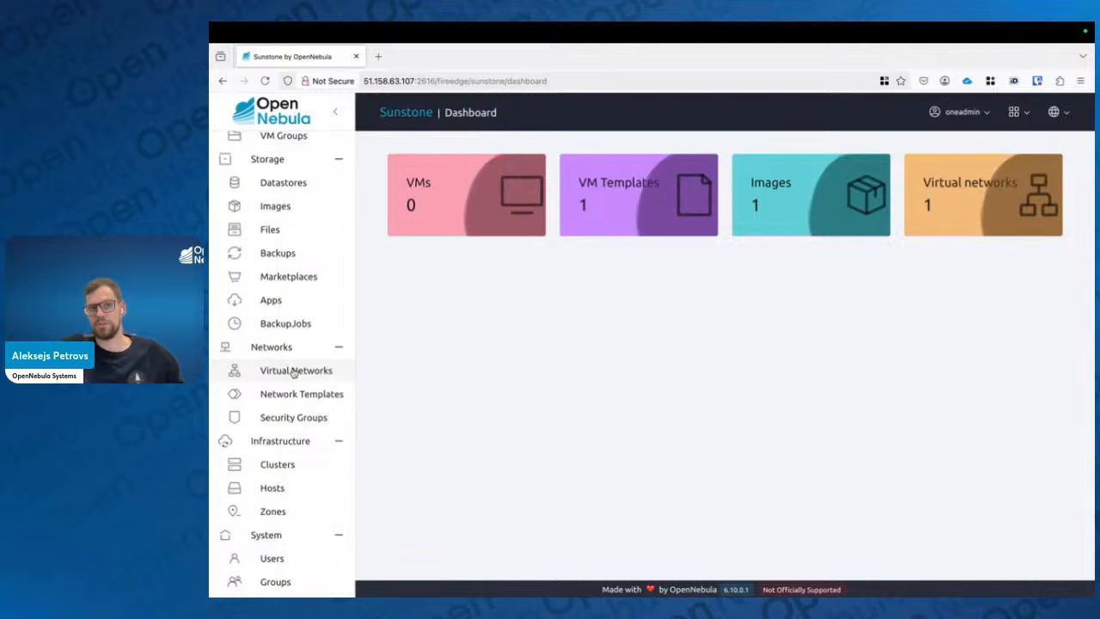
scroll(307, 277, "down", 1)
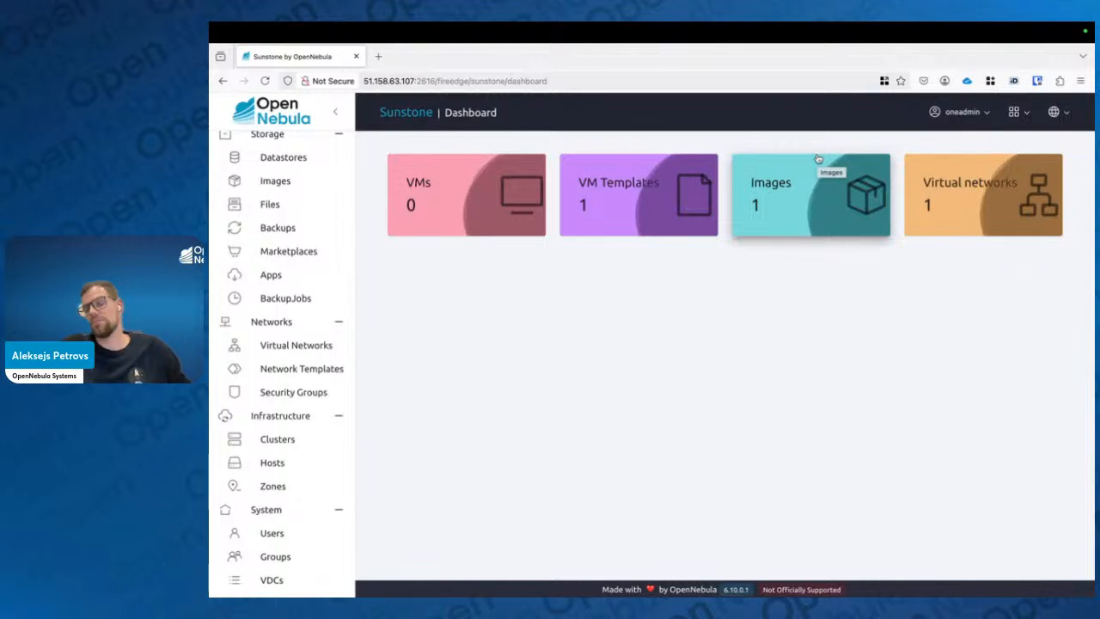
Switch the interface to the user view
left_click(1018, 113)
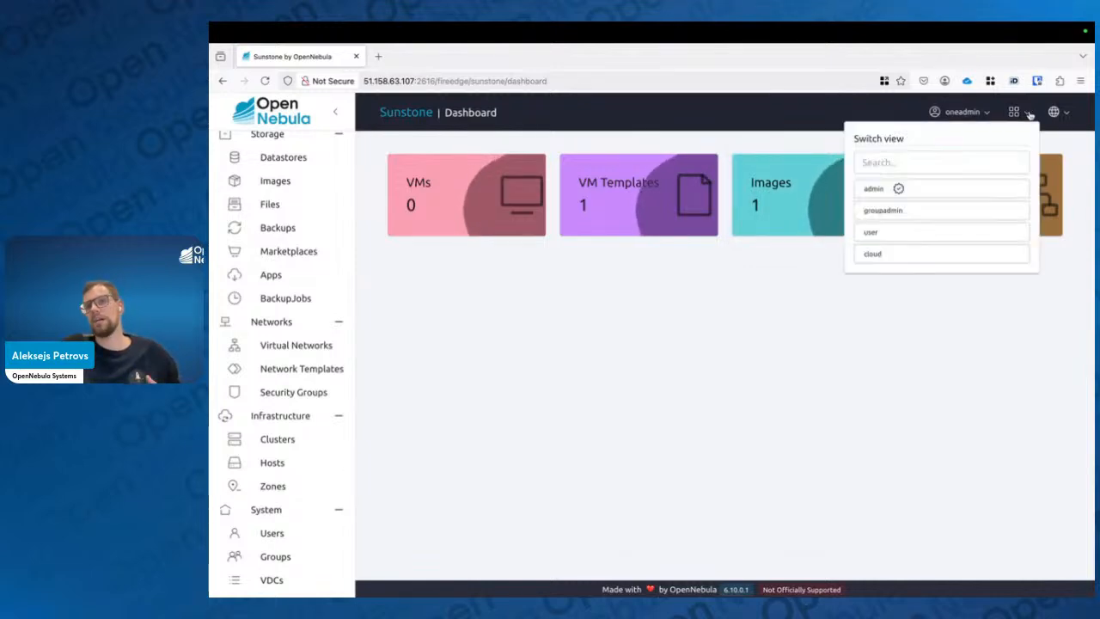
left_click(902, 233)
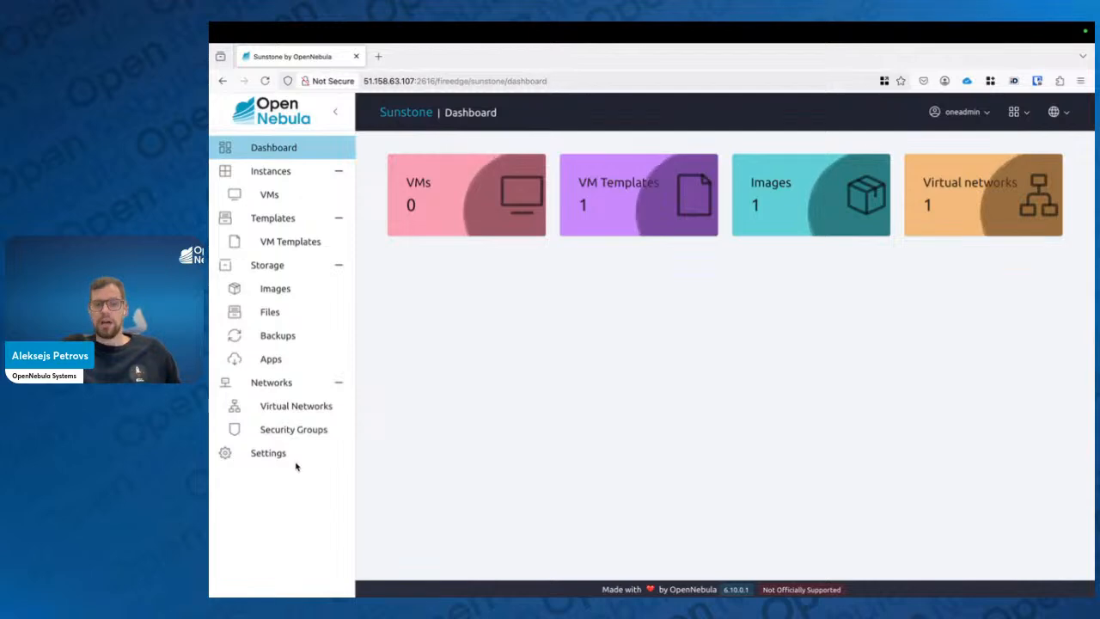
key("ctrl+Left")
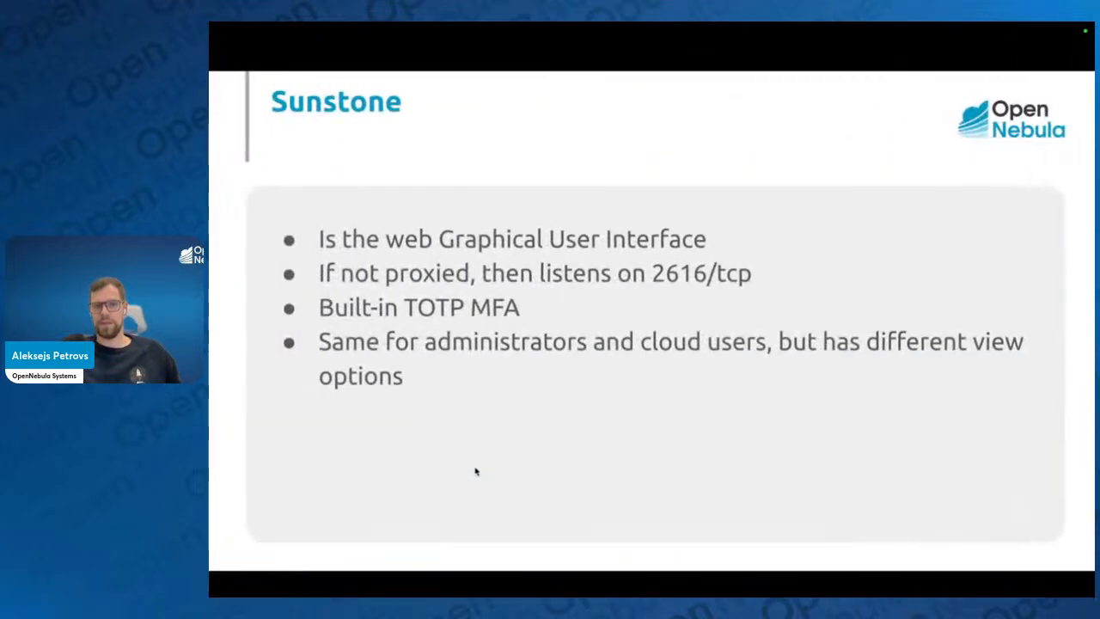
key("Right")
key("Right")
key("Left")
key("Left")
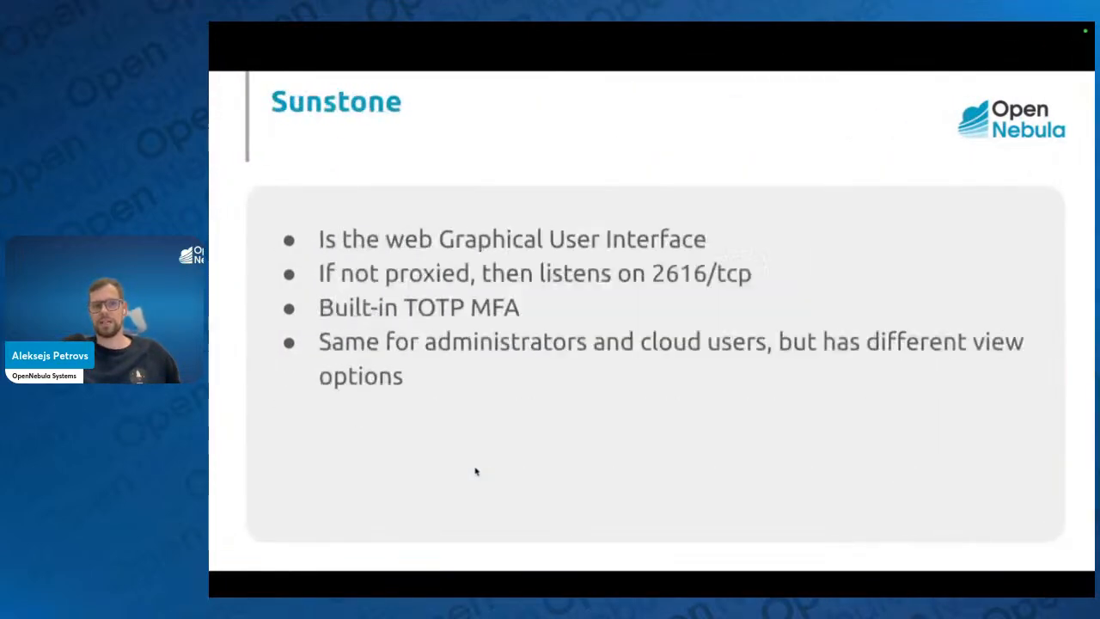
key("Right")
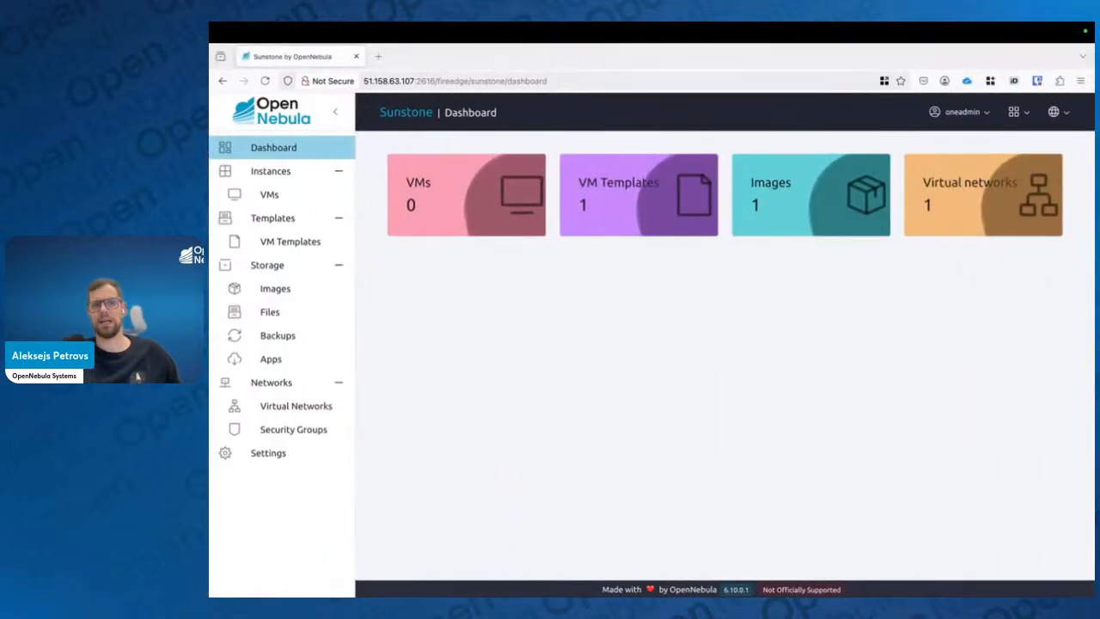
Open the Settings page and set the Configuration UI schema to Dark
left_click(270, 452)
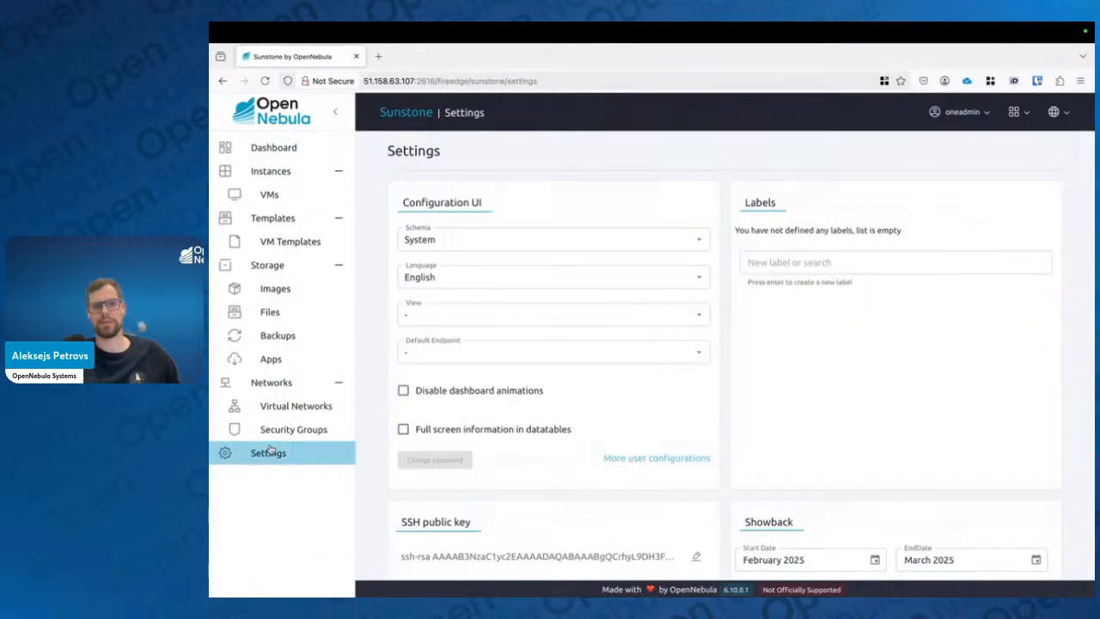
scroll(550, 387, "down", 3)
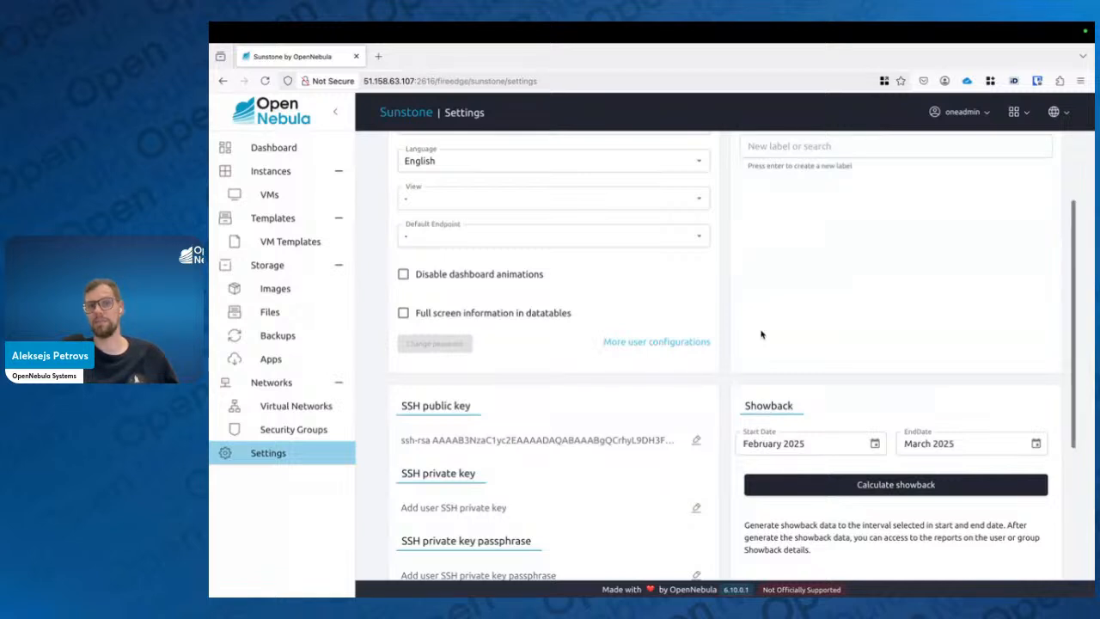
scroll(698, 199, "up", 2)
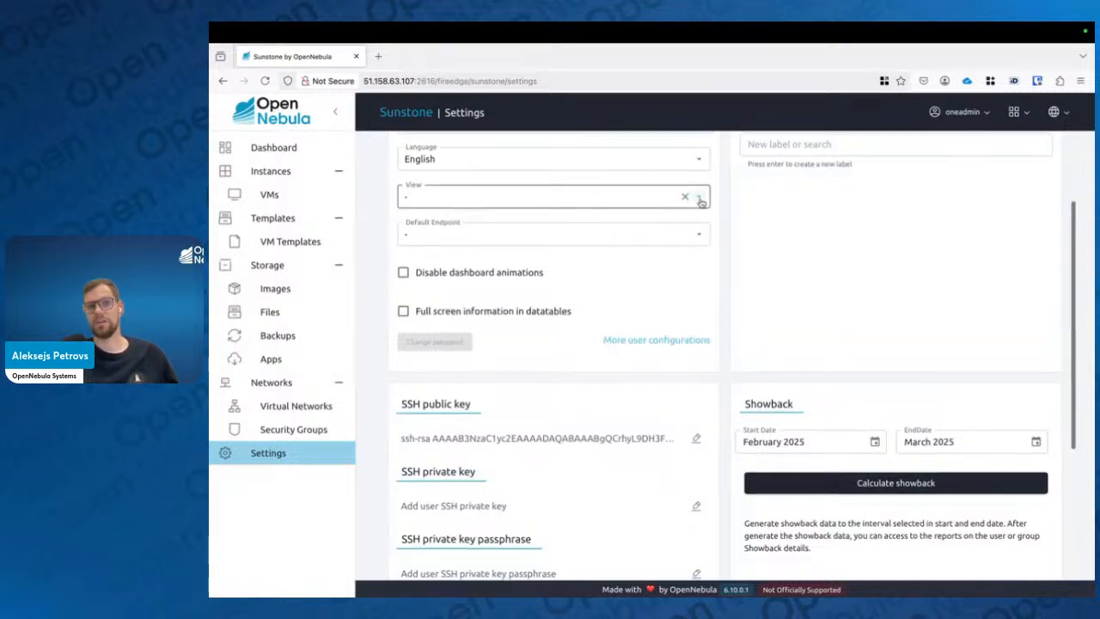
left_click(697, 189)
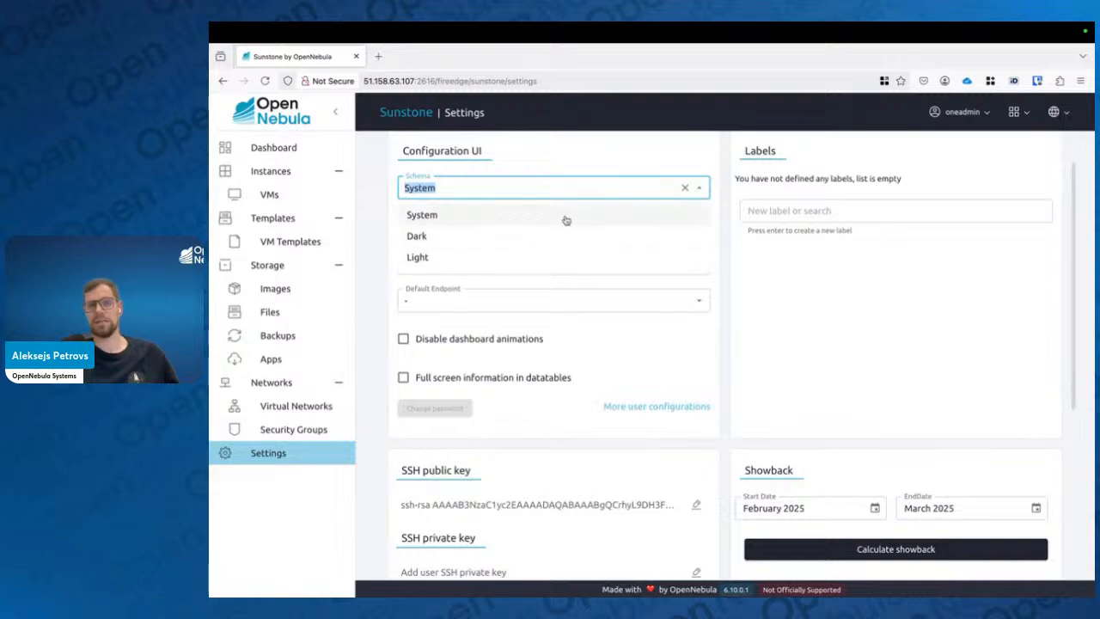
left_click(539, 238)
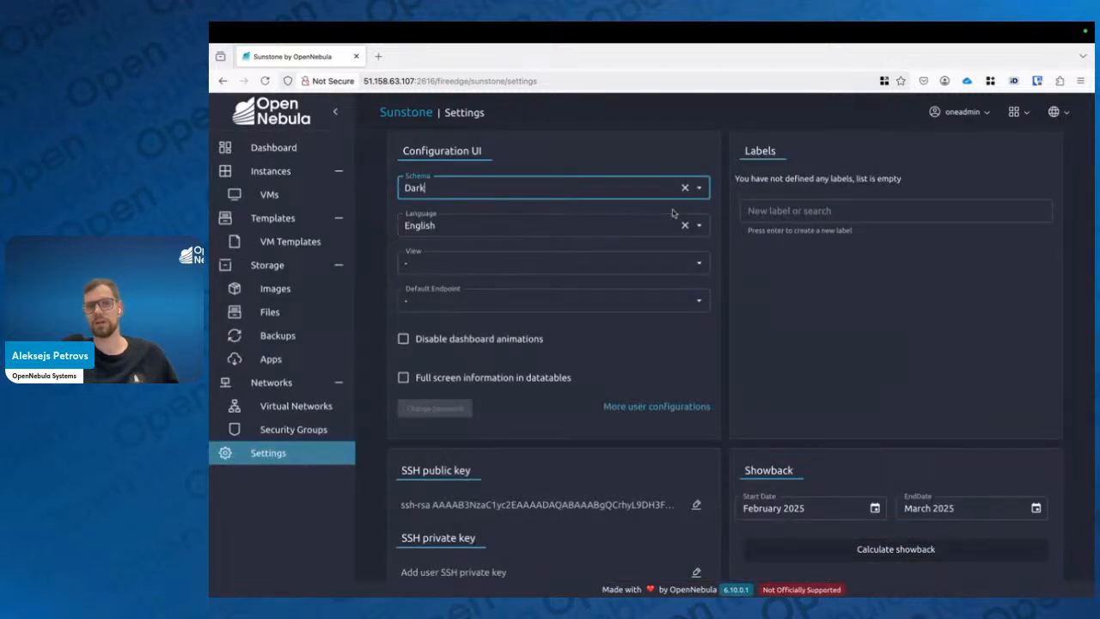
Set the Configuration UI schema to Light
left_click(697, 187)
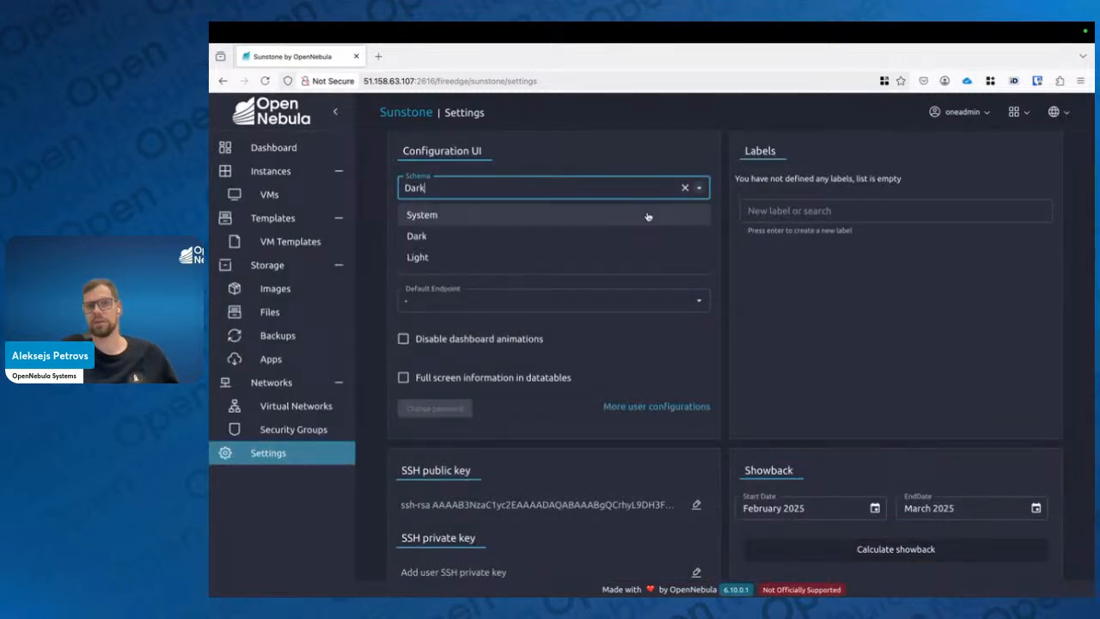
left_click(520, 255)
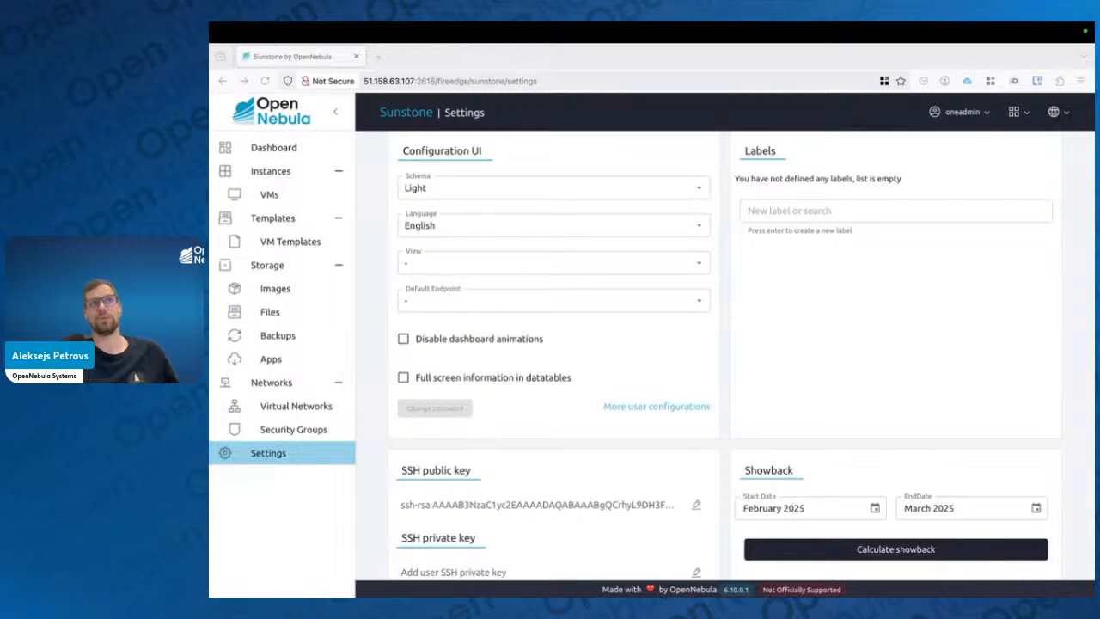
left_click(677, 371)
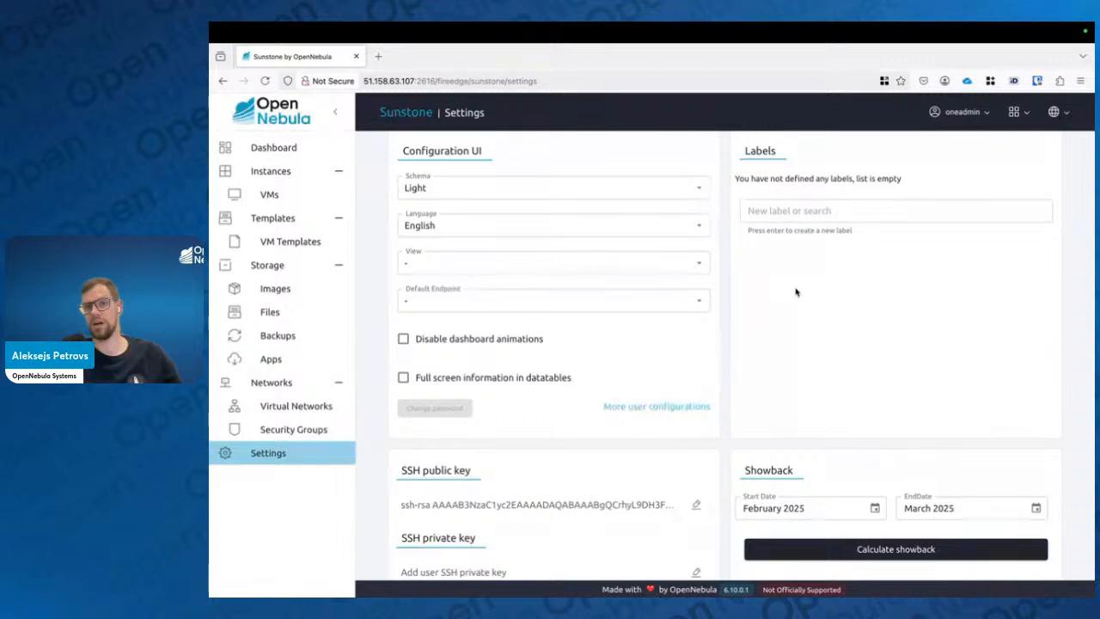
scroll(796, 292, "down", 5)
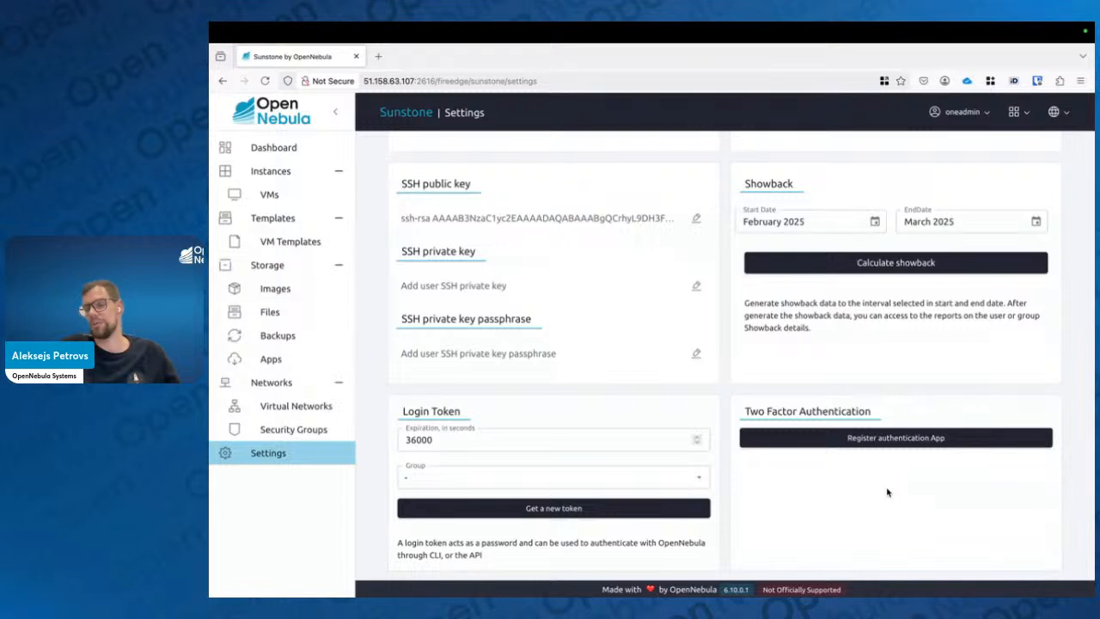
left_click(908, 440)
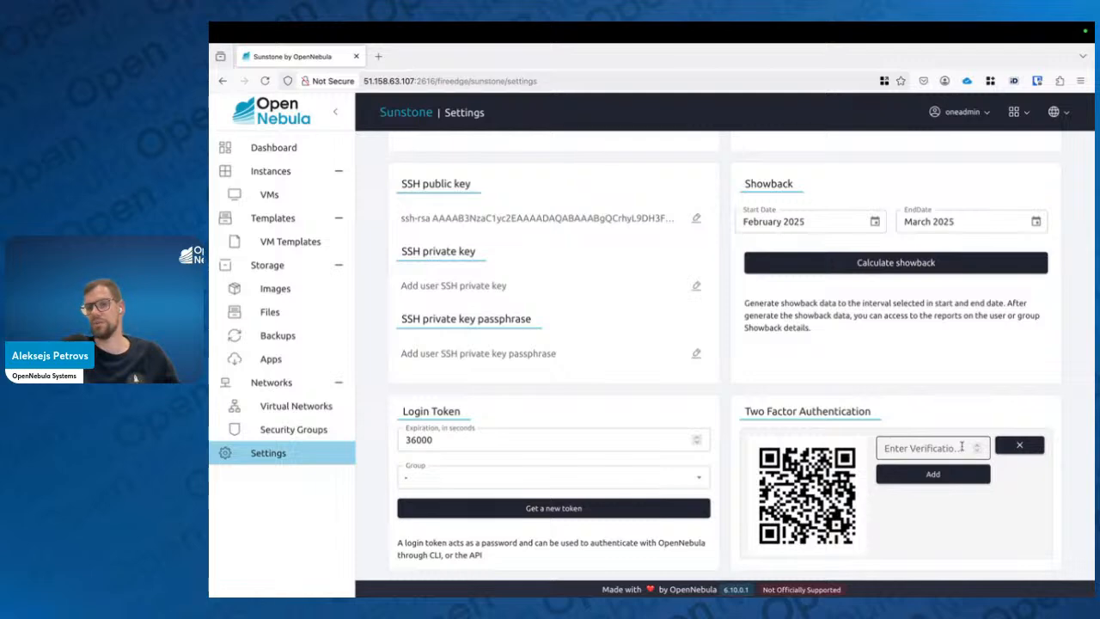
left_click(1019, 444)
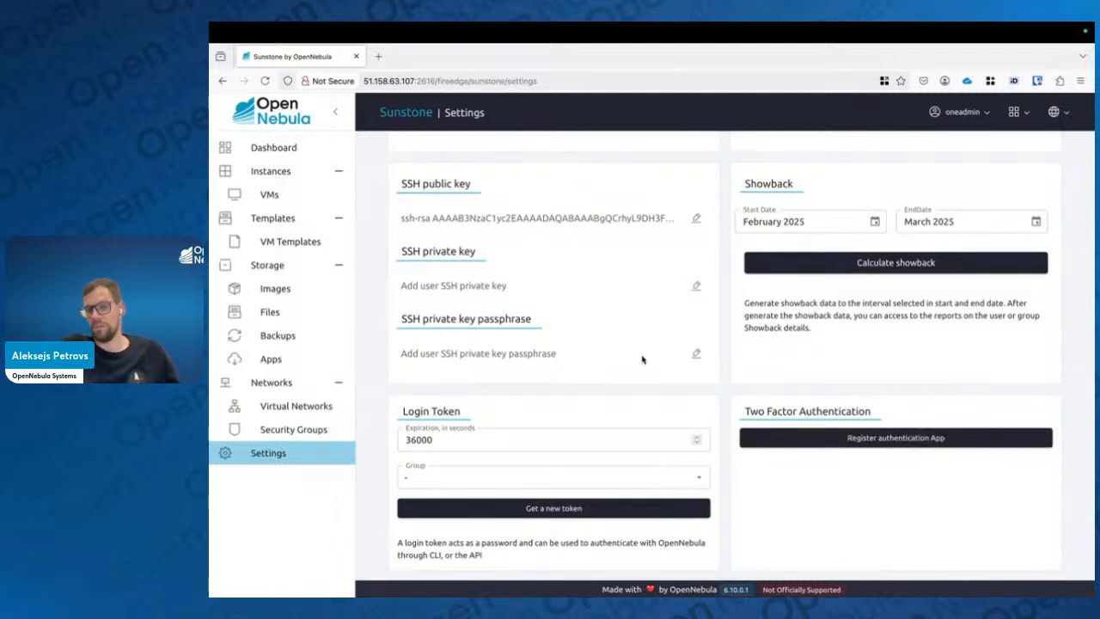
scroll(642, 360, "up", 5)
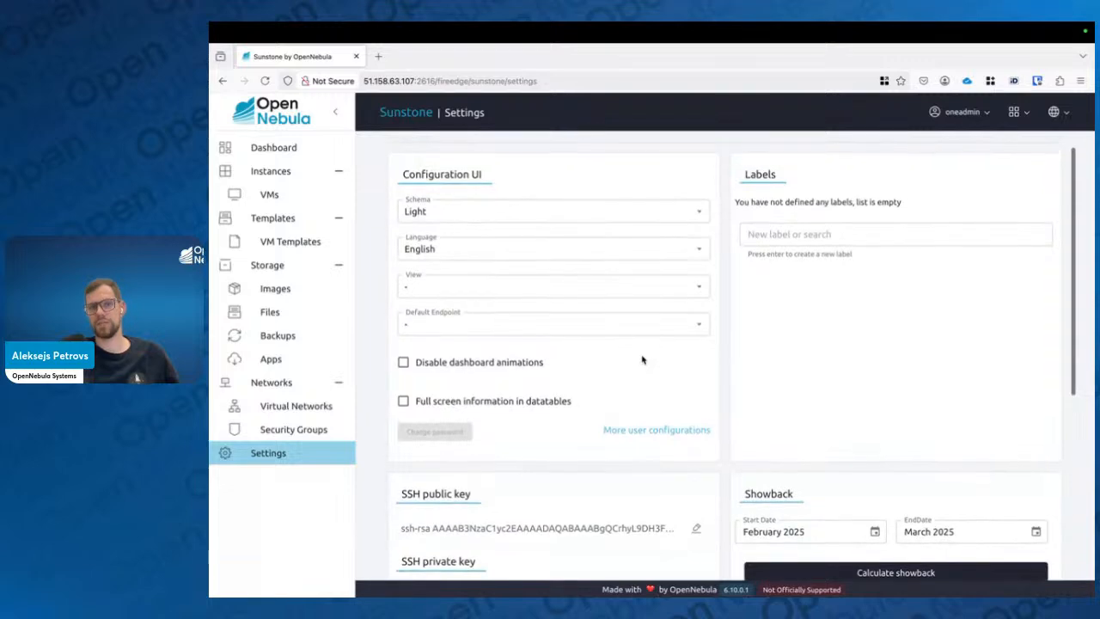
scroll(642, 359, "up", 1)
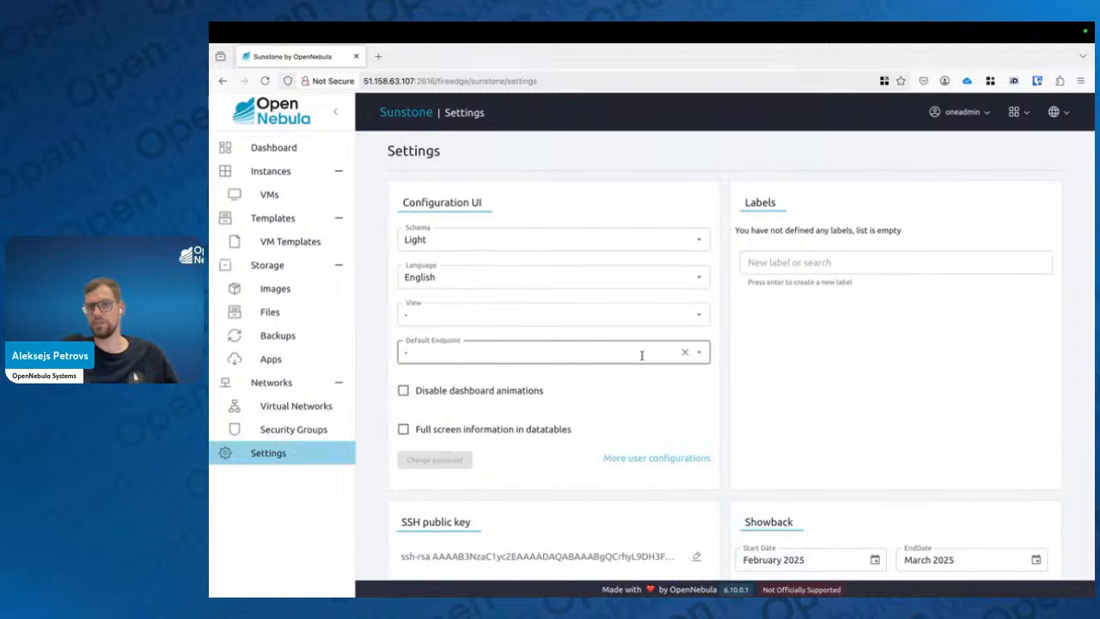
key("ctrl+Left")
key("Right")
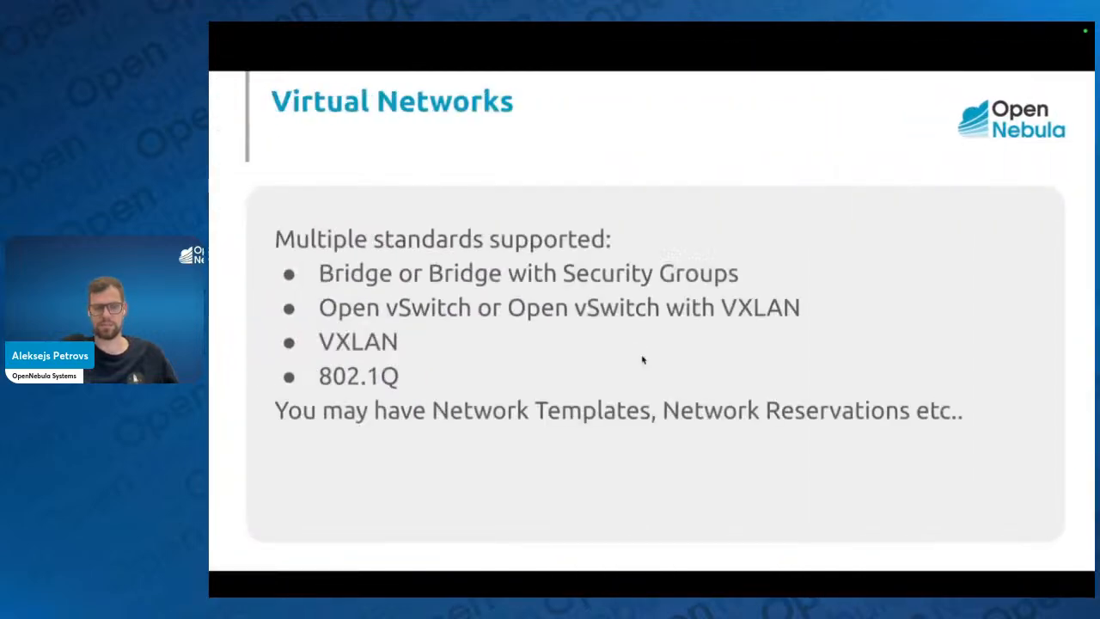
key("Left")
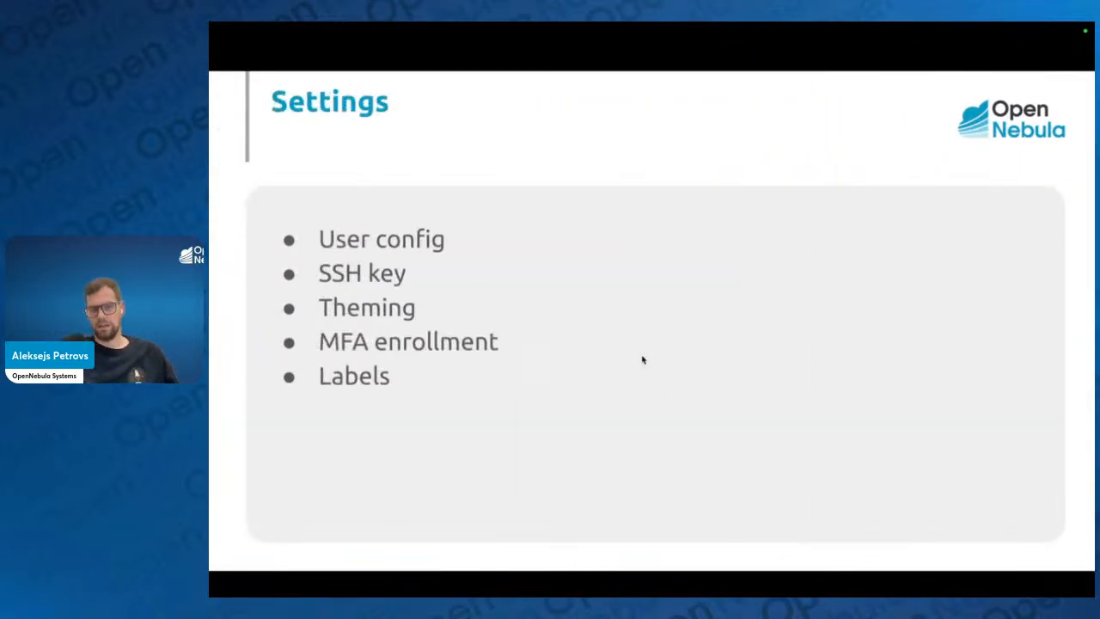
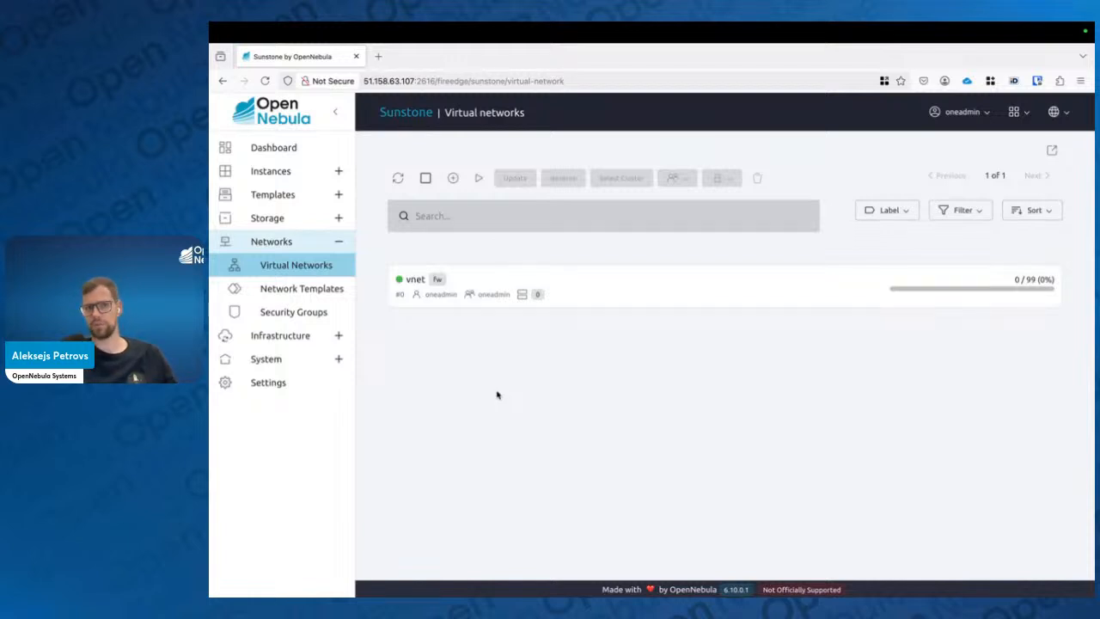
Start creating a new virtual network named private_net in cluster #0 default
left_click(448, 180)
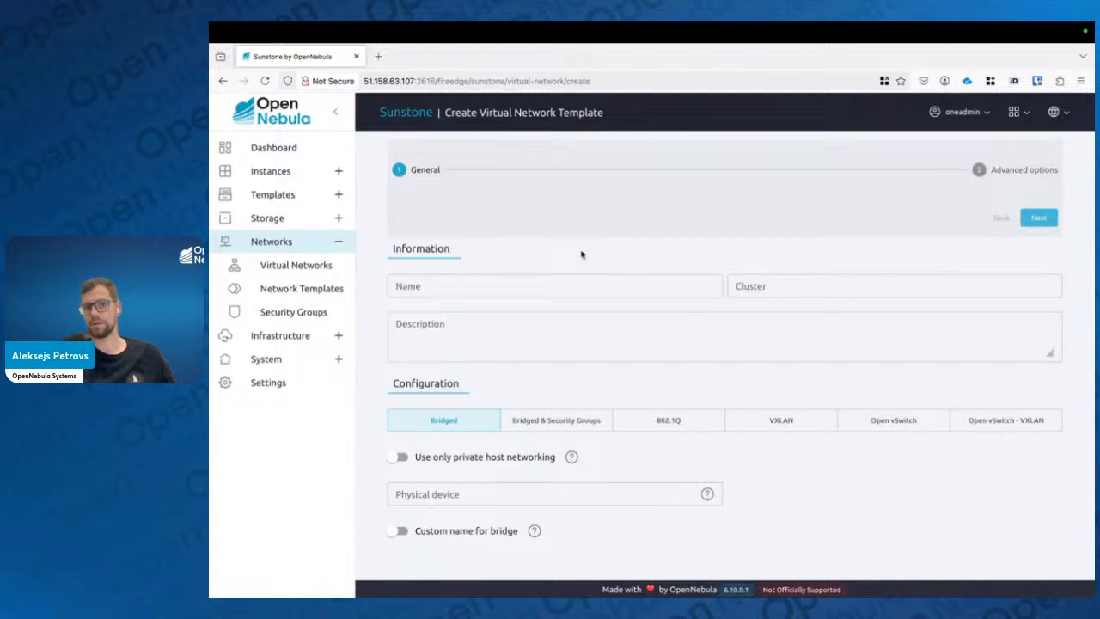
left_click(519, 287)
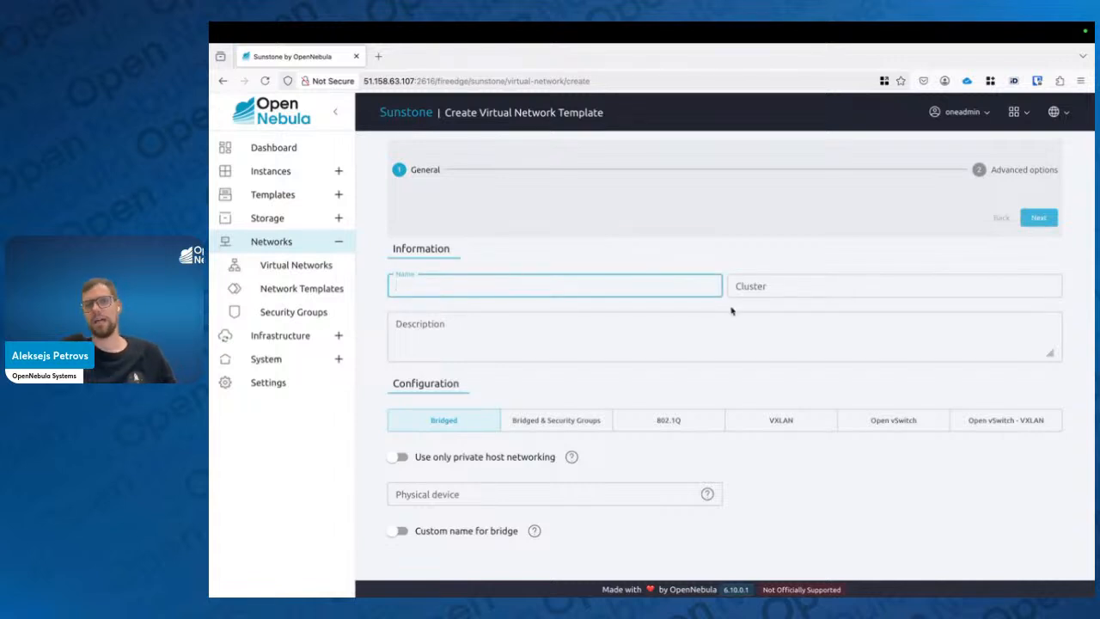
left_click(797, 290)
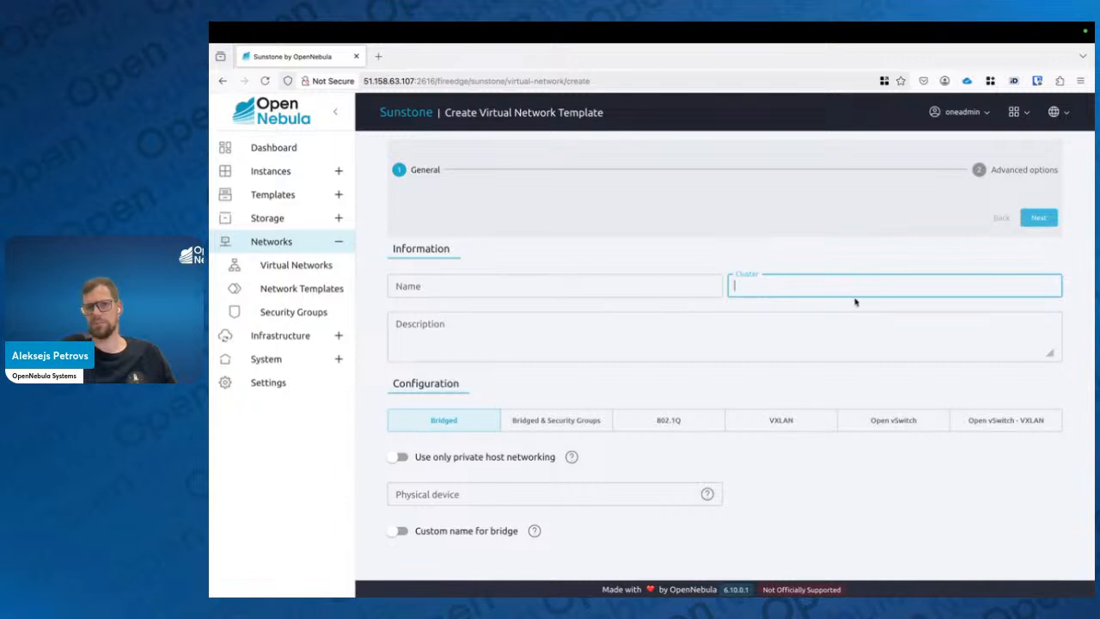
left_click(842, 280)
left_click(767, 315)
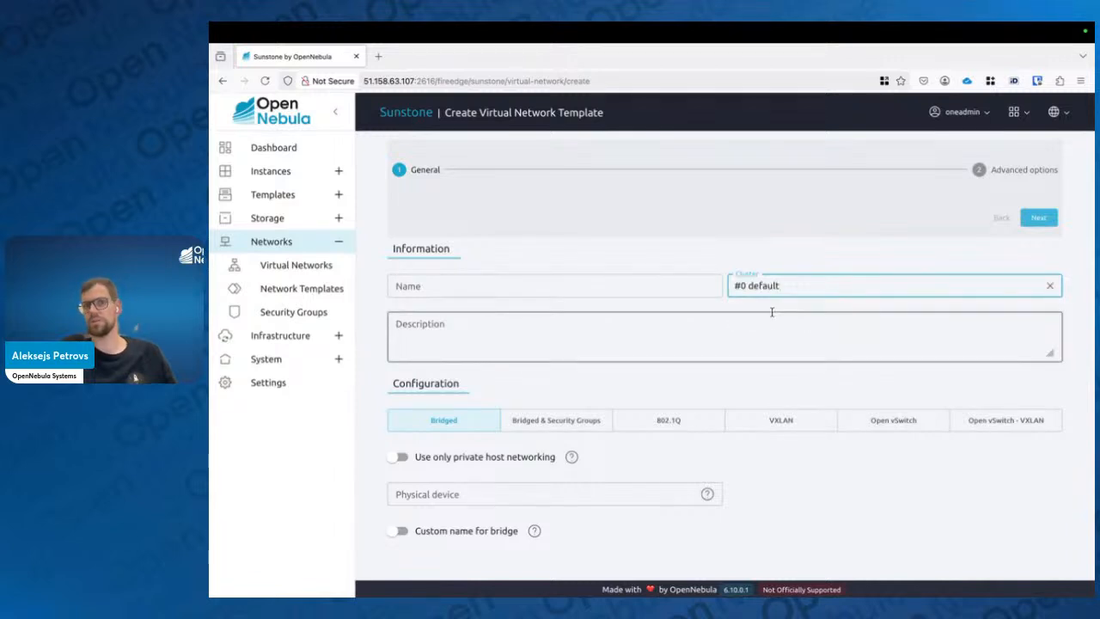
left_click(645, 281)
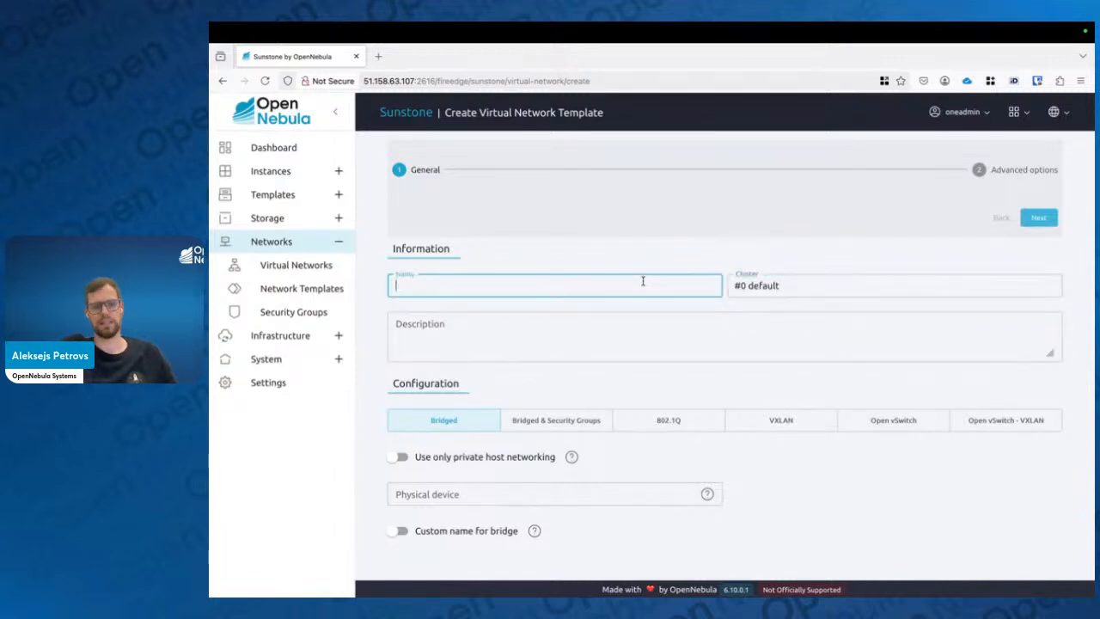
type("private_net")
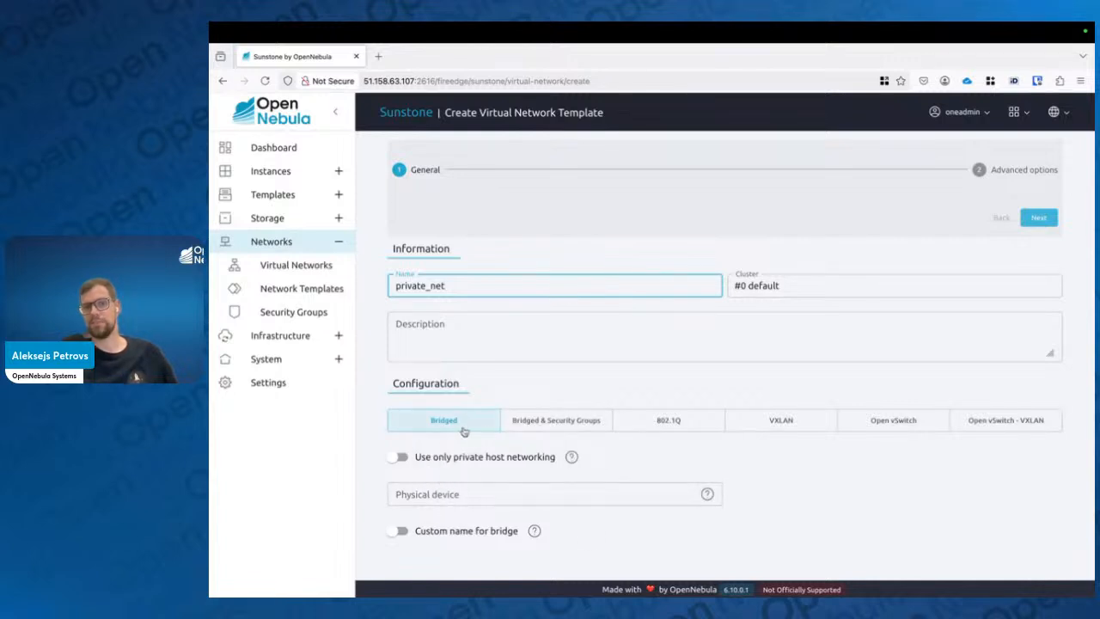
left_click(422, 462)
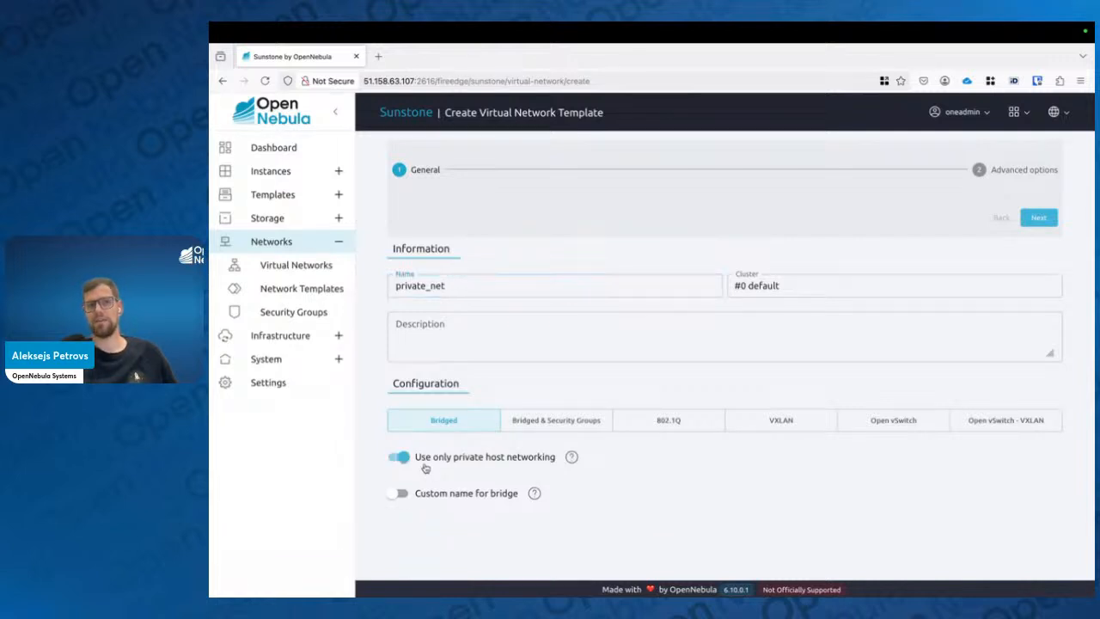
left_click(486, 458)
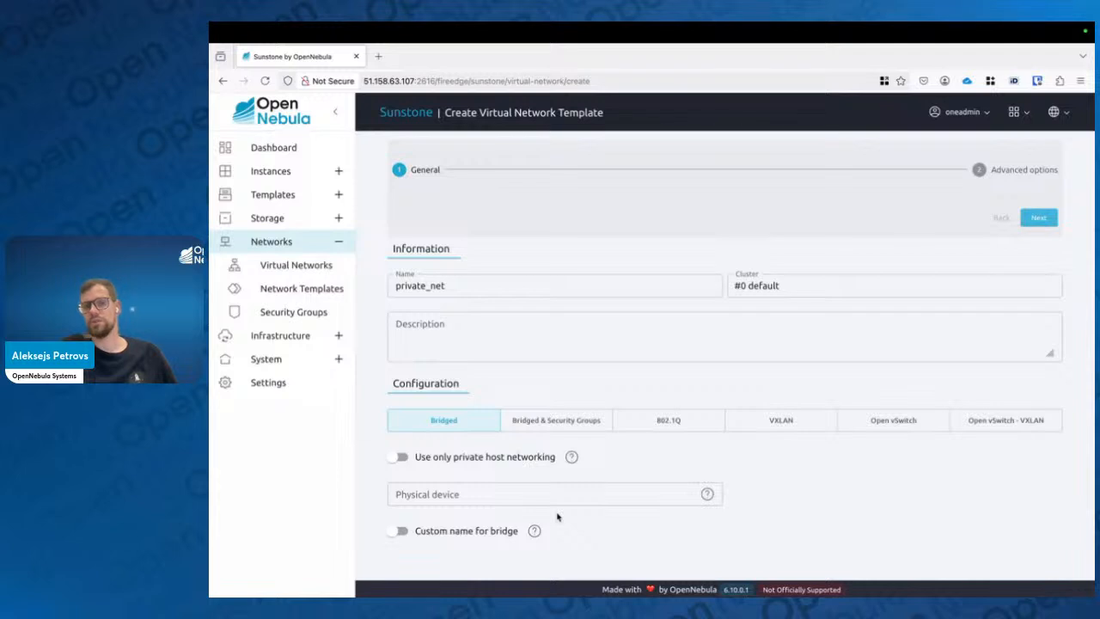
left_click(478, 495)
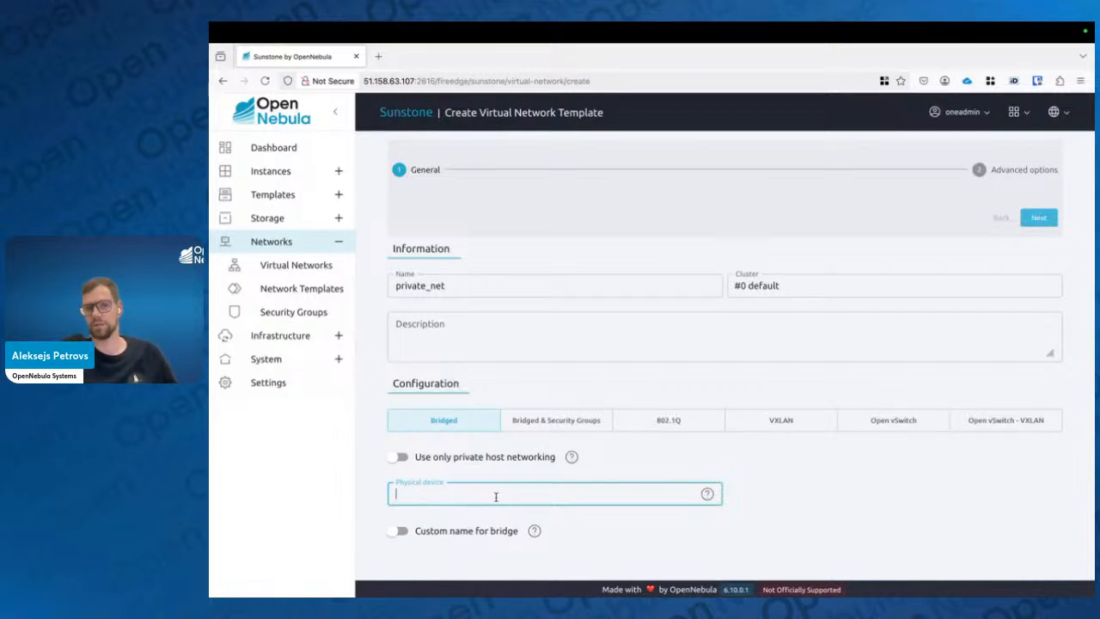
Switch to the terminal and list the host's network interfaces with ip a, then return to the browser
key("ctrl+Right")
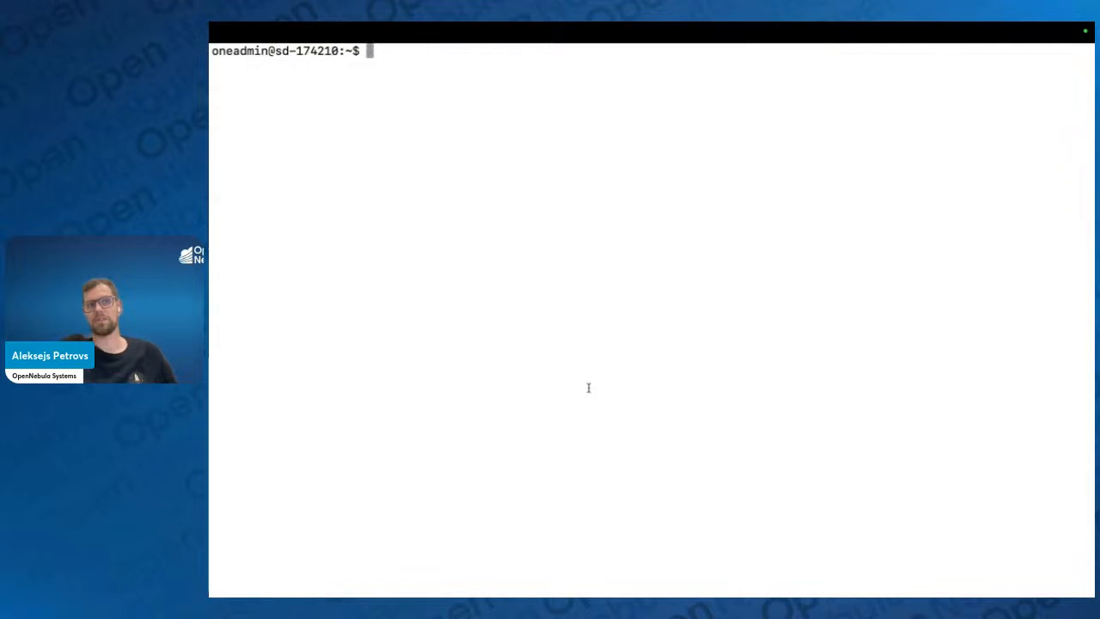
type("ip a")
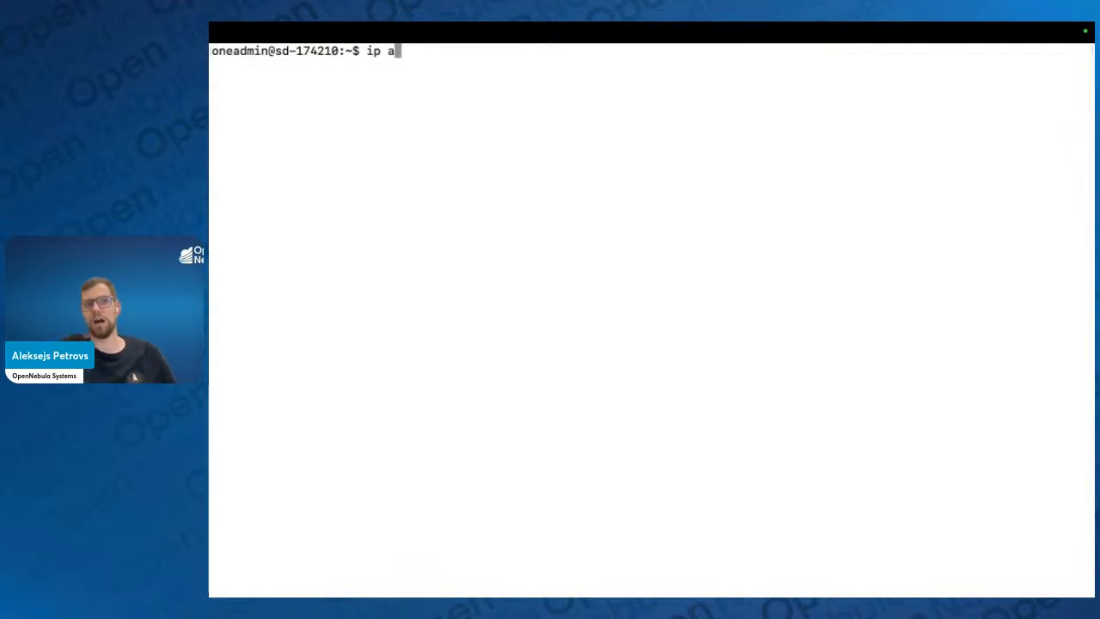
key("Return")
double_click(250, 153)
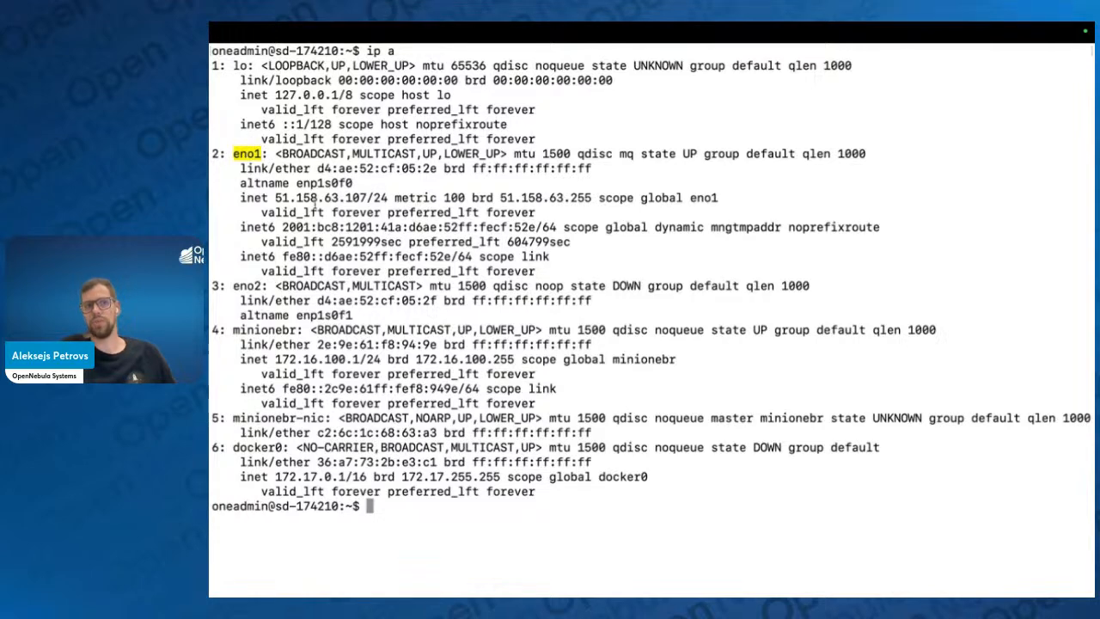
key("ctrl+Left")
Enable Use only private host networking and advance the wizard to the Advanced options stage
left_click(456, 499)
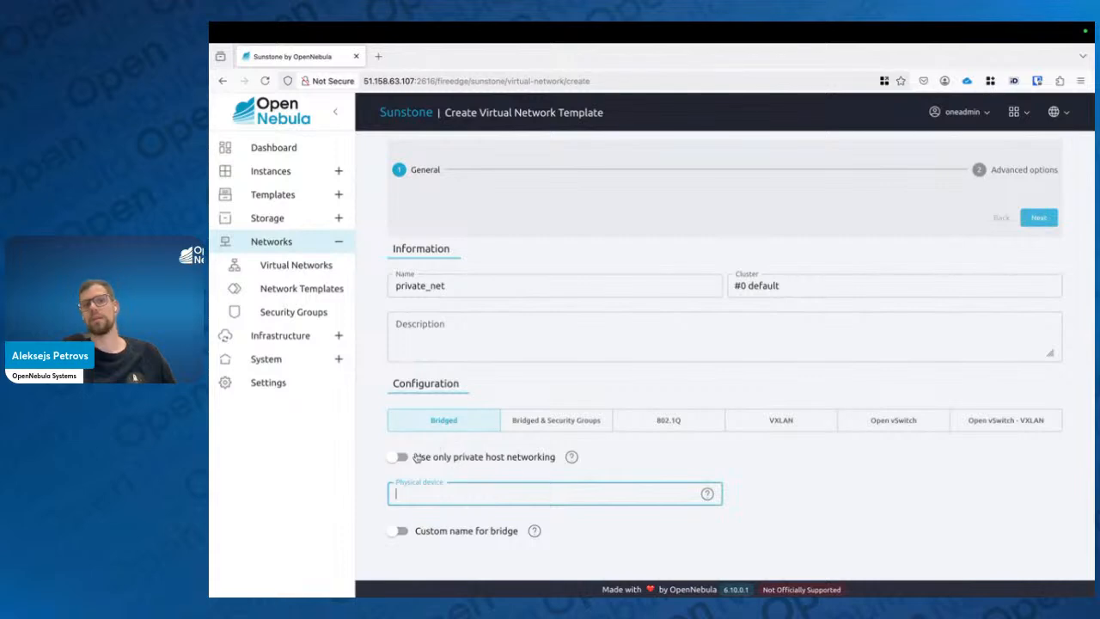
left_click(417, 457)
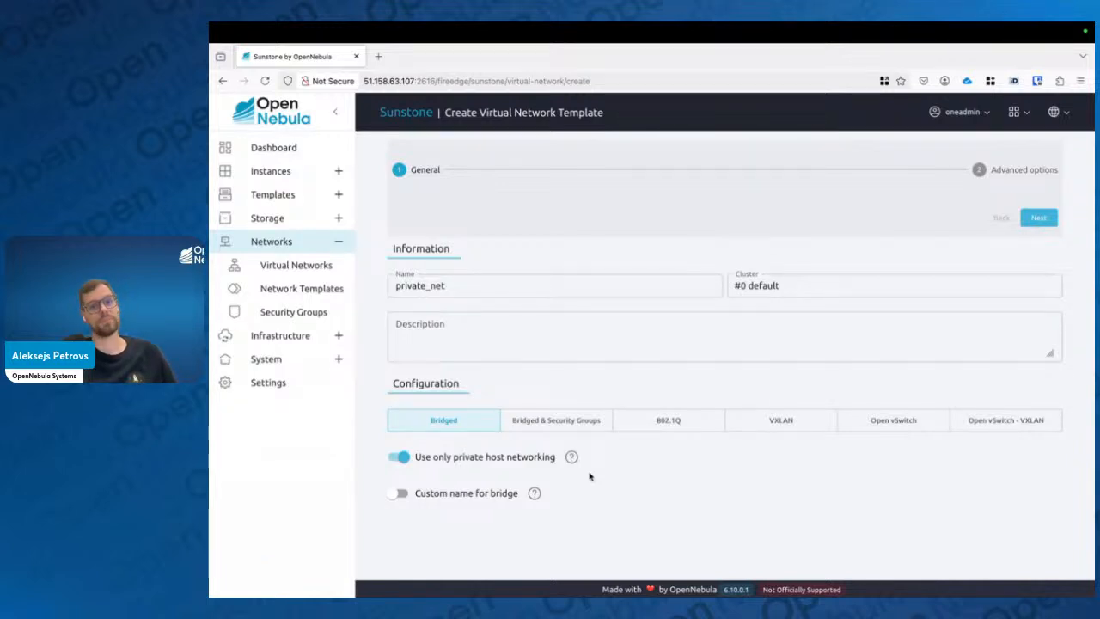
left_click(483, 463)
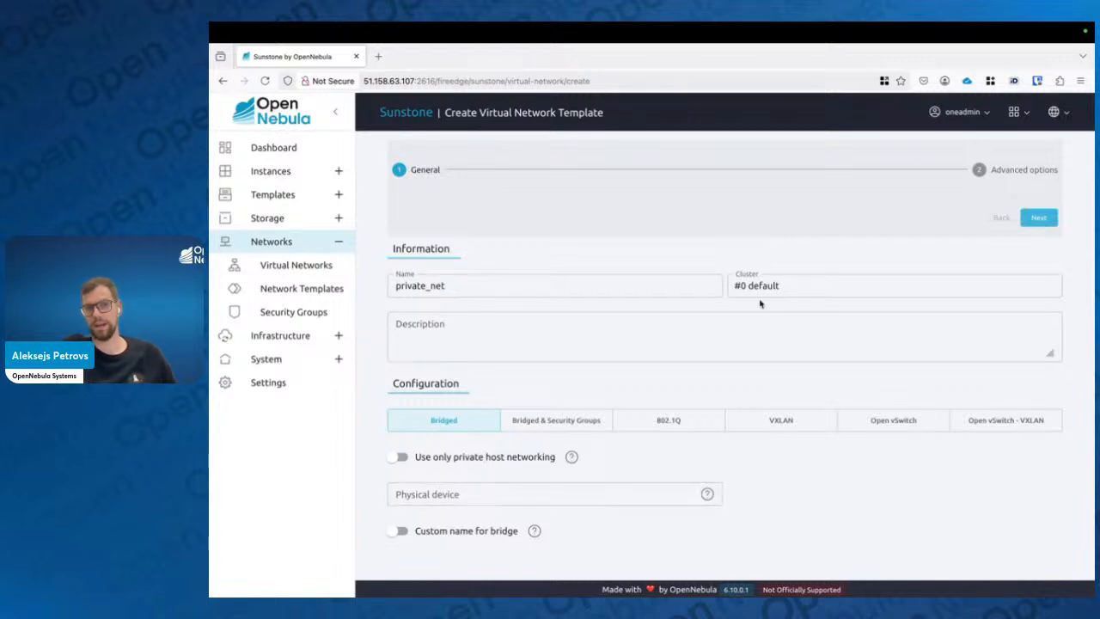
left_click(1038, 217)
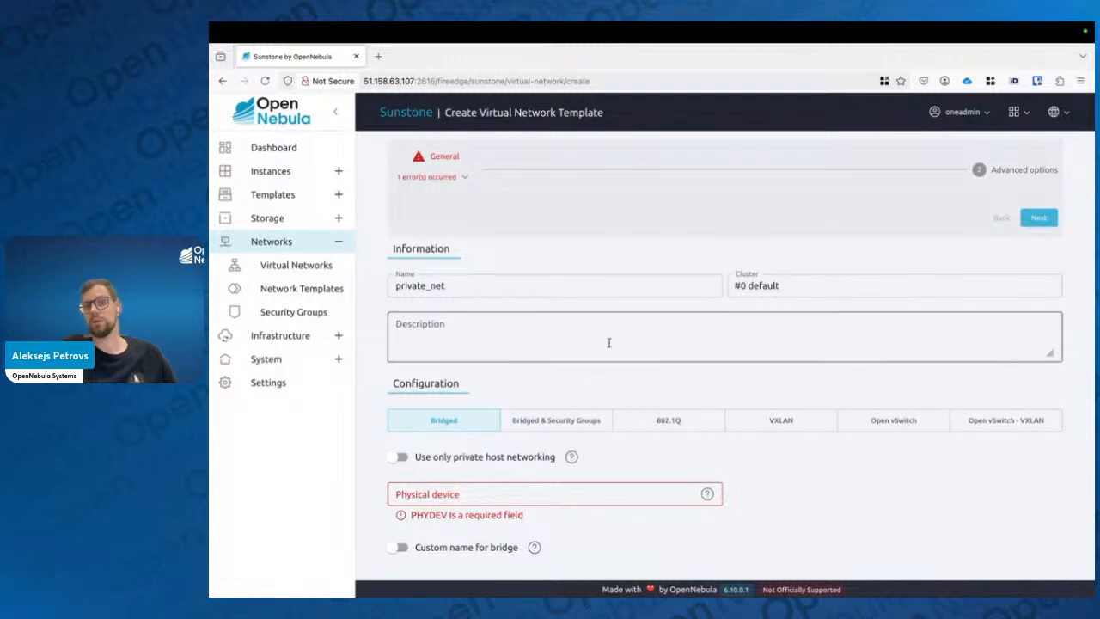
left_click(400, 456)
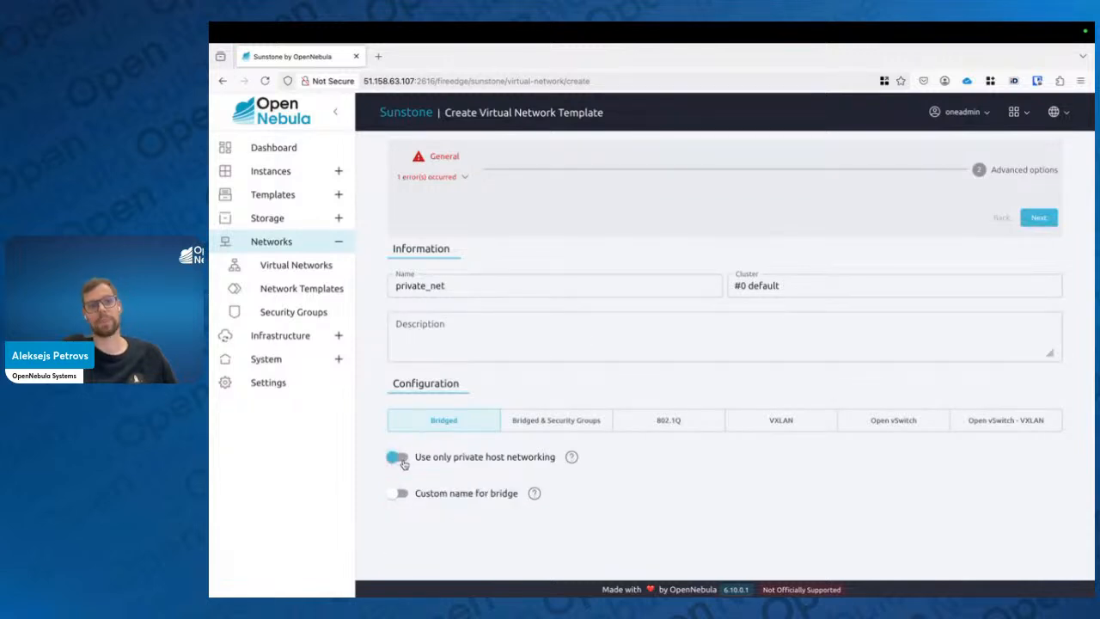
left_click(1042, 220)
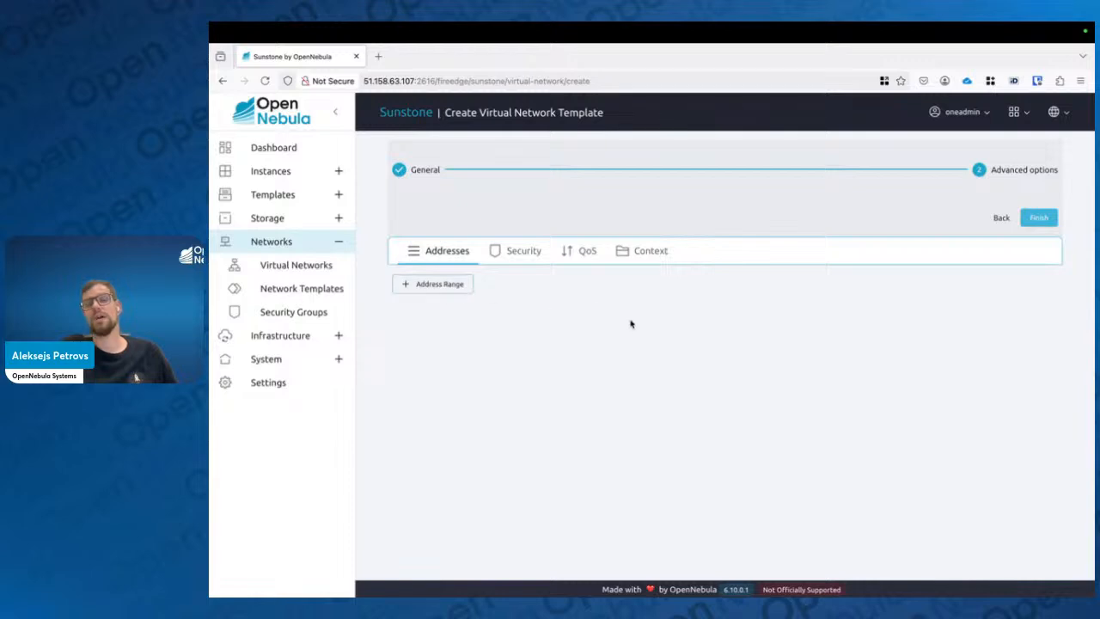
Browse the Security, QoS and Context tabs of the advanced options, returning to Addresses
left_click(521, 251)
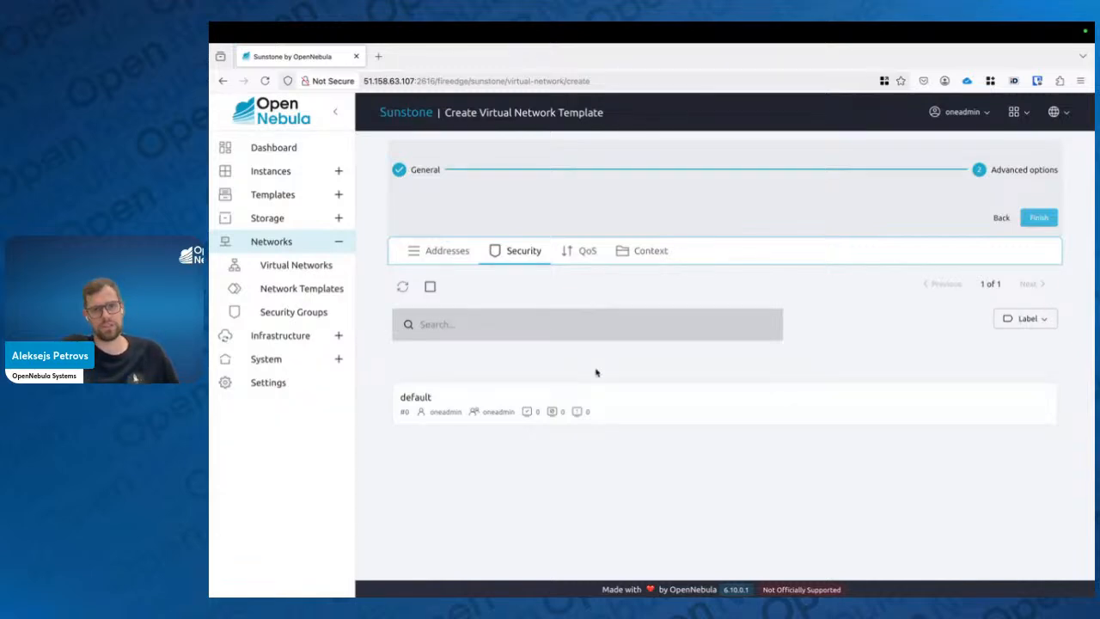
left_click(581, 256)
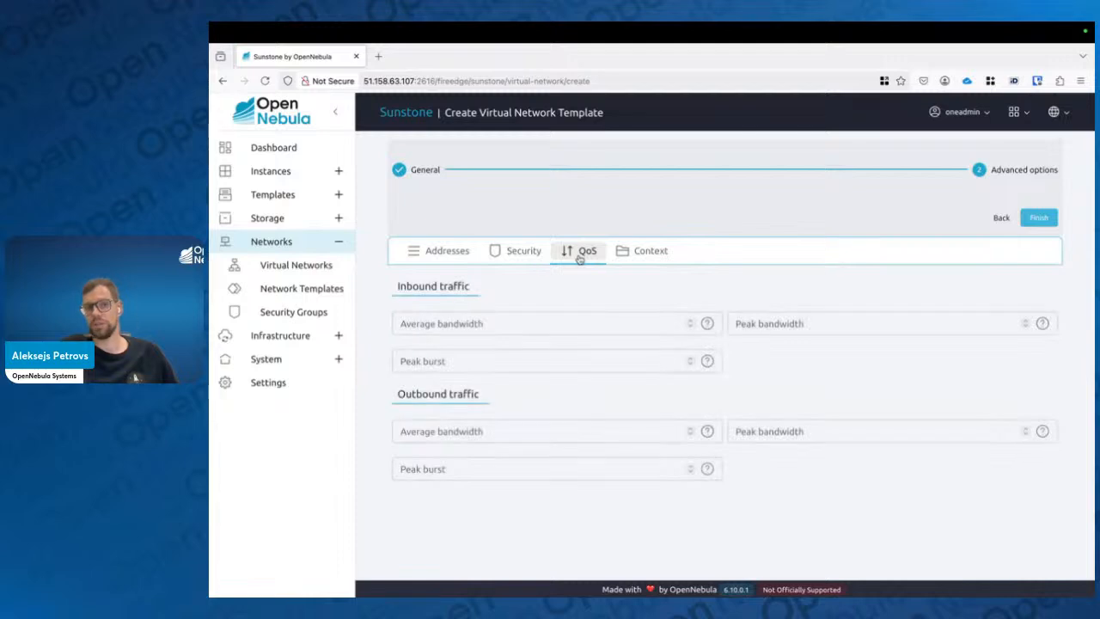
left_click(632, 254)
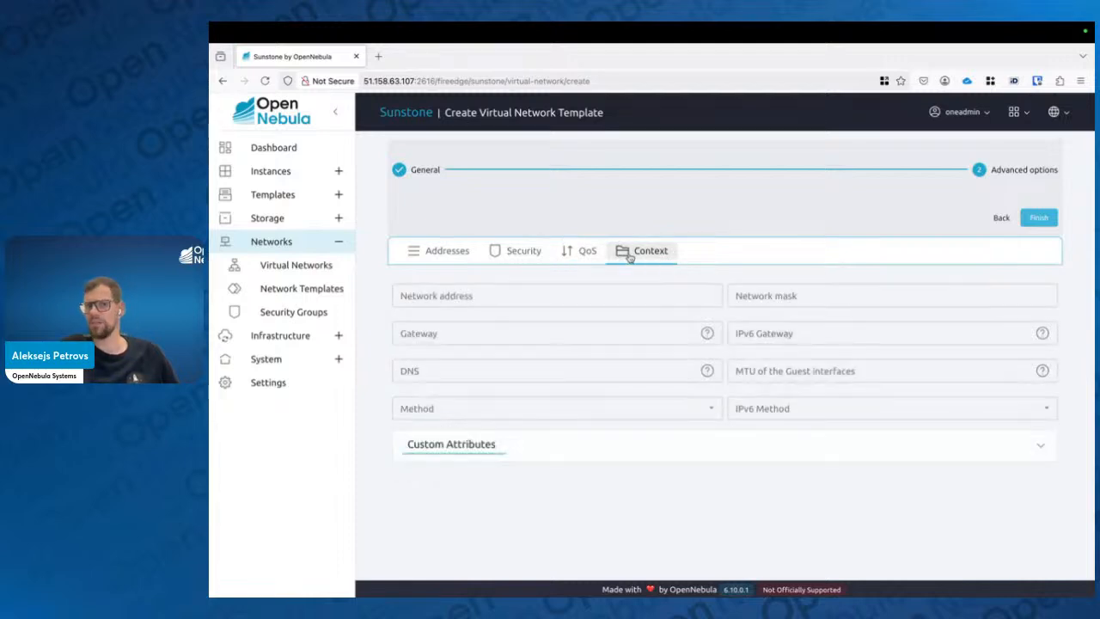
left_click(426, 253)
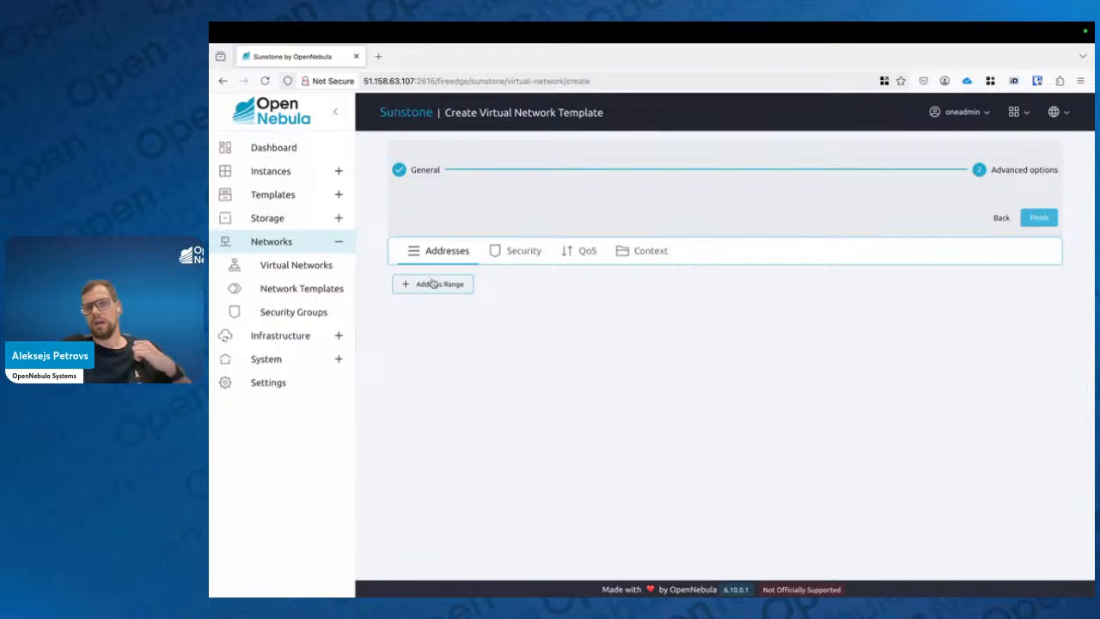
Add an address range and browse the IPv4/6, IPv6, IPv6 (no-SLAAC) and Ethernet range types
left_click(434, 284)
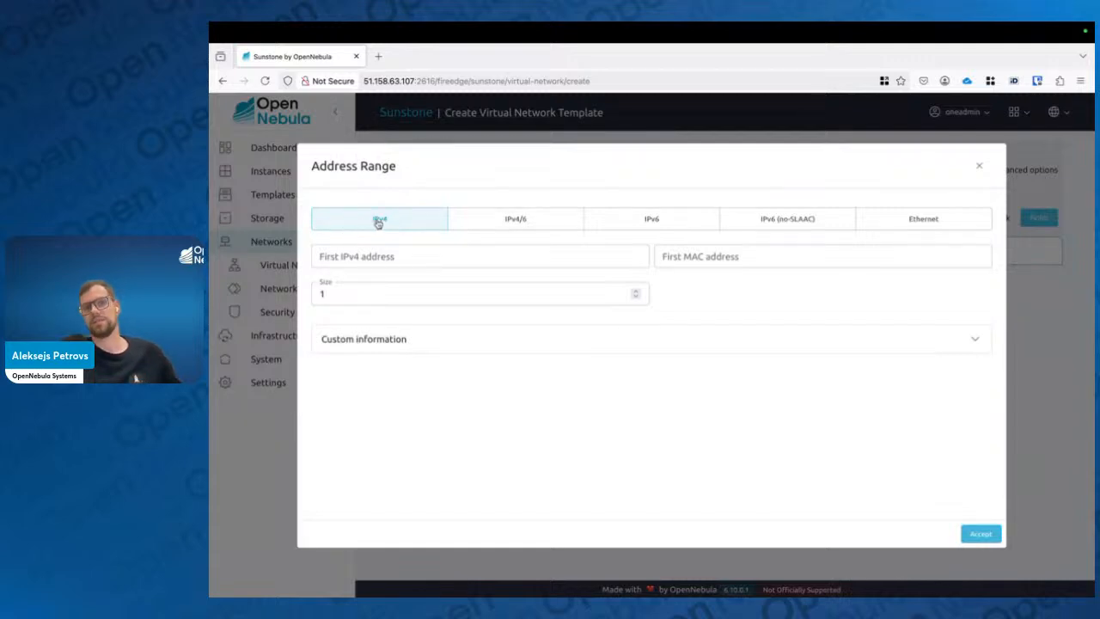
left_click(463, 228)
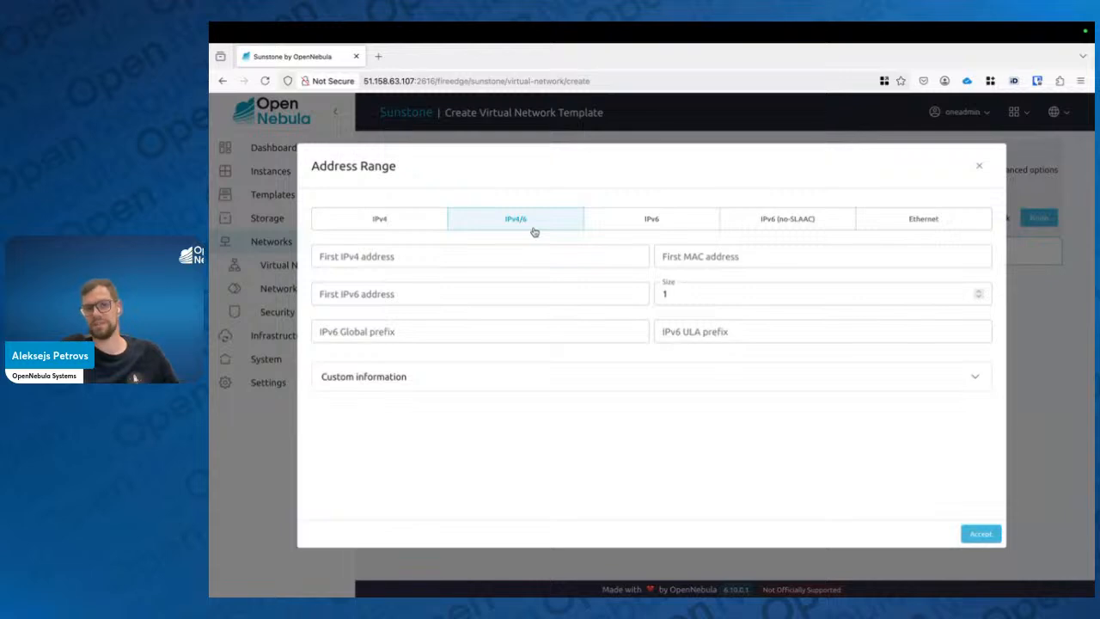
left_click(650, 227)
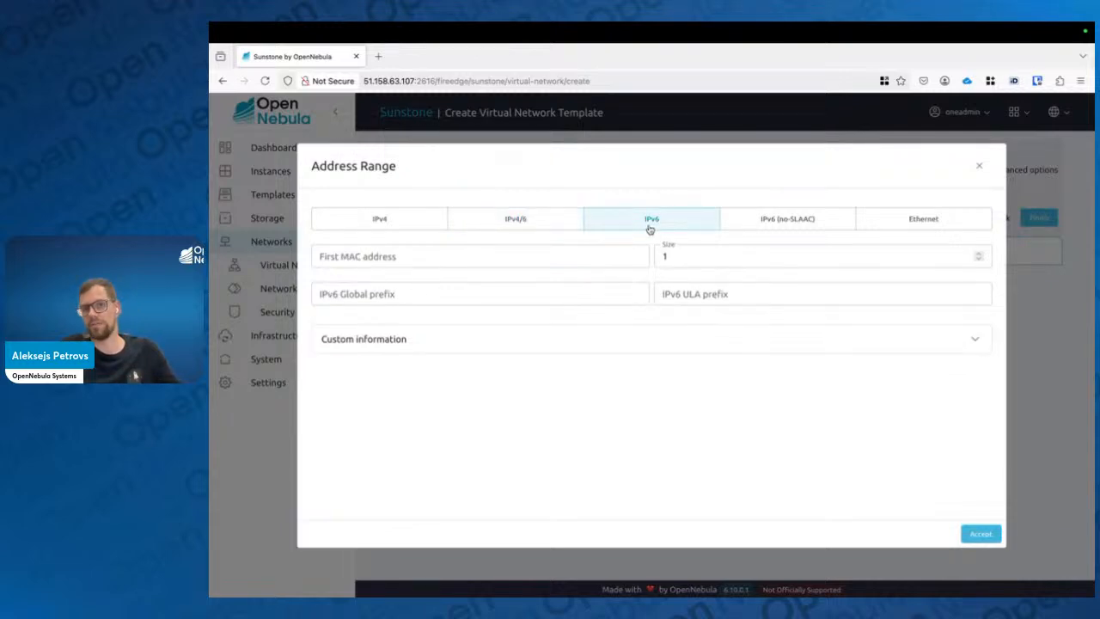
left_click(769, 226)
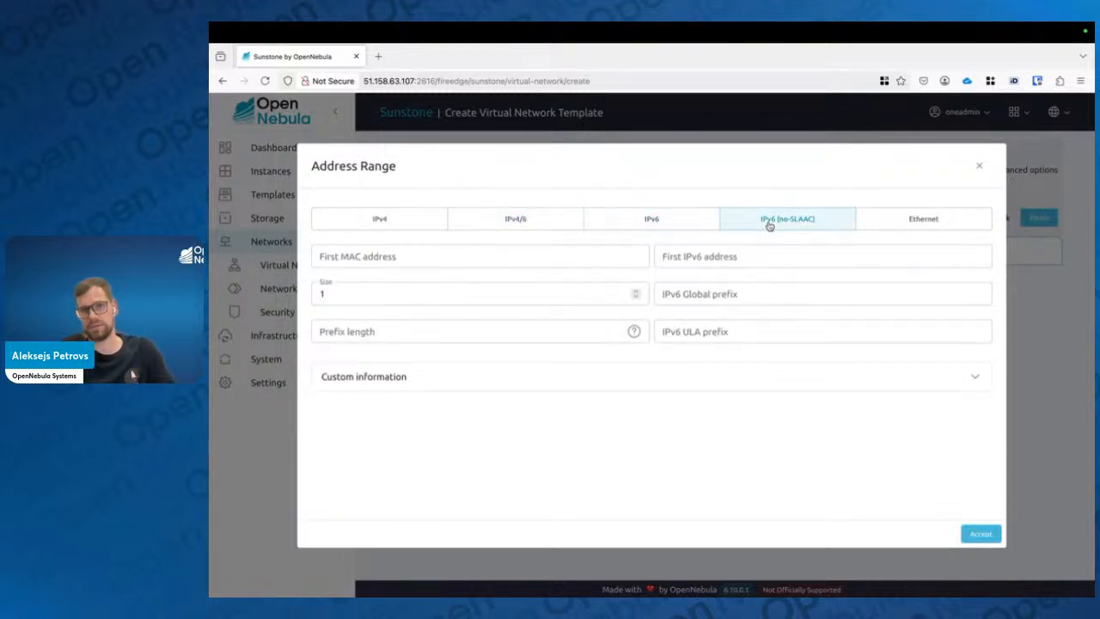
left_click(895, 227)
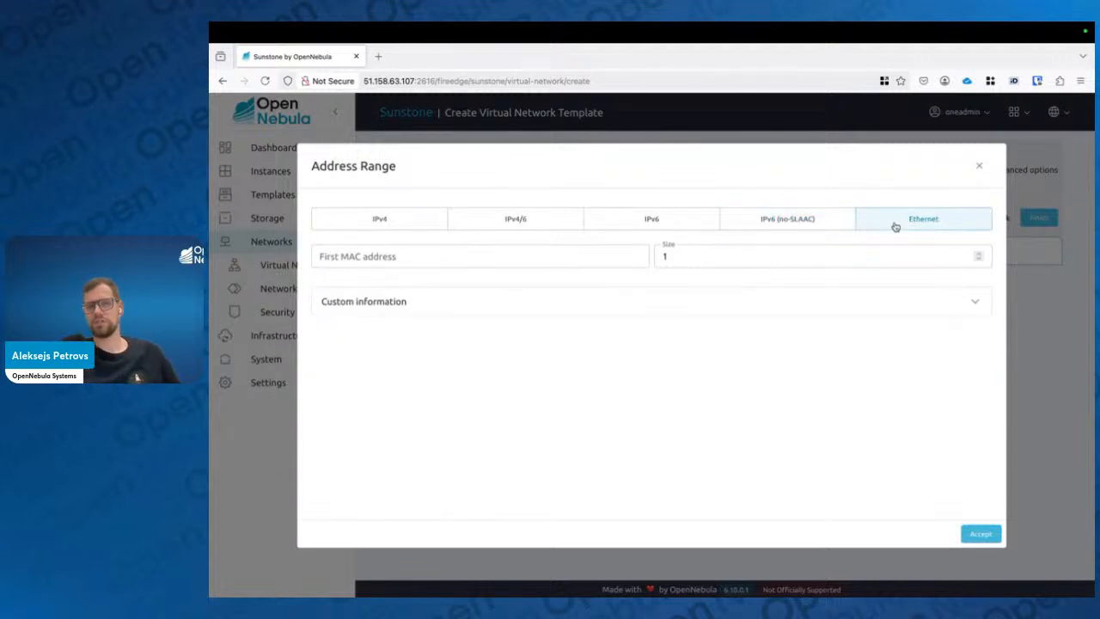
left_click(770, 221)
left_click(685, 226)
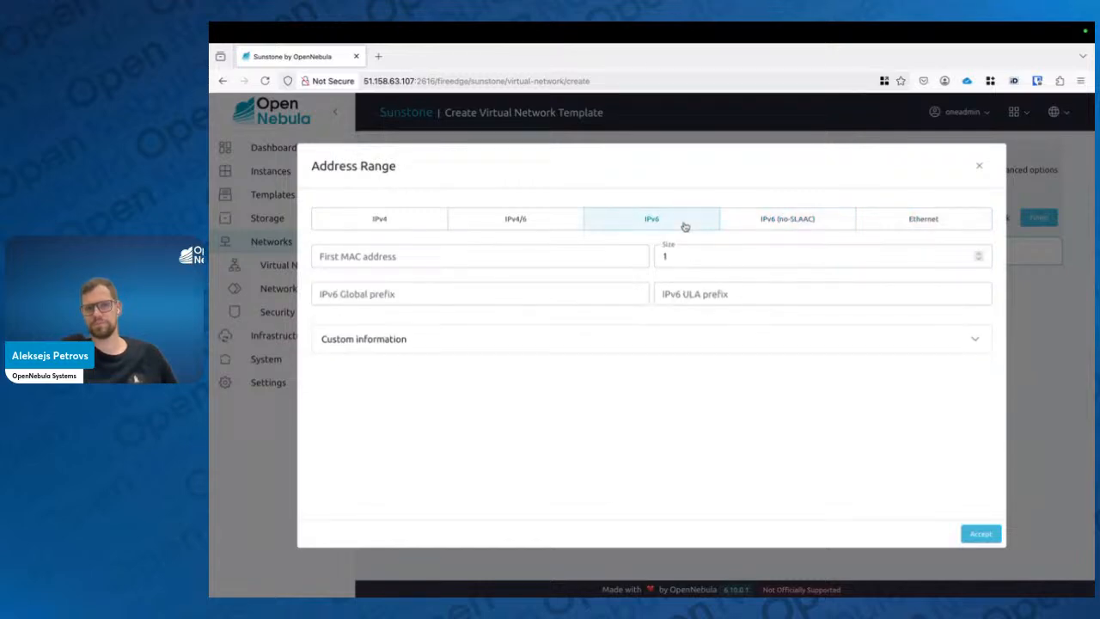
left_click(542, 221)
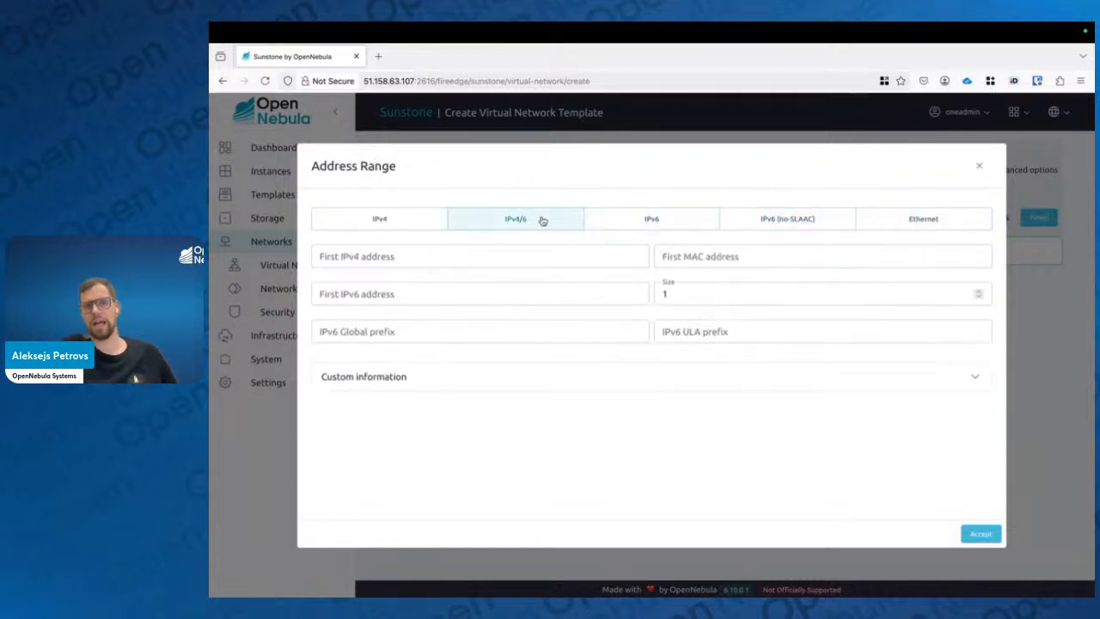
left_click(409, 220)
left_click(479, 218)
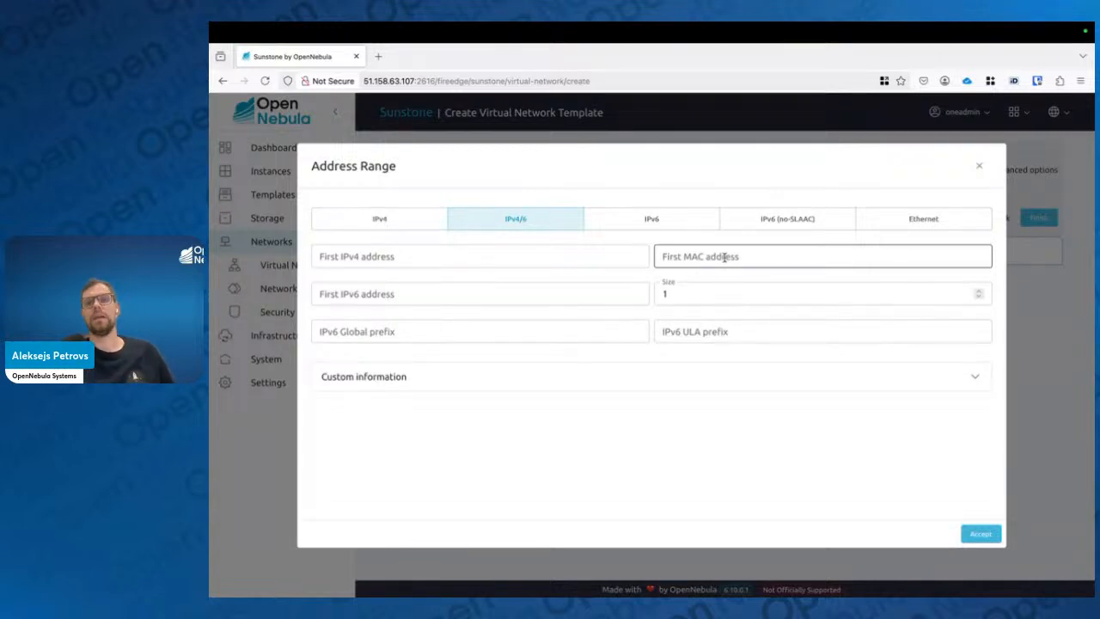
left_click(905, 227)
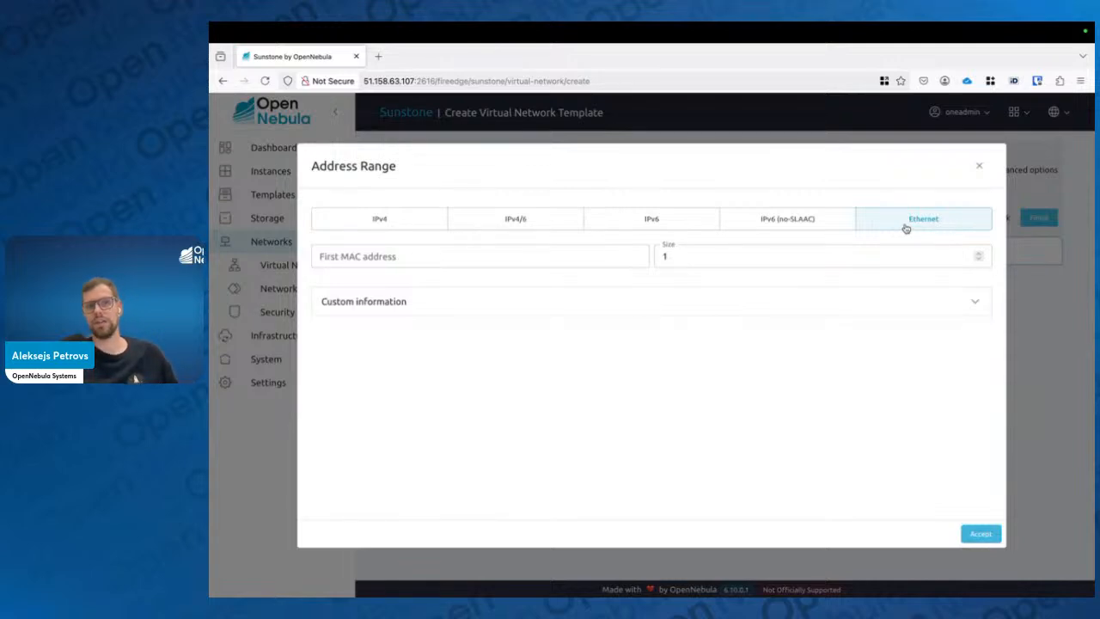
left_click(342, 263)
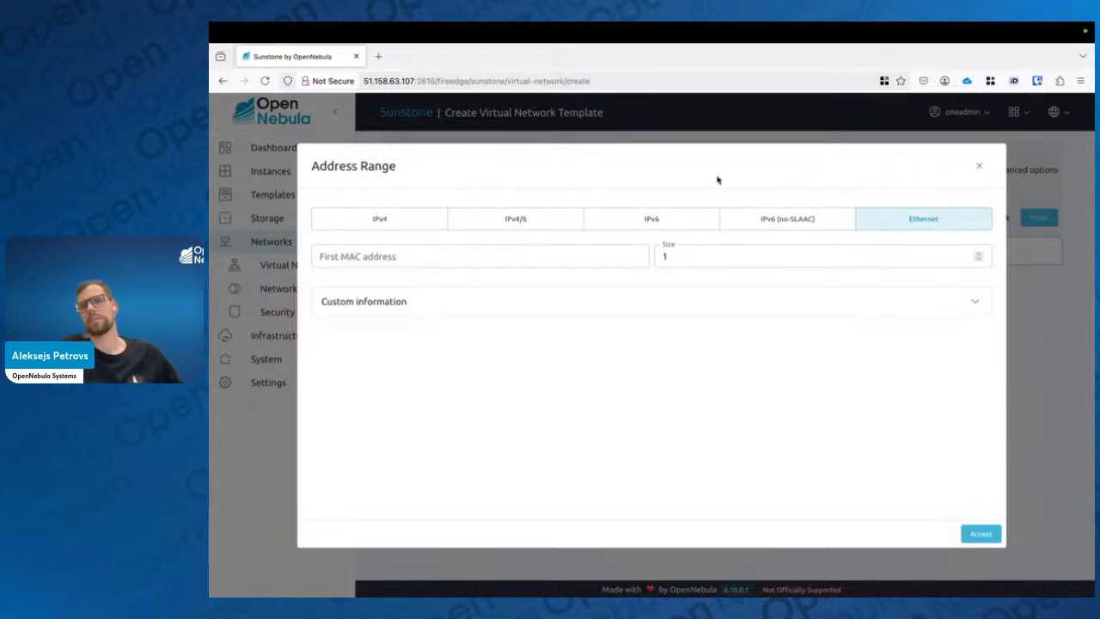
Add an IPv4 address range starting at 192.168.20.2 with a size of 40
left_click(392, 225)
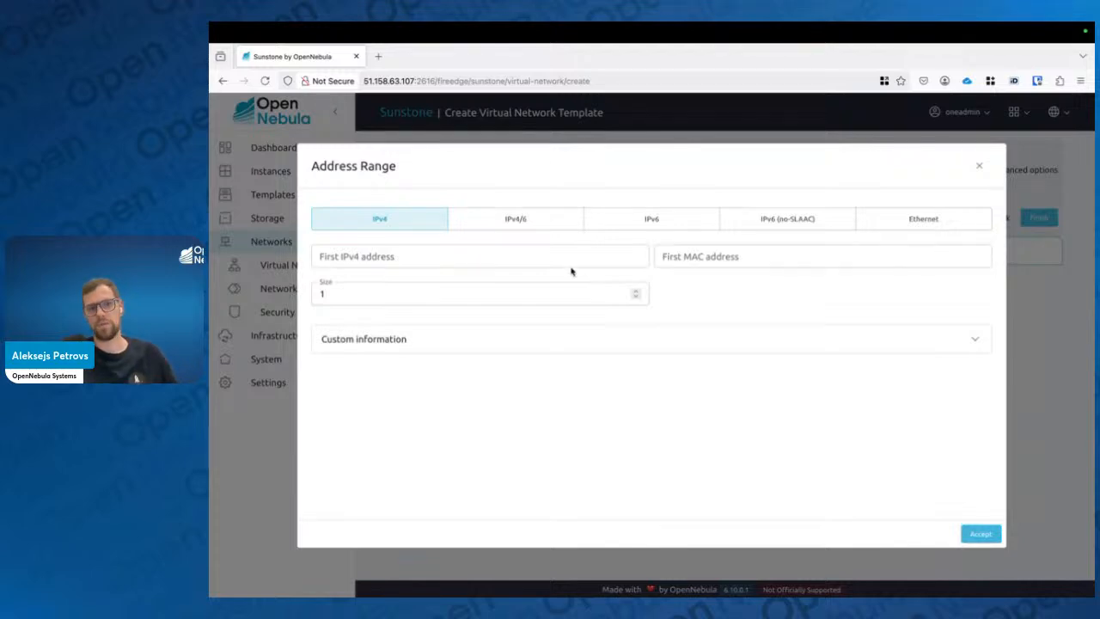
left_click(550, 251)
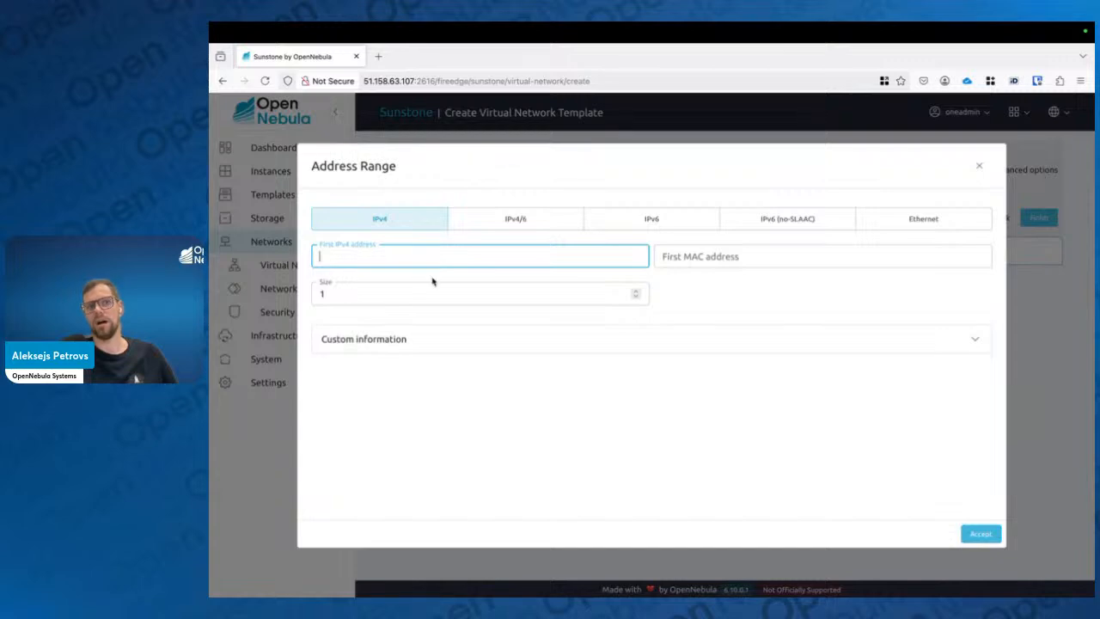
type("192")
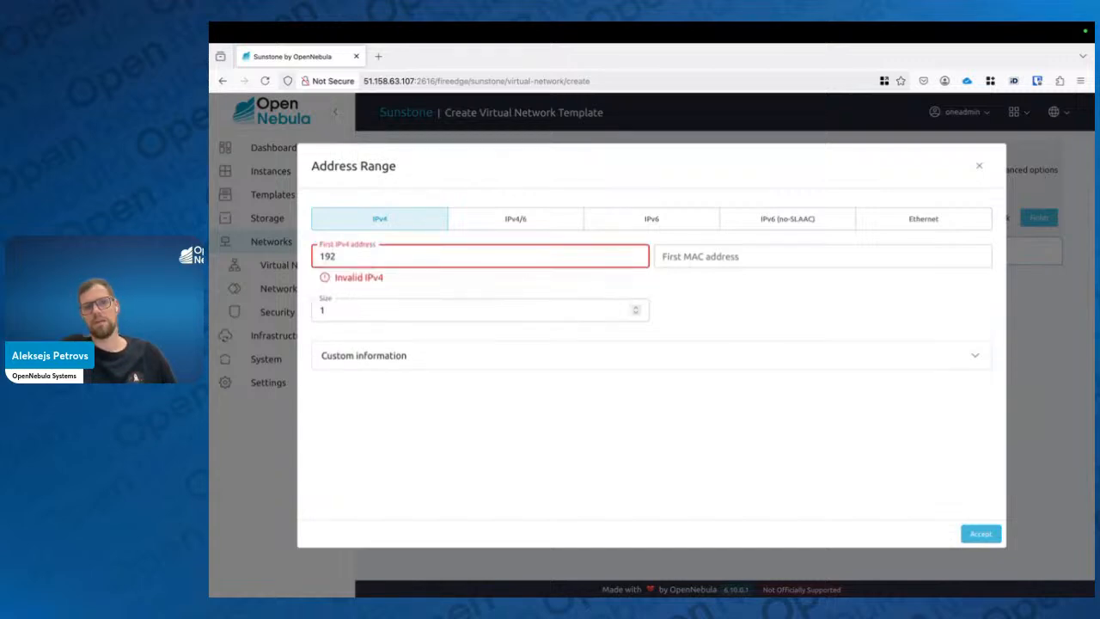
type(".1")
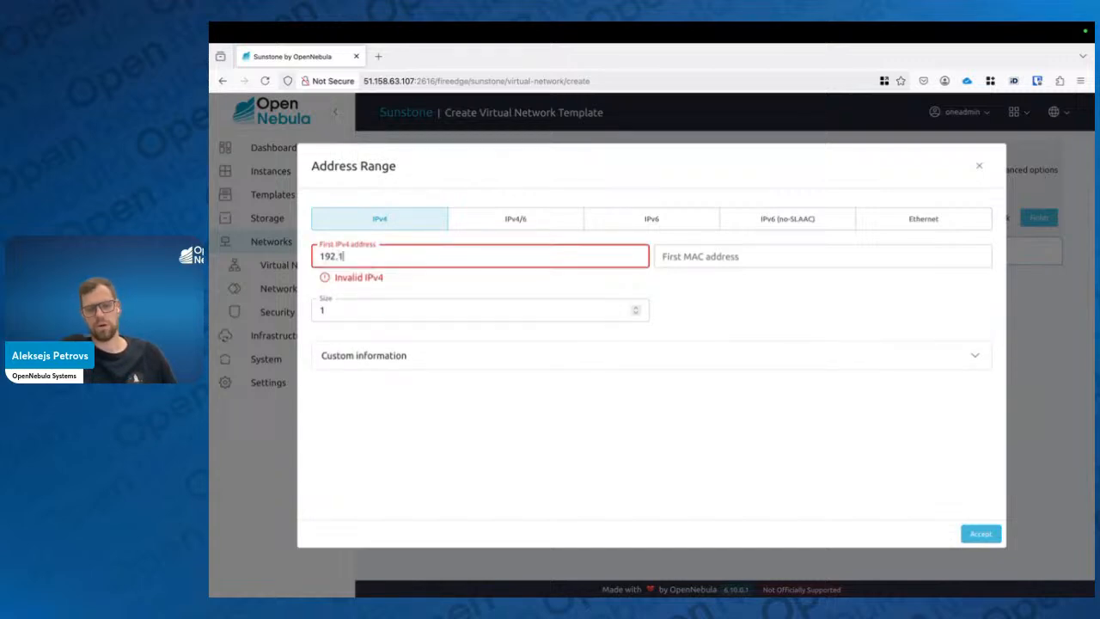
type("68.20.2")
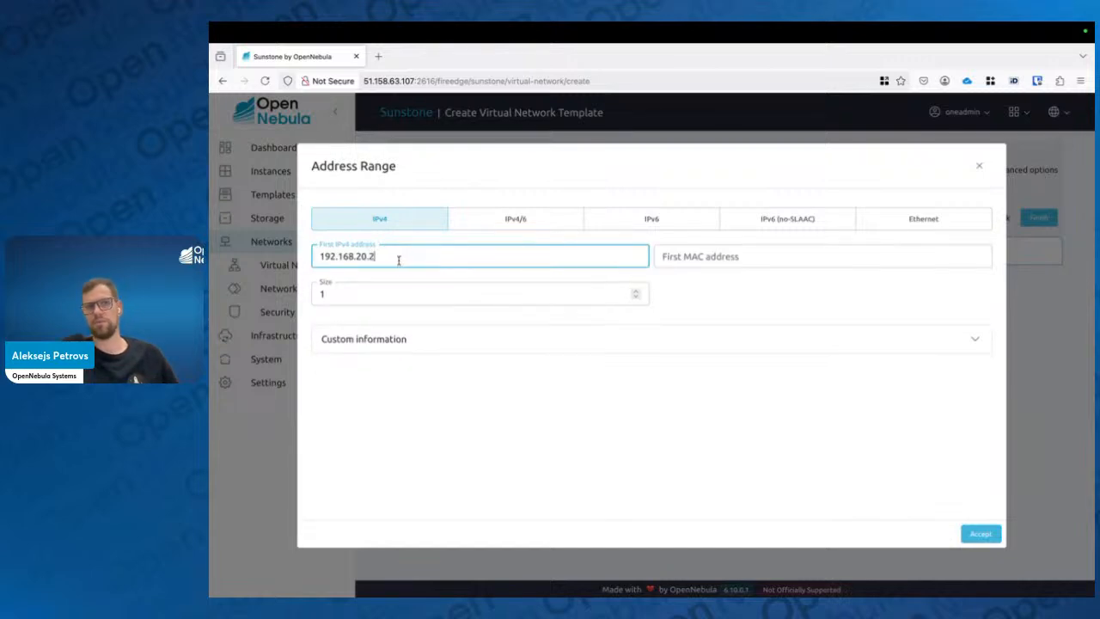
left_click(400, 292)
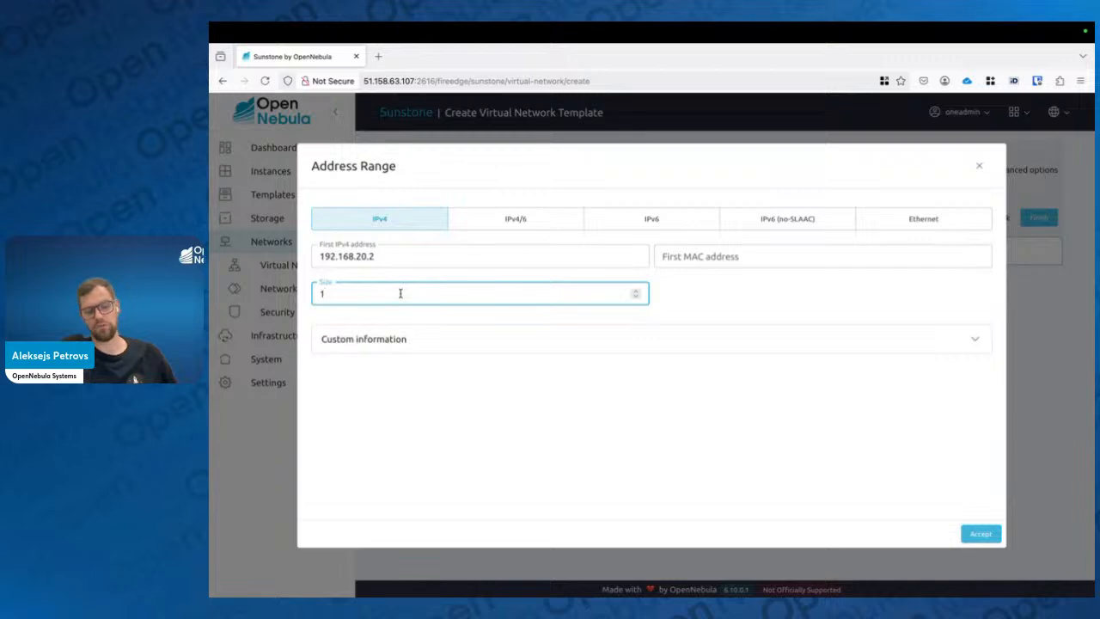
key("BackSpace")
type("40")
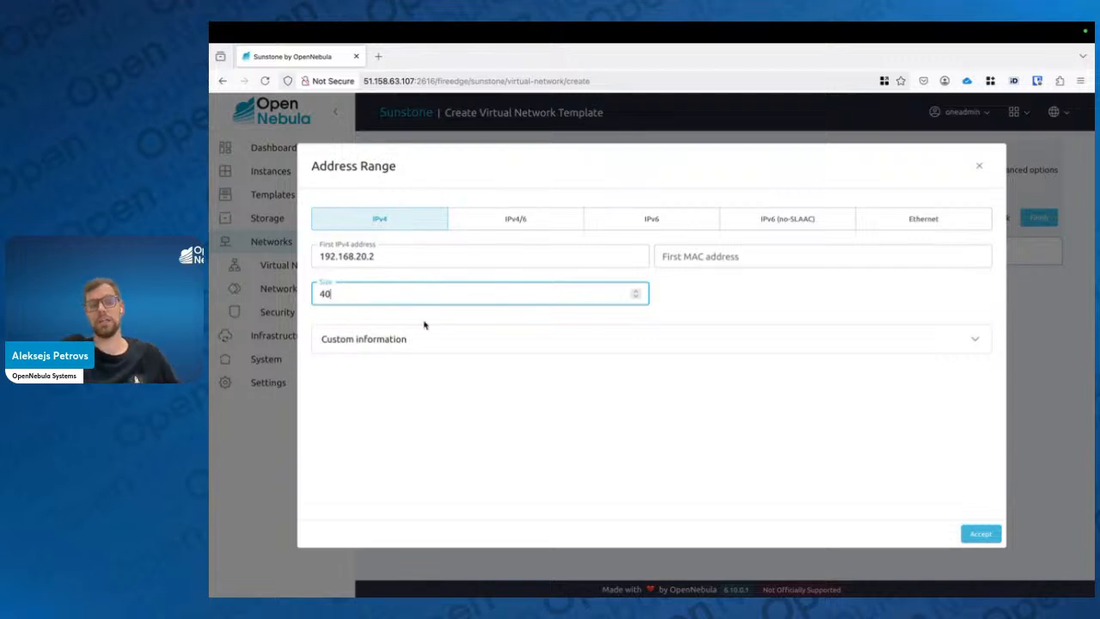
left_click(982, 533)
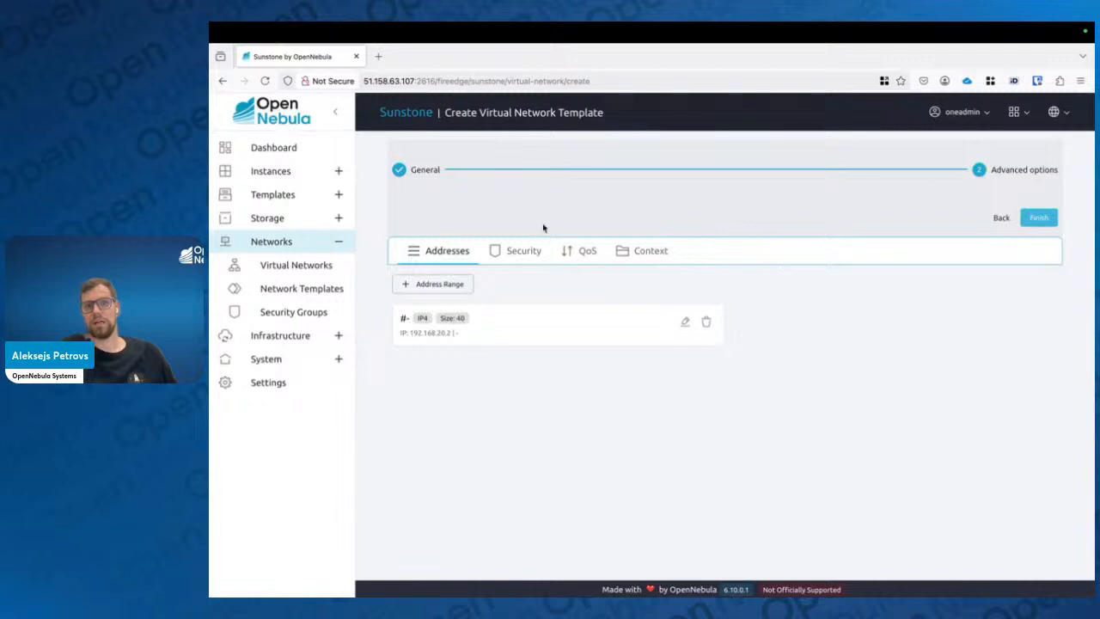
Set the network context gateway to 192.168.20.1 and the DNS server to 1.1.1.1
left_click(604, 252)
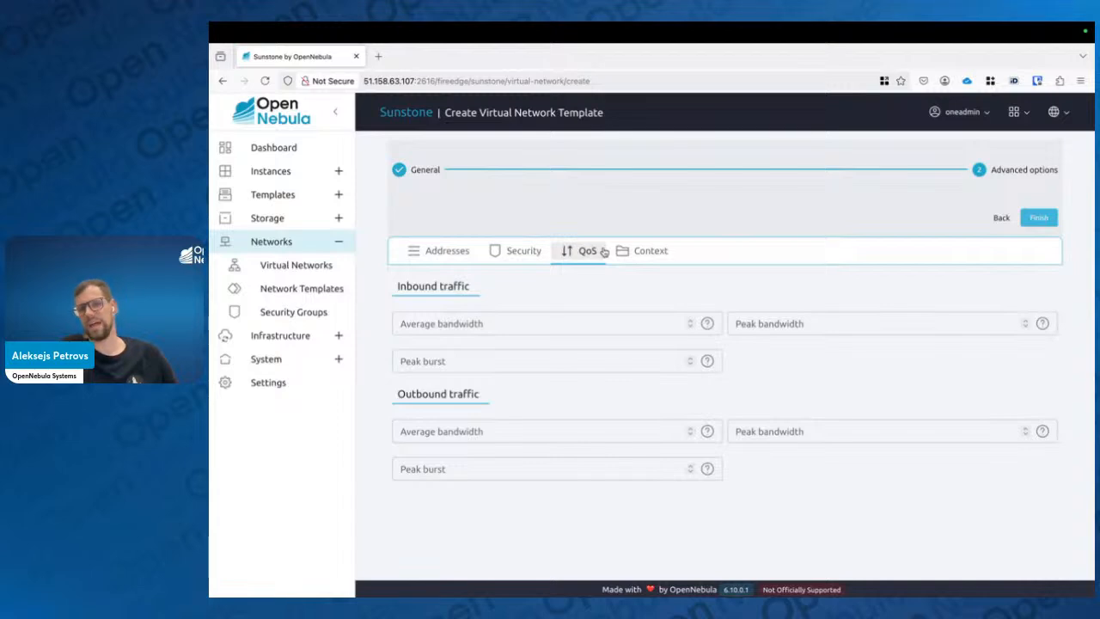
left_click(664, 256)
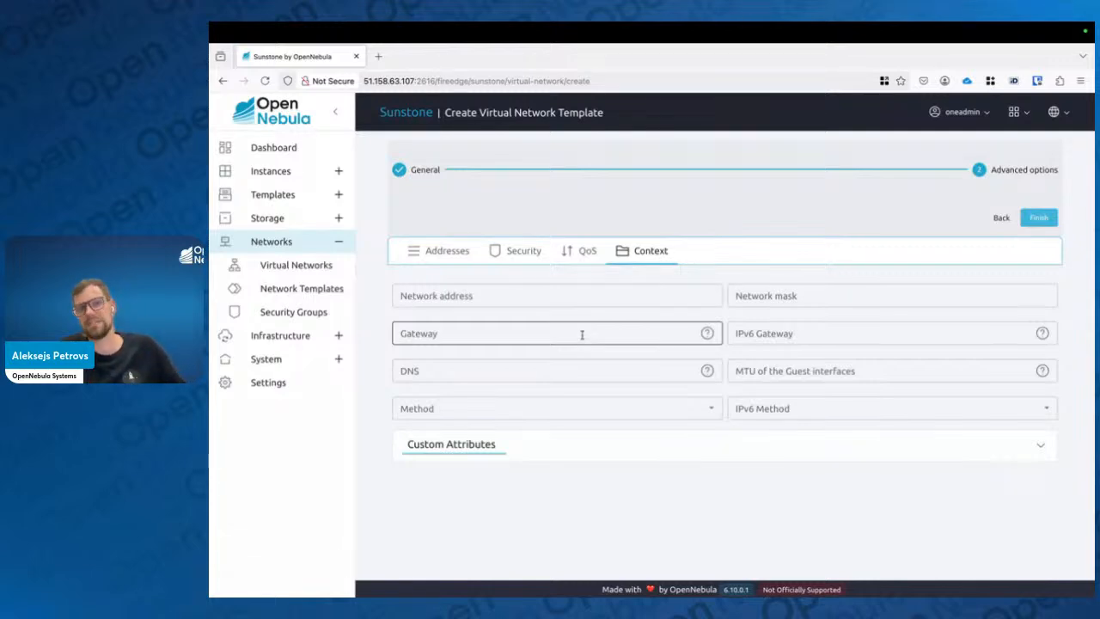
left_click(435, 250)
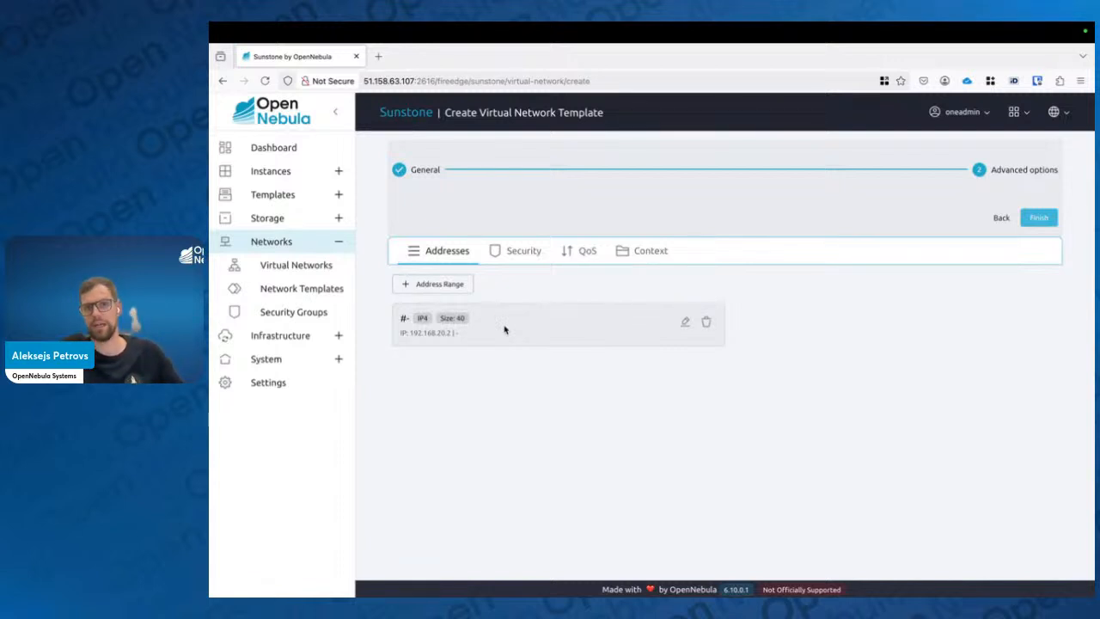
left_click(634, 253)
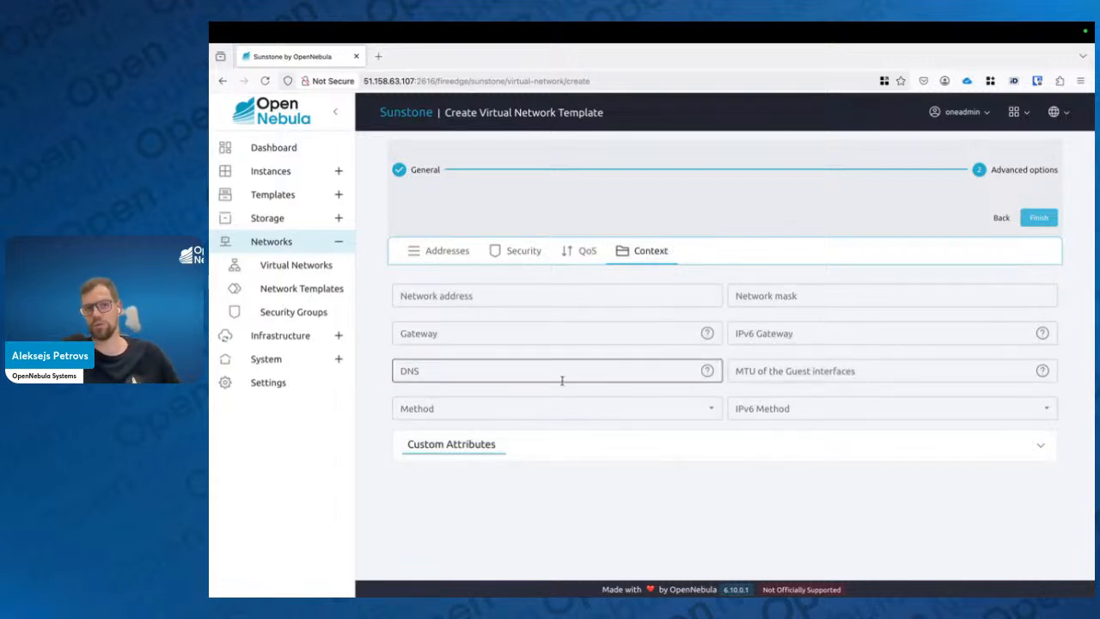
left_click(566, 335)
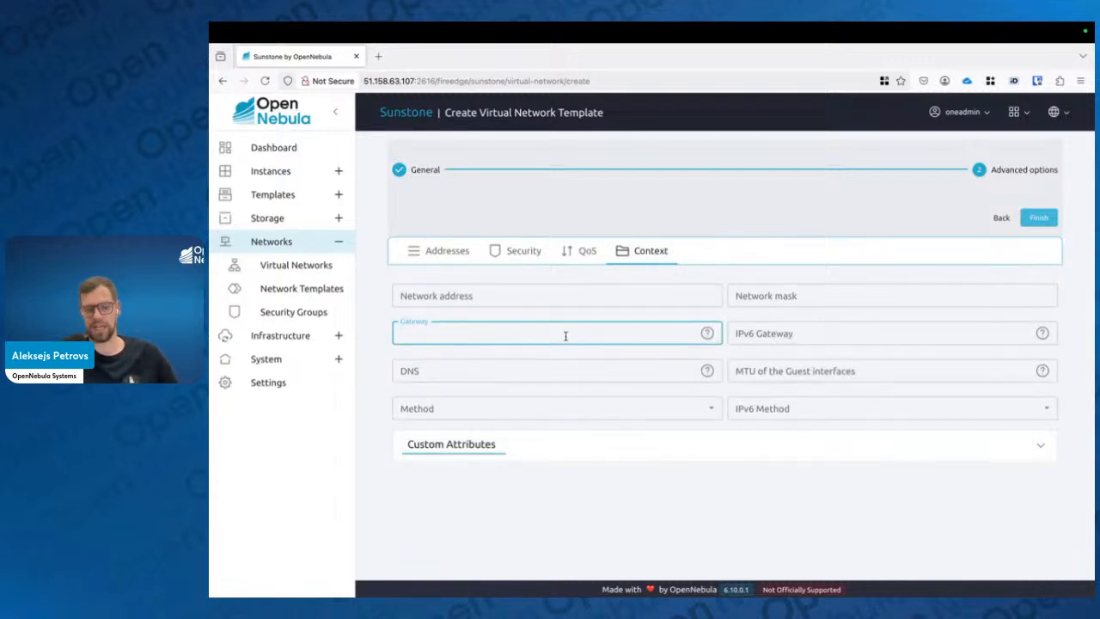
type("192.168.0")
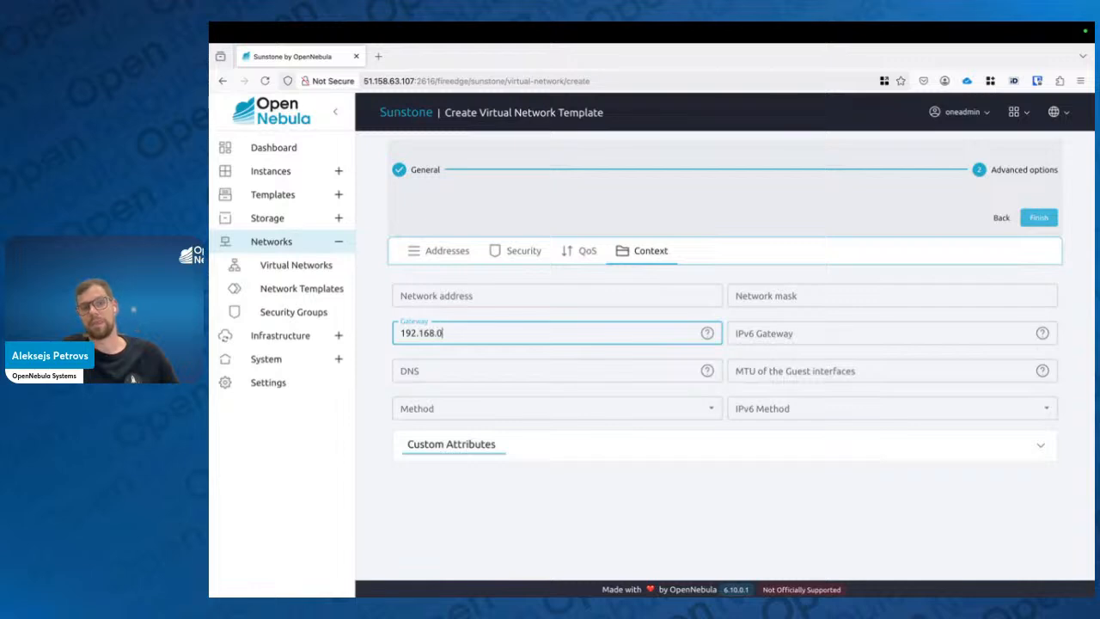
key("BackSpace")
type("20.1")
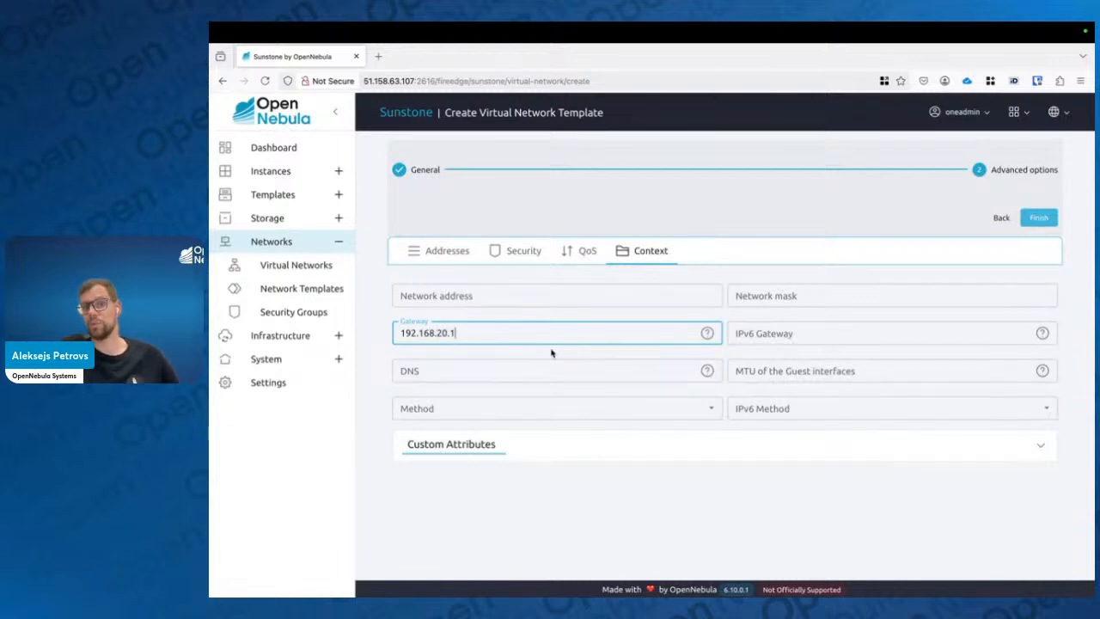
left_click(503, 388)
left_click(497, 375)
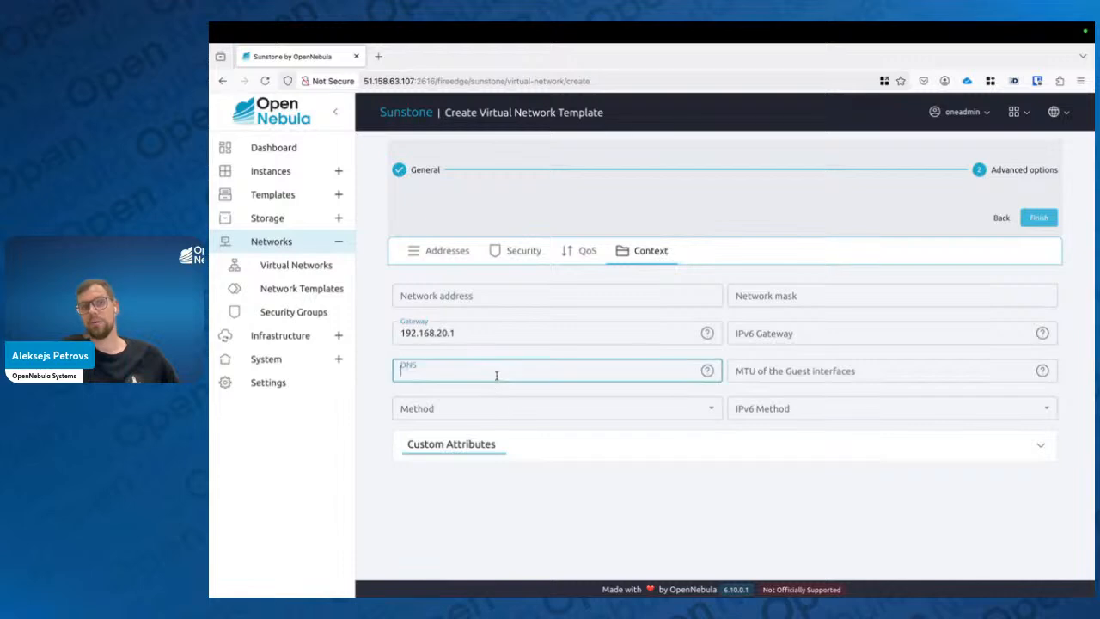
type("1.1.1.1")
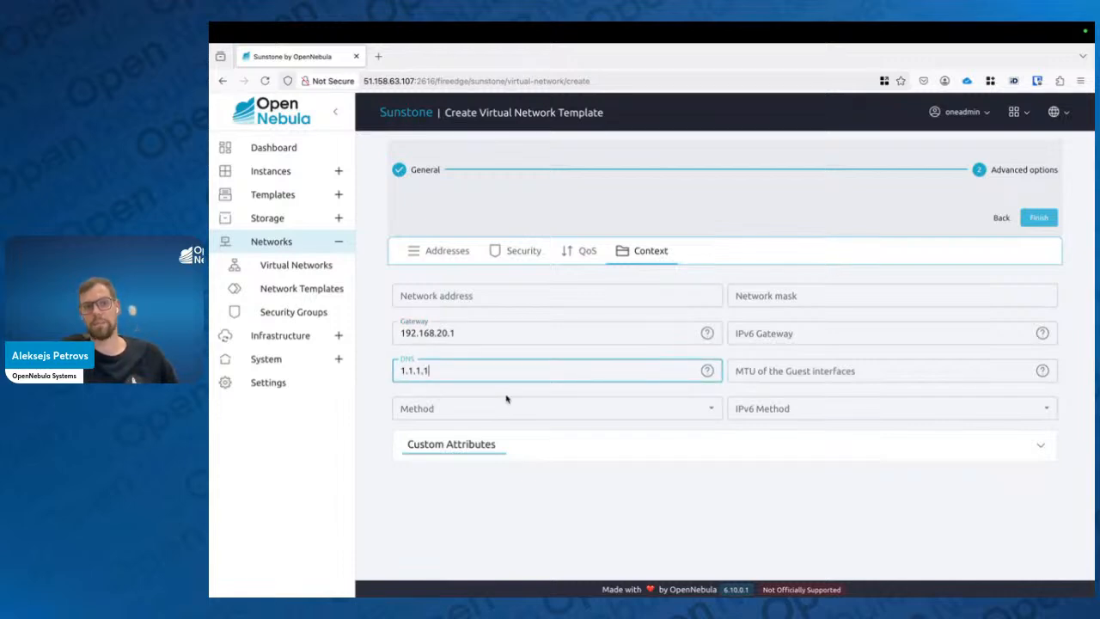
left_click(471, 392)
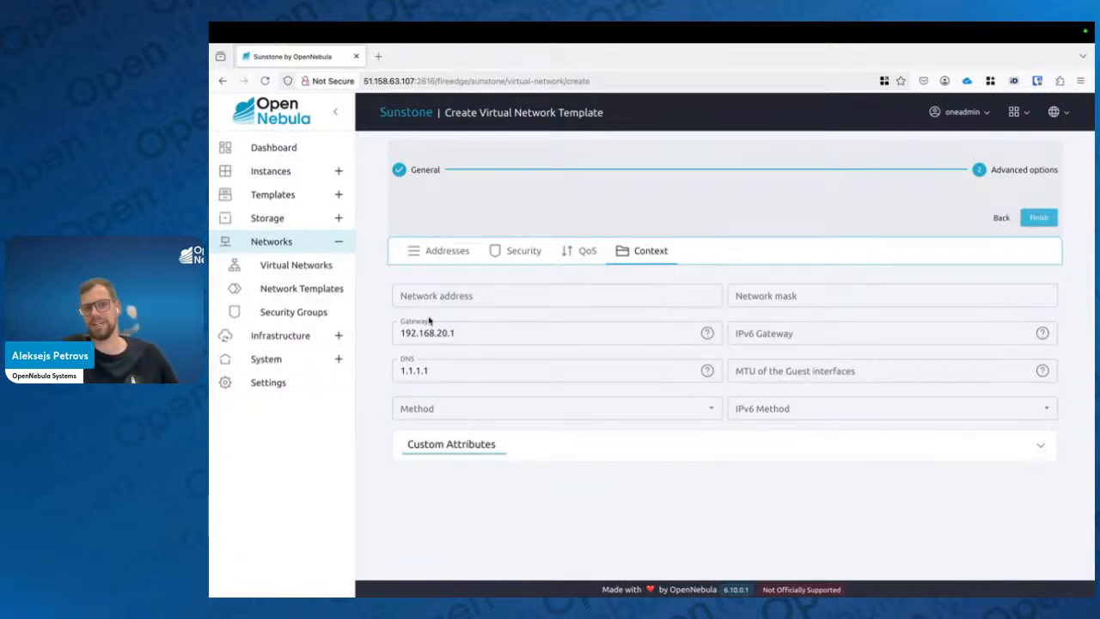
Set the context IPv4 method to static (Based on context)
left_click(445, 251)
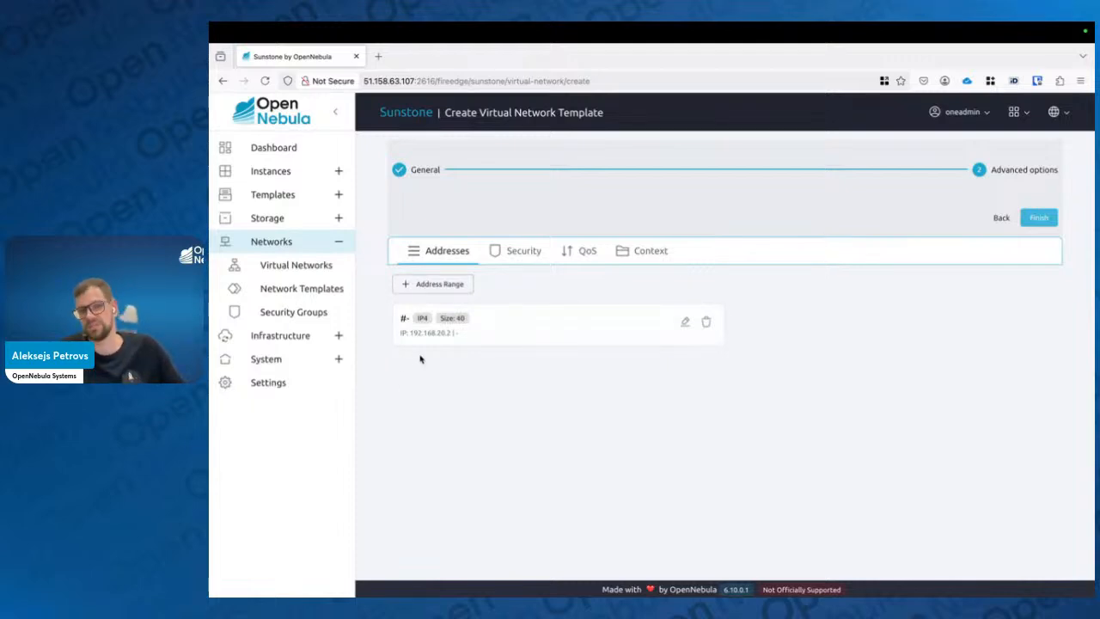
left_click(650, 255)
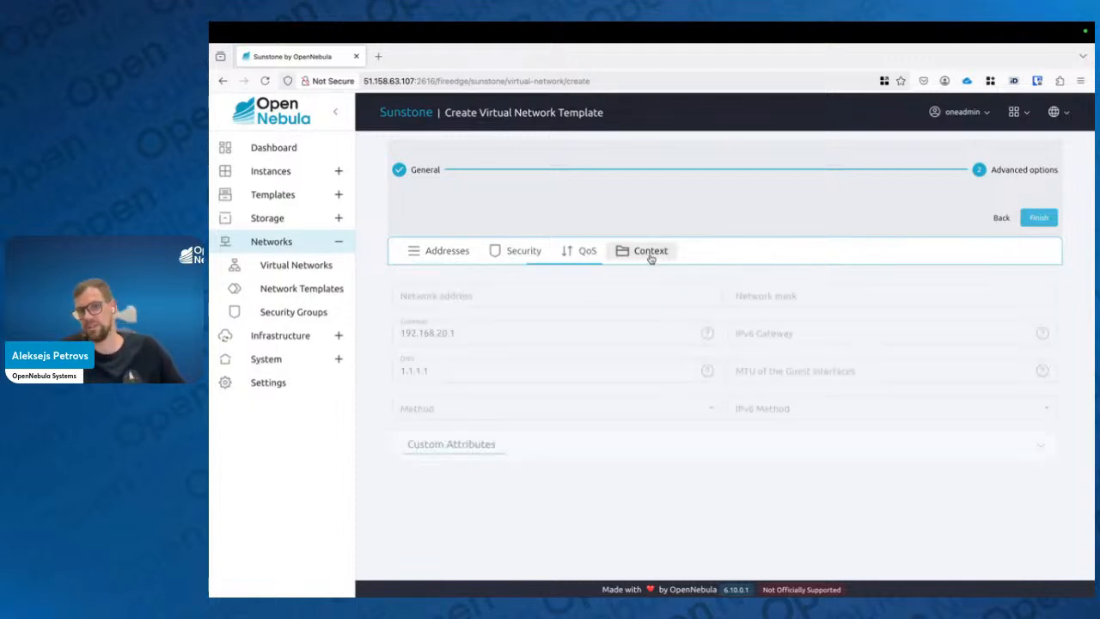
left_click(710, 408)
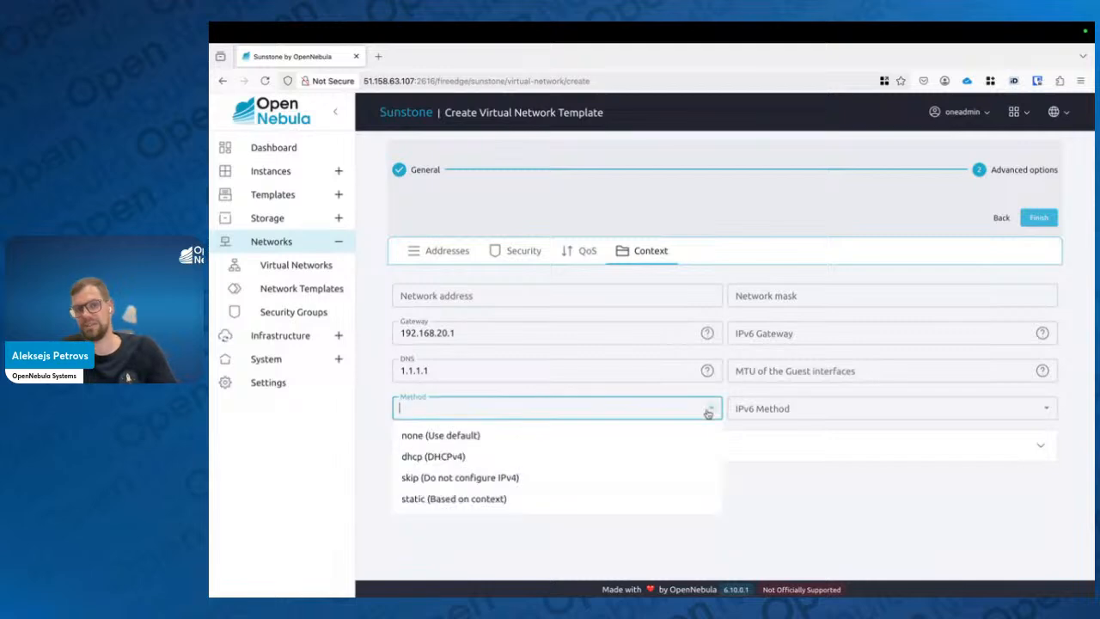
left_click(562, 456)
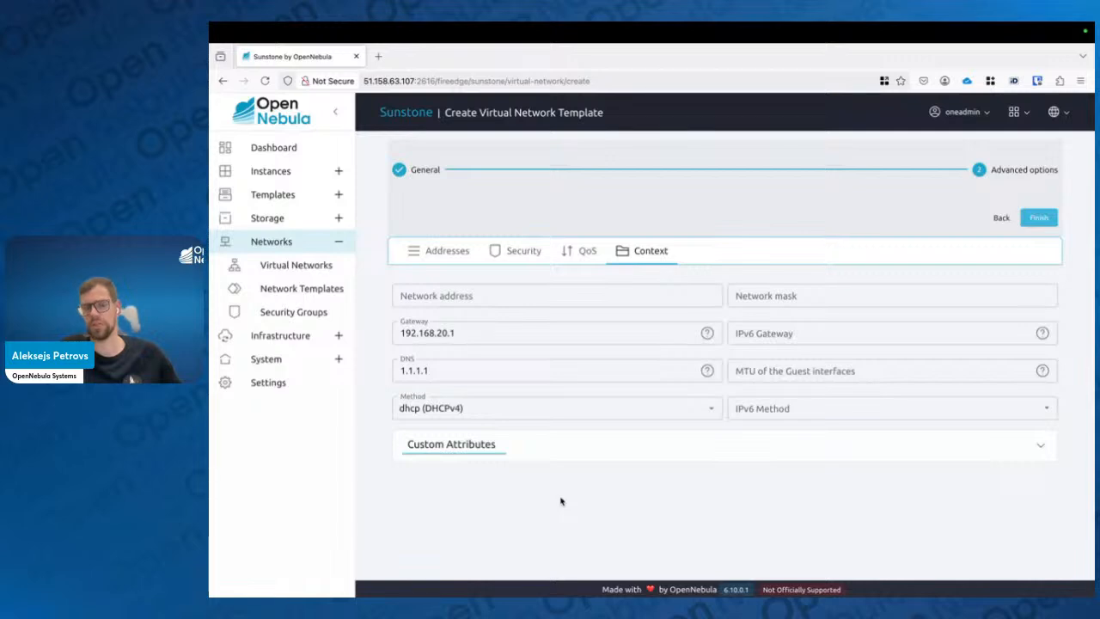
left_click(711, 410)
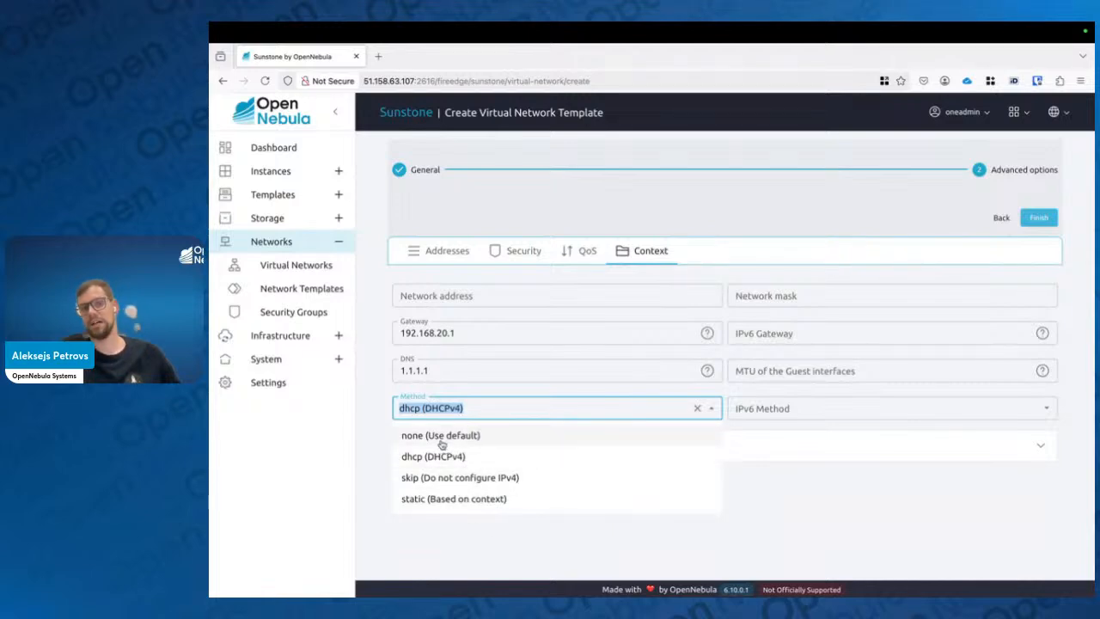
left_click(431, 506)
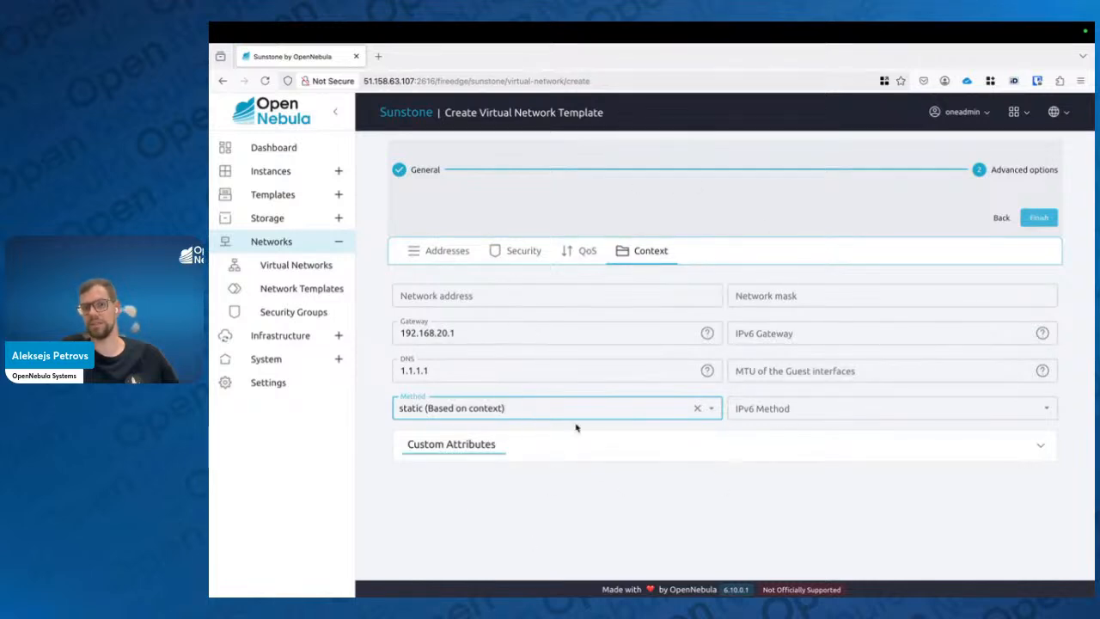
left_click(451, 258)
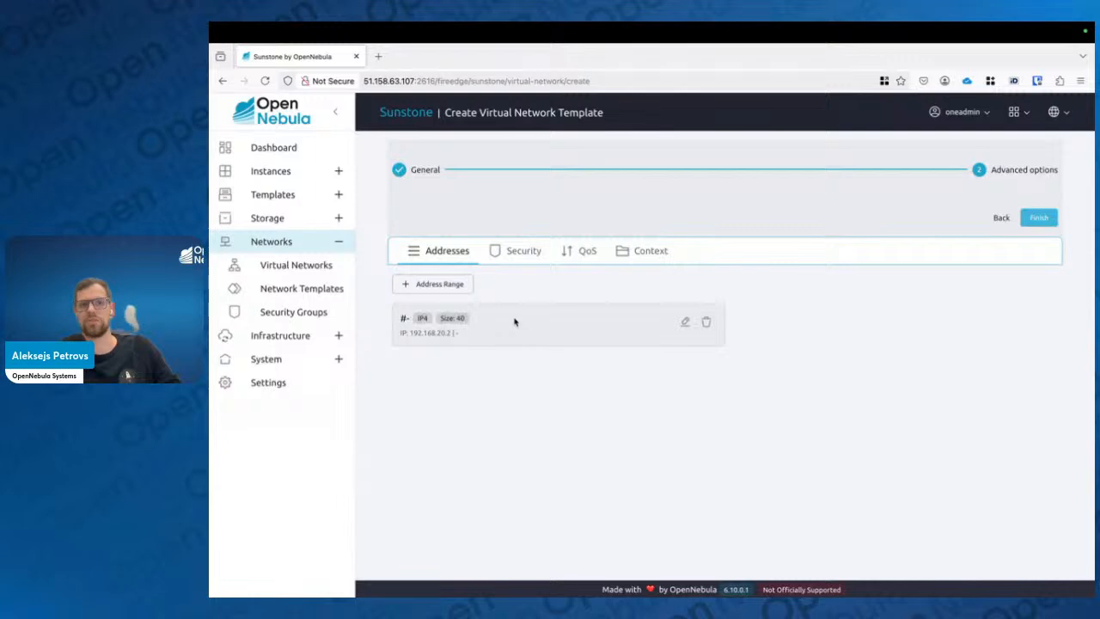
left_click(457, 285)
left_click(925, 223)
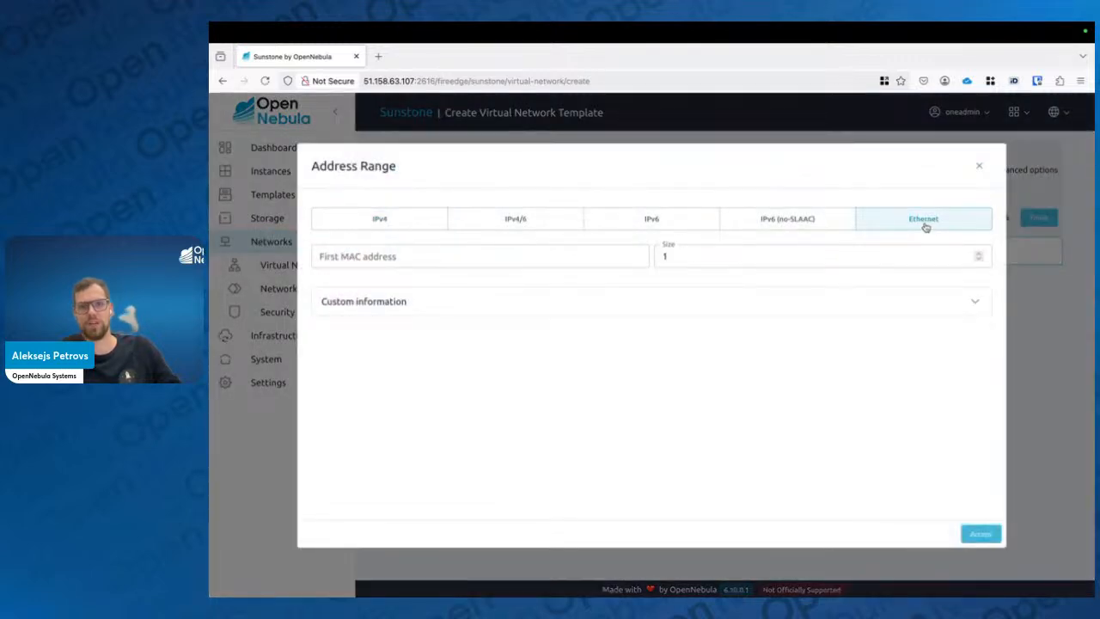
left_click(406, 219)
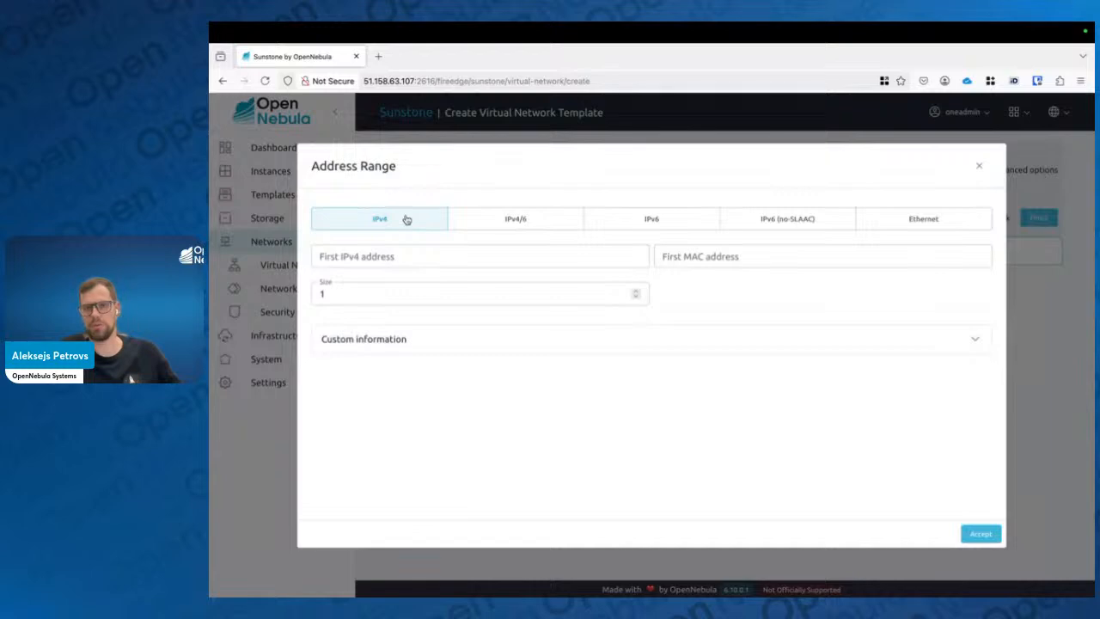
left_click(978, 167)
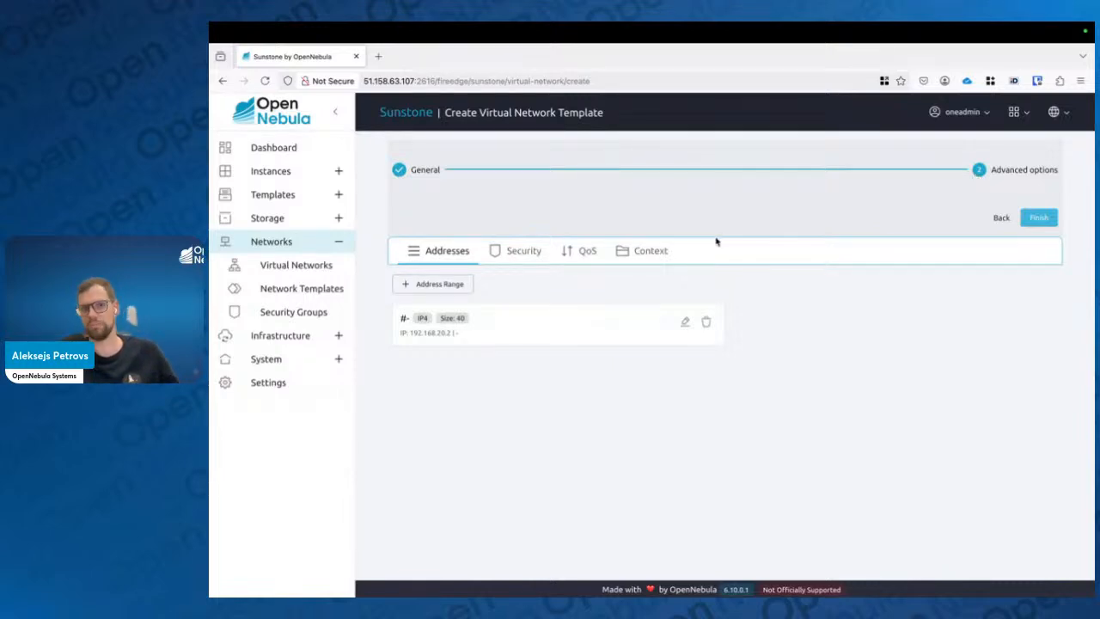
Finish creating the virtual network and open private_net's details in the network list
left_click(1039, 217)
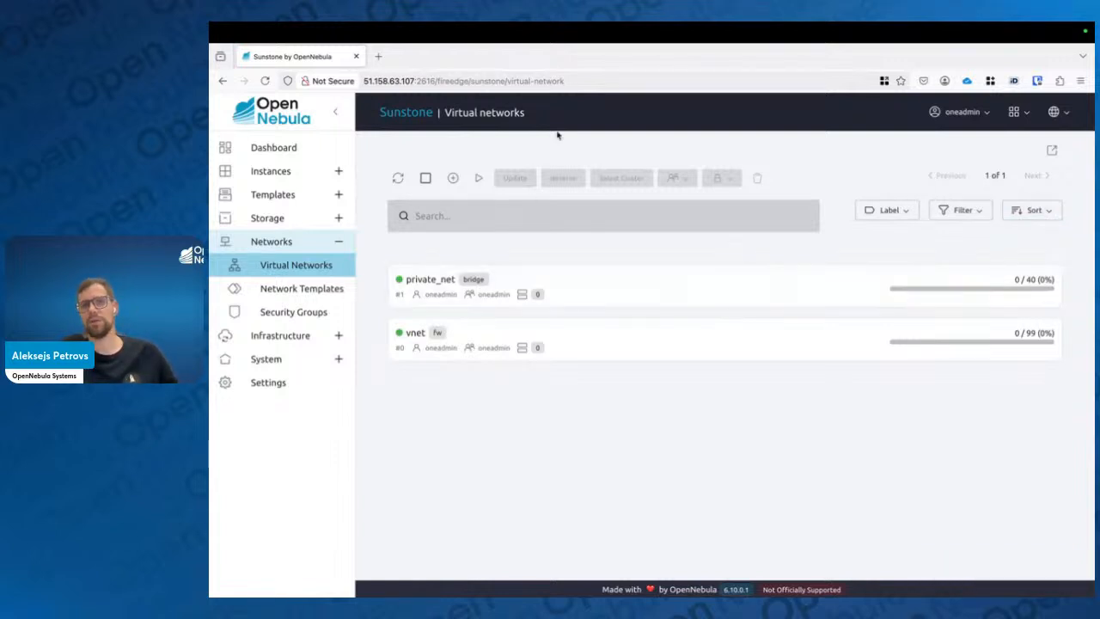
left_click(632, 307)
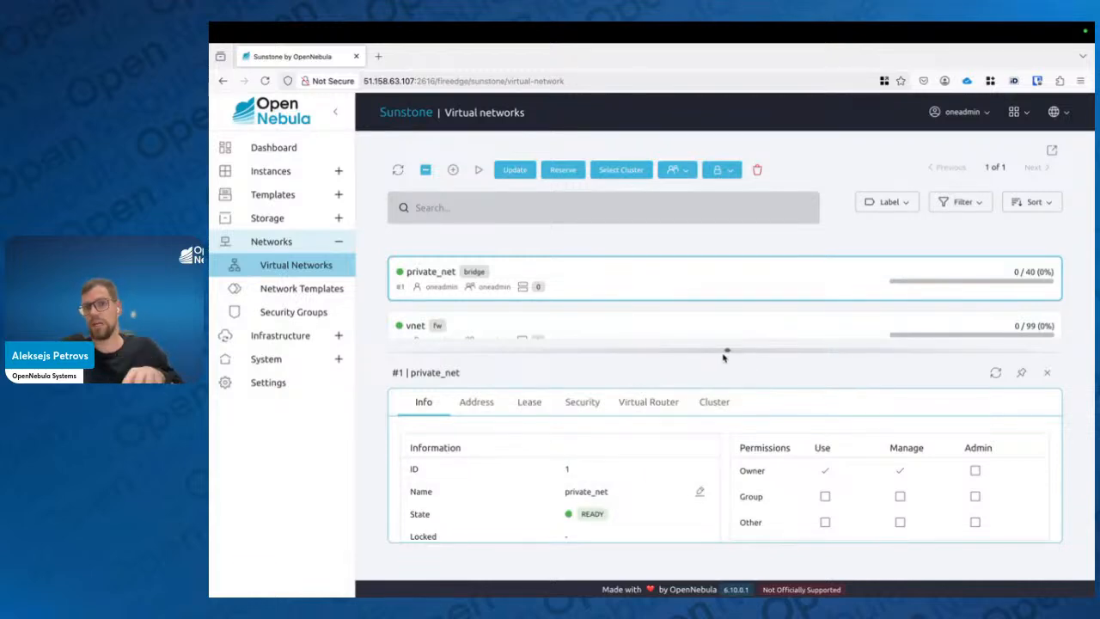
mouse_move(726, 353)
left_mouse_down()
mouse_move(727, 238)
mouse_move(727, 363)
left_mouse_up()
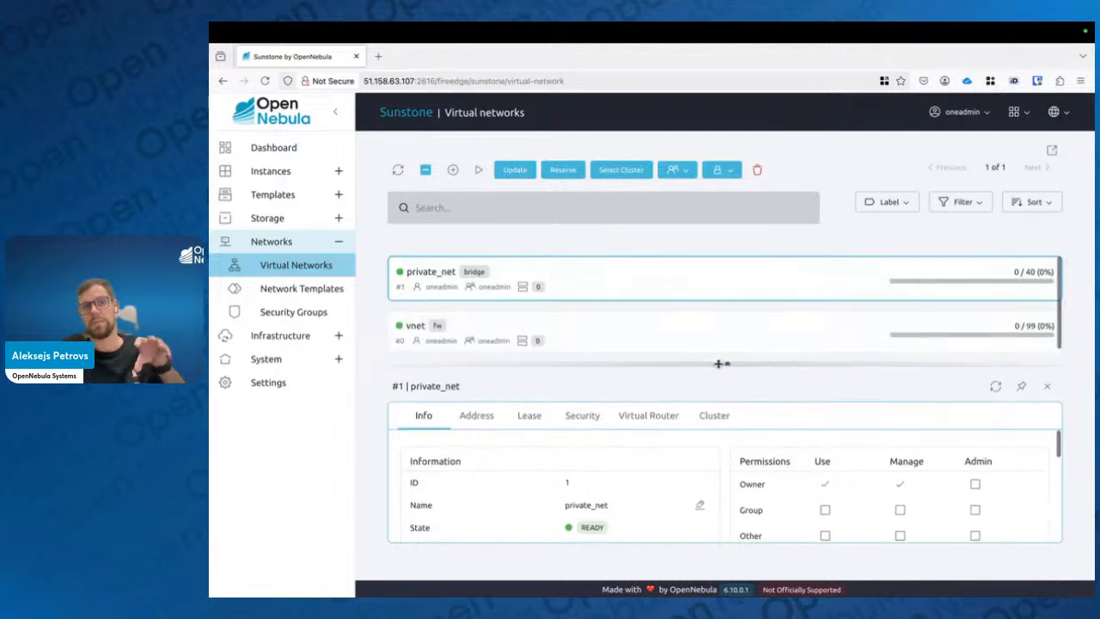
Start a reservation from private_net for 10 addresses taken from the #0 IP range 192.168.20.2
left_click(563, 170)
left_click(501, 256)
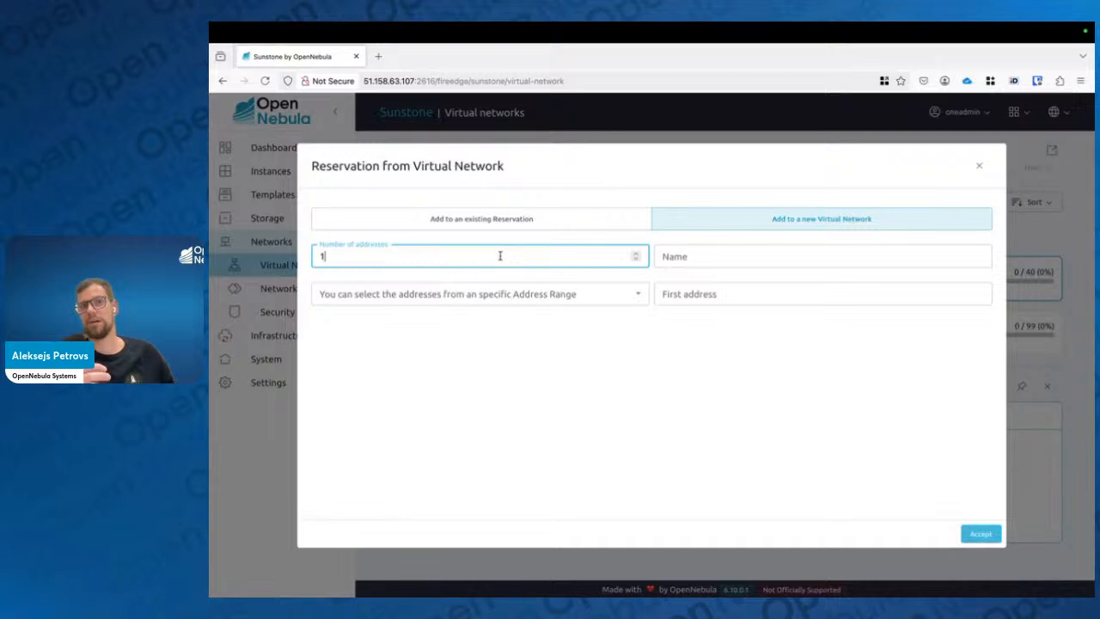
type("0")
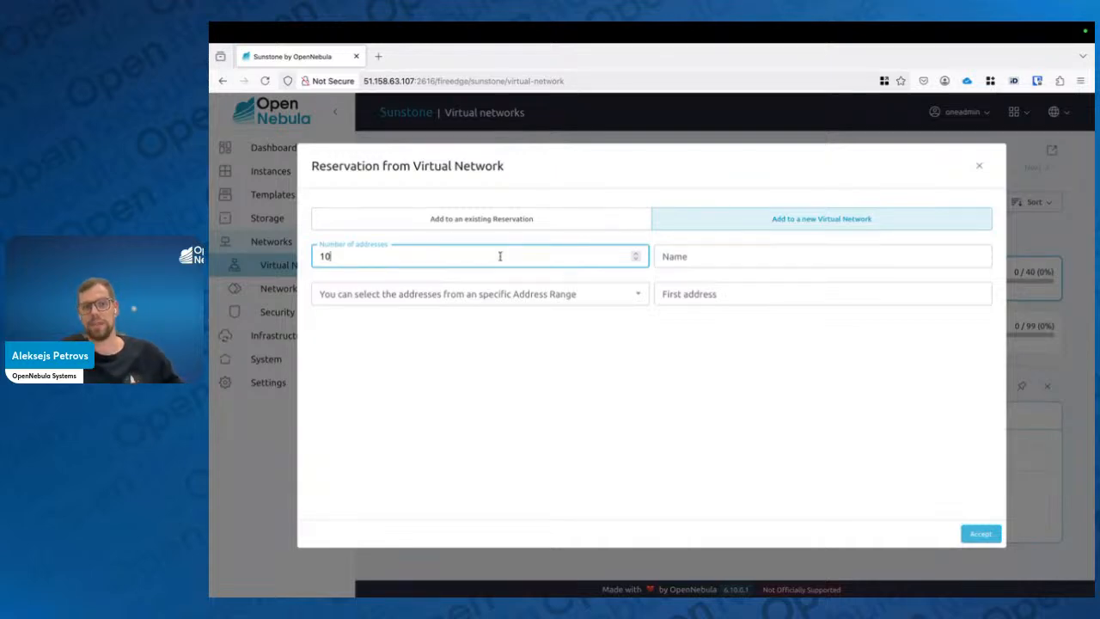
left_click(519, 295)
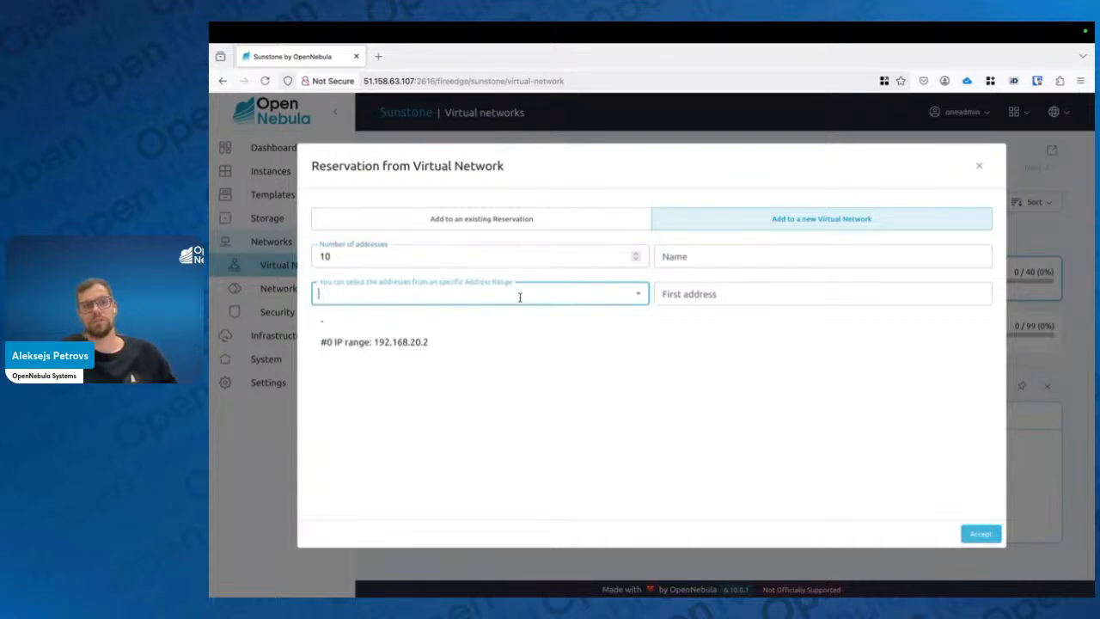
left_click(423, 347)
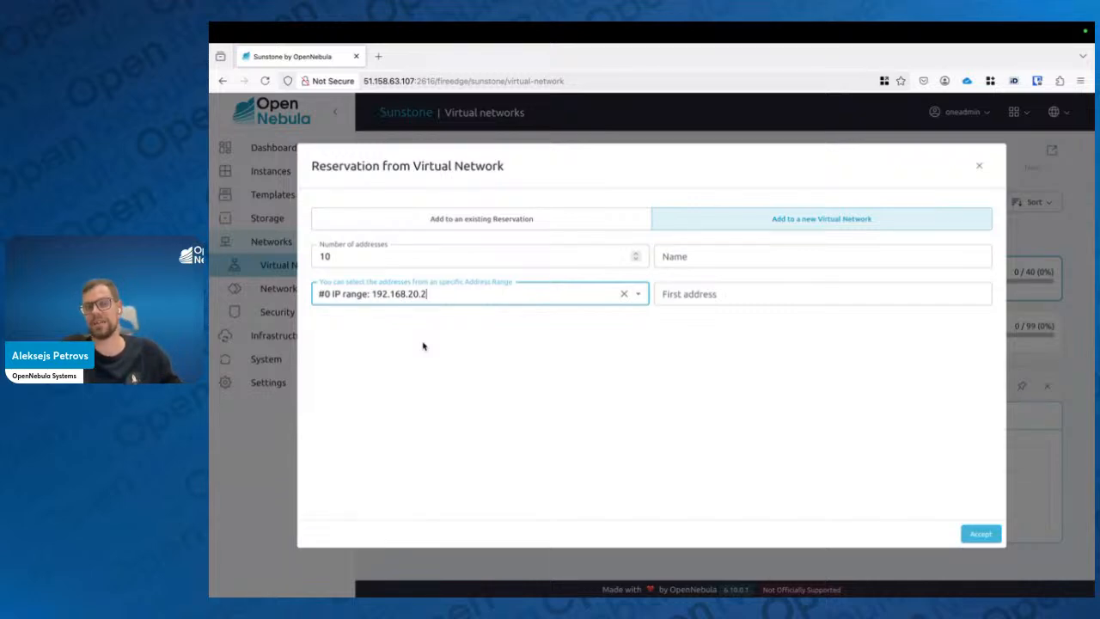
Name the new reservation network johns_reservation
left_click(712, 291)
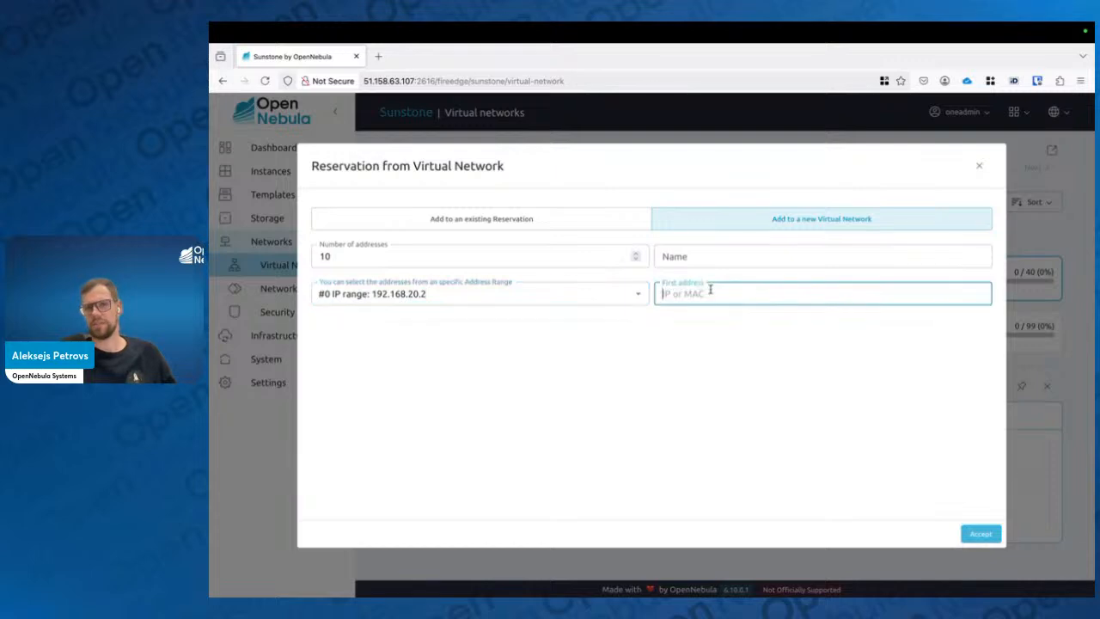
left_click(694, 327)
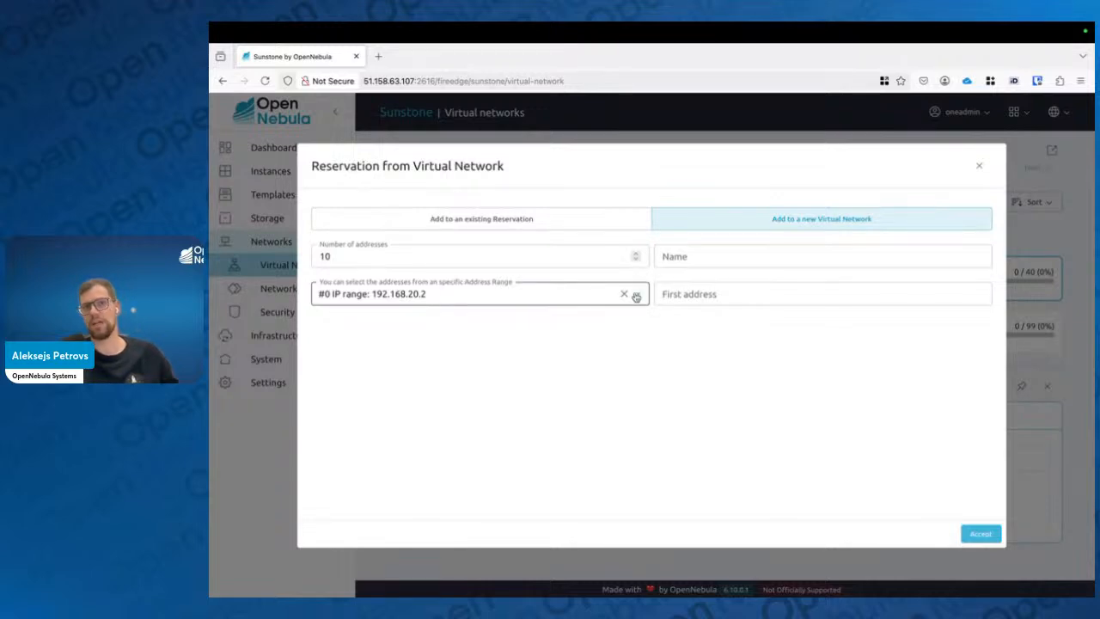
left_click(685, 258)
type("john")
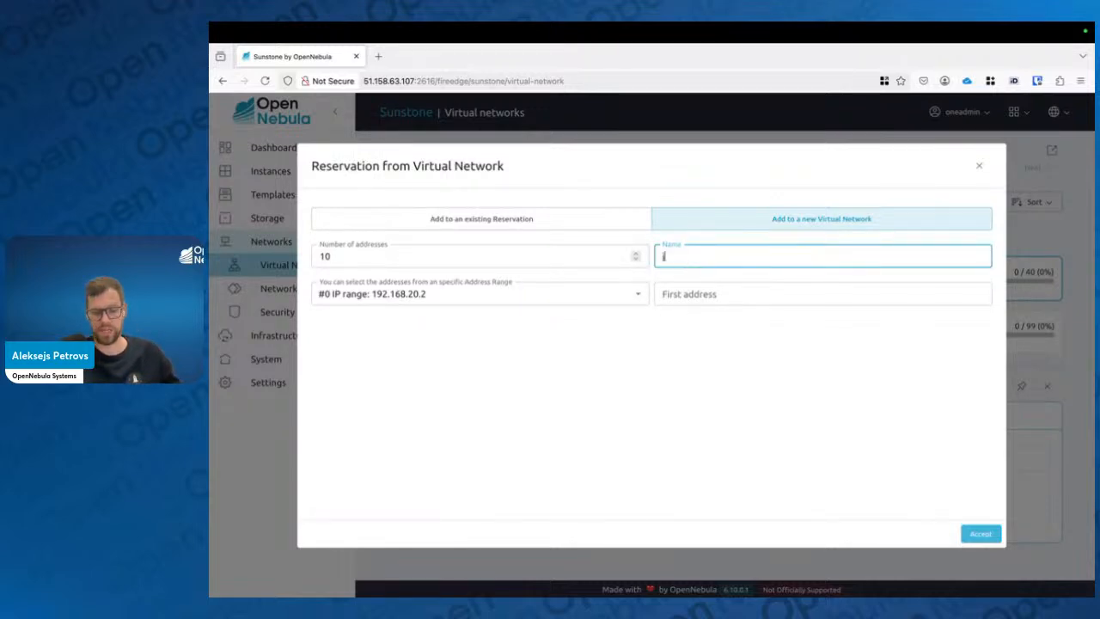
type("s_r")
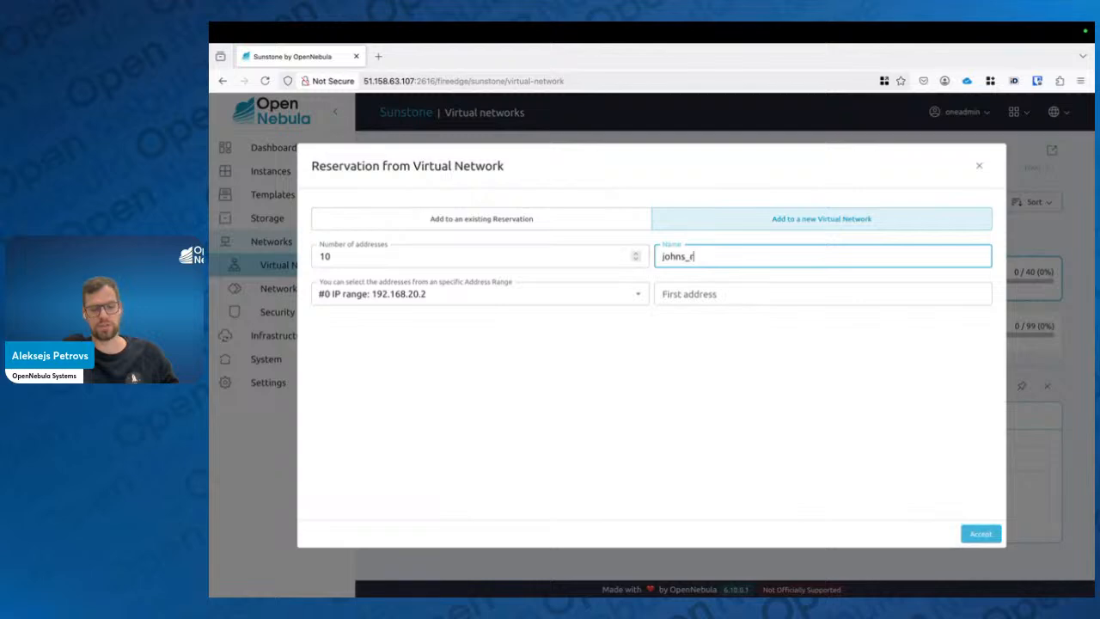
type("eservation")
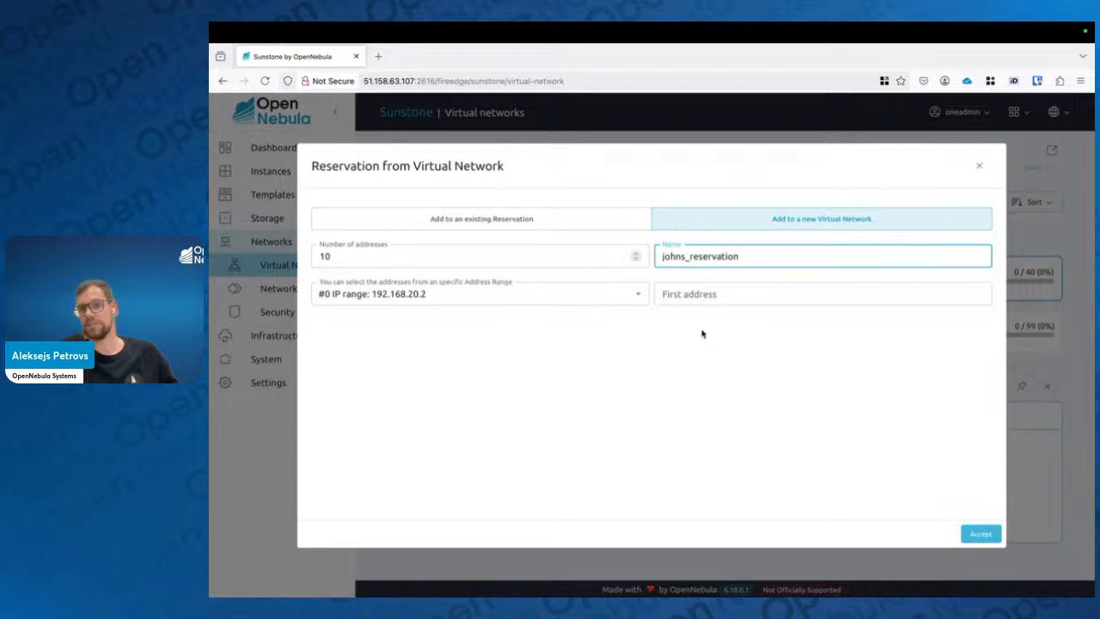
left_click(699, 297)
type("192")
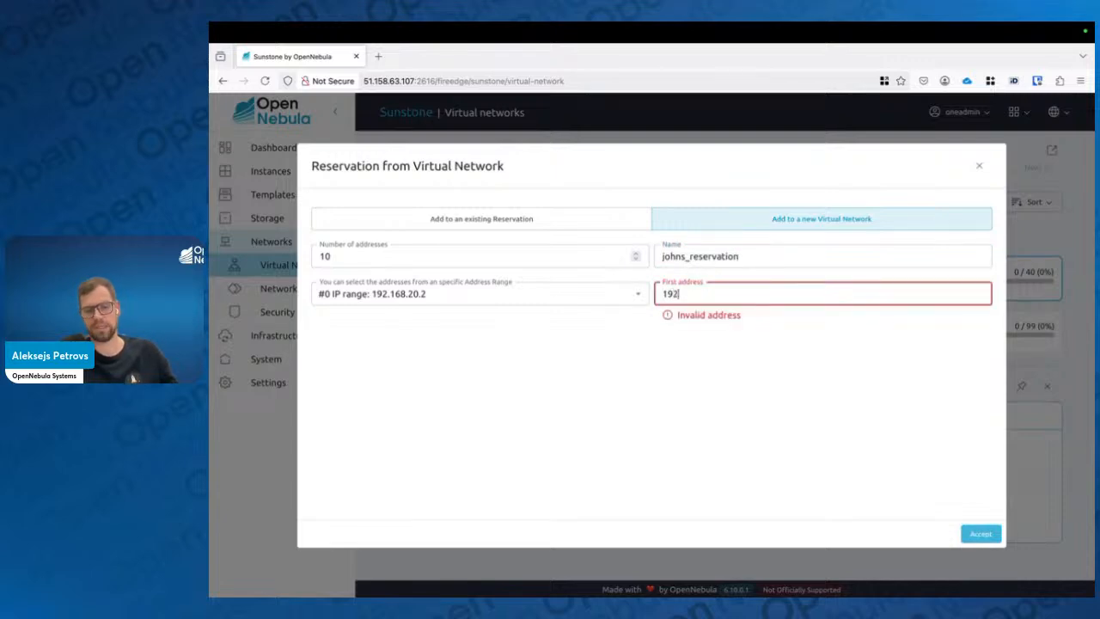
type(".168.2")
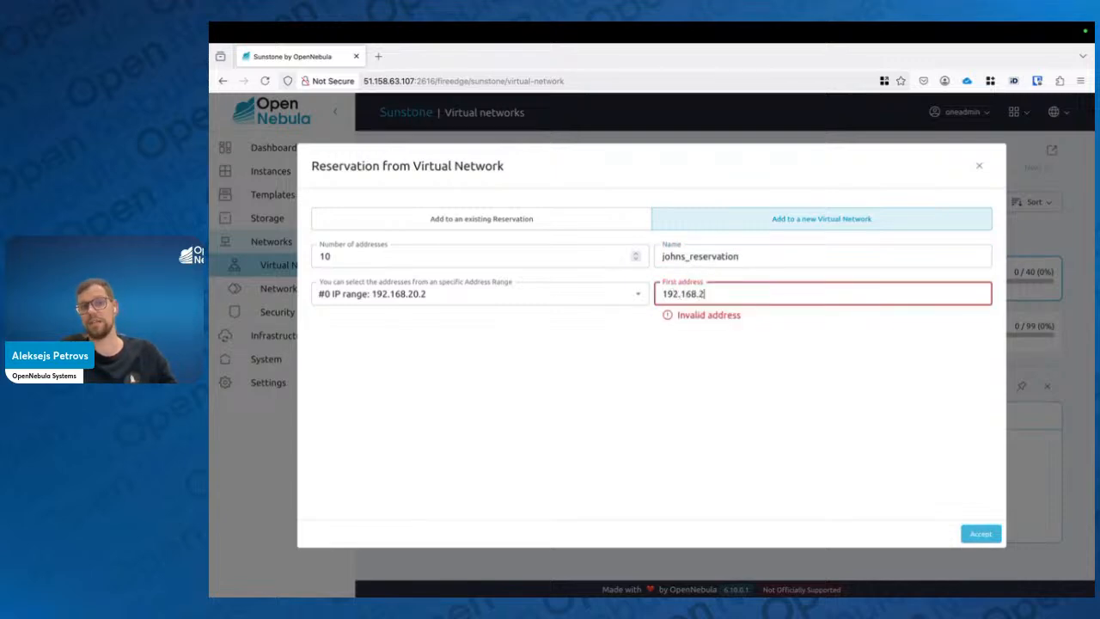
type("0.20")
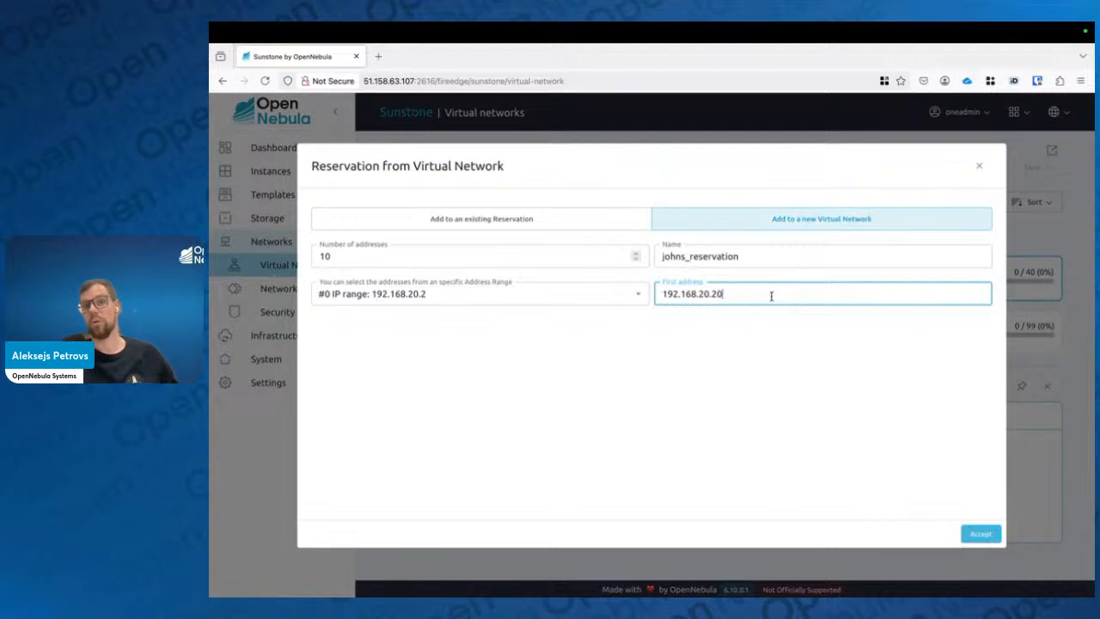
left_click_drag(770, 295, 473, 290)
key("BackSpace")
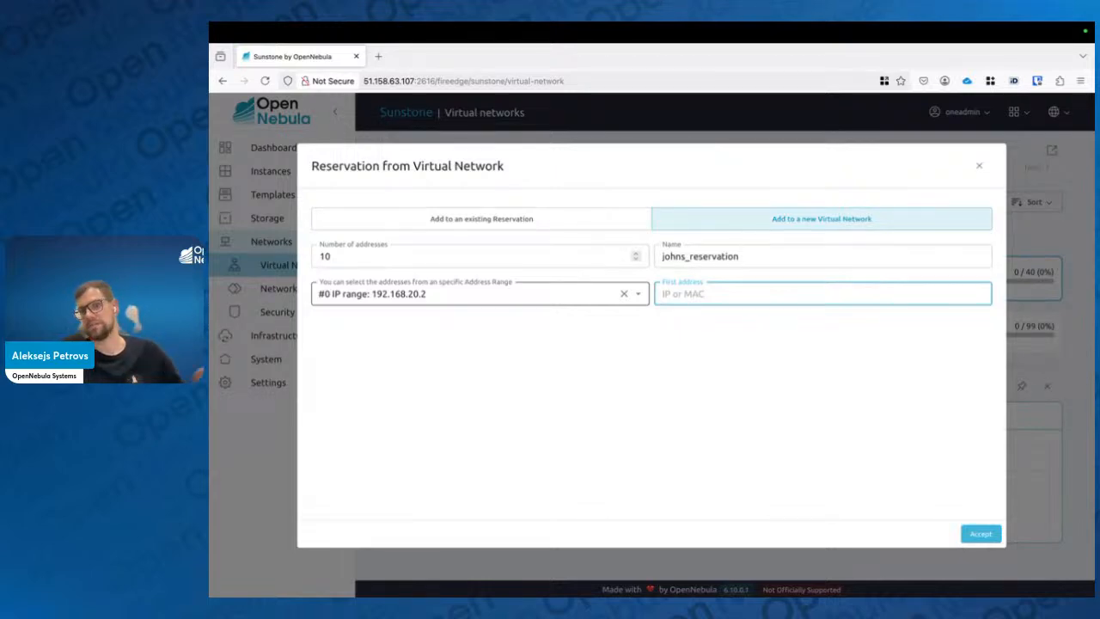
Accept the reservation and refresh the virtual network list
left_click(980, 534)
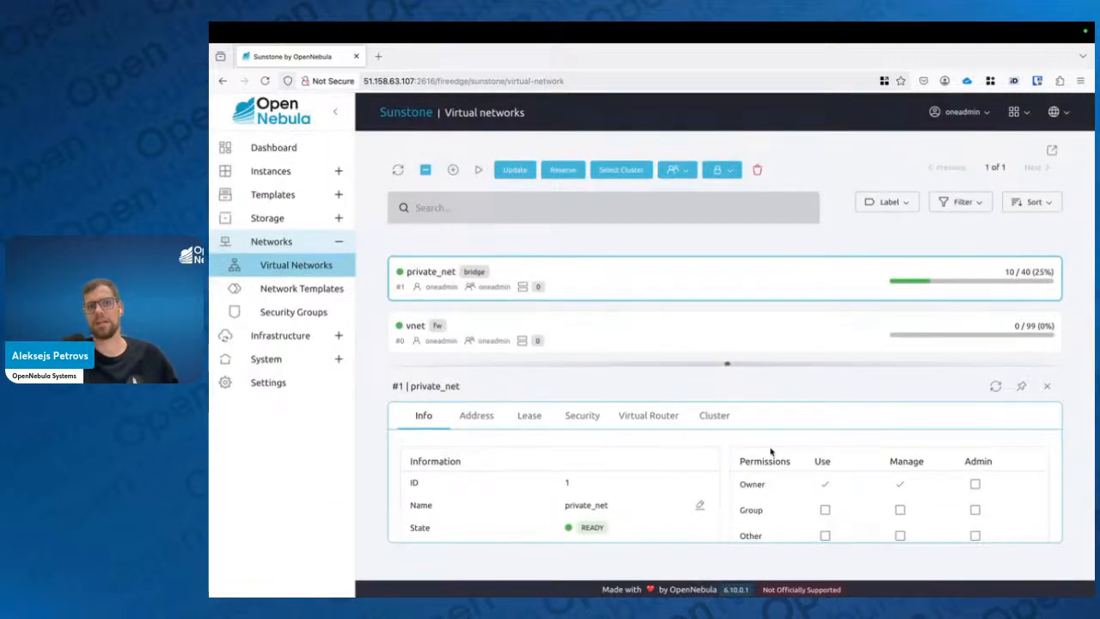
left_click(398, 169)
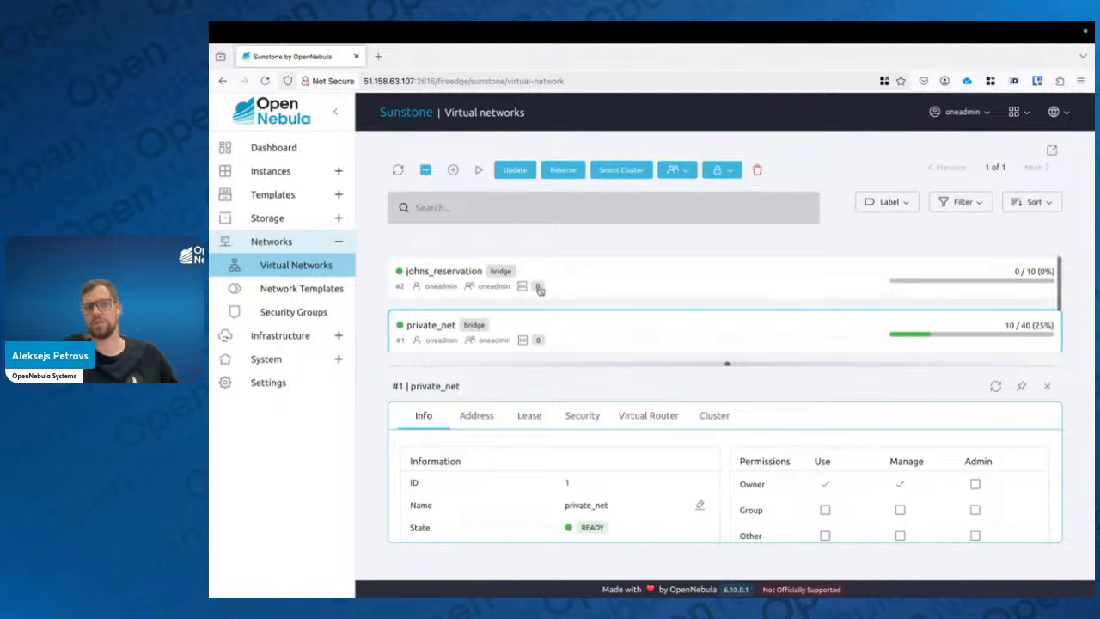
Open johns_reservation's details and inspect its attributes, then close the panel
left_click(1046, 386)
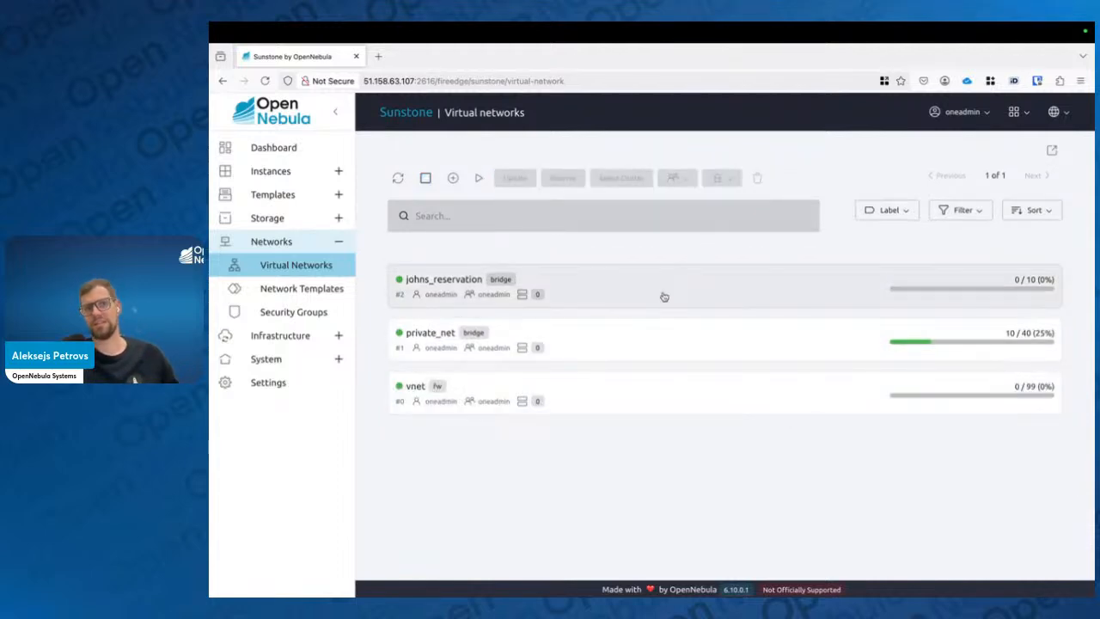
left_click(663, 297)
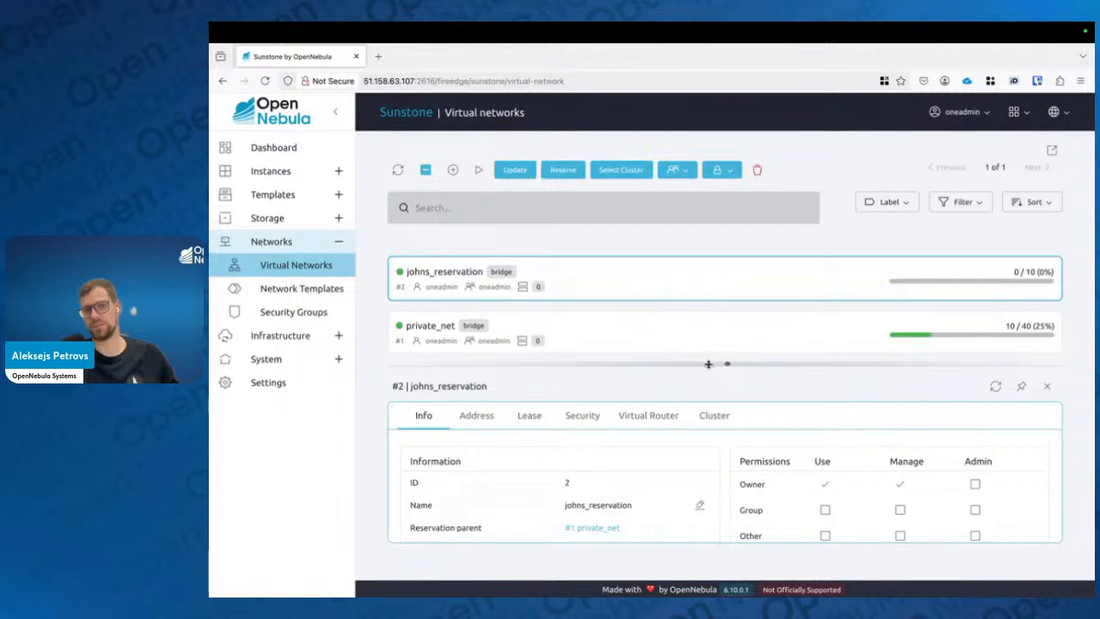
left_click_drag(708, 364, 727, 178)
scroll(569, 393, "down", 3)
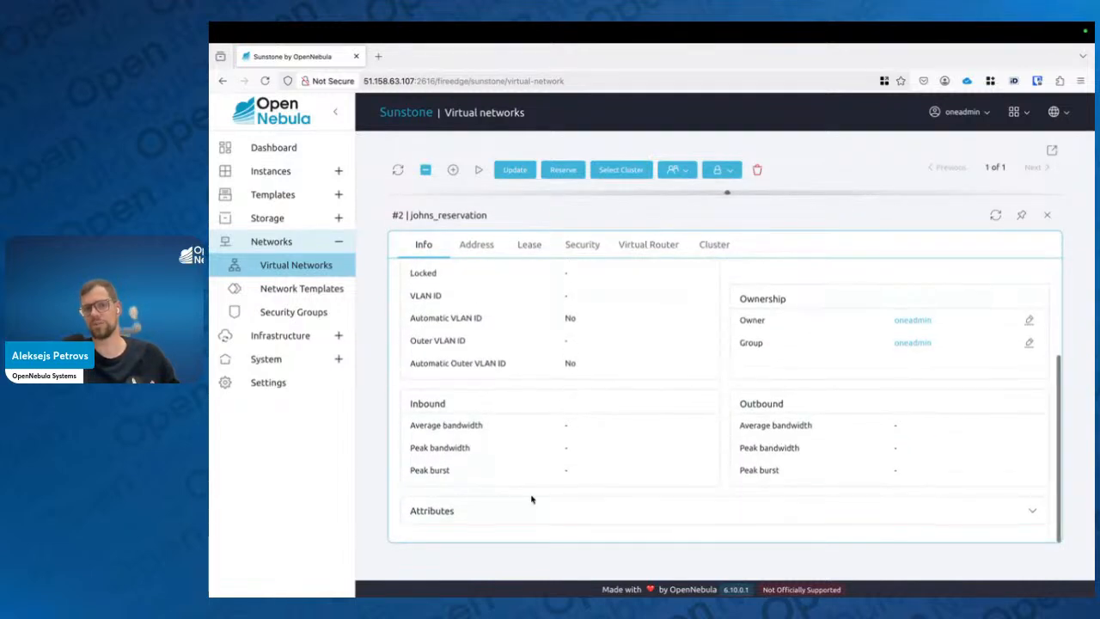
left_click(533, 507)
scroll(538, 503, "up", 1)
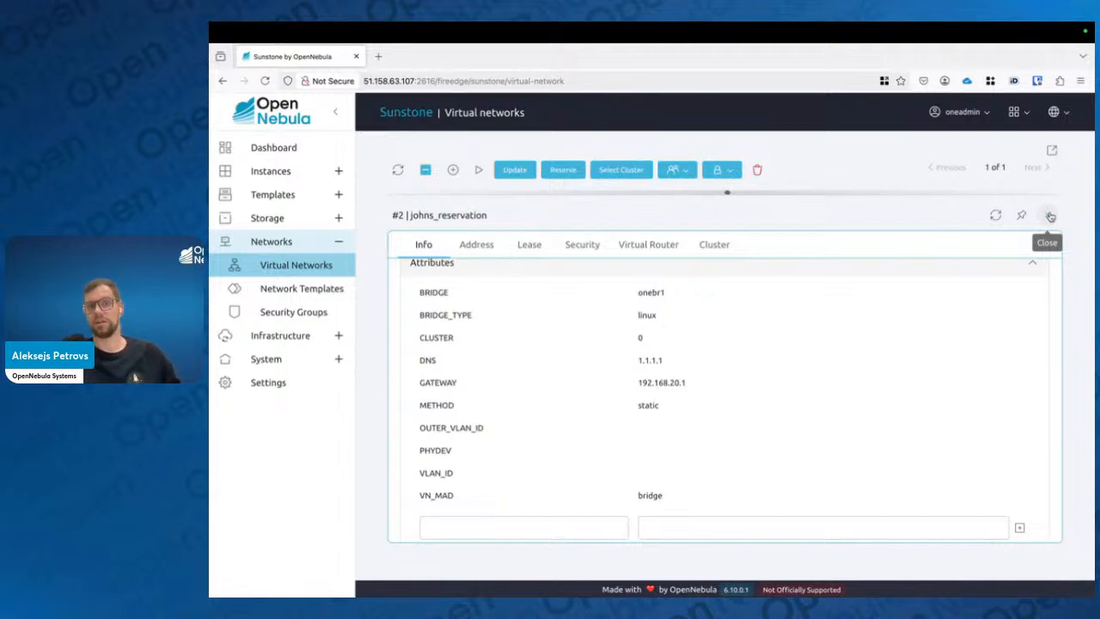
left_click(1050, 216)
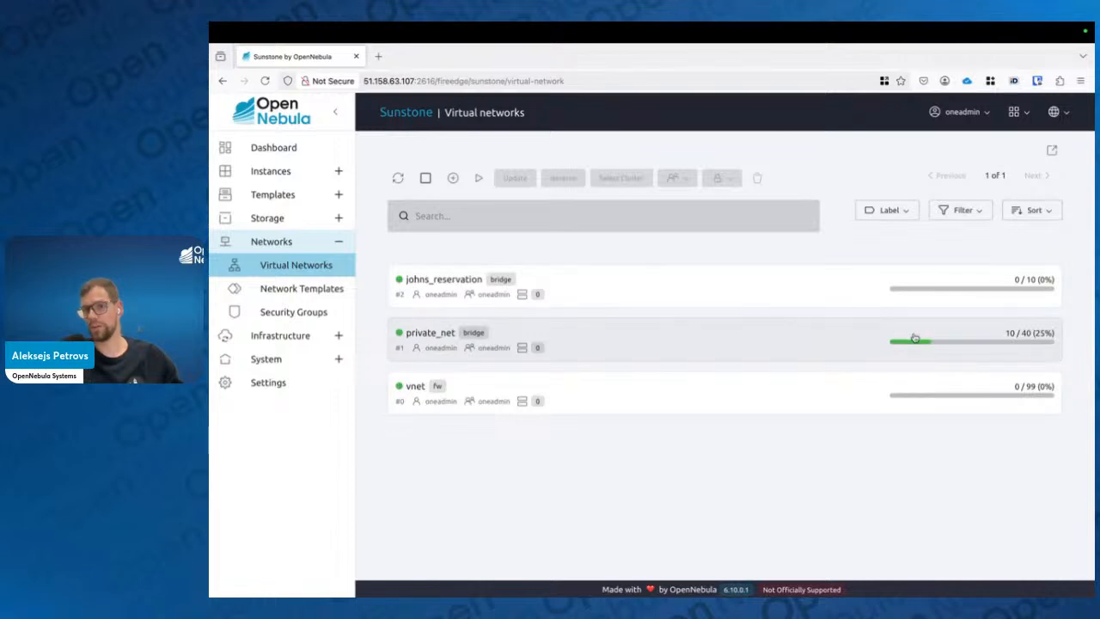
Open private_net's details and view its lease list
left_click(868, 331)
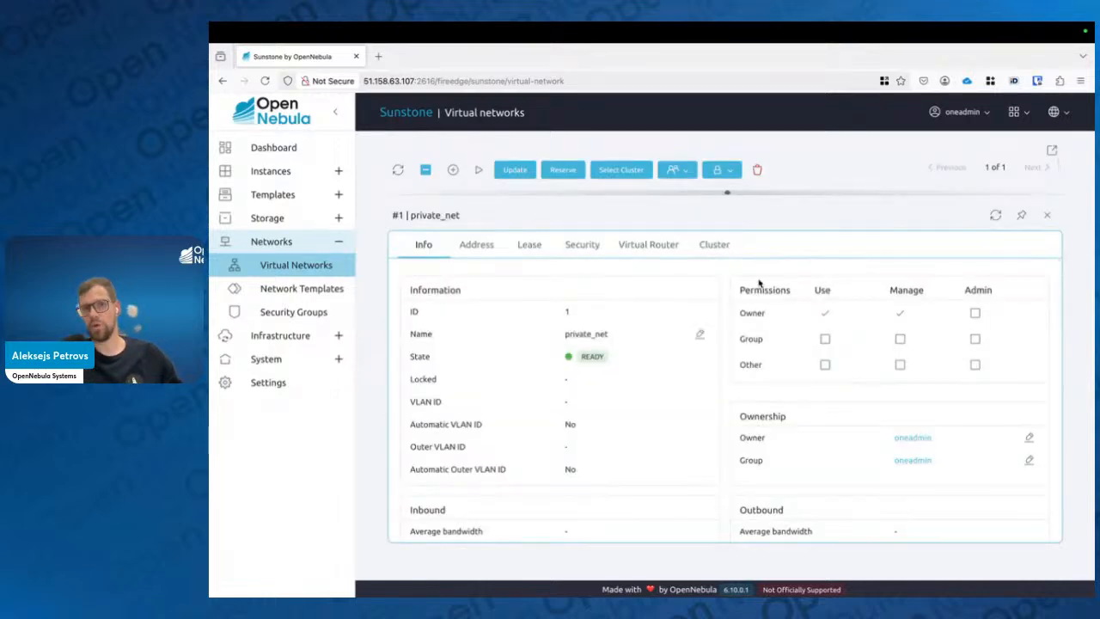
left_click(530, 245)
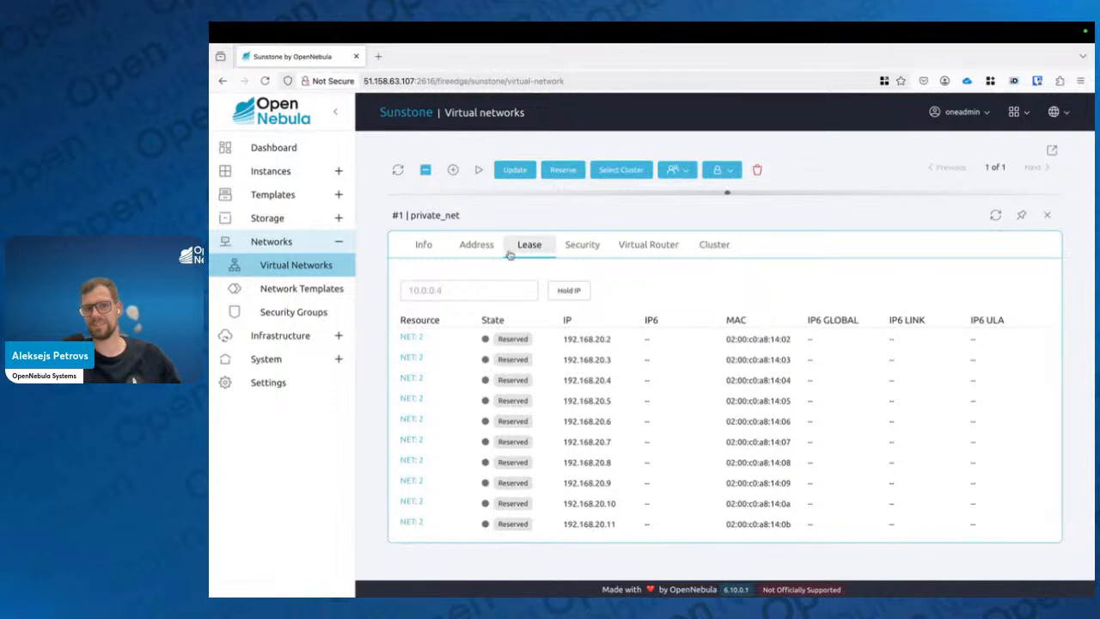
scroll(438, 361, "down", 1)
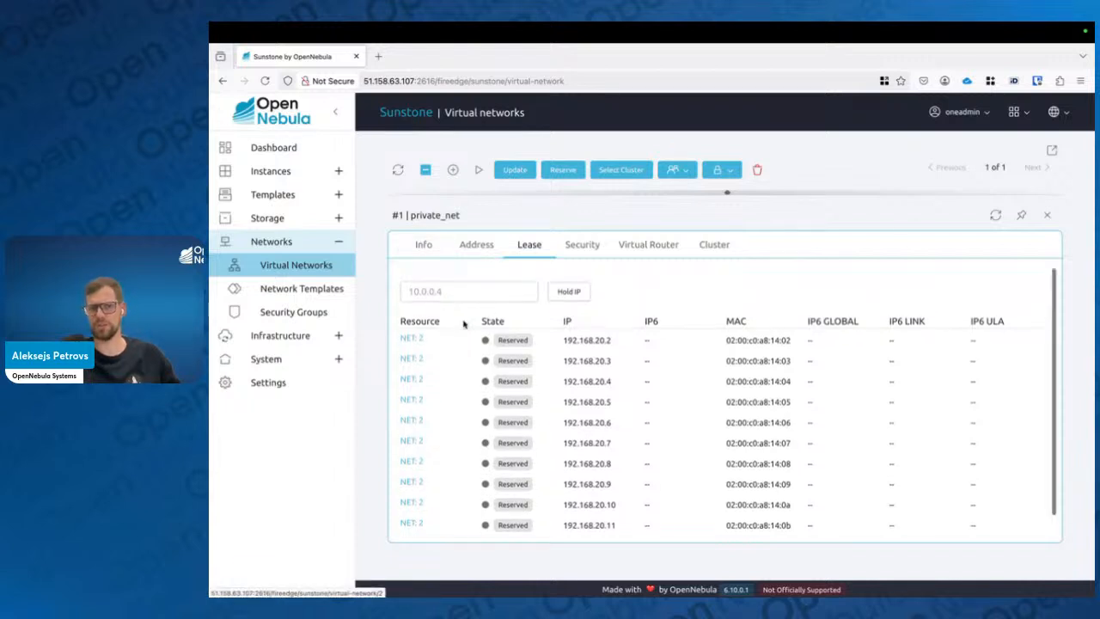
Put the address 192.168.20.12 on hold in private_net's leases
left_click(450, 290)
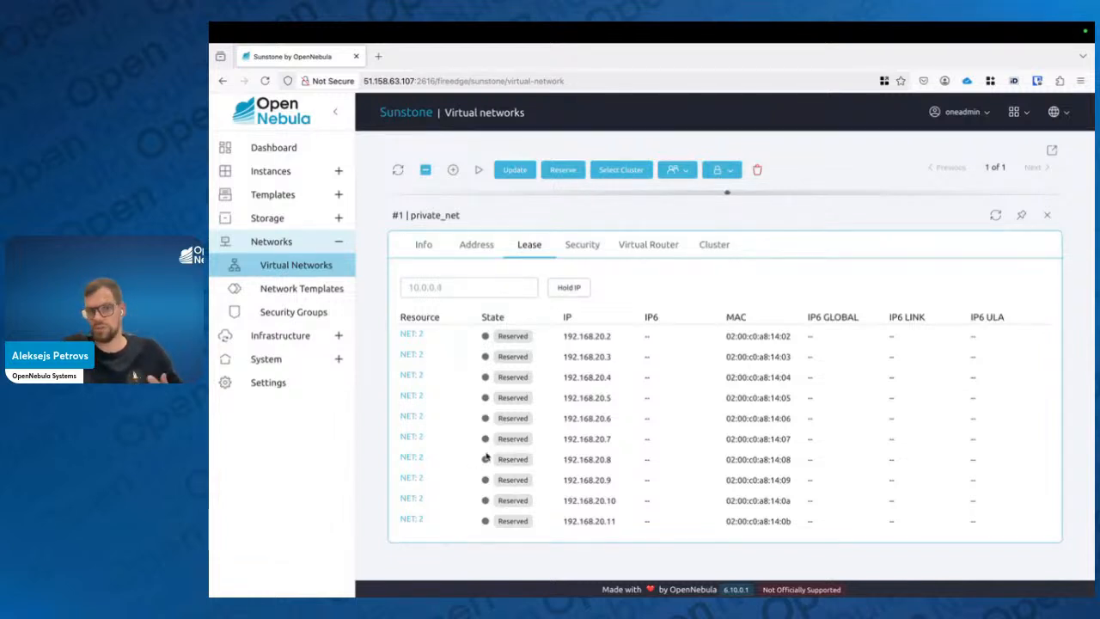
left_click(465, 283)
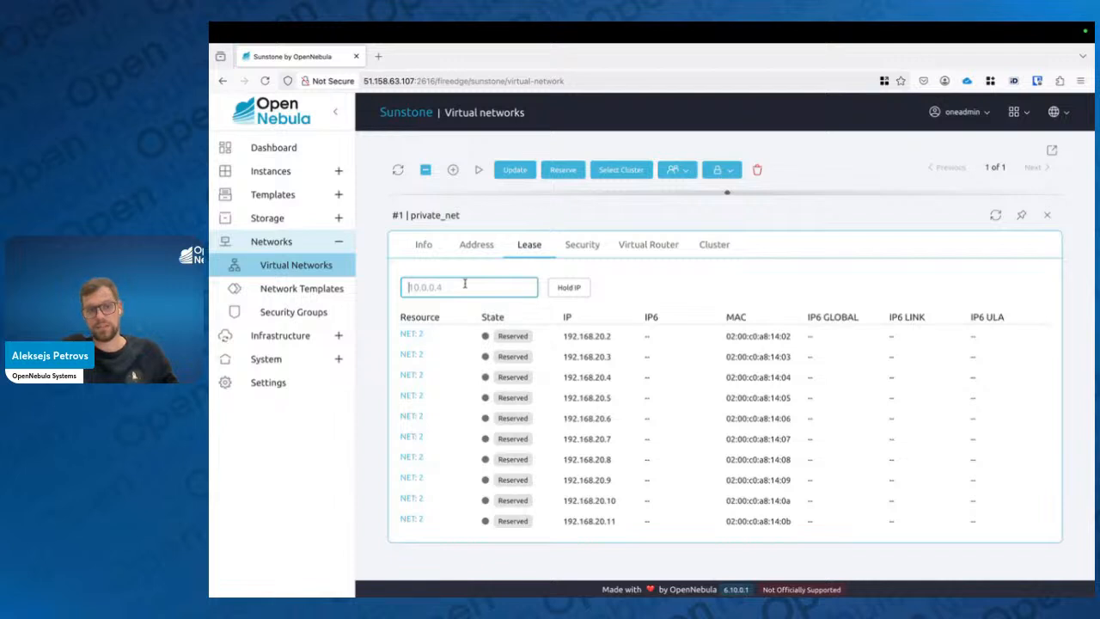
type("192.168")
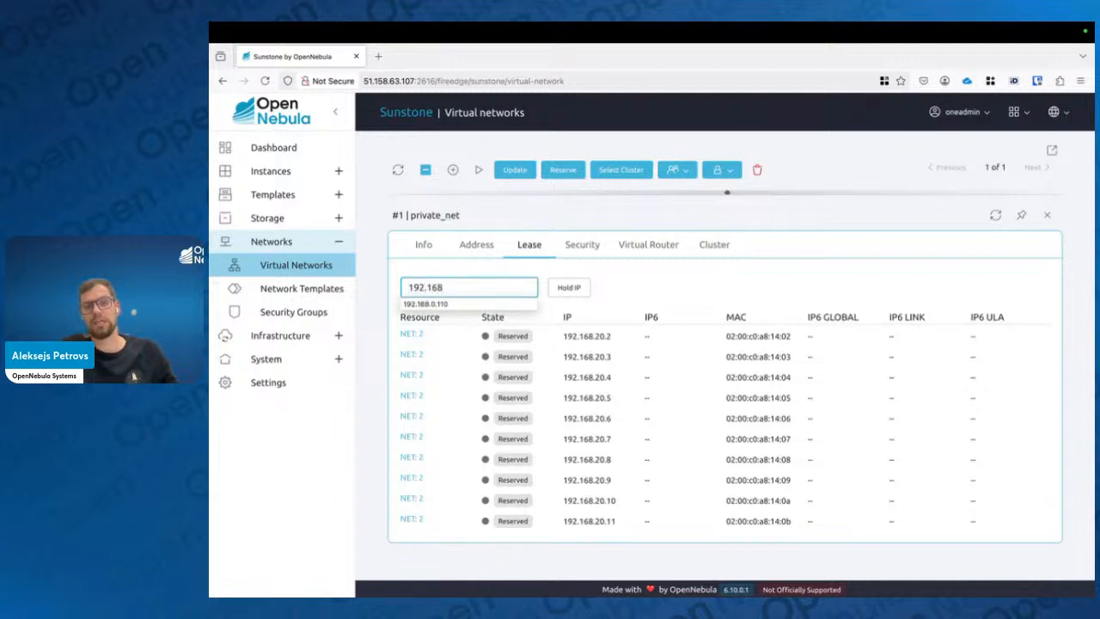
type(".20.12")
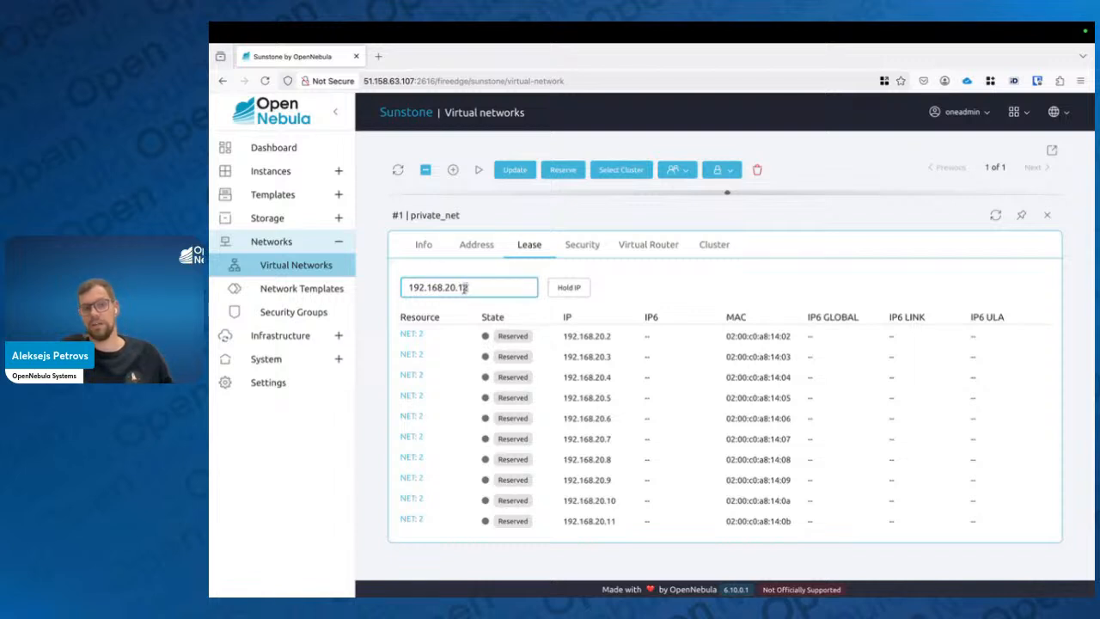
left_click_drag(469, 287, 458, 288)
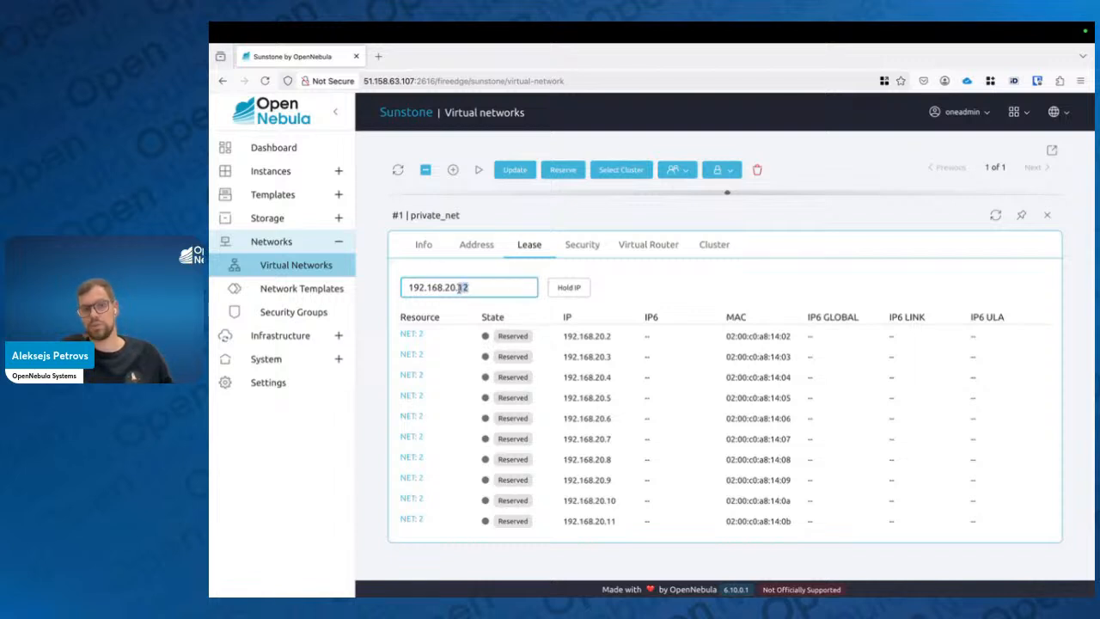
left_click(556, 296)
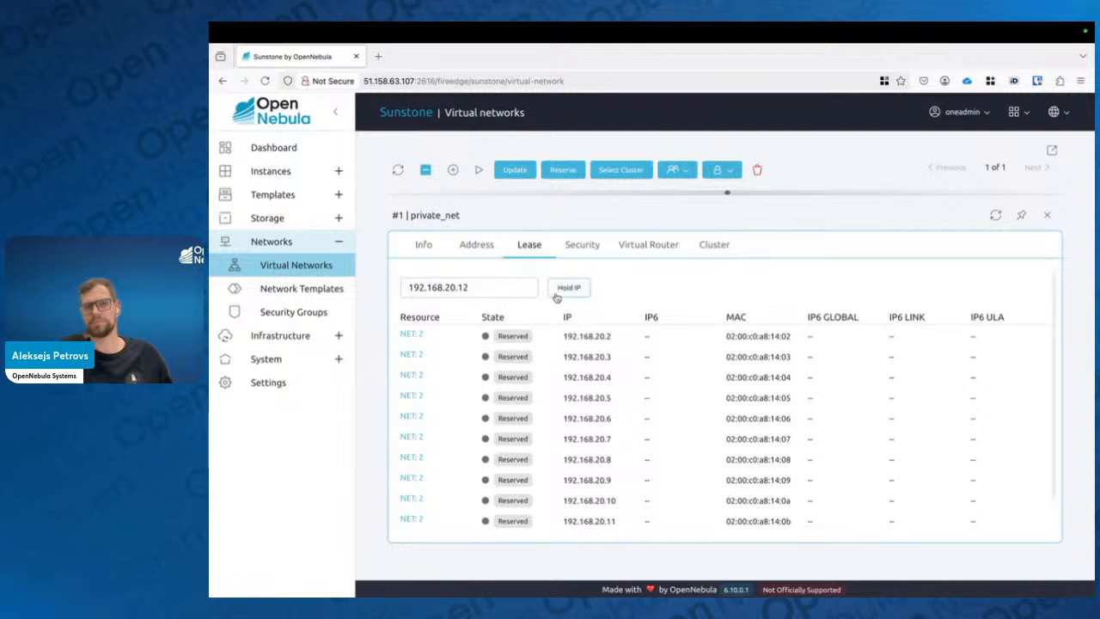
Release the held address 192.168.20.12 and close private_net's details
scroll(557, 298, "down", 1)
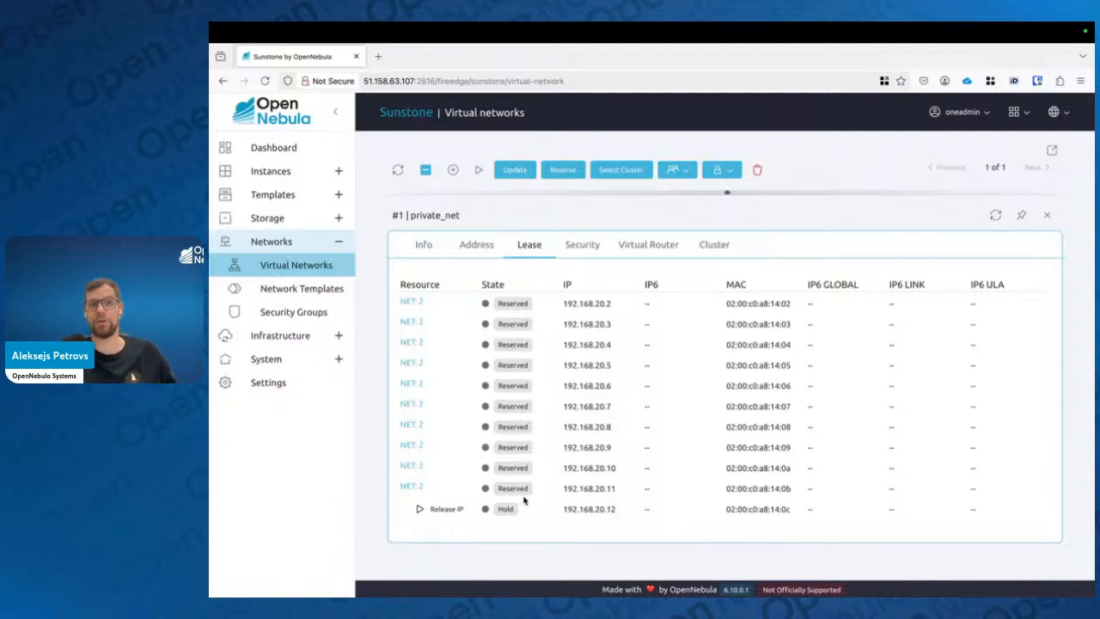
left_click(420, 509)
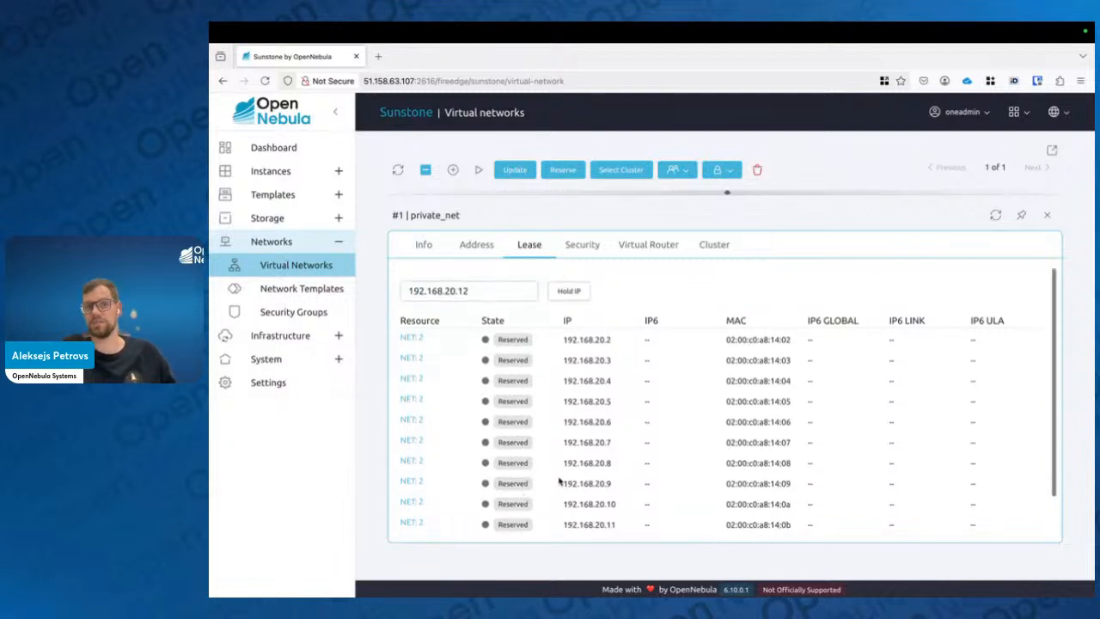
left_click(1047, 215)
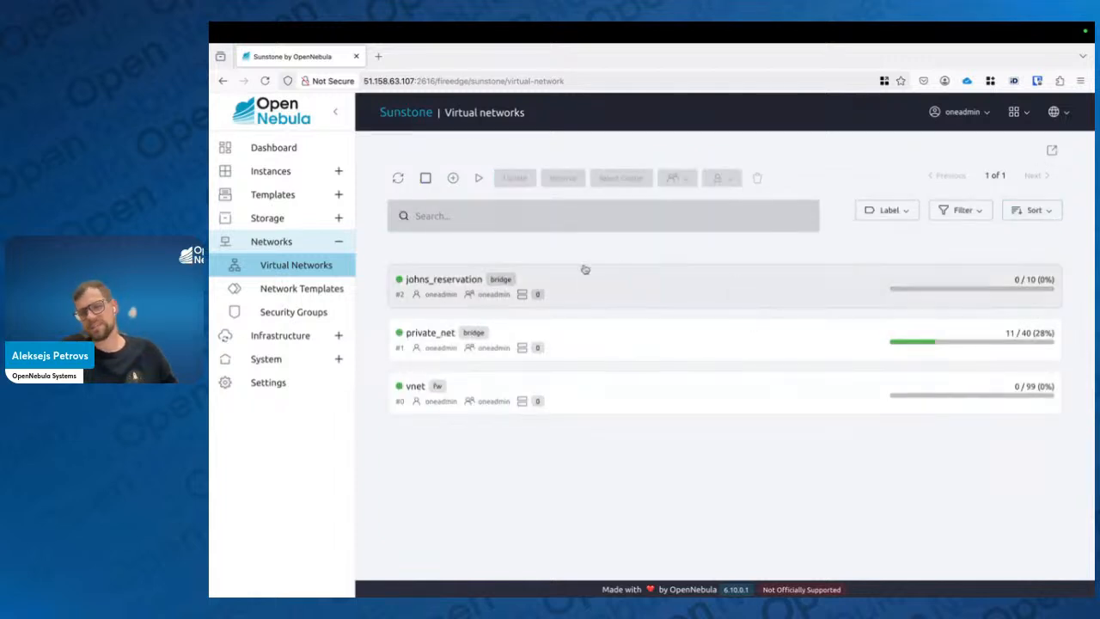
Open the vnet network's details and review its information
left_click(520, 394)
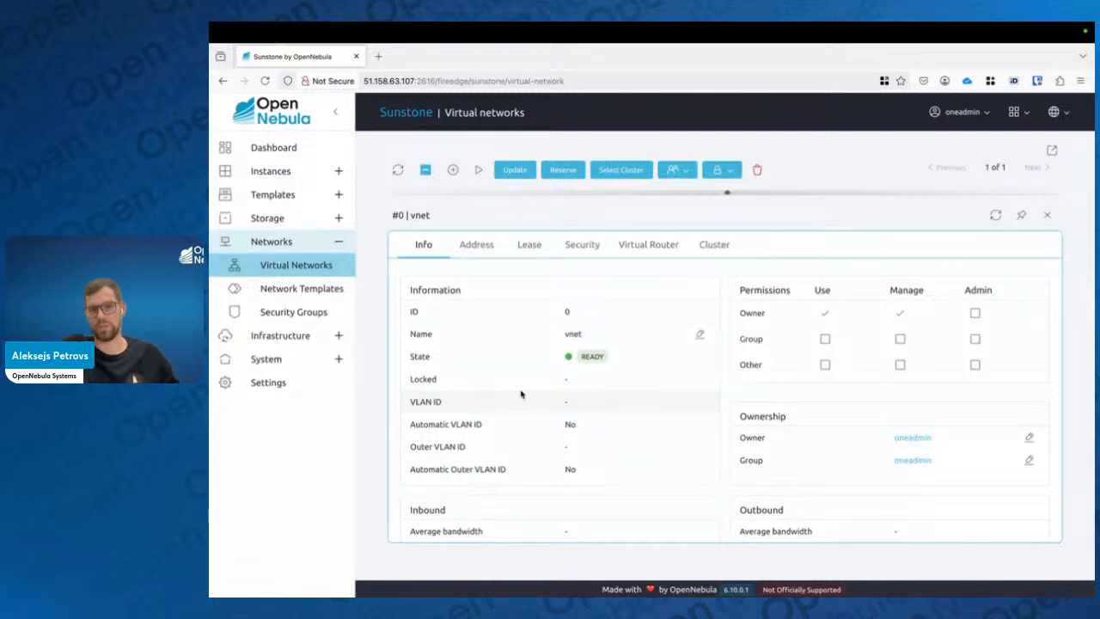
scroll(520, 394, "down", 2)
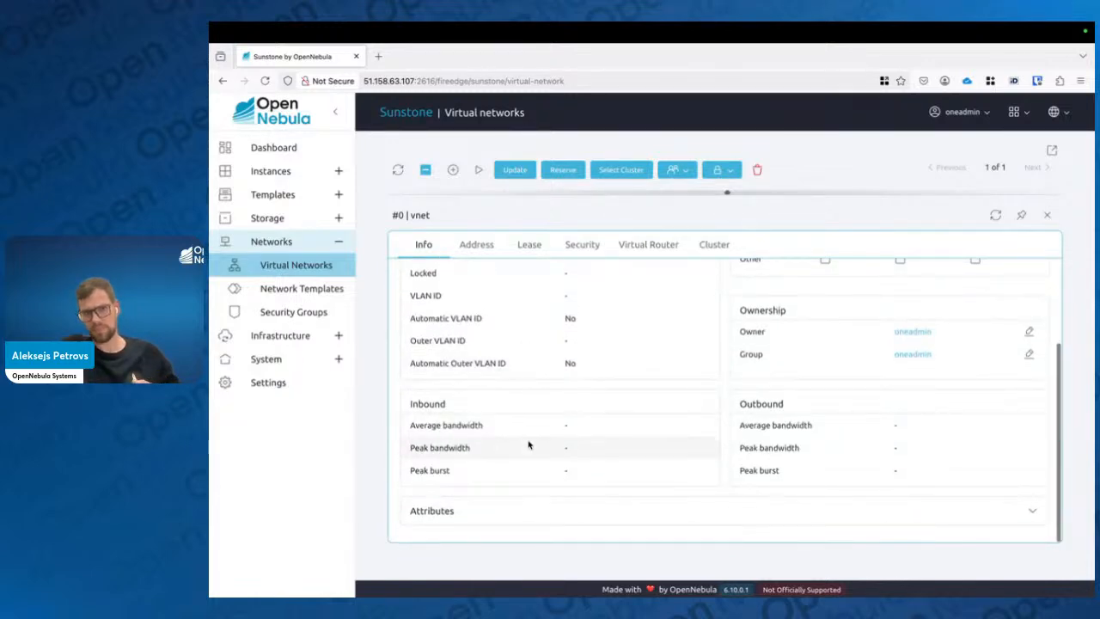
scroll(528, 445, "up", 2)
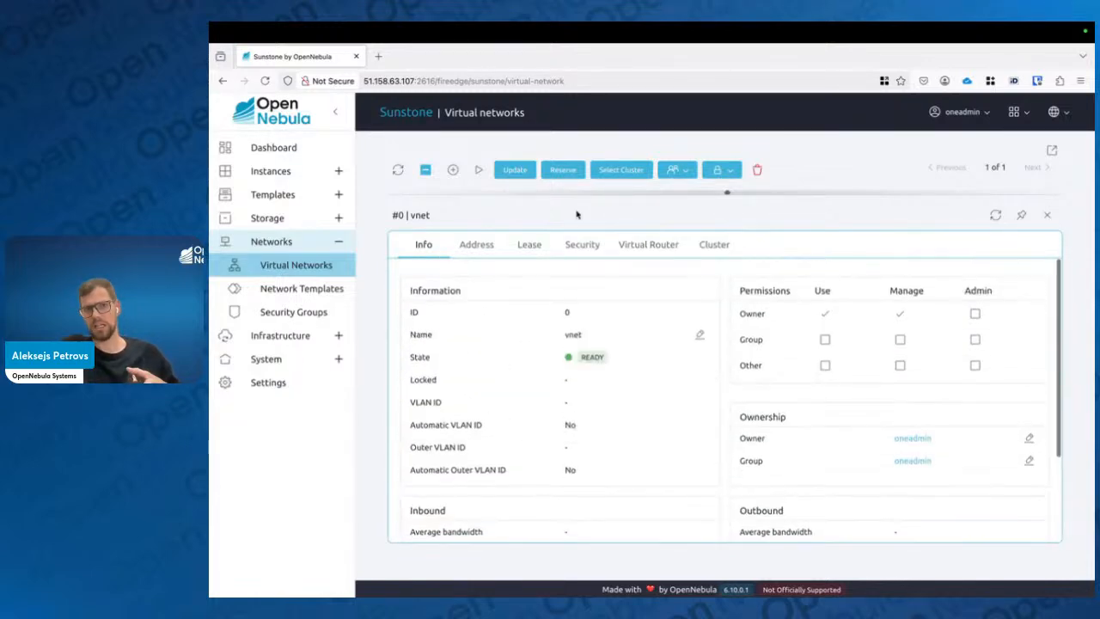
Expand the vnet network's attributes and set its DNS attribute to 1.1.1.1
left_click_drag(399, 215, 416, 215)
left_click(395, 217)
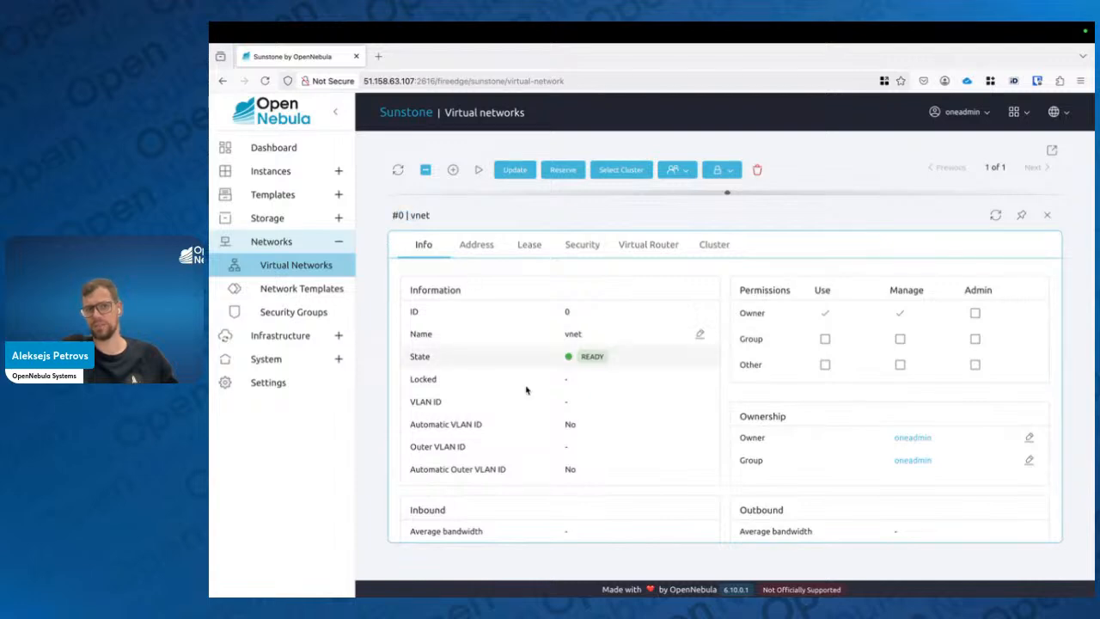
scroll(526, 390, "down", 2)
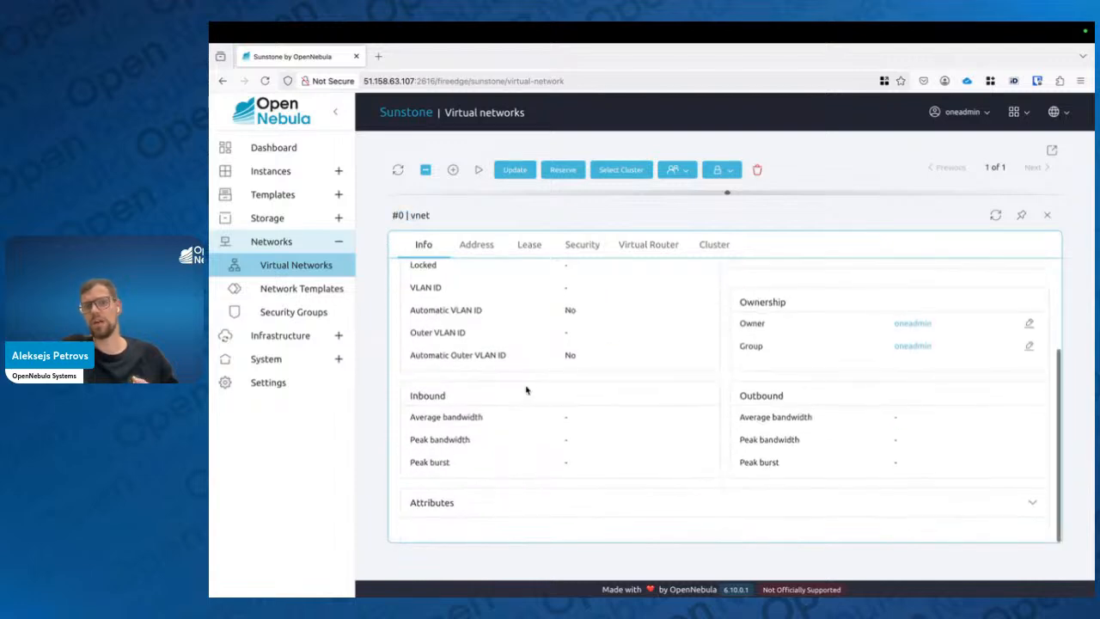
left_click(508, 513)
scroll(508, 511, "down", 2)
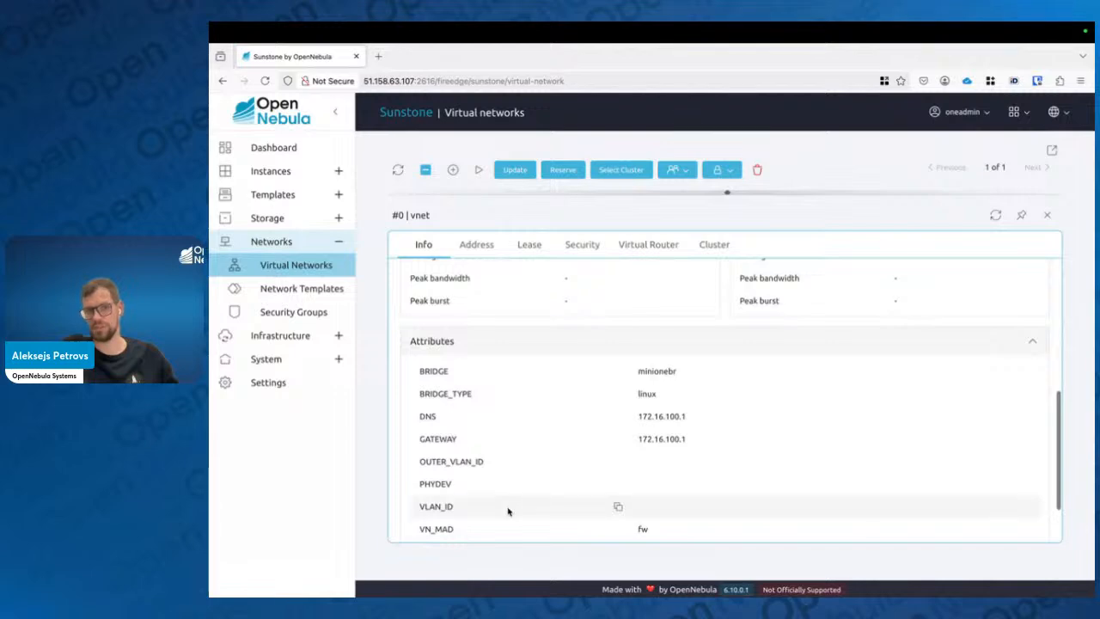
scroll(508, 512, "down", 1)
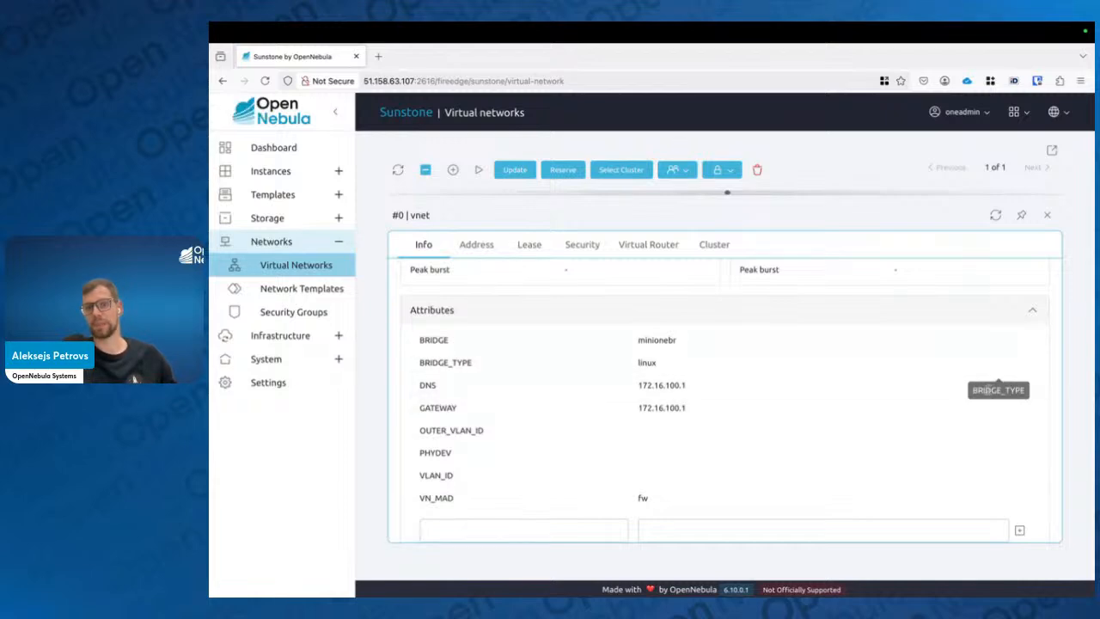
left_click(996, 387)
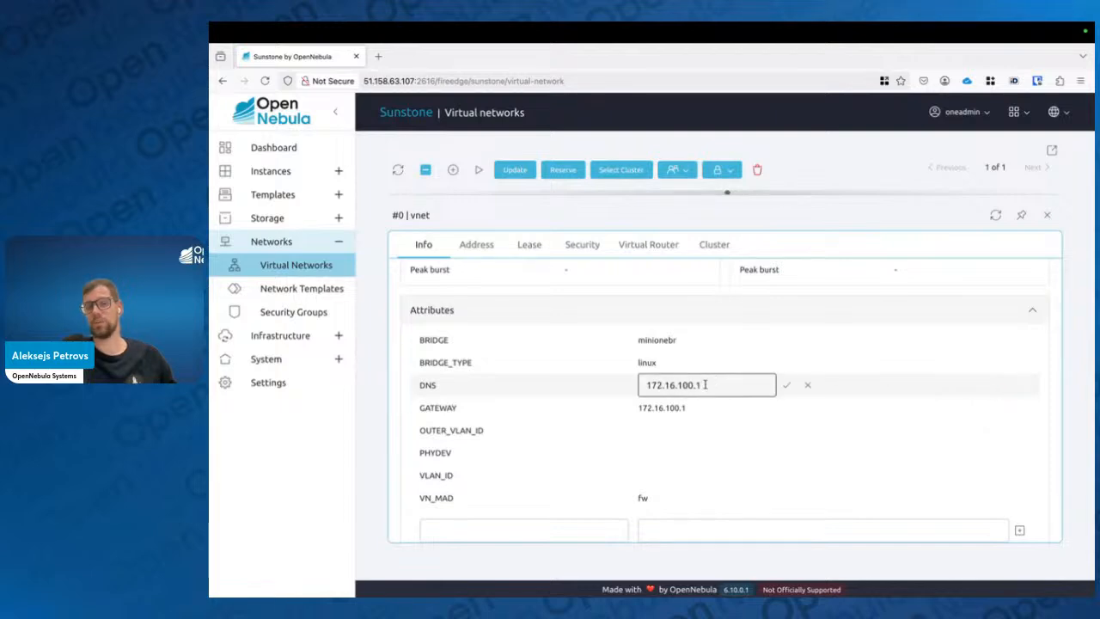
left_click_drag(704, 384, 632, 378)
type("1")
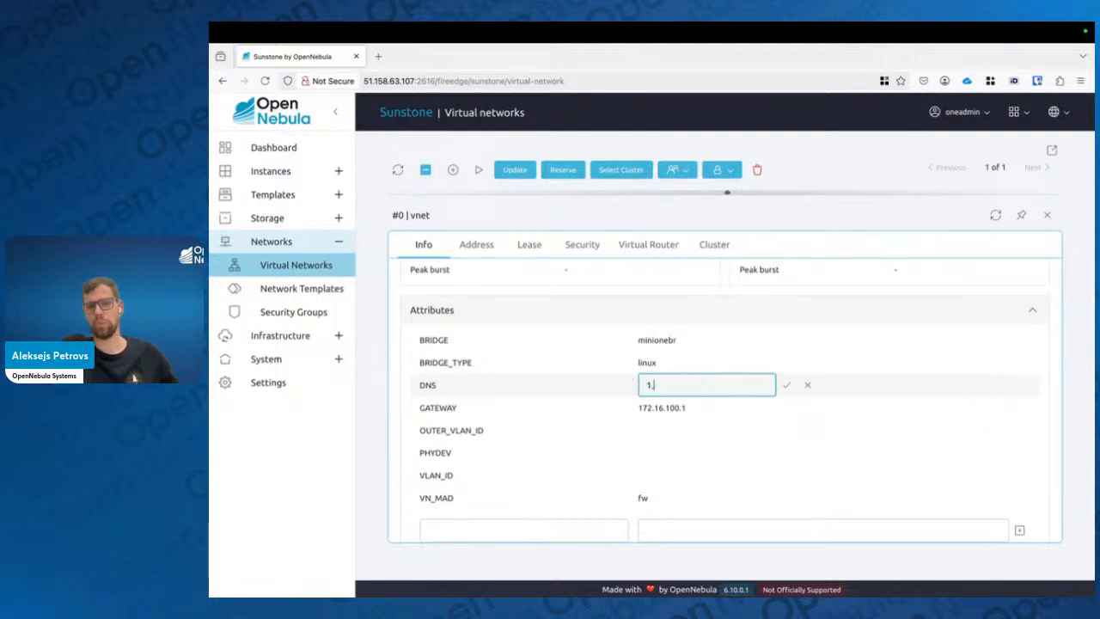
type(".1.1.1")
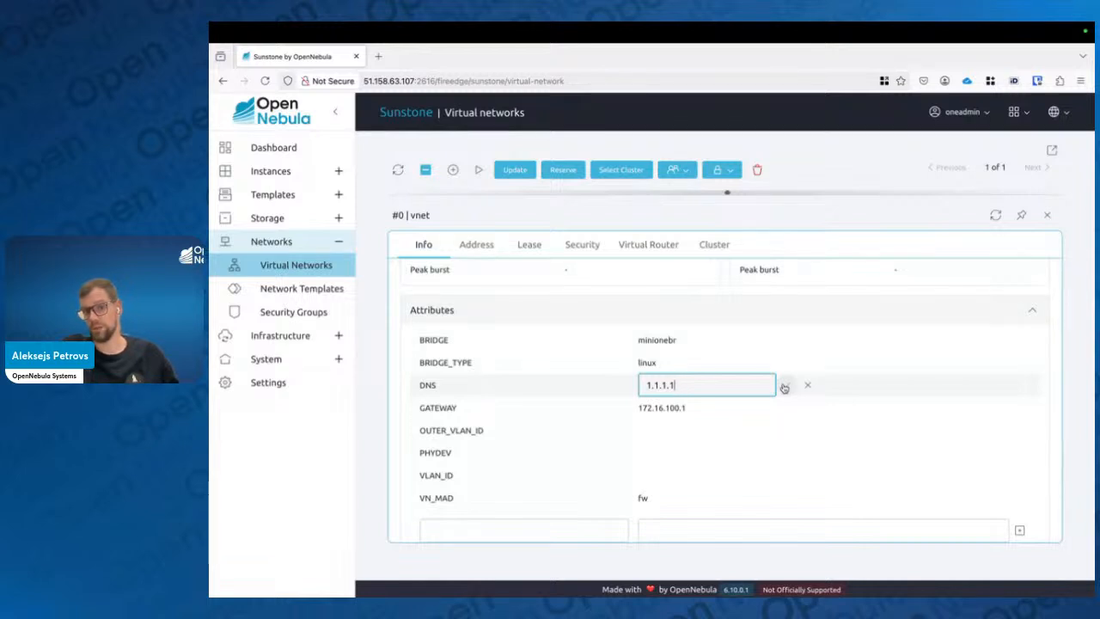
left_click(784, 388)
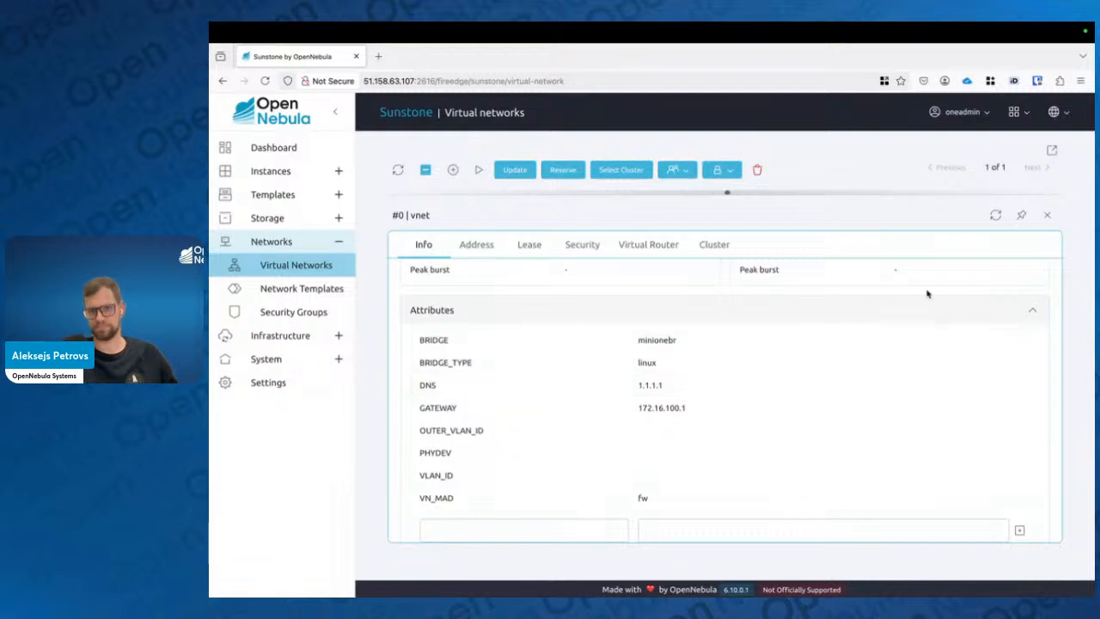
Close vnet's details, switch to the slide presentation and advance to the next slide
left_click(1050, 214)
key("ctrl+Left")
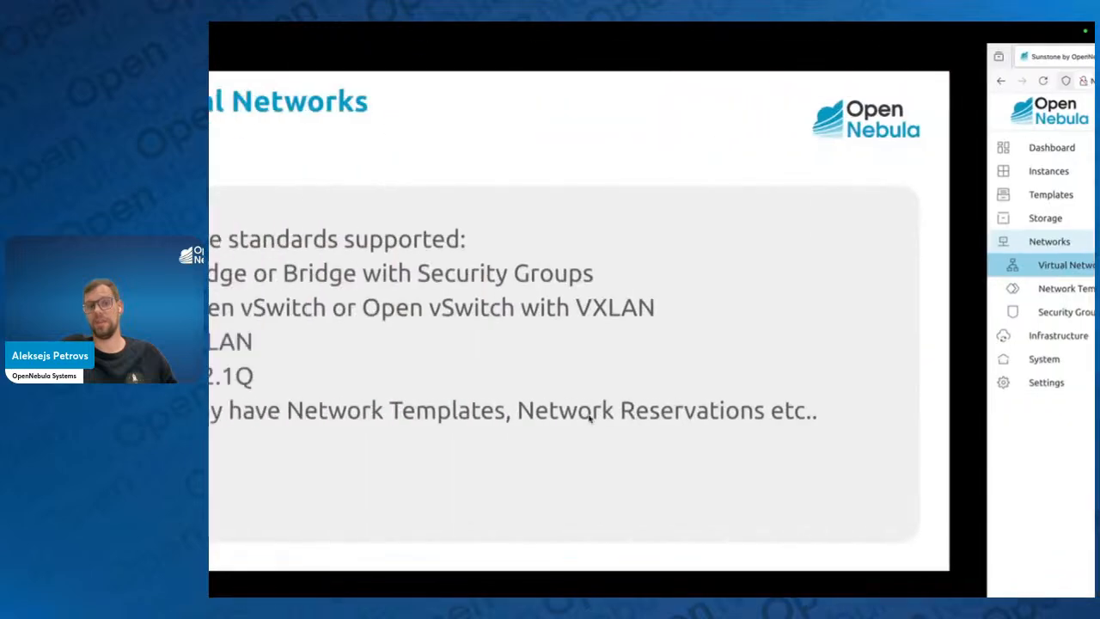
key("Right")
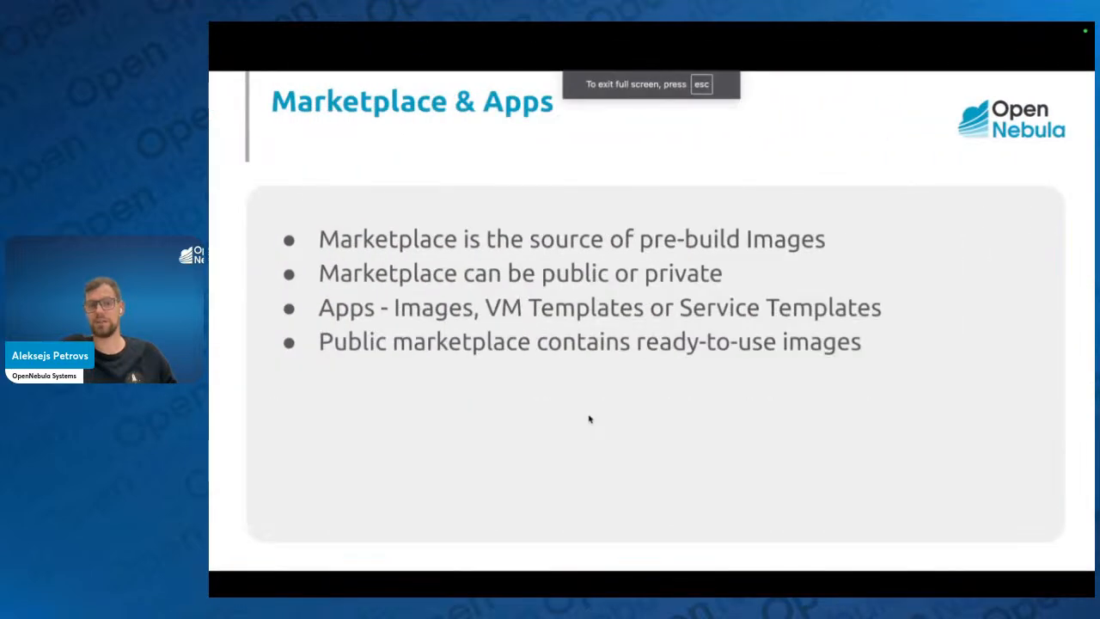
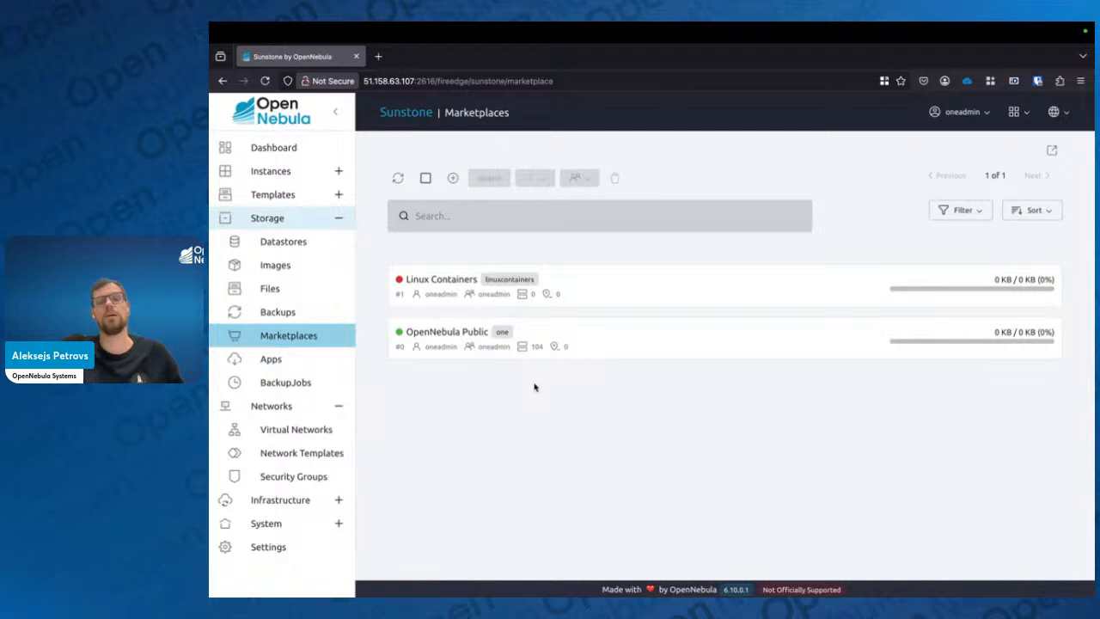
Open the new-marketplace form and review its storage backend options without creating anything
left_click(453, 177)
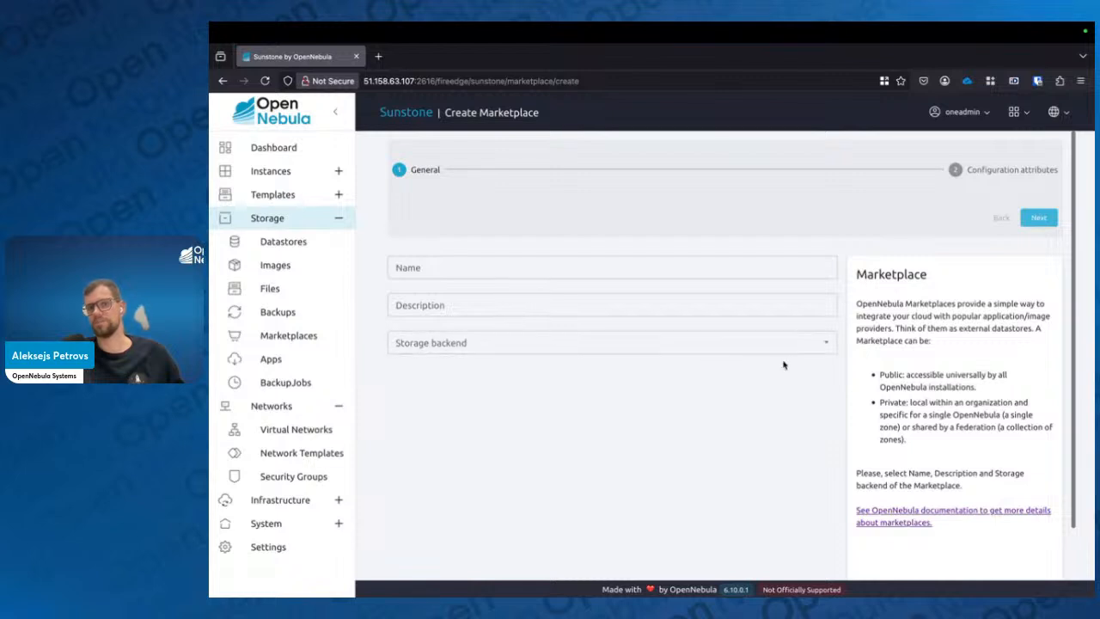
left_click(825, 344)
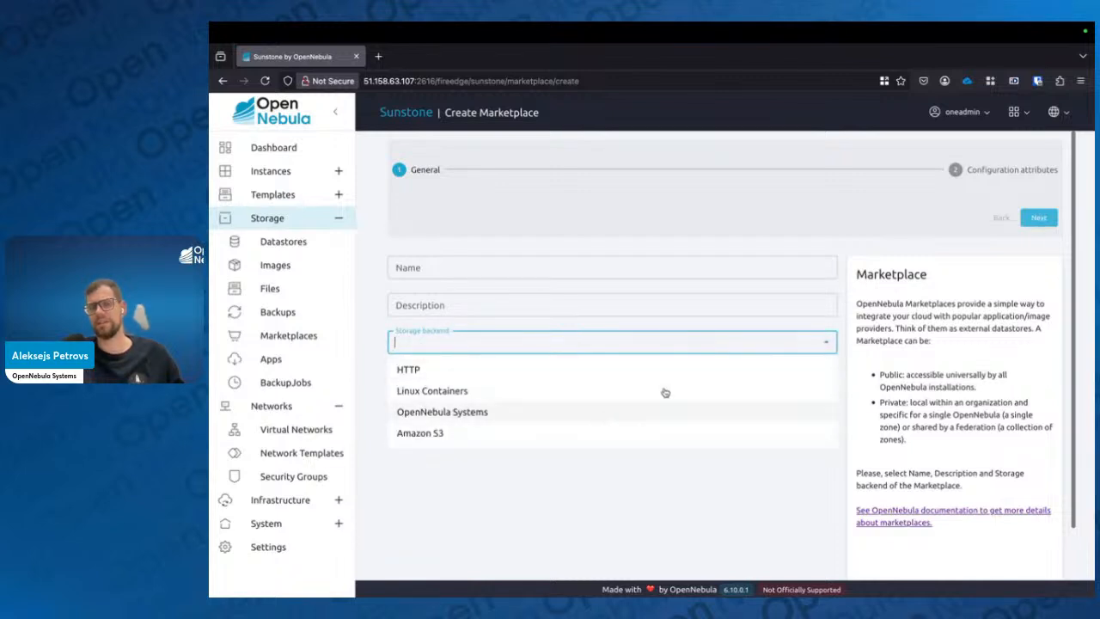
left_click(473, 516)
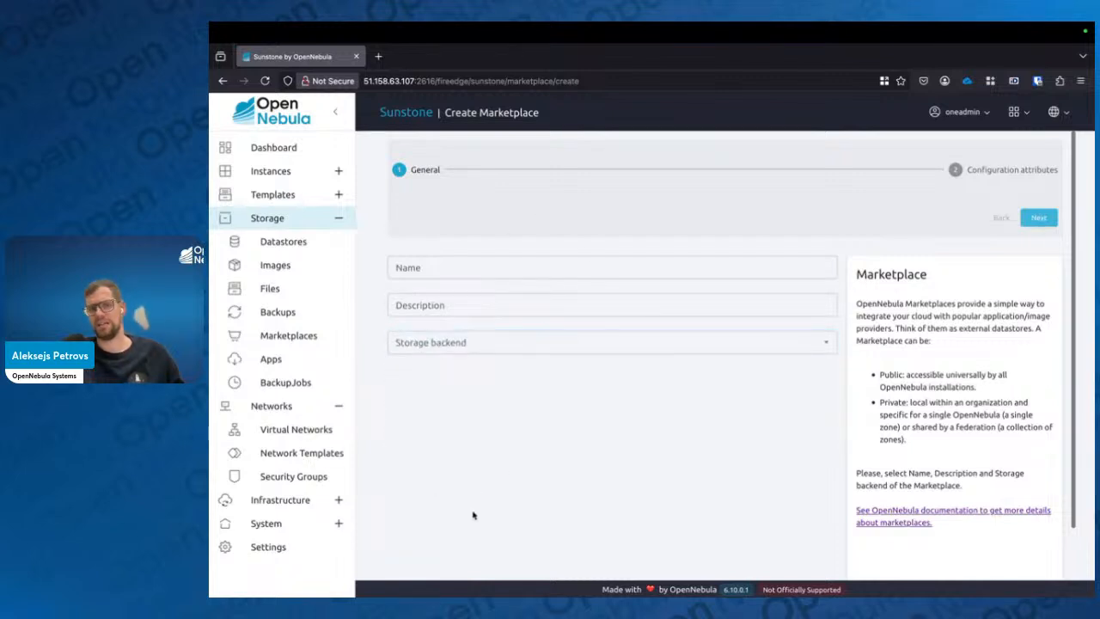
scroll(473, 515, "left", 5)
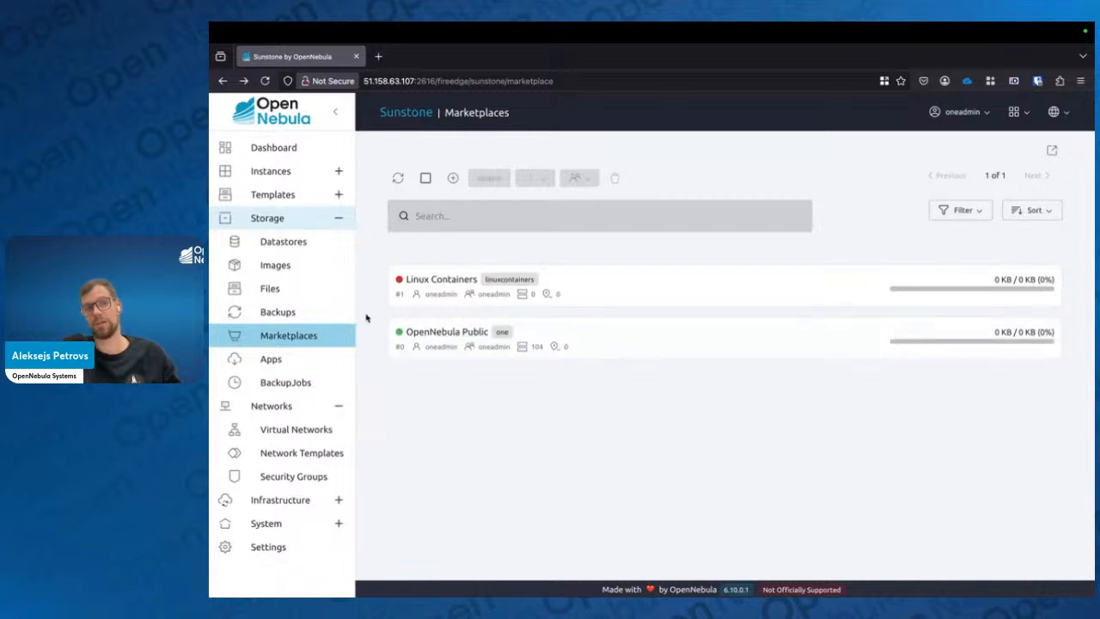
Open the marketplace apps list and try filtering it by the SERVICE TEMPLATE type, then clear the filter
left_click(263, 361)
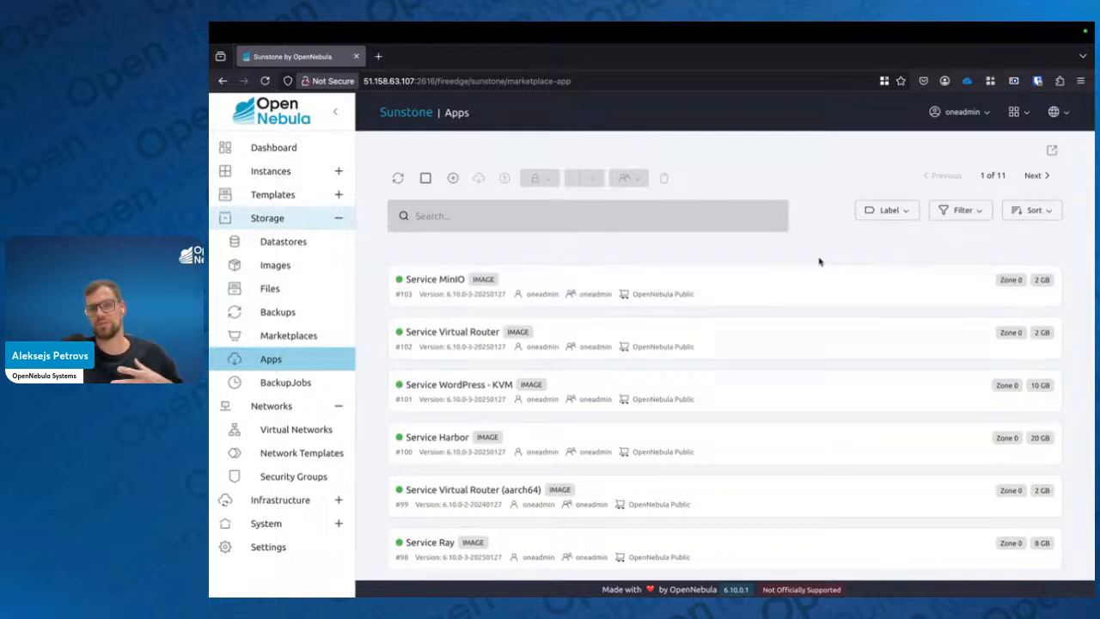
left_click(958, 211)
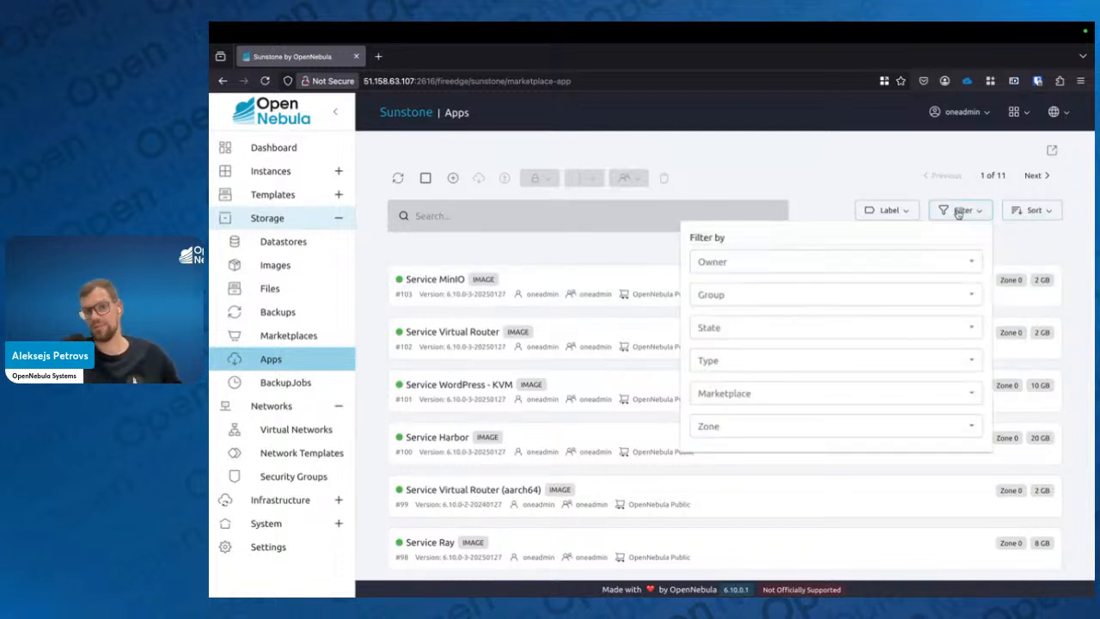
left_click(969, 362)
left_click(851, 424)
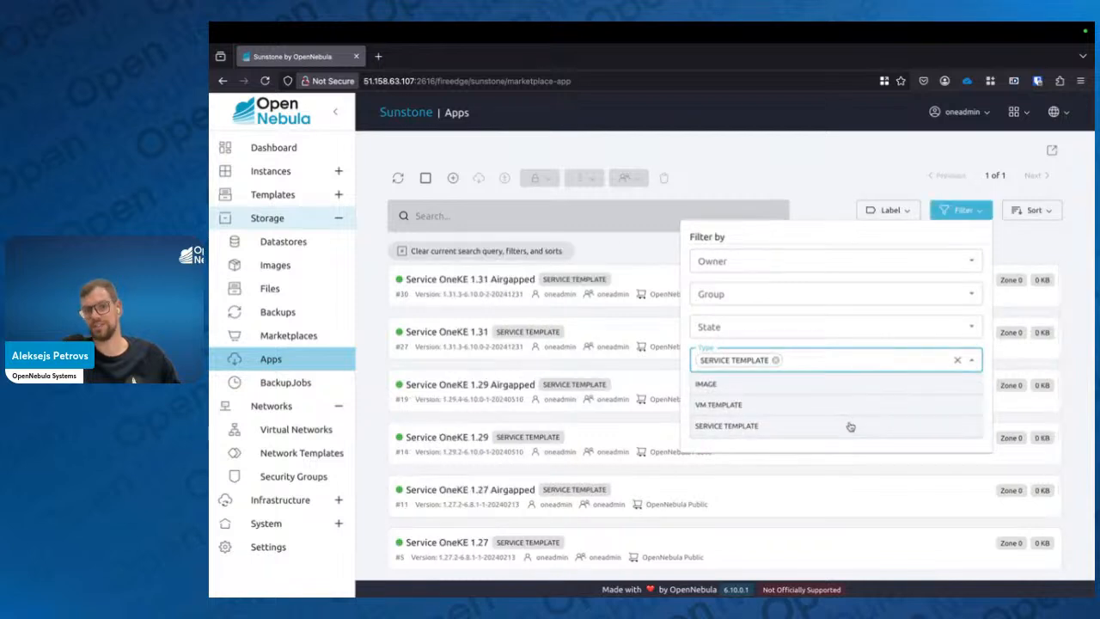
left_click(777, 362)
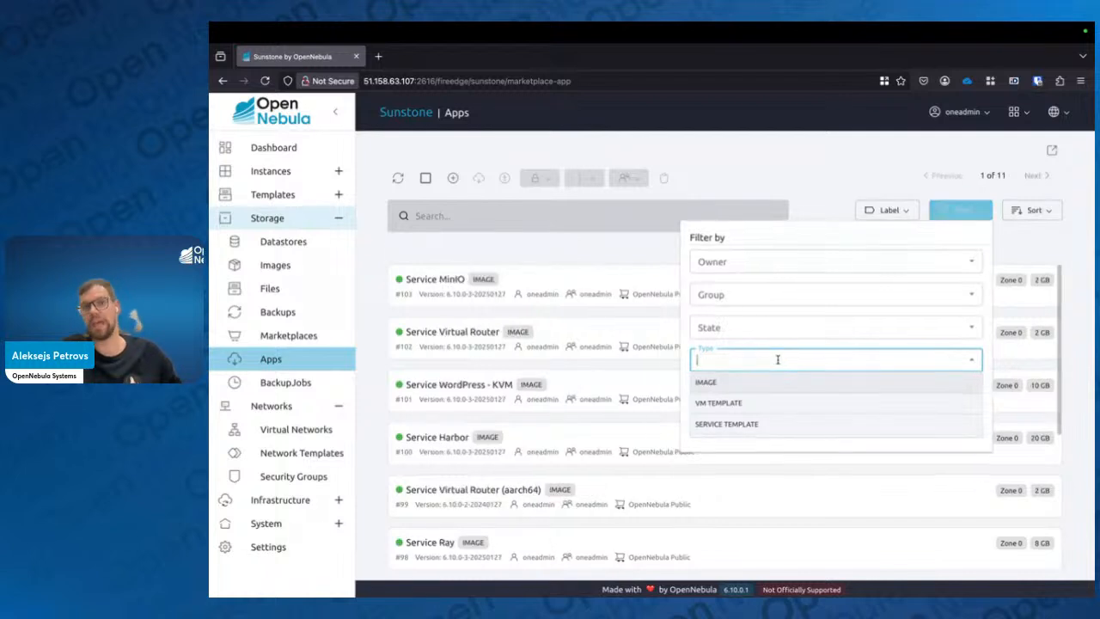
left_click(868, 178)
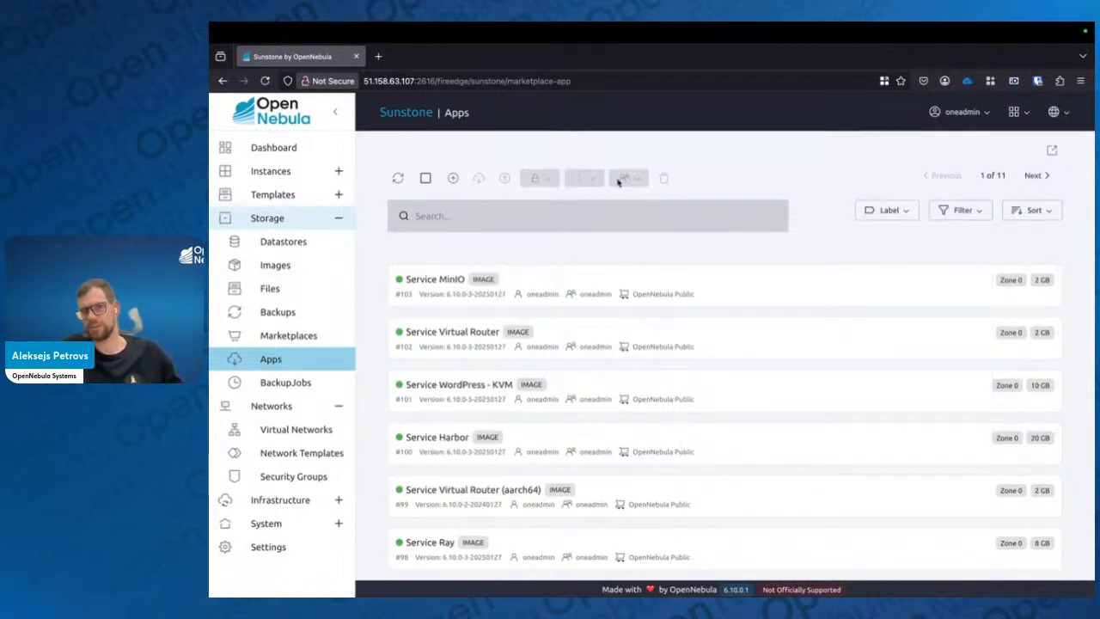
Search the apps for Ubuntu, select Ubuntu 24.04 and start importing it into a datastore
left_click(584, 212)
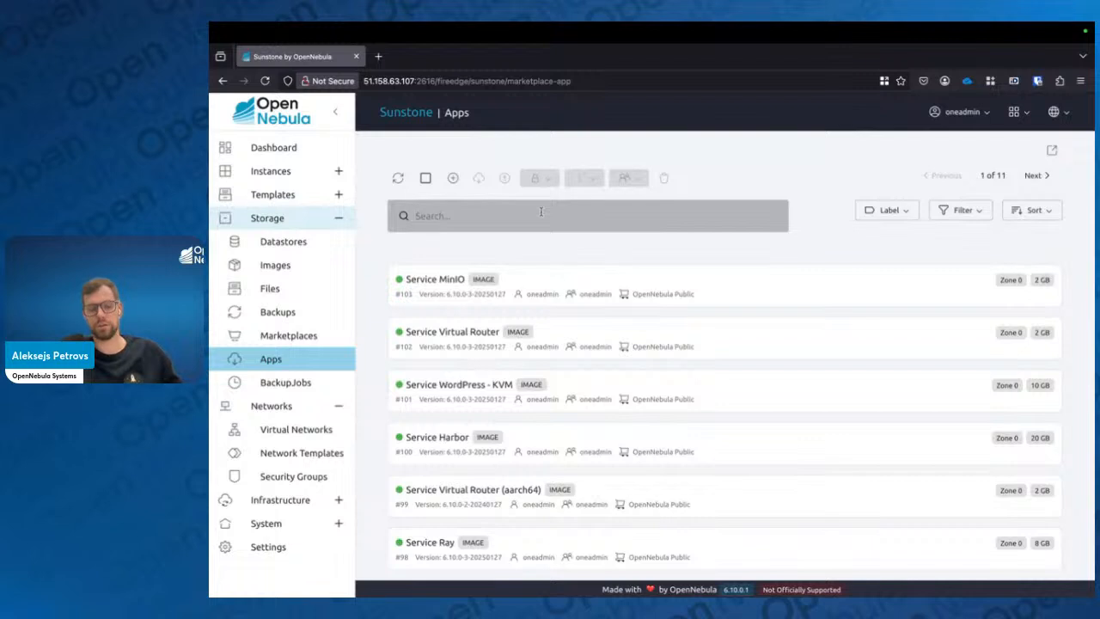
type("Ubuntu")
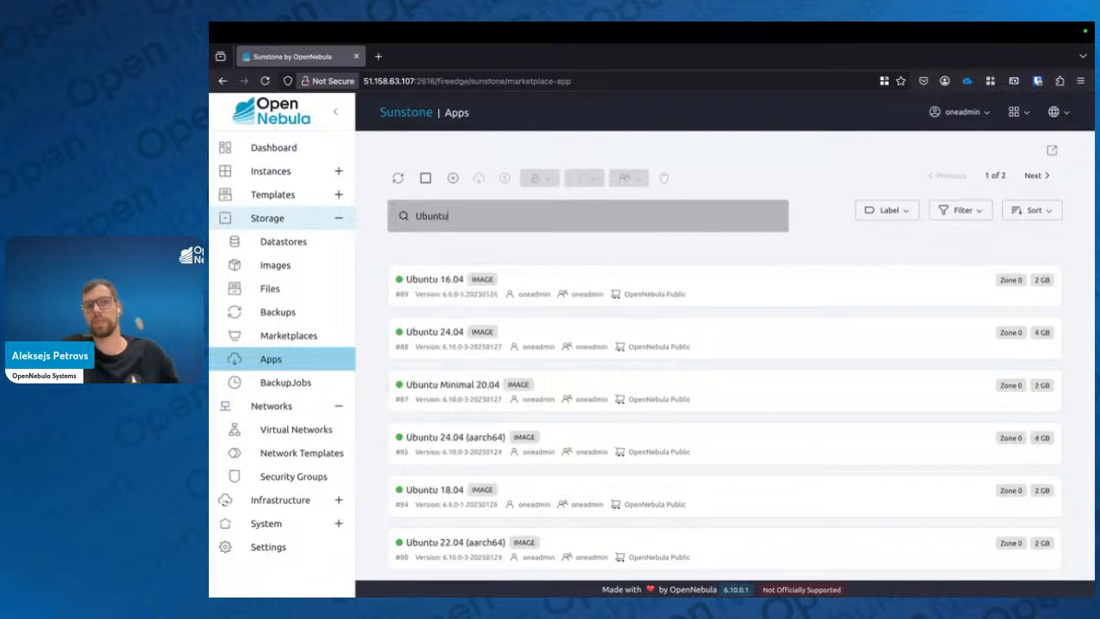
left_click(511, 331)
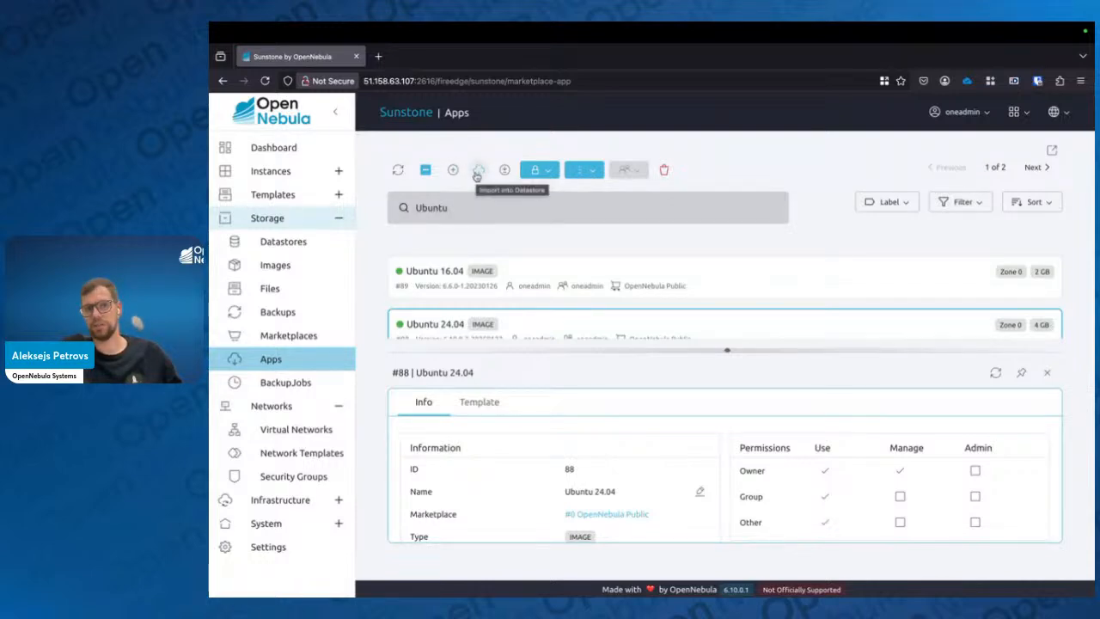
left_click(477, 175)
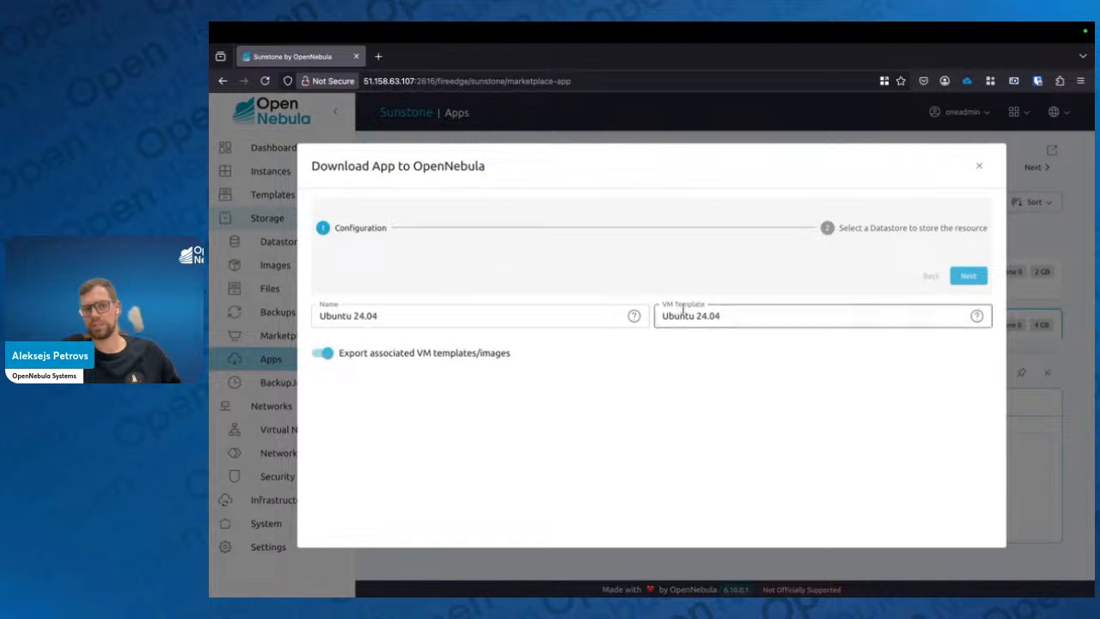
left_click(450, 312)
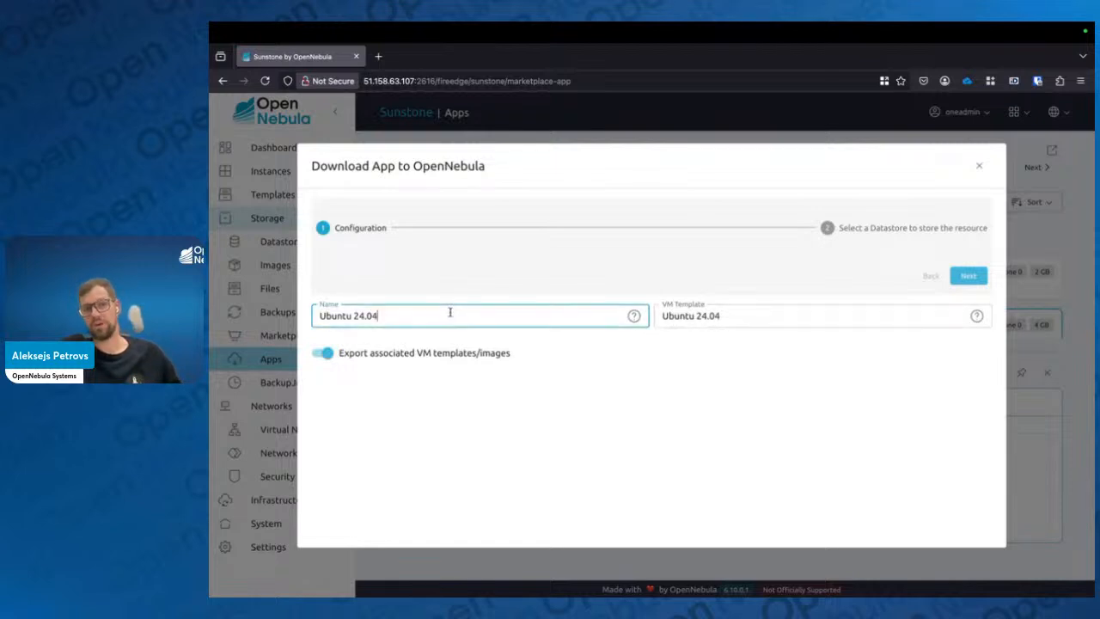
left_click(779, 317)
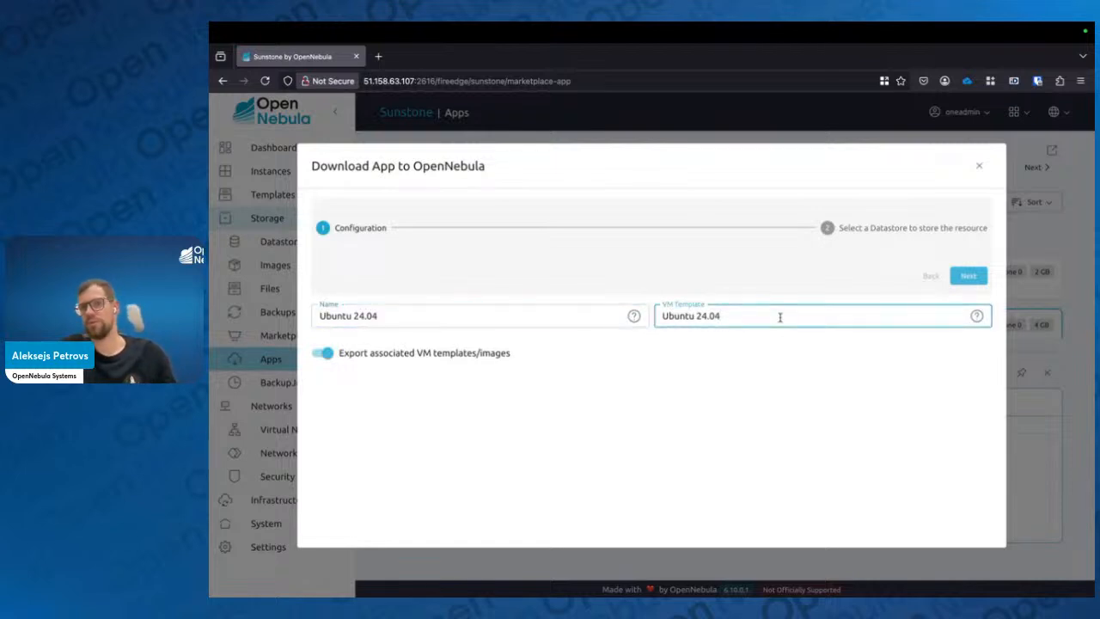
left_click(760, 420)
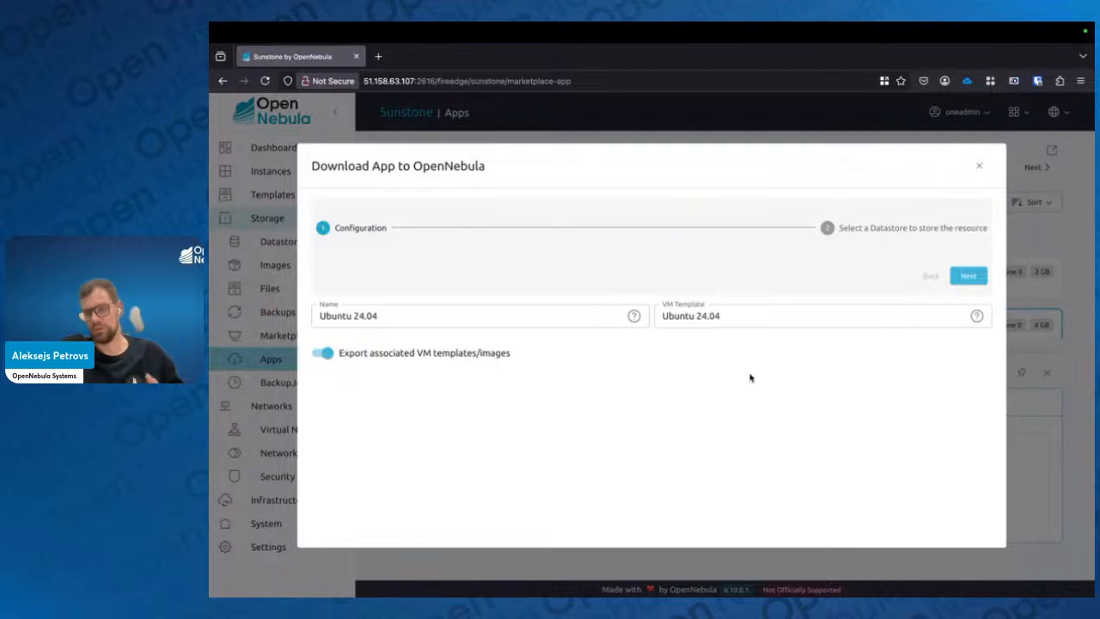
left_click(606, 321)
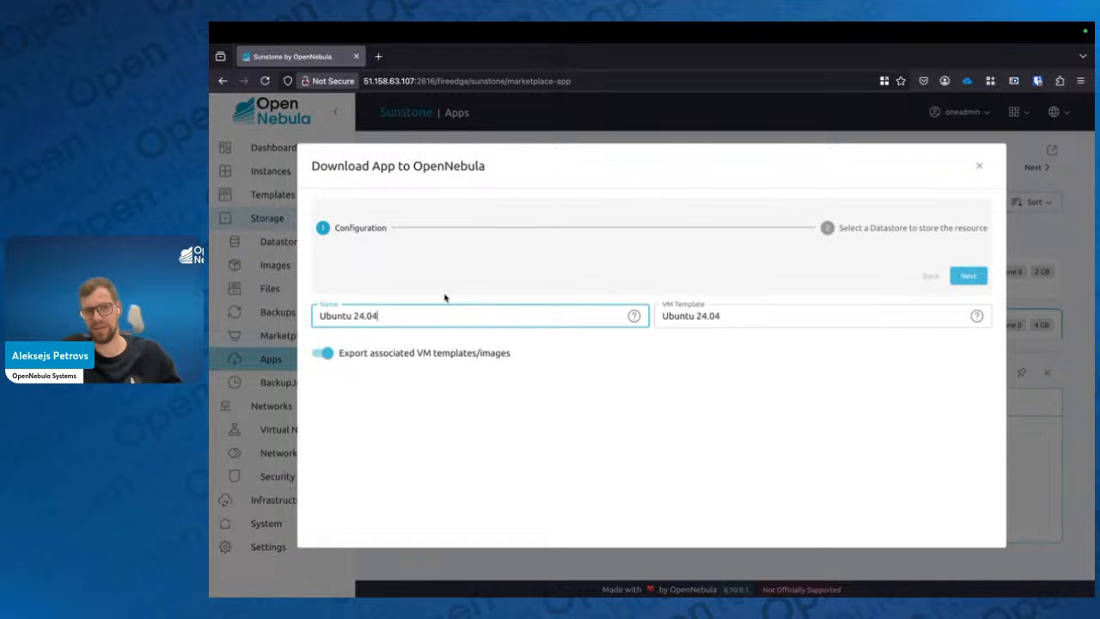
left_click(732, 348)
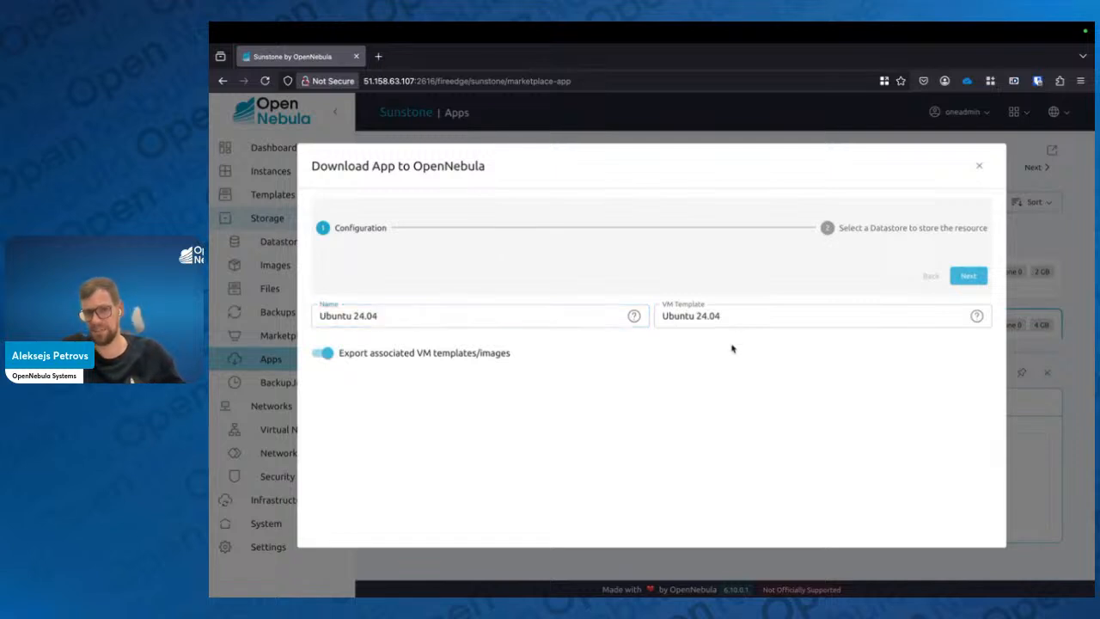
left_click(546, 312)
type("v")
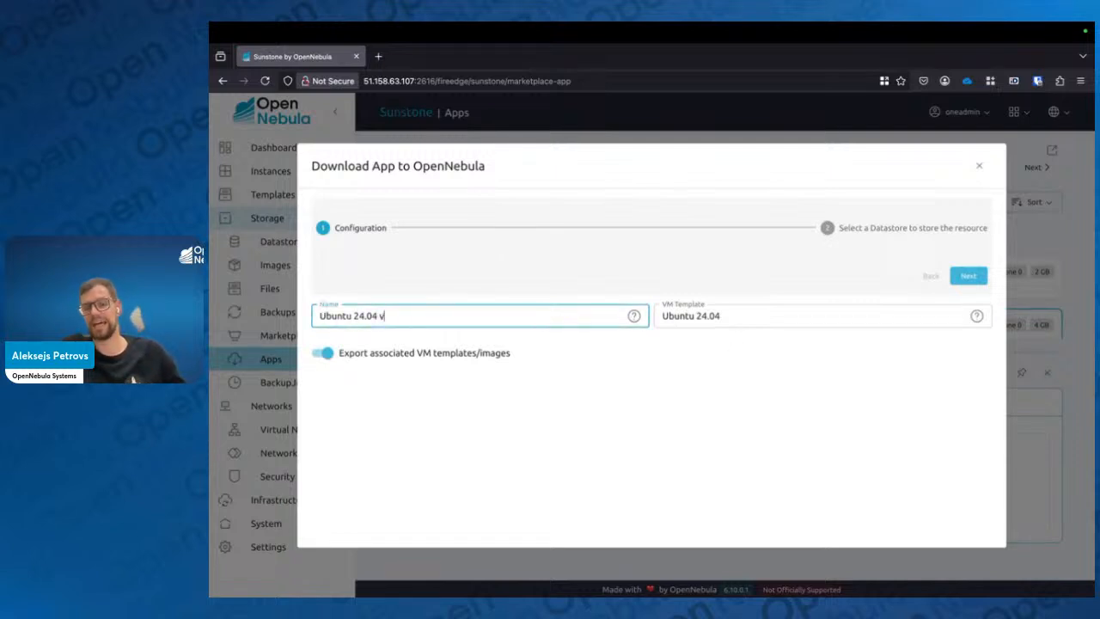
key("BackSpace")
type("v2")
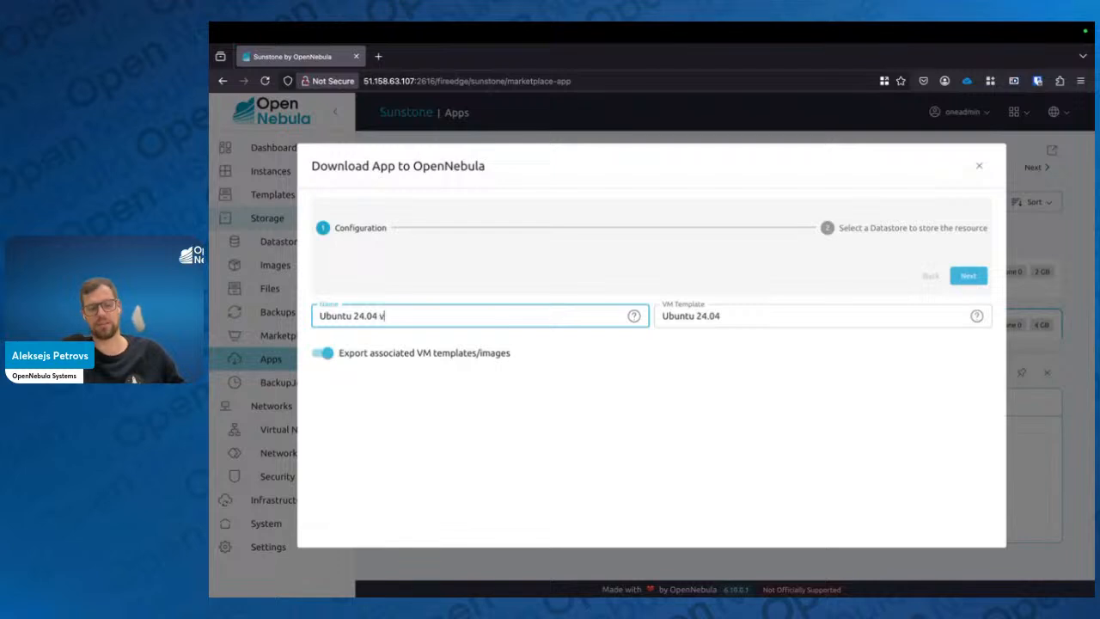
key("BackSpace")
key("BackSpace")
type("vanill")
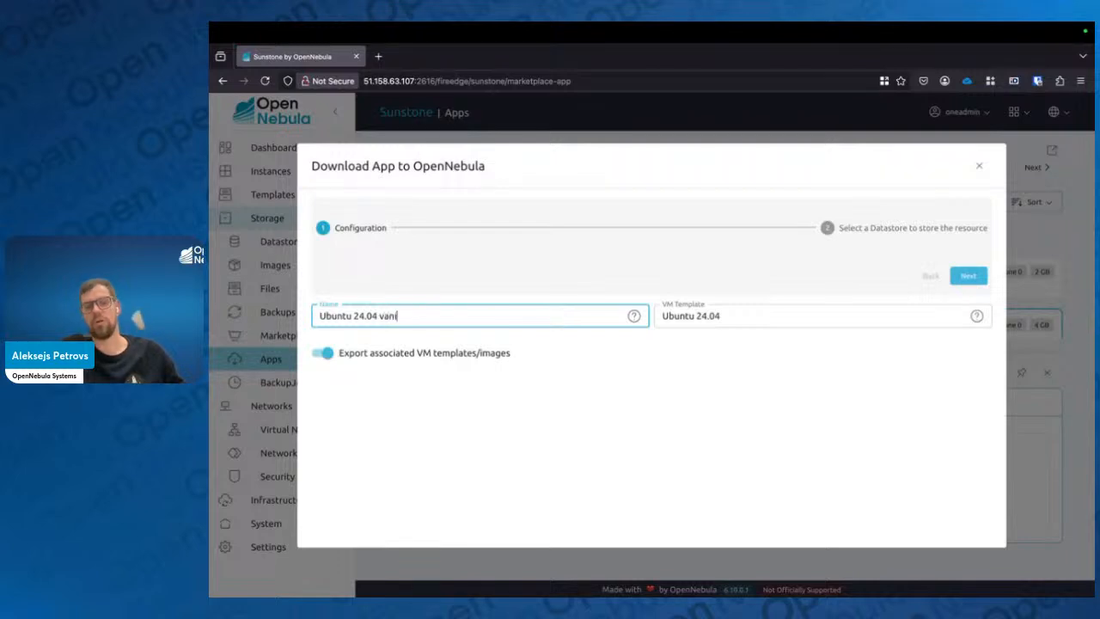
key("BackSpace")
key("BackSpace")
key("BackSpace")
key("BackSpace")
key("BackSpace")
key("BackSpace")
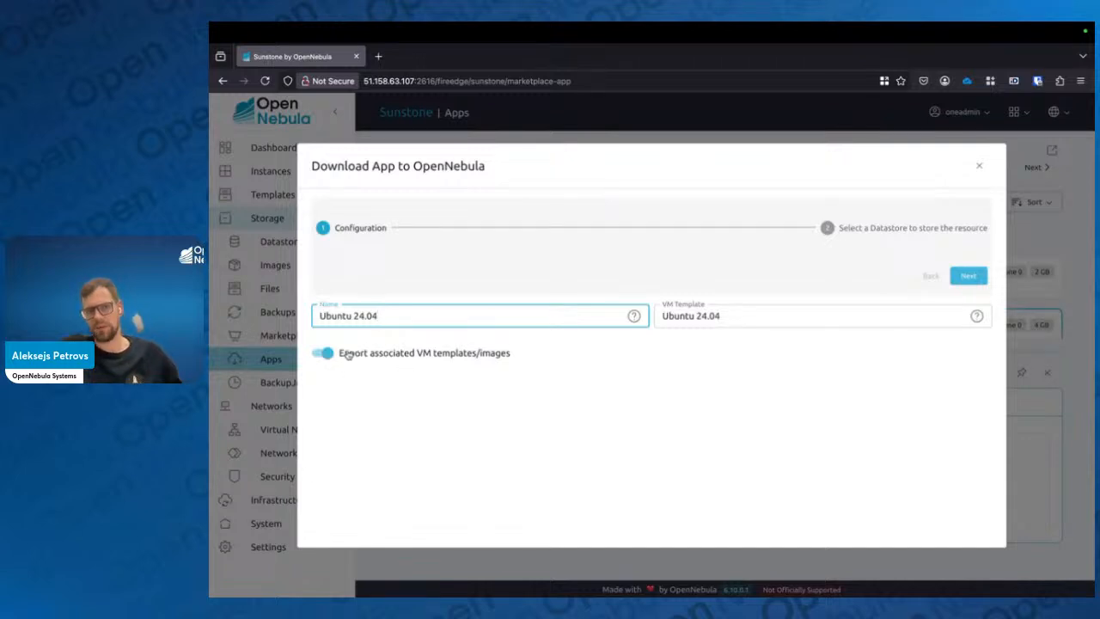
Finish importing the app with its associated VM templates and images into the default datastore
left_click_drag(342, 354, 473, 372)
left_click(472, 372)
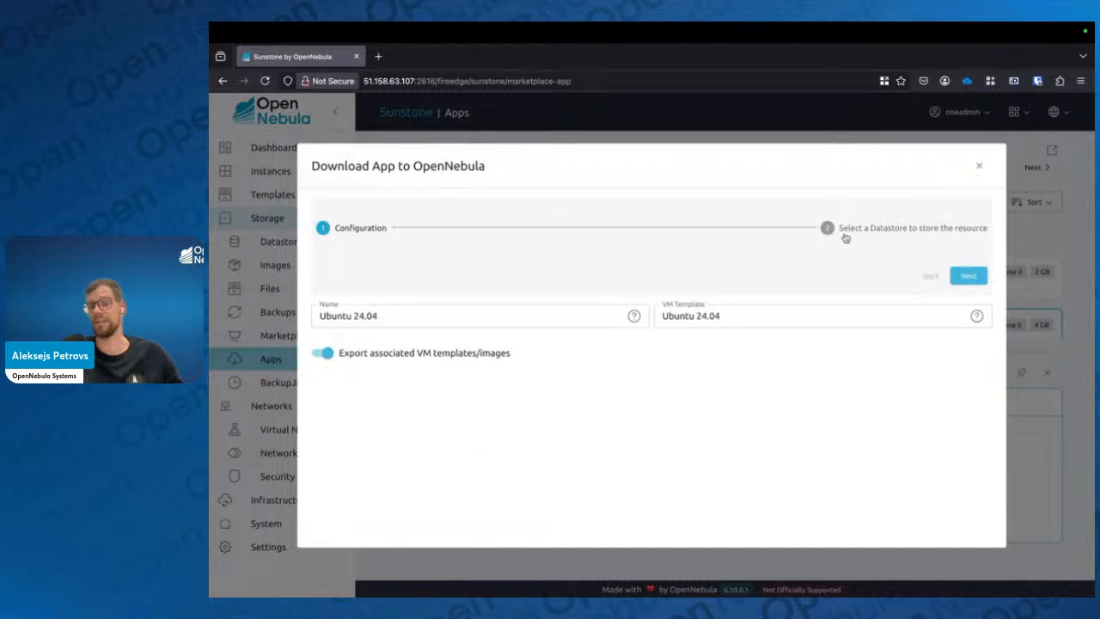
left_click(969, 275)
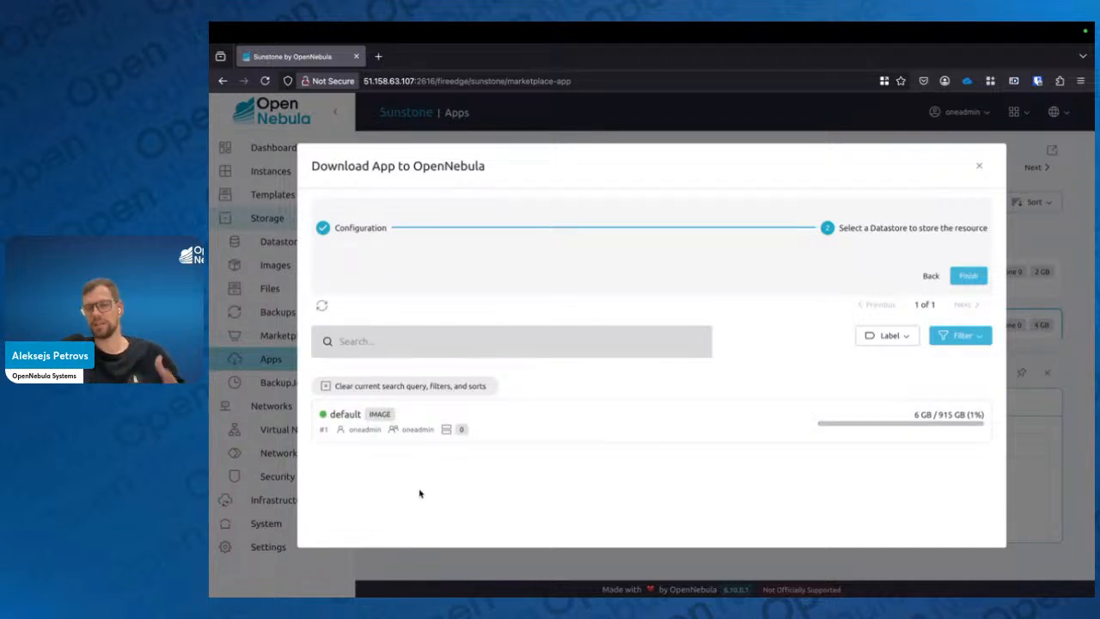
left_click(410, 421)
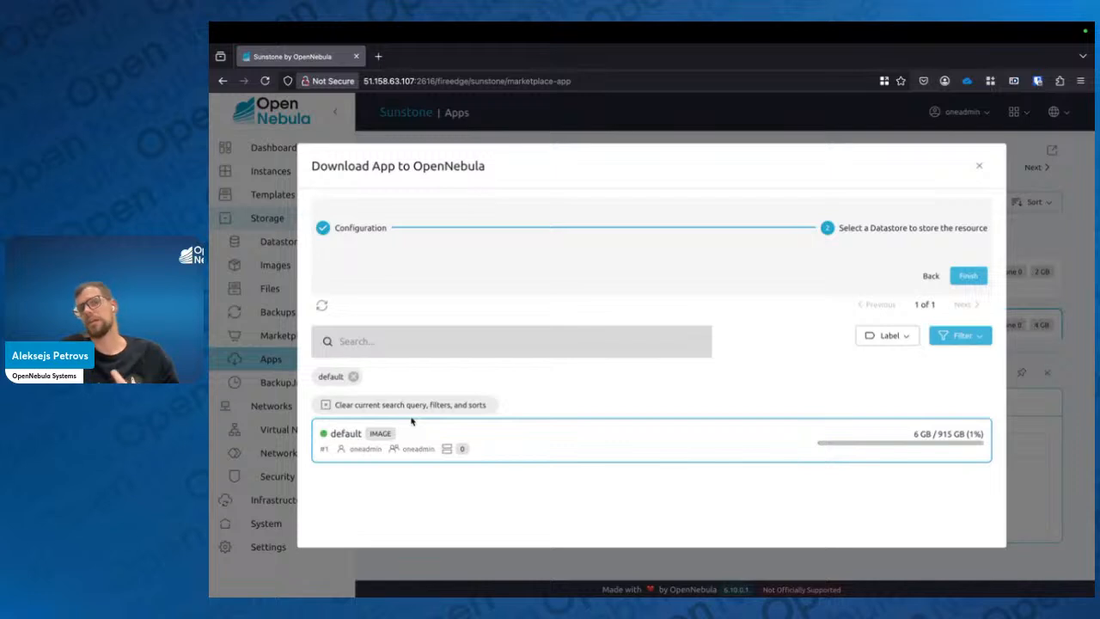
left_click(969, 275)
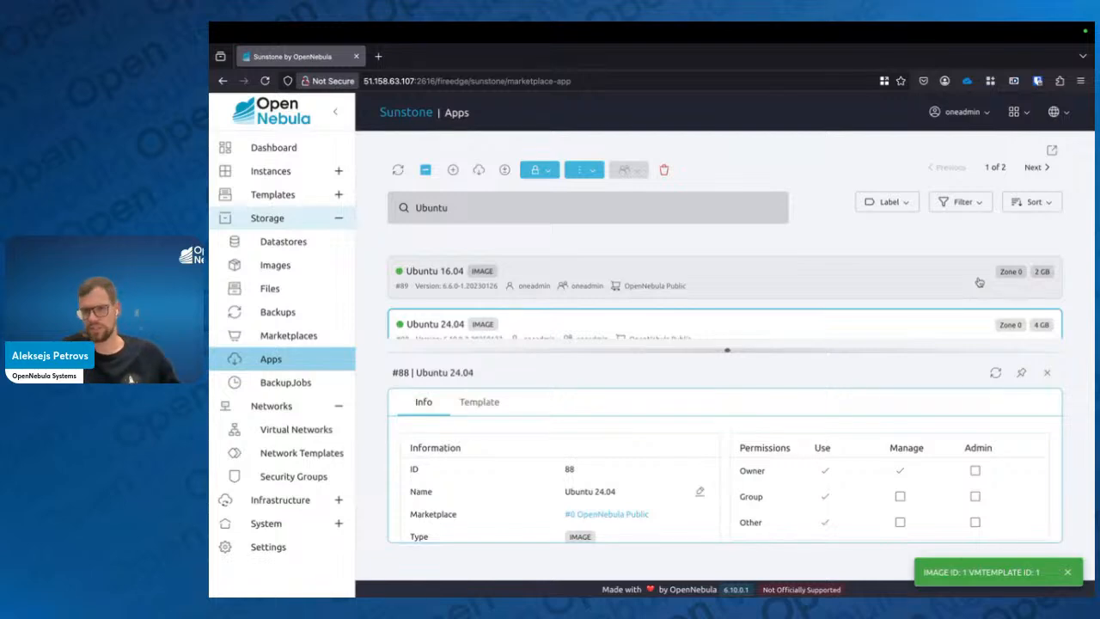
Switch to the slide presentation, page to the VM Template slide and return to the browser
key("ctrl+Left")
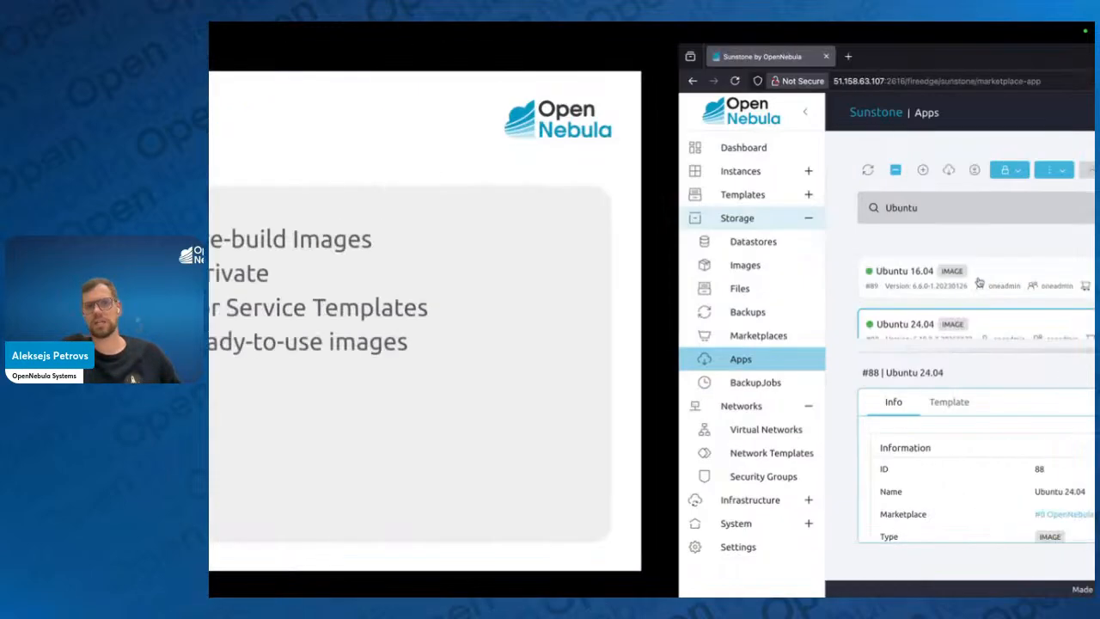
key("Right")
key("Right")
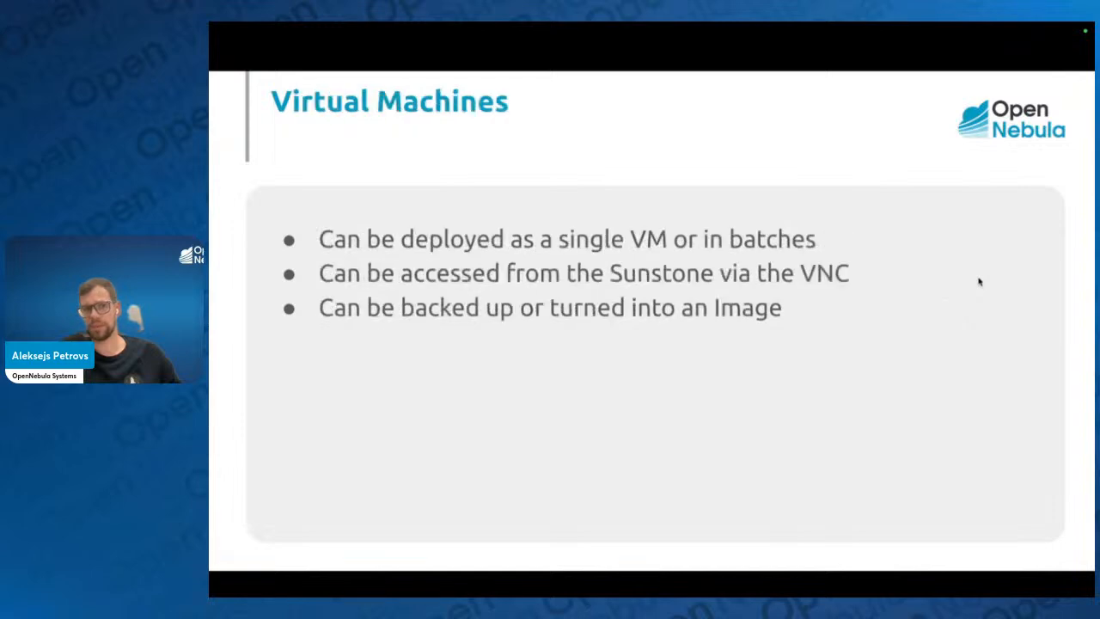
key("Left")
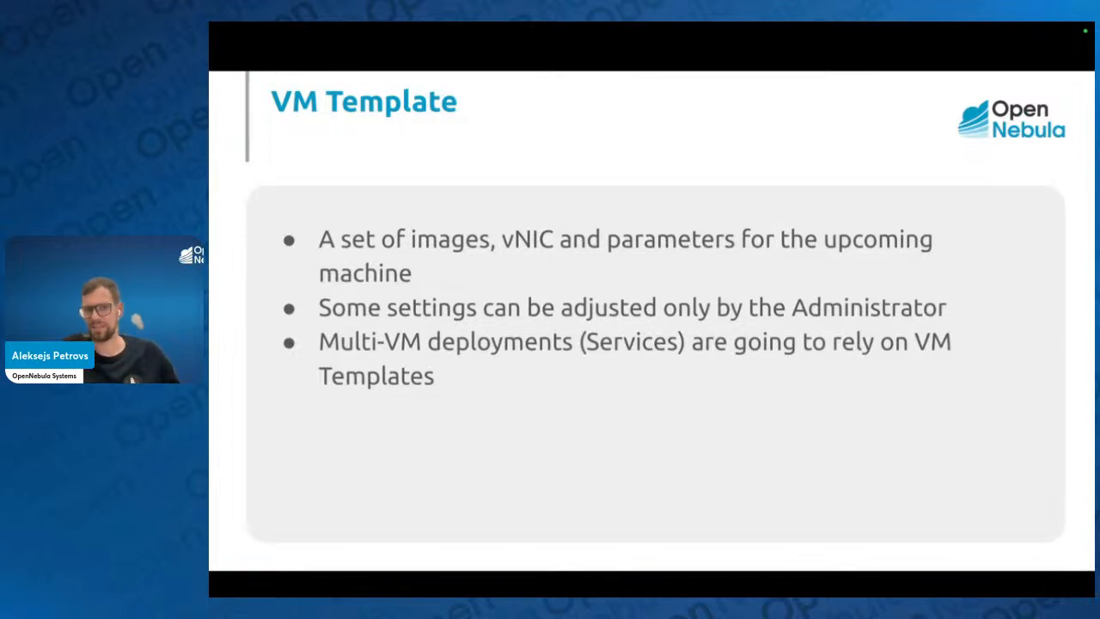
key("ctrl+Right")
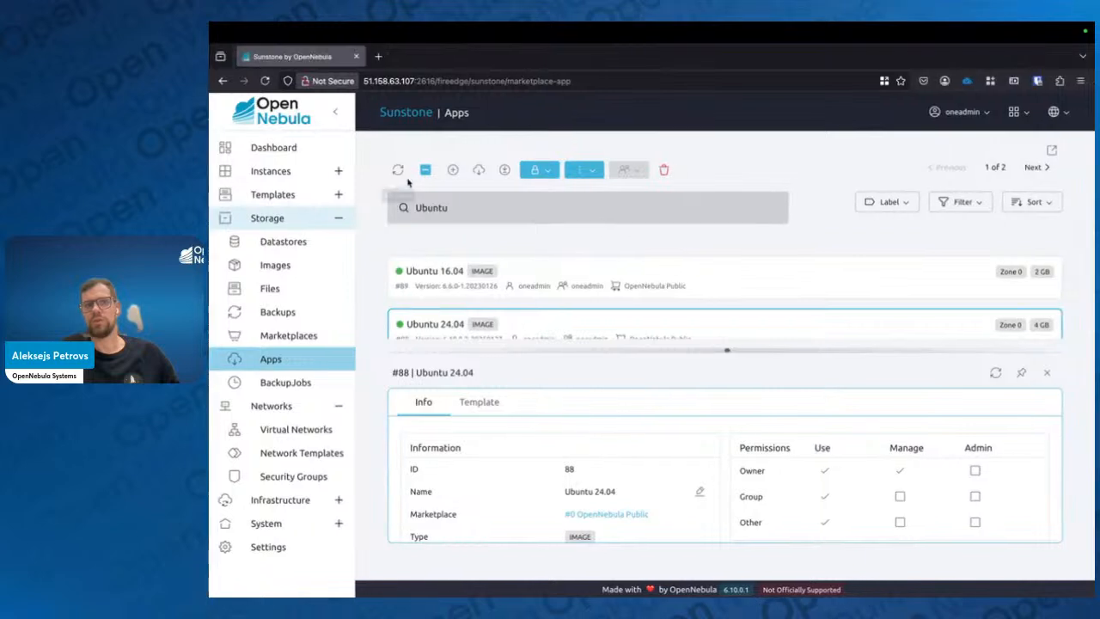
Review the VM Templates and Images lists for the imported Ubuntu 24.04, then switch back to the slides
left_click(338, 195)
left_click(290, 221)
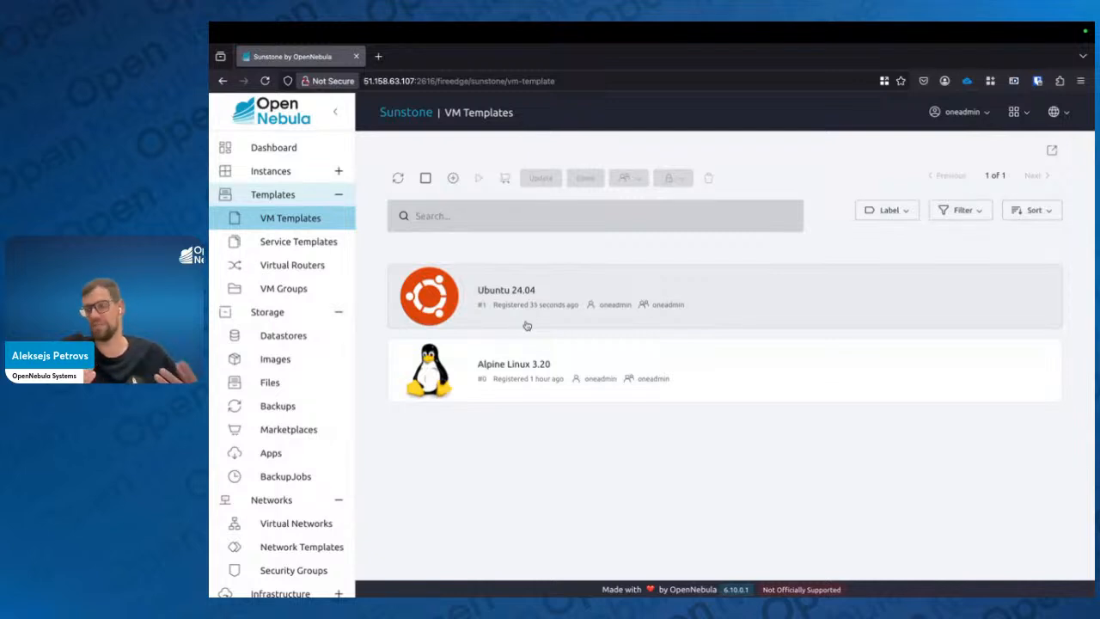
left_click(315, 364)
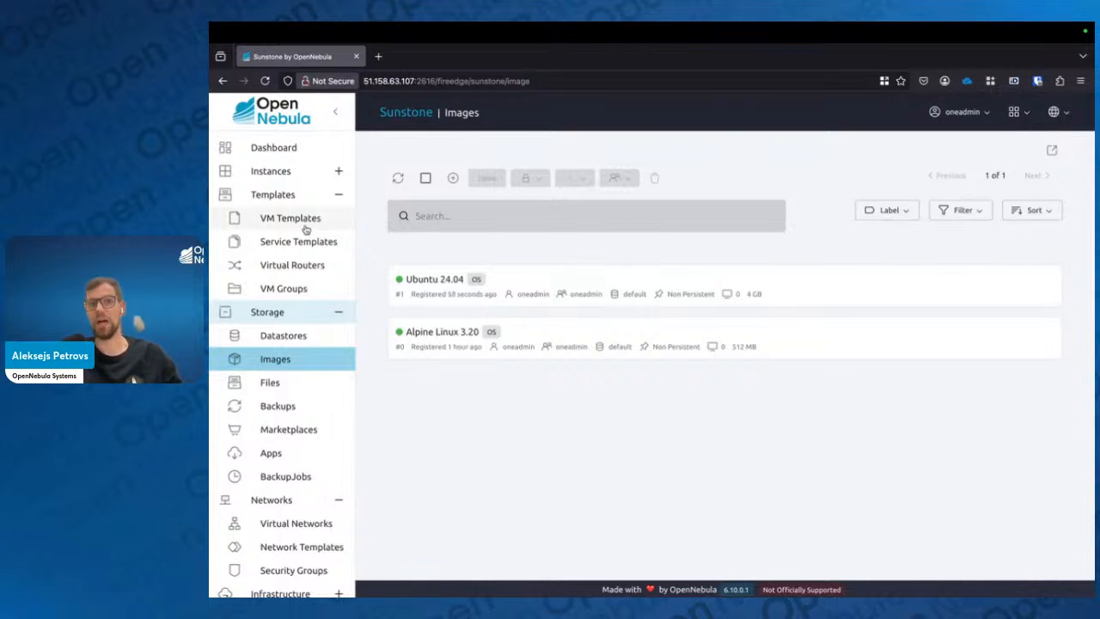
mouse_move(398, 282)
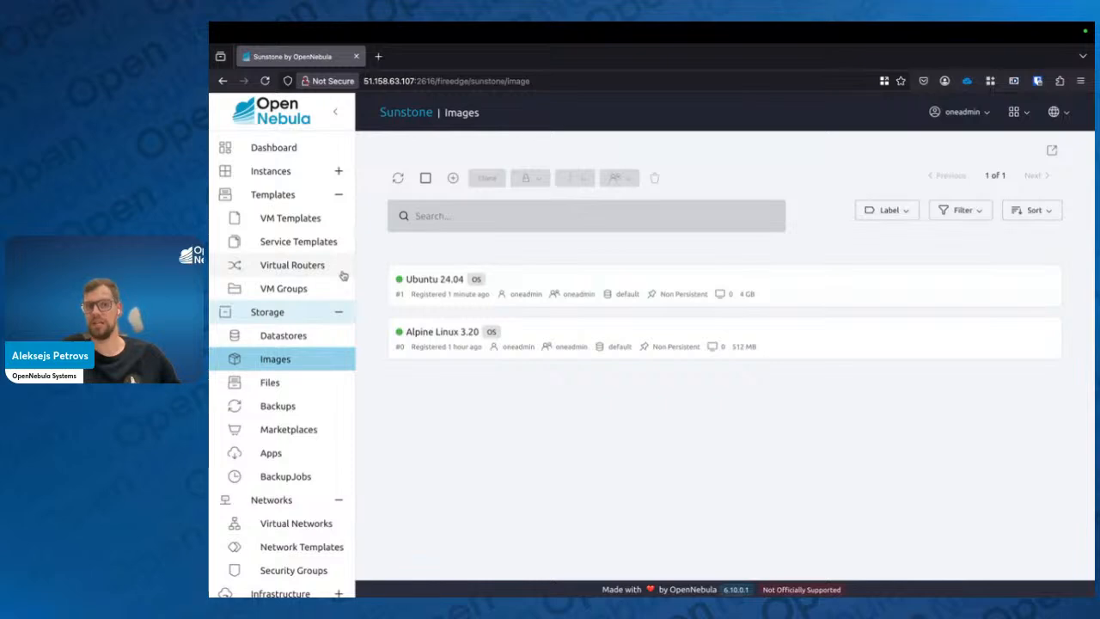
key("ctrl+Left")
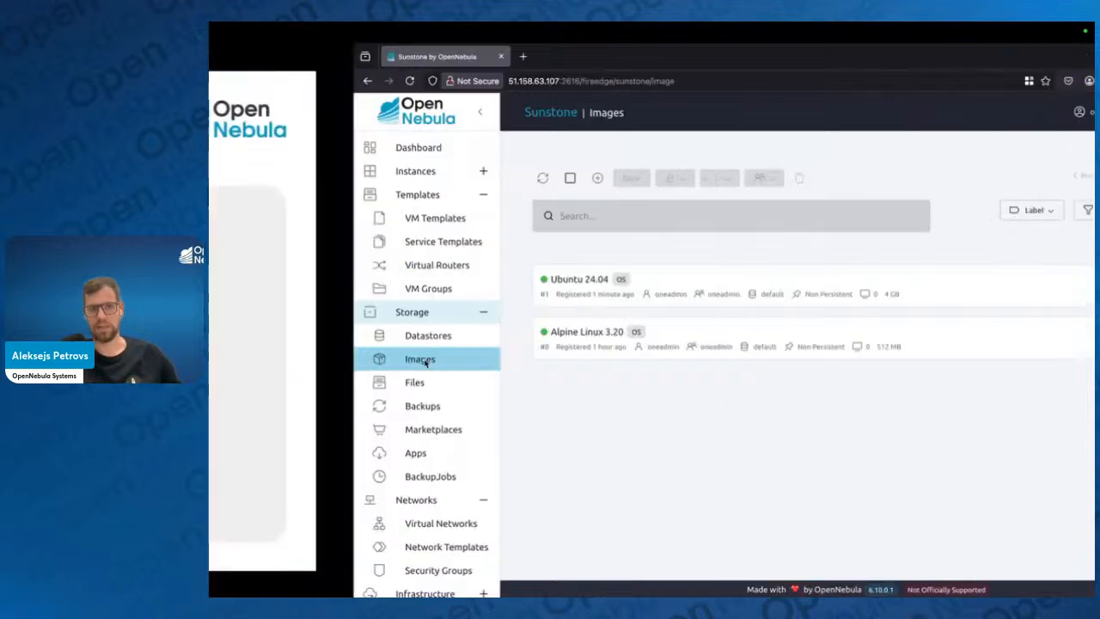
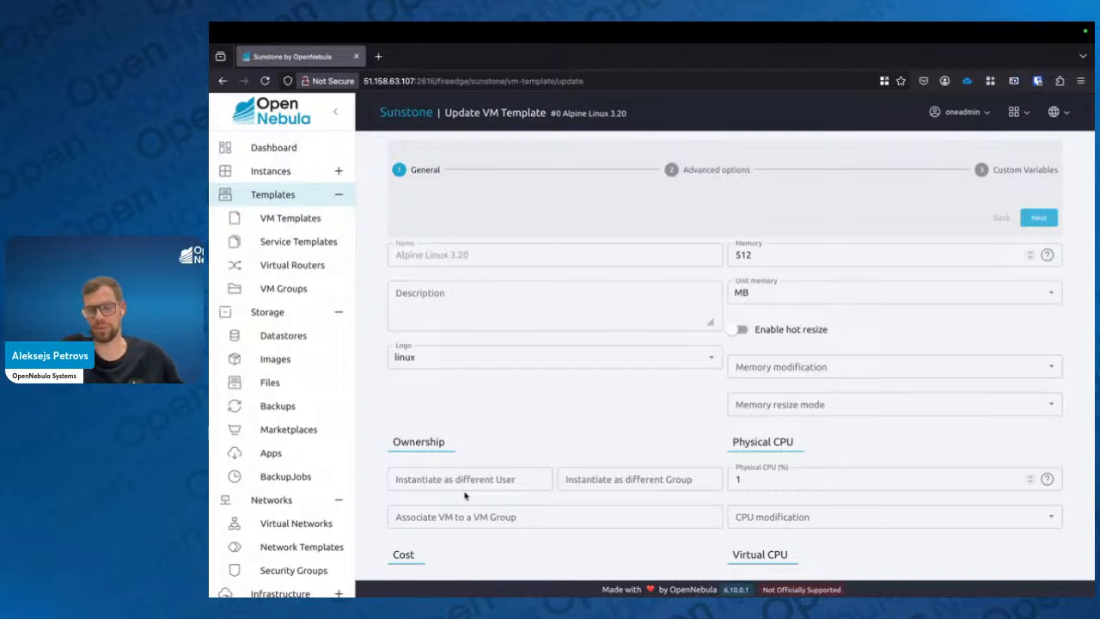
Advance the Alpine Linux 3.20 template update to advanced options and review the Storage disk options and Network tab
scroll(572, 479, "up", 1)
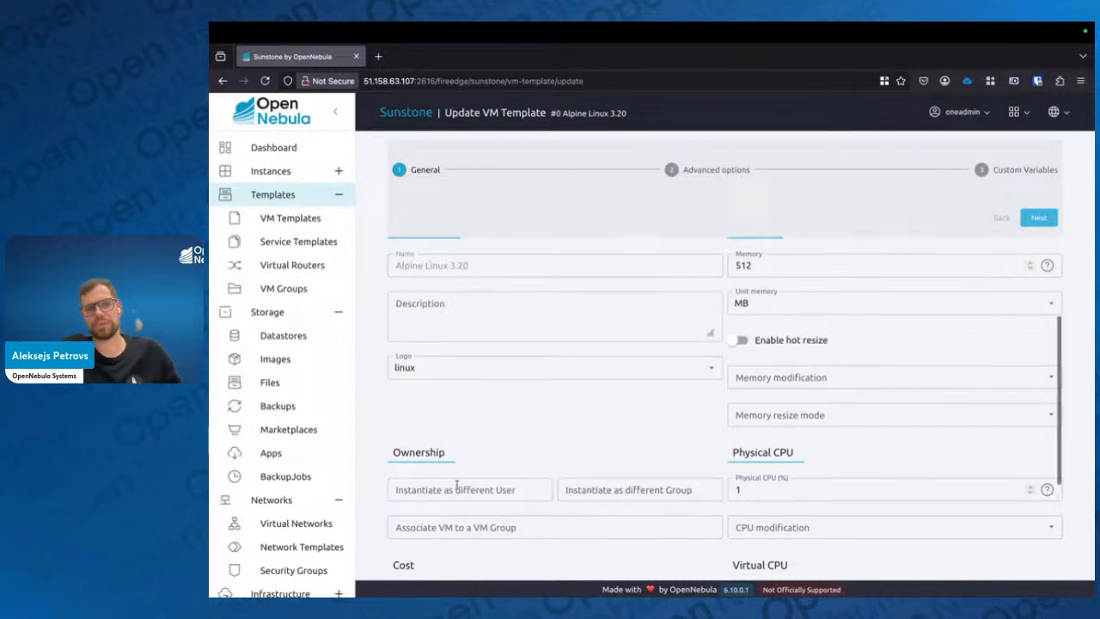
scroll(547, 447, "up", 3)
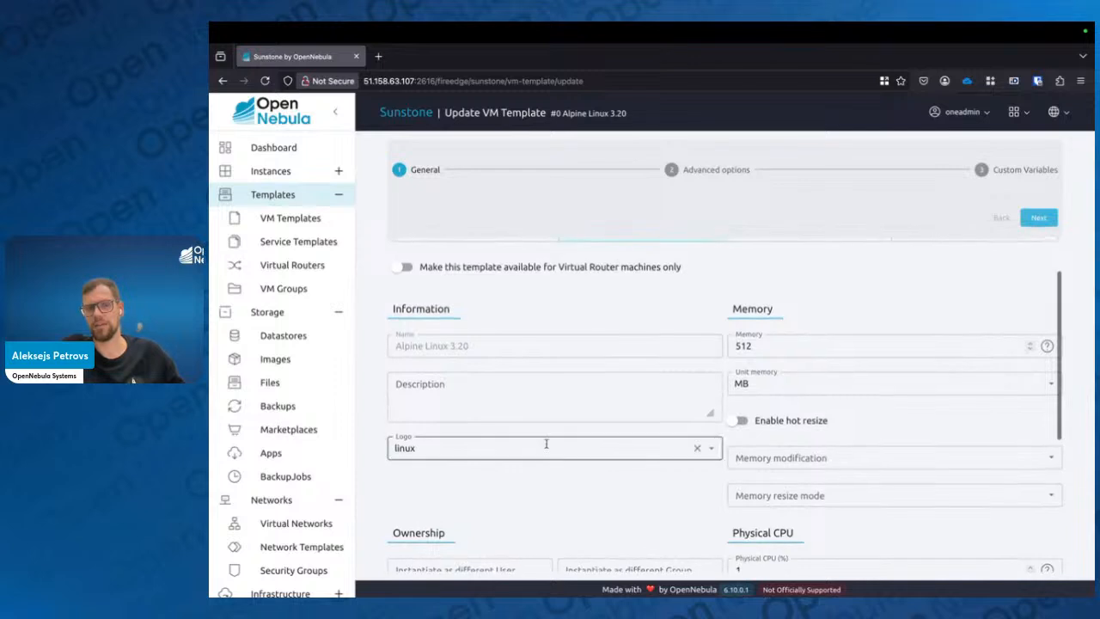
scroll(547, 444, "up", 2)
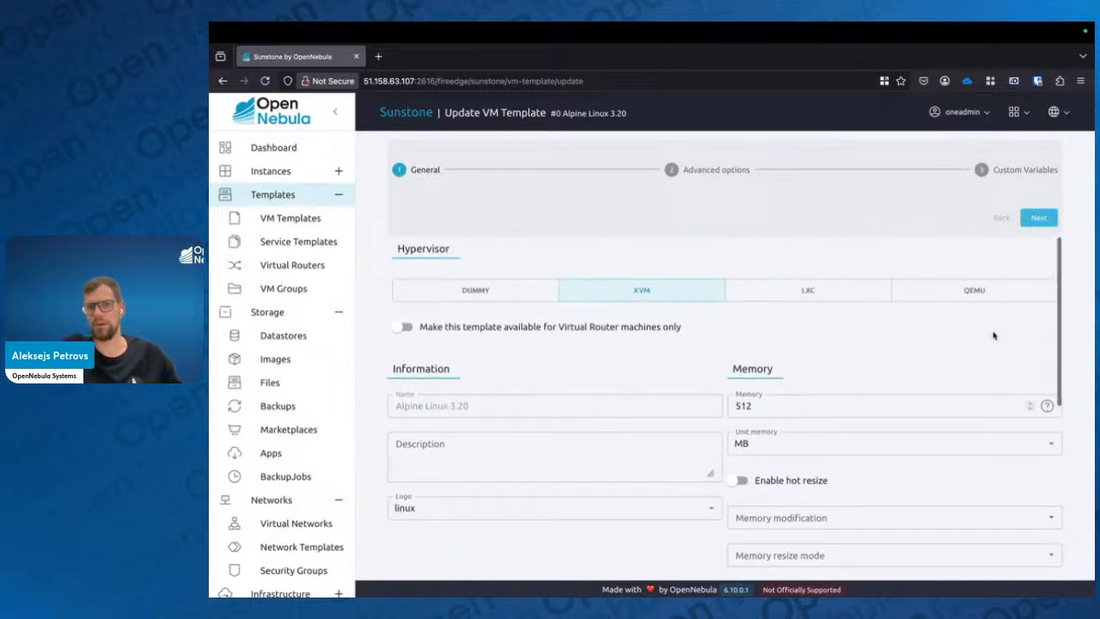
left_click(1038, 217)
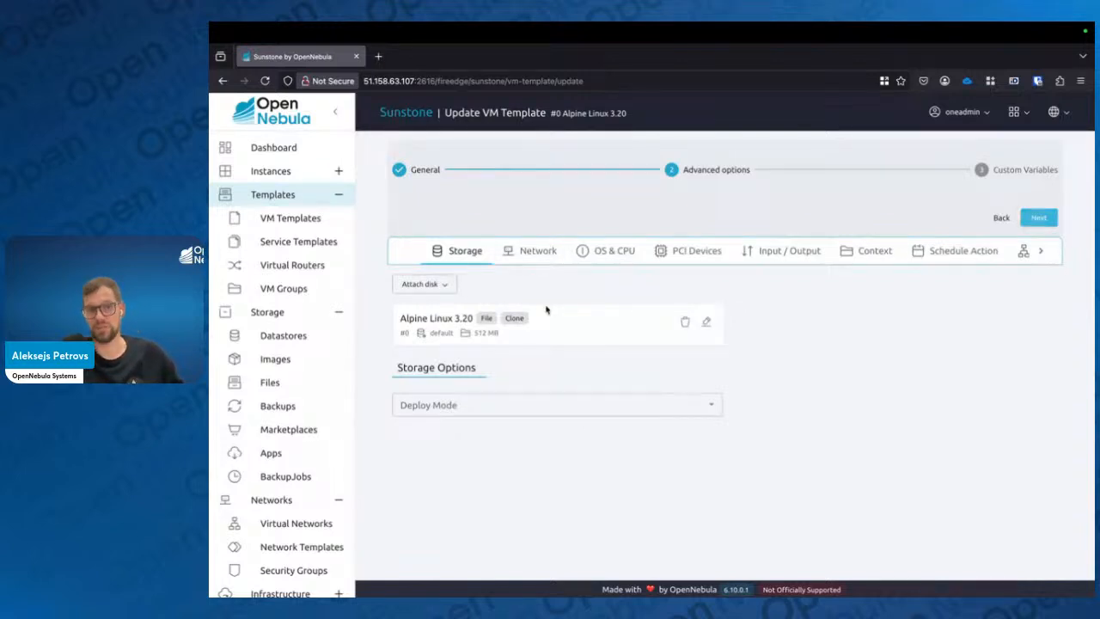
left_click(447, 283)
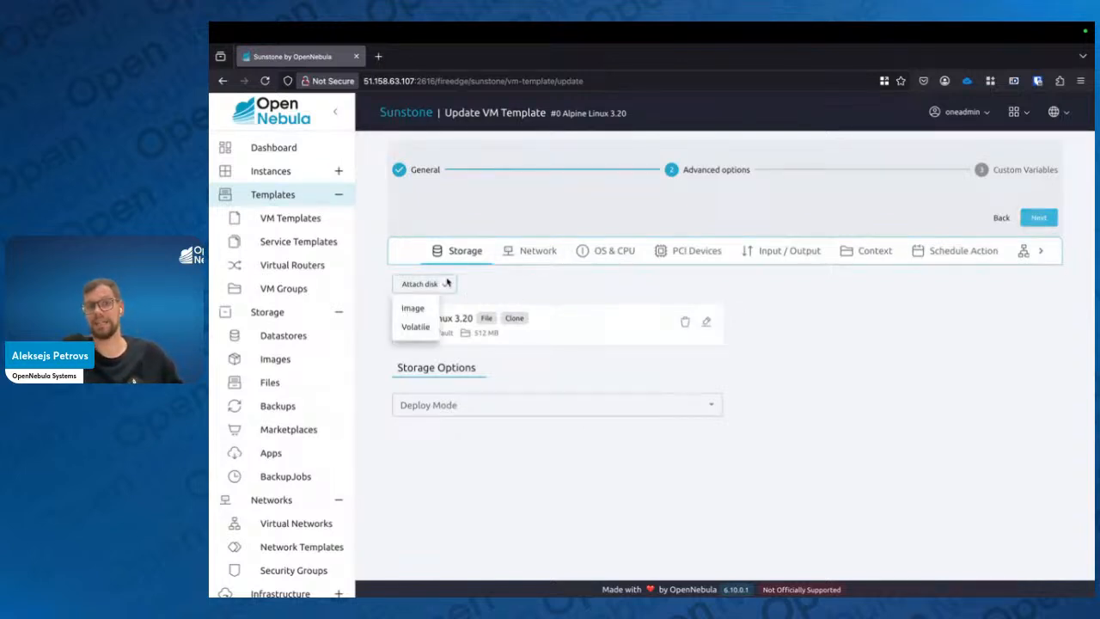
left_click(522, 288)
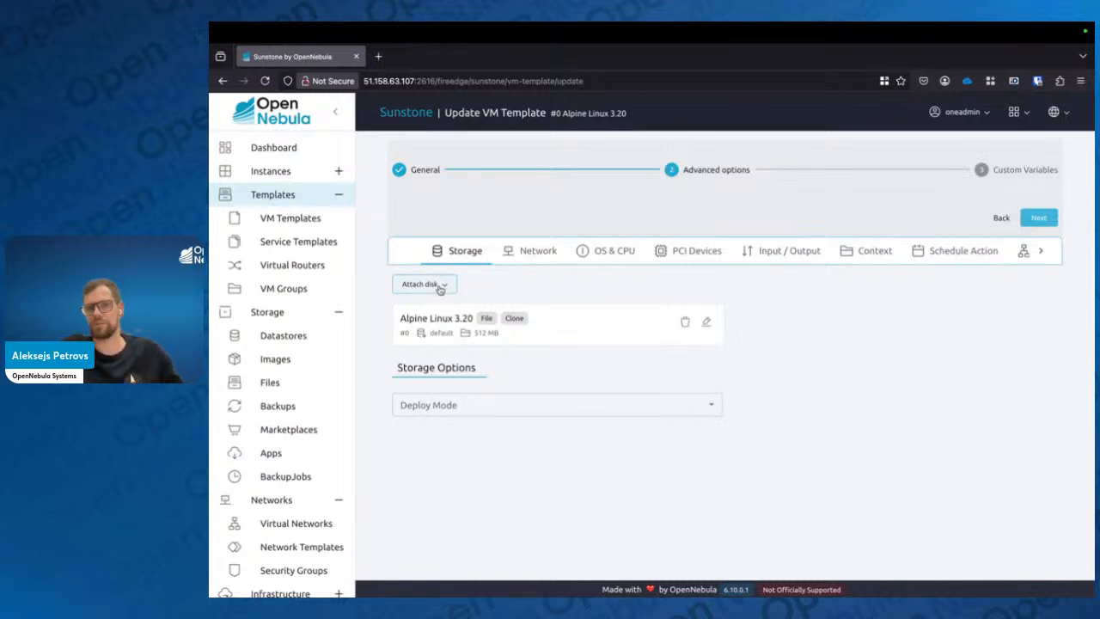
left_click(526, 251)
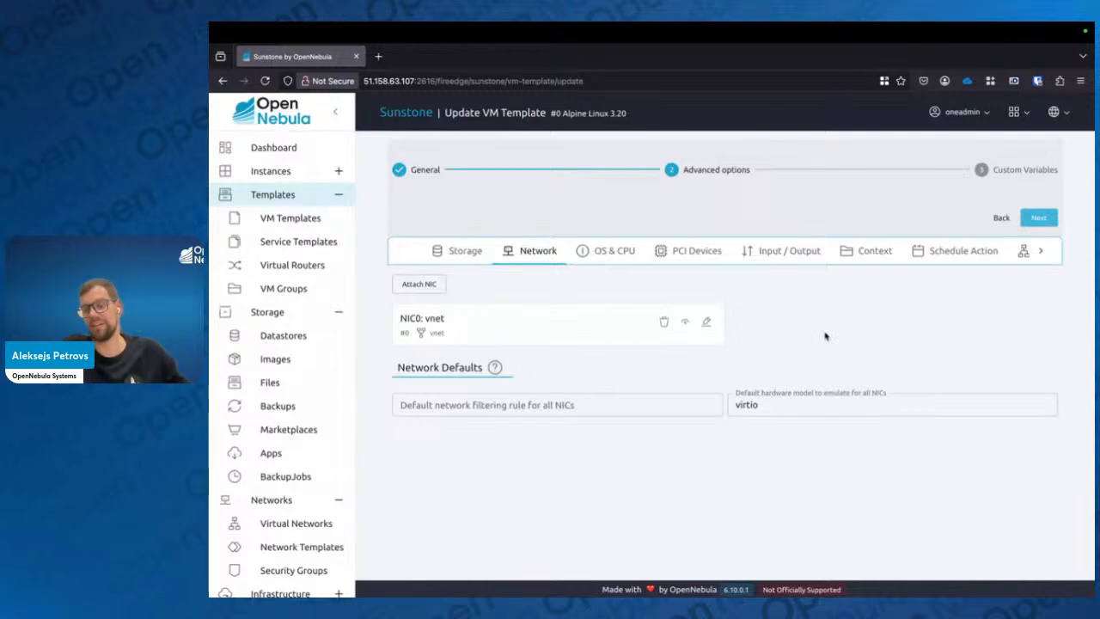
Open the NIC0 editing dialog, review its network selection and automatic network options, and close it without changes
left_click(706, 322)
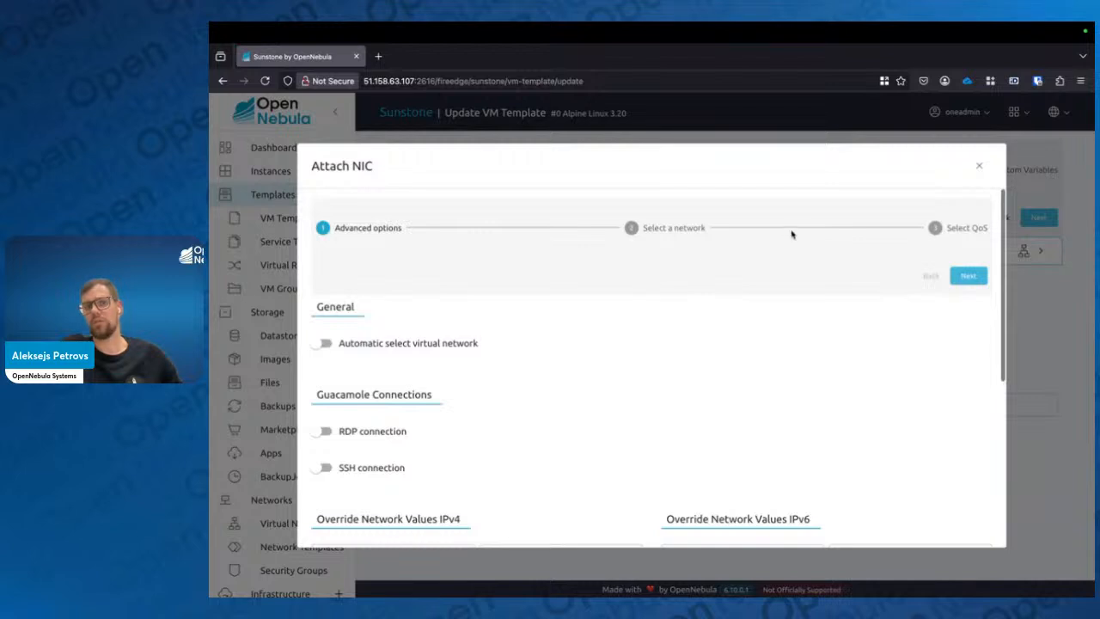
left_click(685, 228)
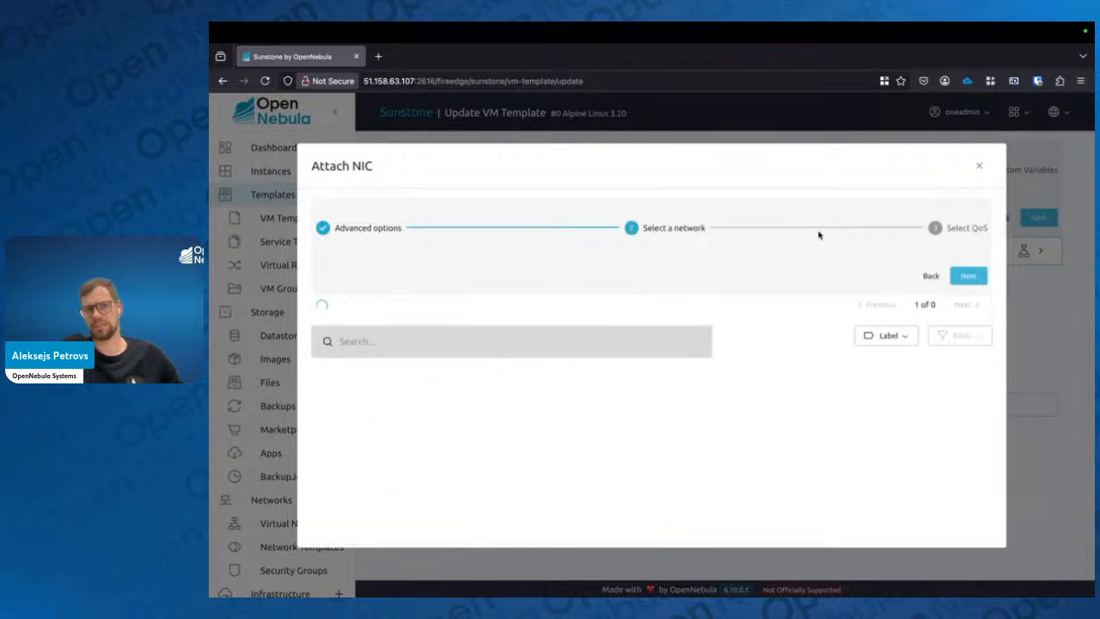
left_click(955, 231)
left_click(675, 227)
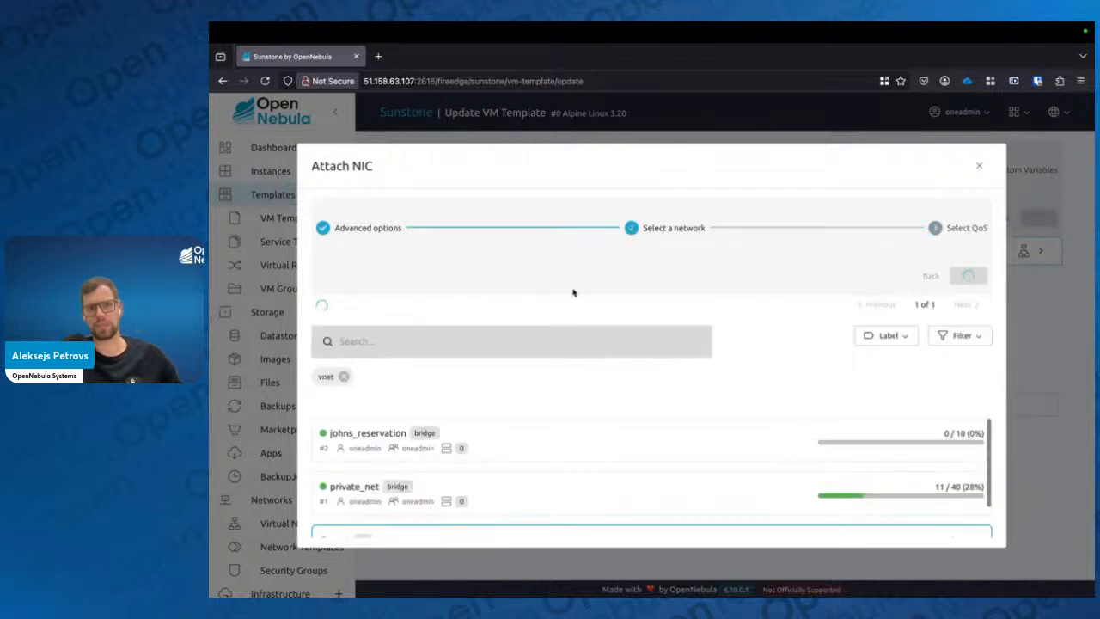
scroll(516, 429, "down", 1)
scroll(484, 496, "up", 2)
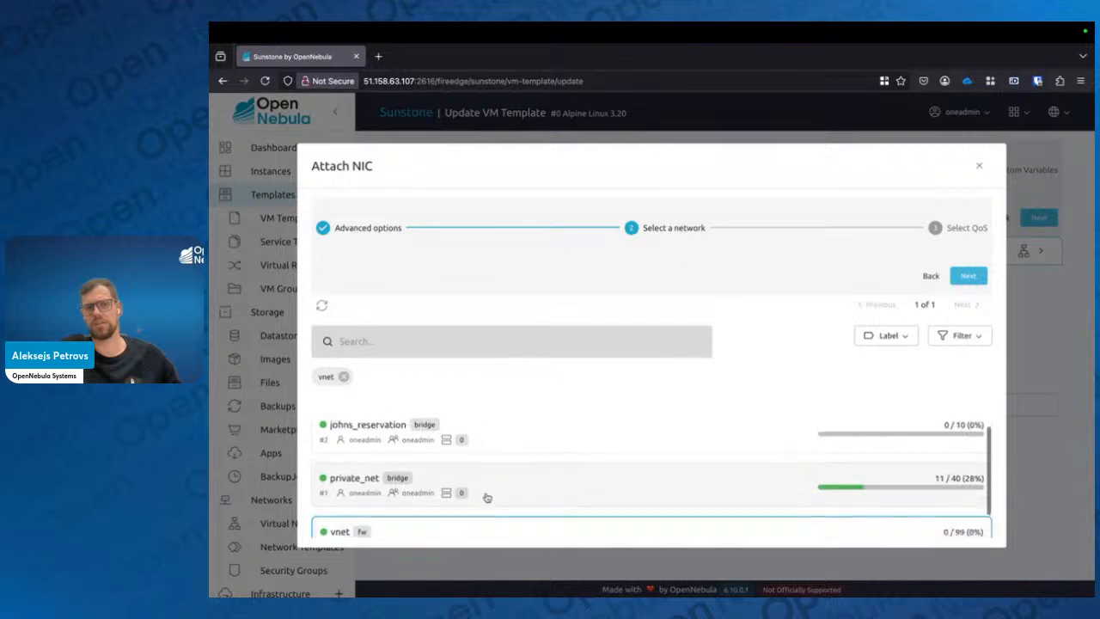
left_click(382, 226)
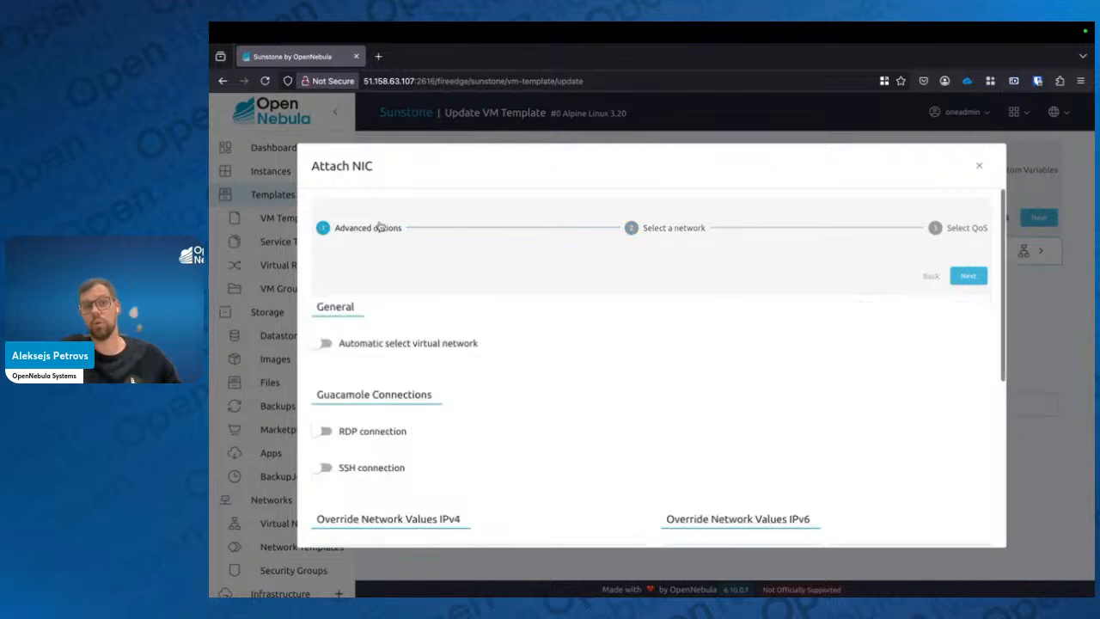
left_click(377, 345)
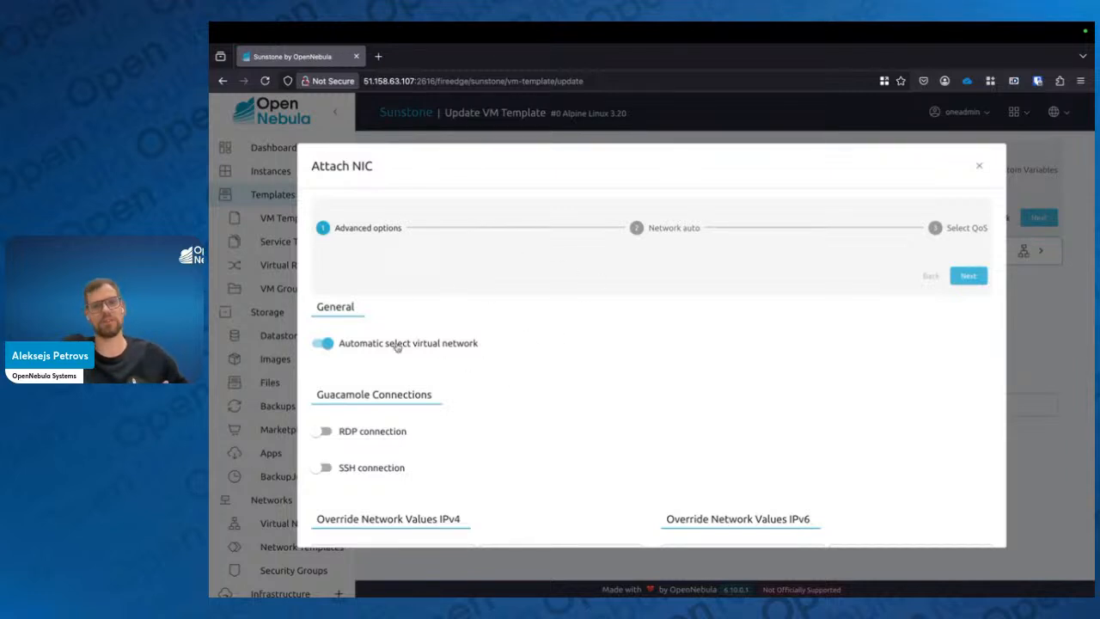
left_click(397, 347)
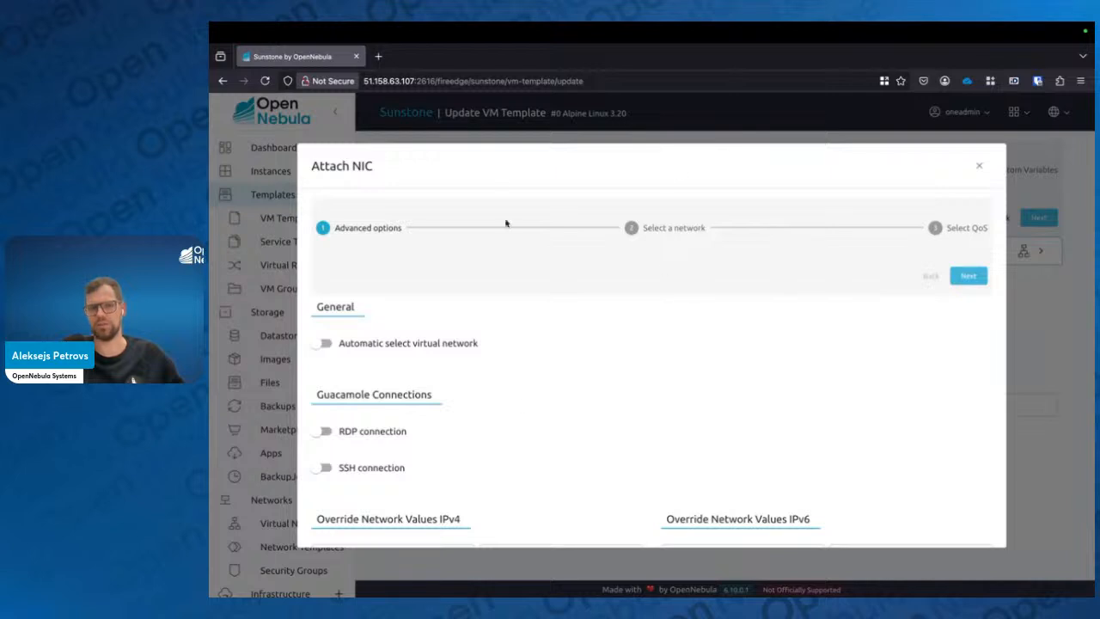
left_click(979, 166)
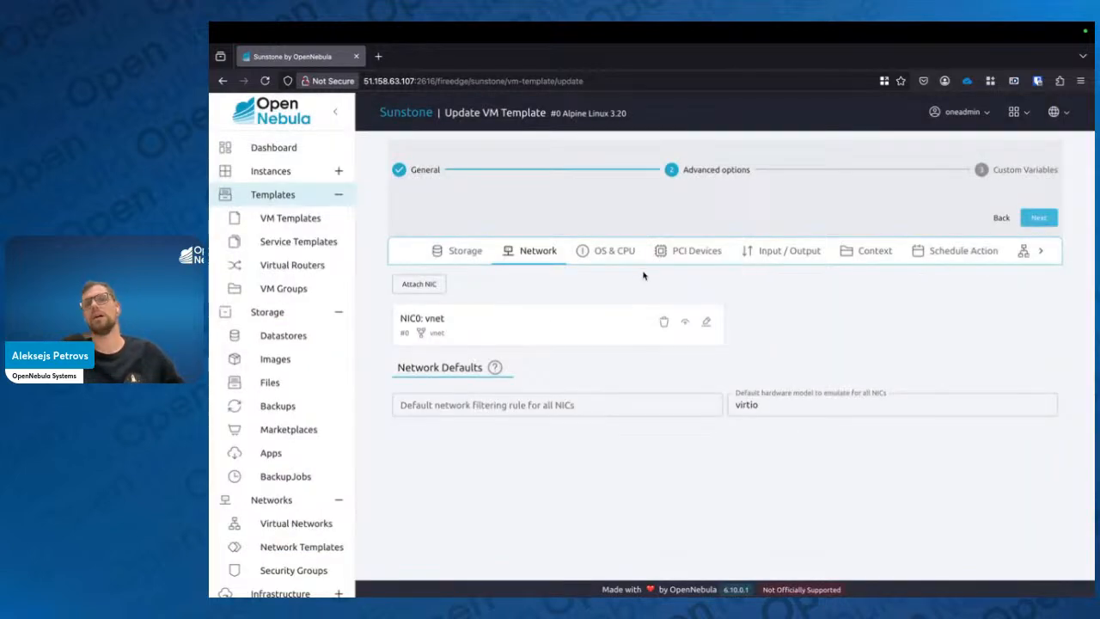
Review the OS & CPU and Input/Output tabs, then open the Context tab of the template
left_click(616, 258)
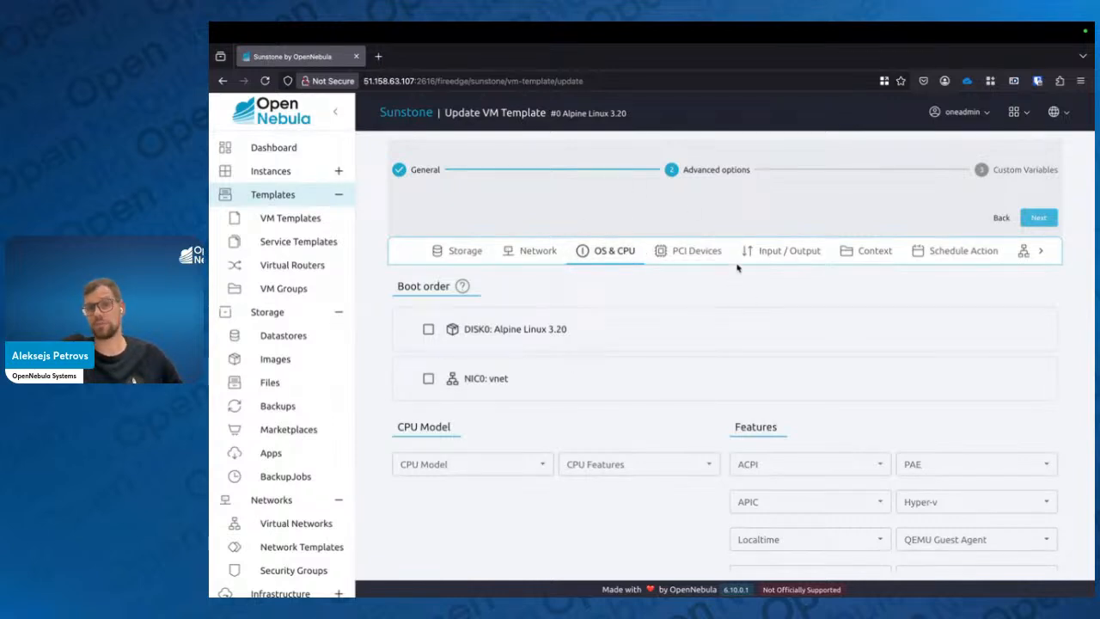
left_click(798, 251)
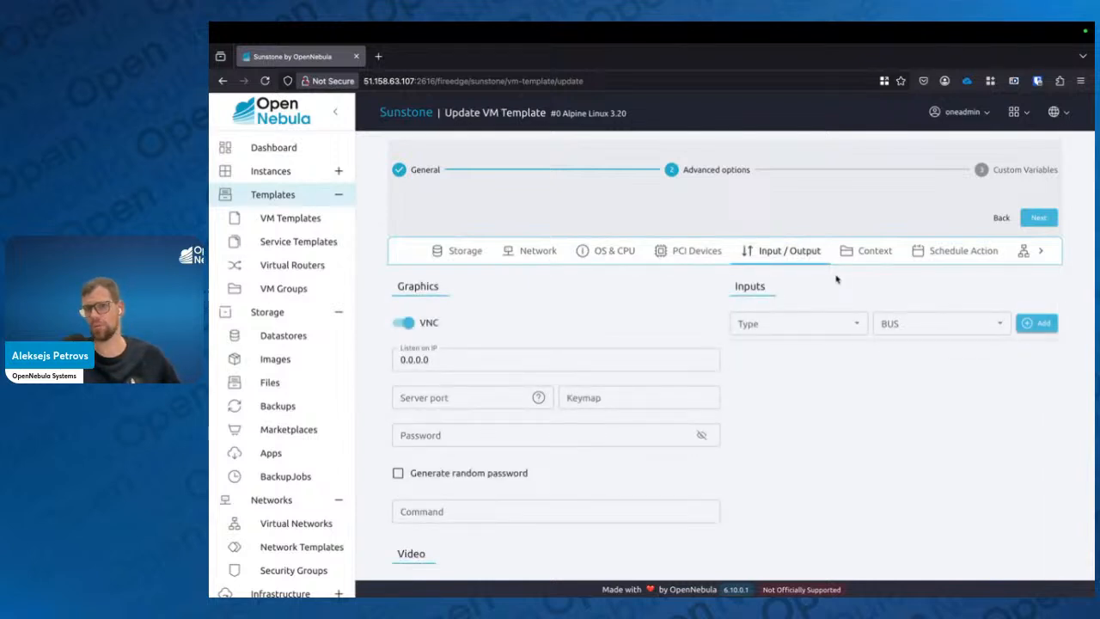
scroll(934, 253, "right", 1)
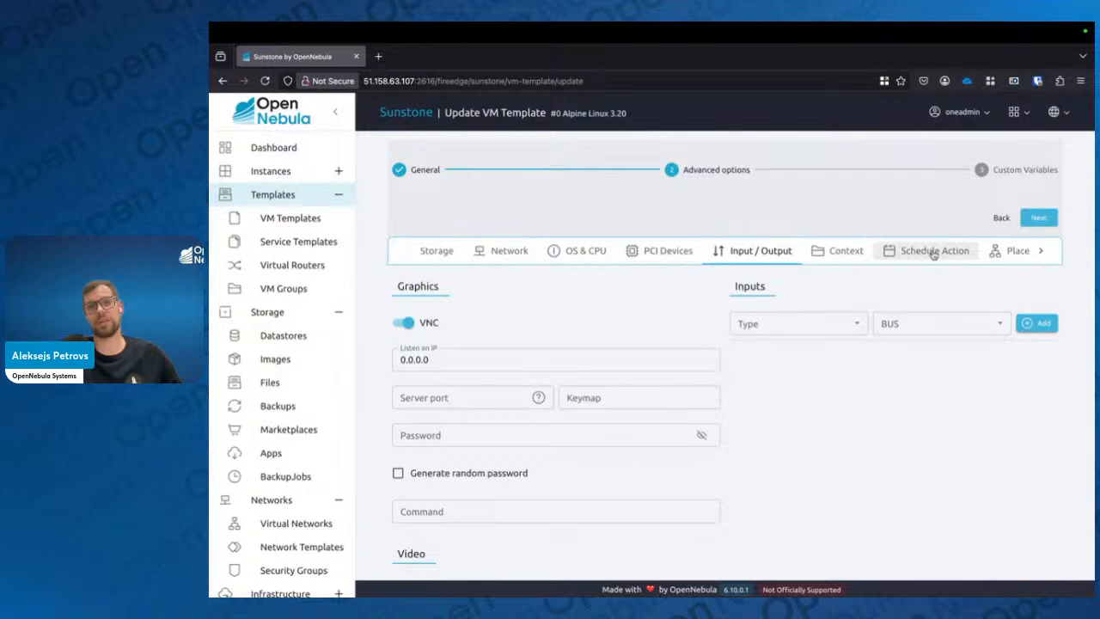
scroll(934, 253, "right", 5)
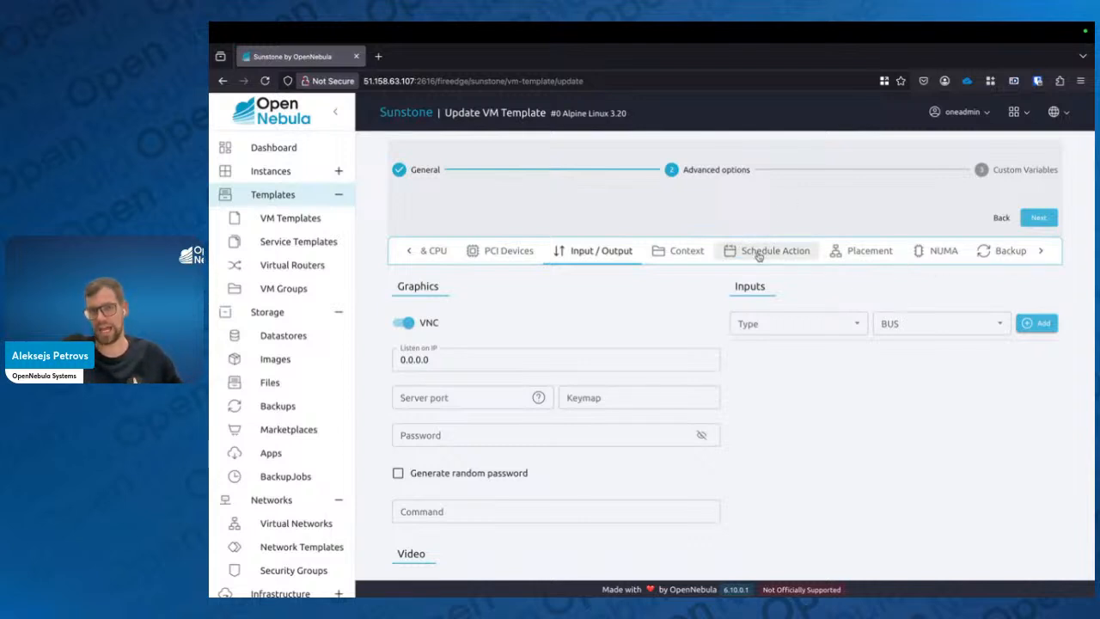
left_click(688, 250)
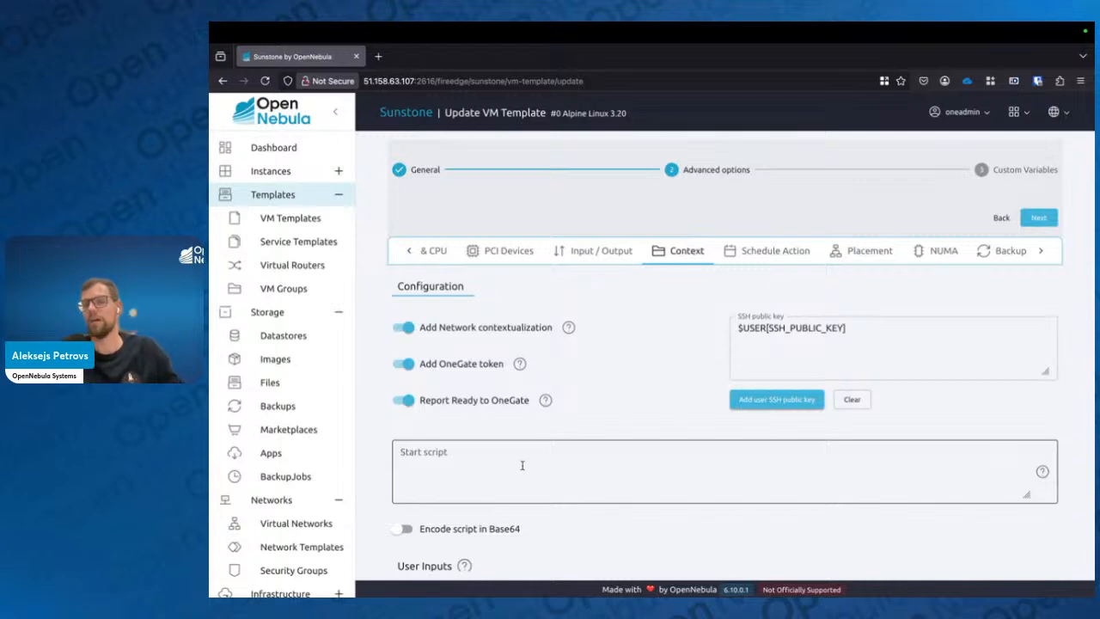
Insert two empty lines at the start of the SSH public key field, above $USER[SSH_PUBLIC_KEY]
left_click(855, 327)
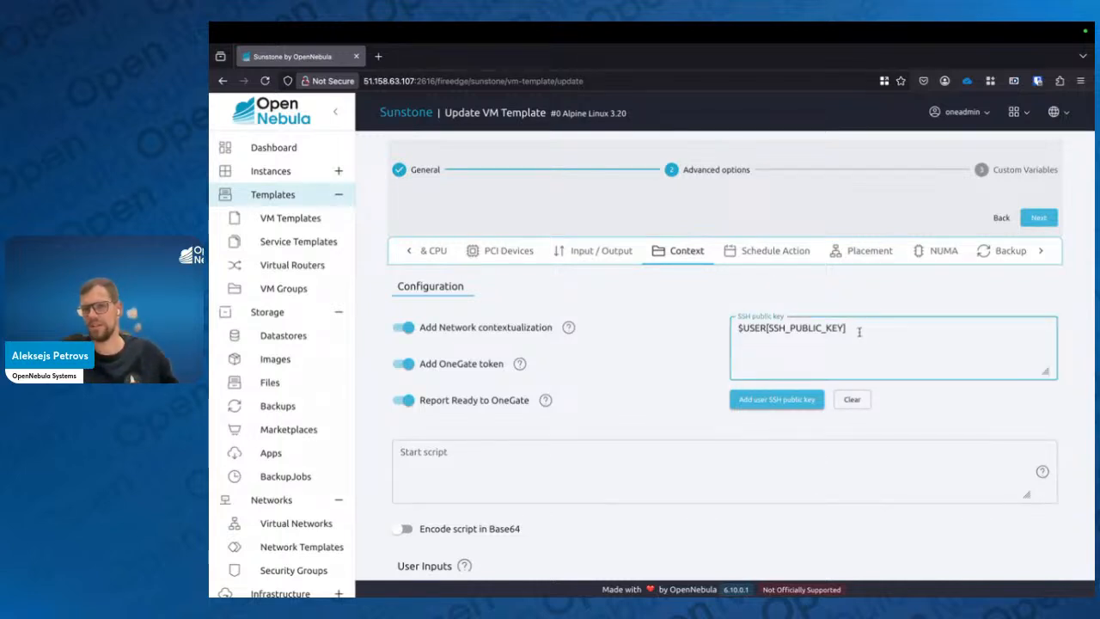
left_click_drag(855, 328, 797, 319)
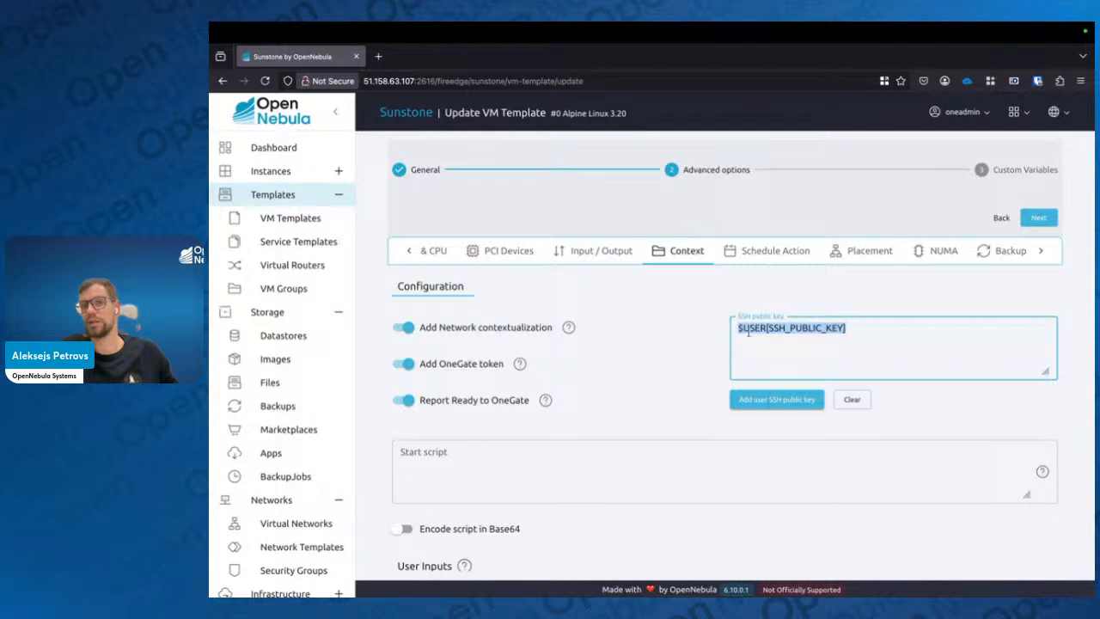
left_click(851, 331)
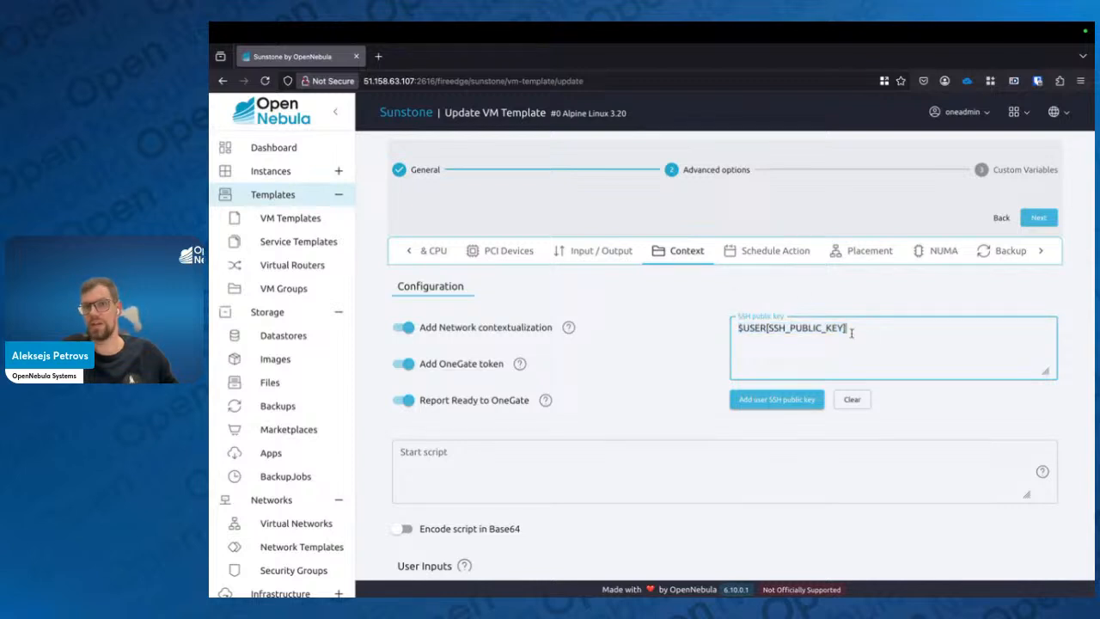
key("Left")
key("Left")
key("Left")
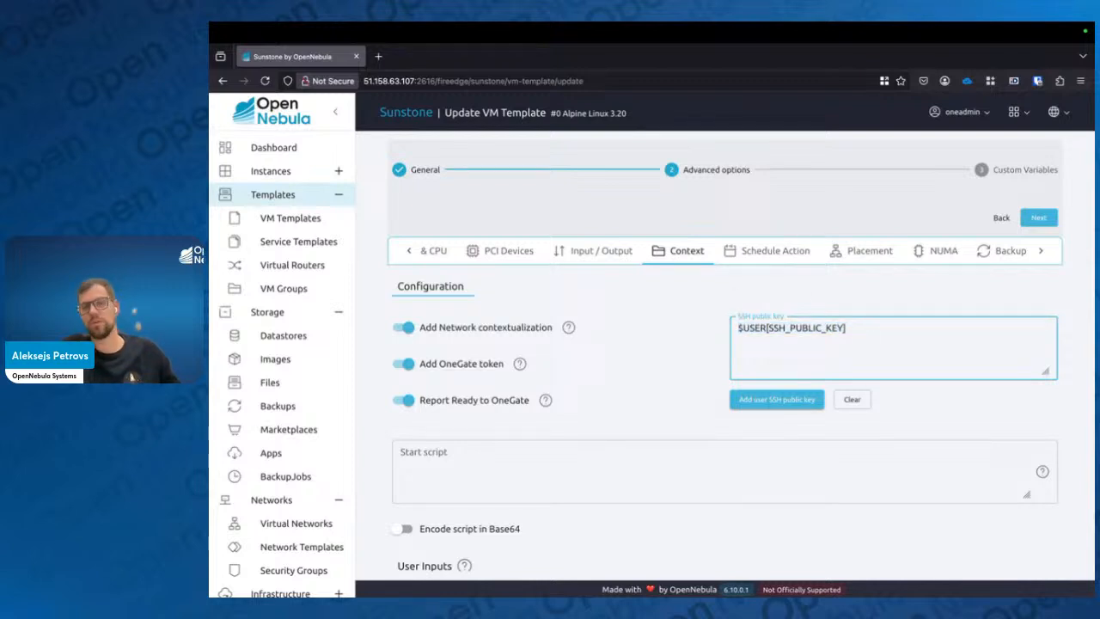
key("super+Left")
key("Return")
key("Return")
key("Up")
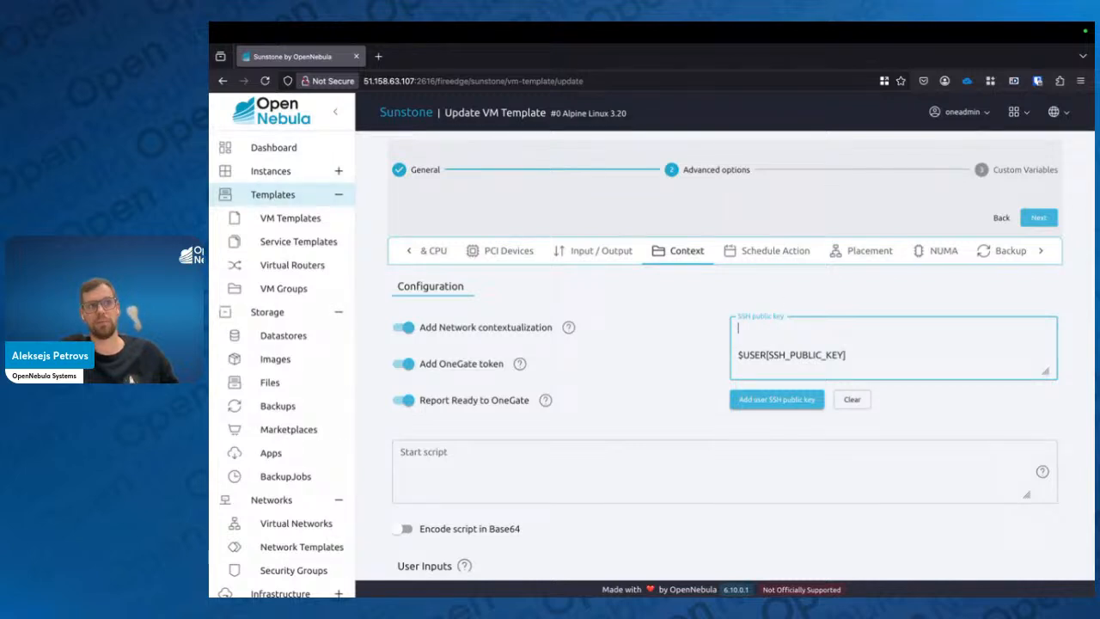
Paste an SSH public key into the first line of the SSH public key field
key("super+Tab")
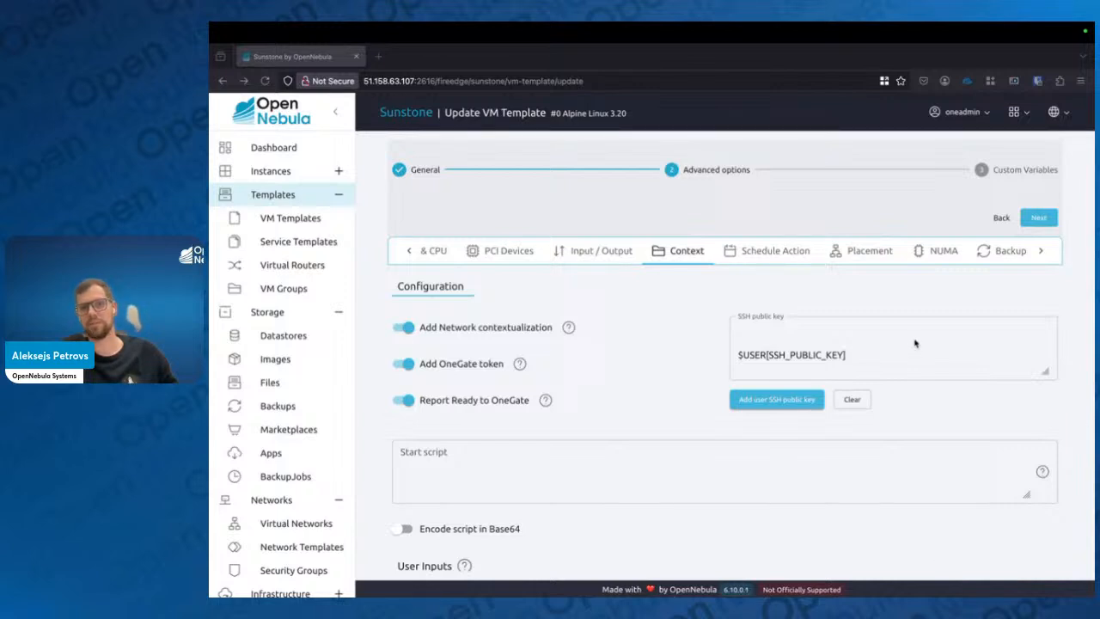
left_click(832, 320)
key("super+v")
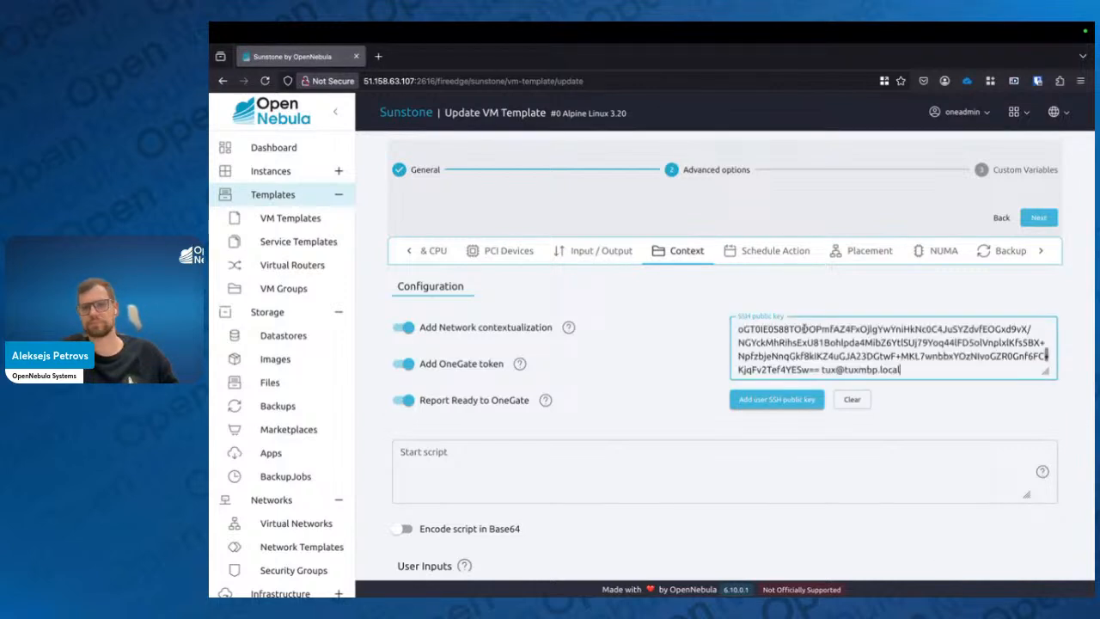
scroll(850, 353, "up", 10)
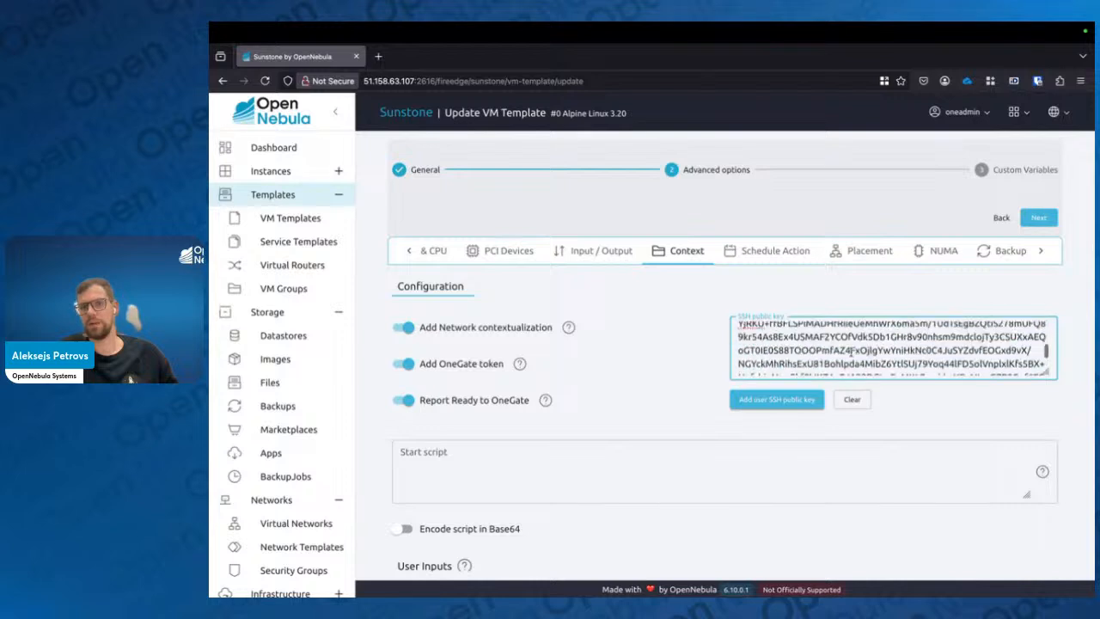
scroll(820, 342, "down", 3)
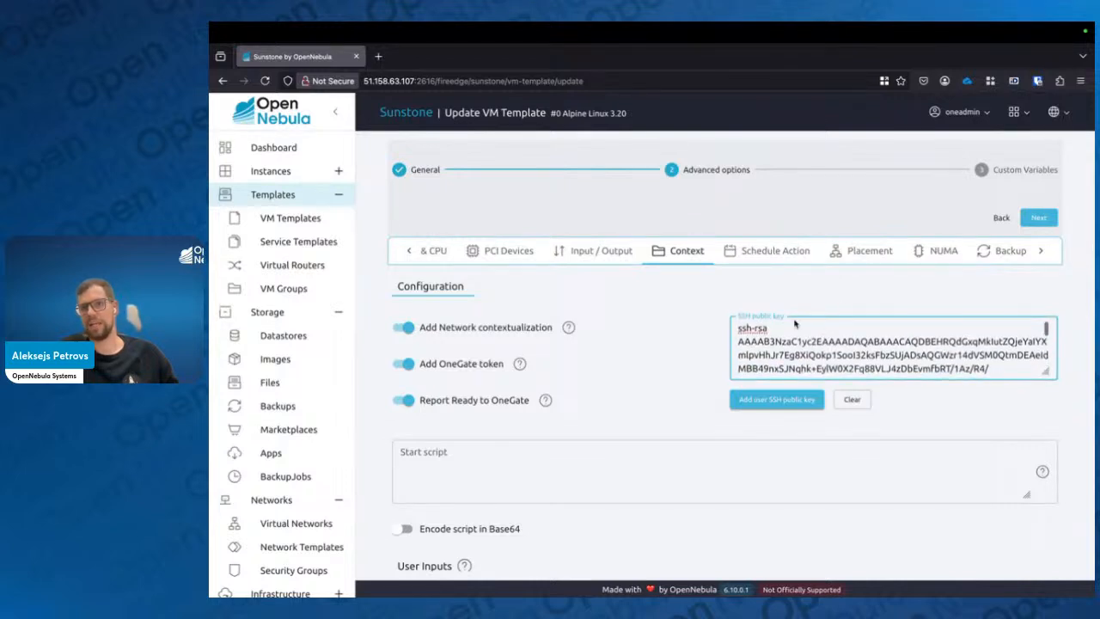
scroll(796, 355, "up", 3)
scroll(797, 355, "down", 10)
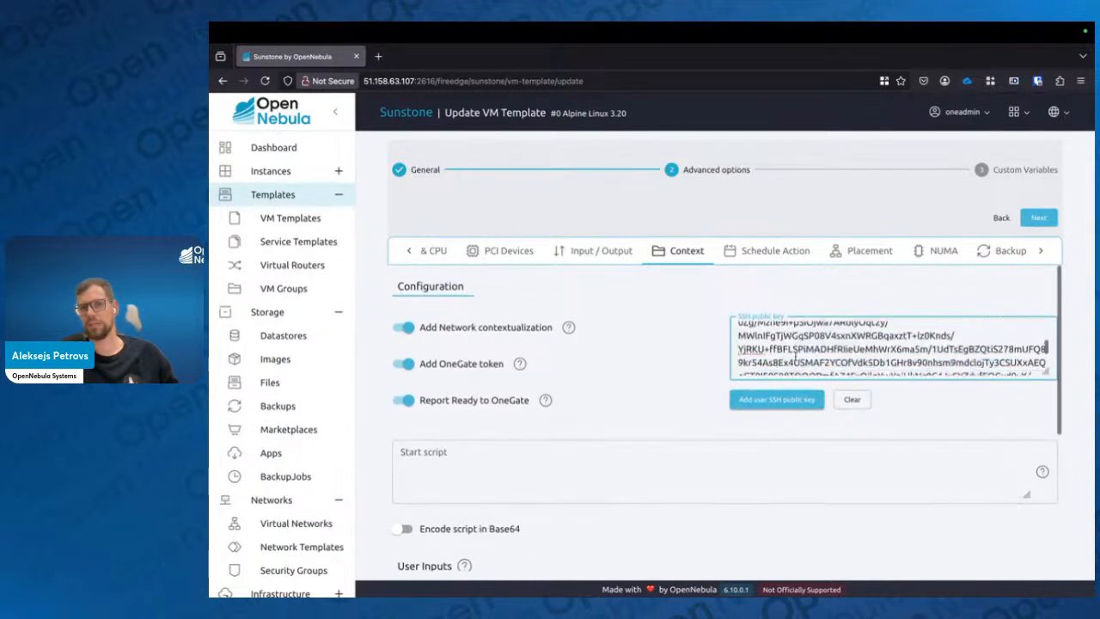
left_click_drag(847, 367, 736, 366)
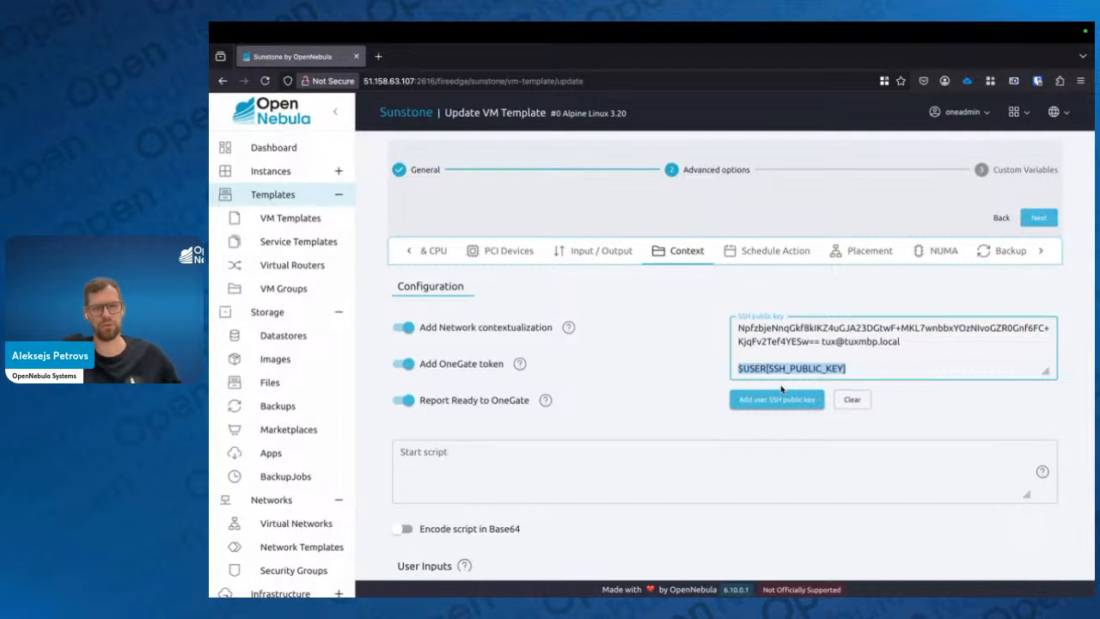
Enter a two-line start script: apk add apache2 and httpd
scroll(520, 361, "down", 2)
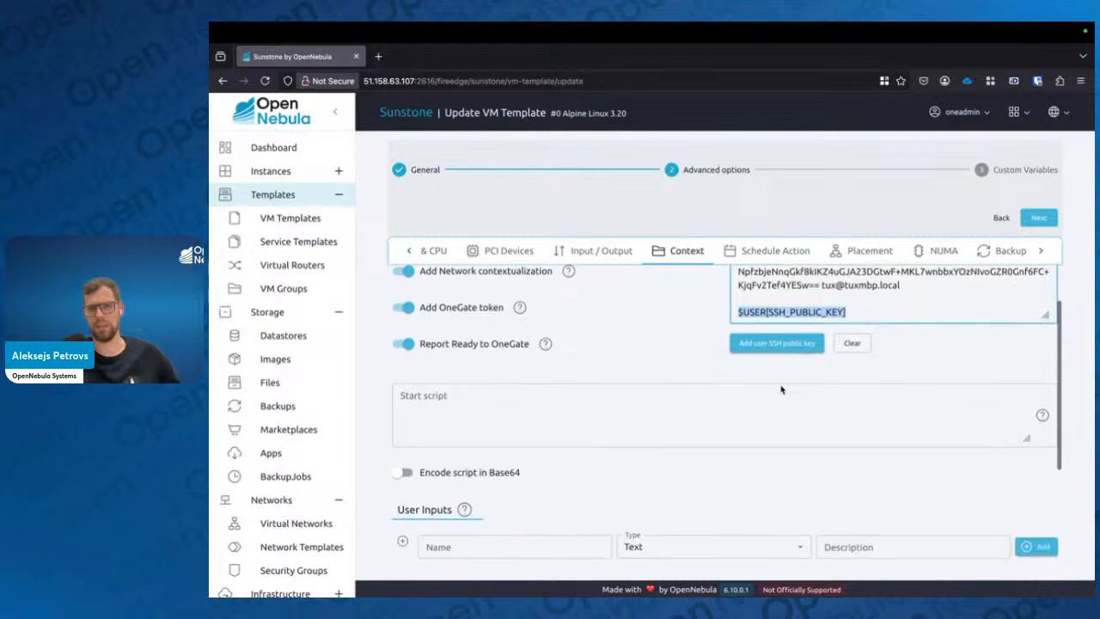
left_click(529, 398)
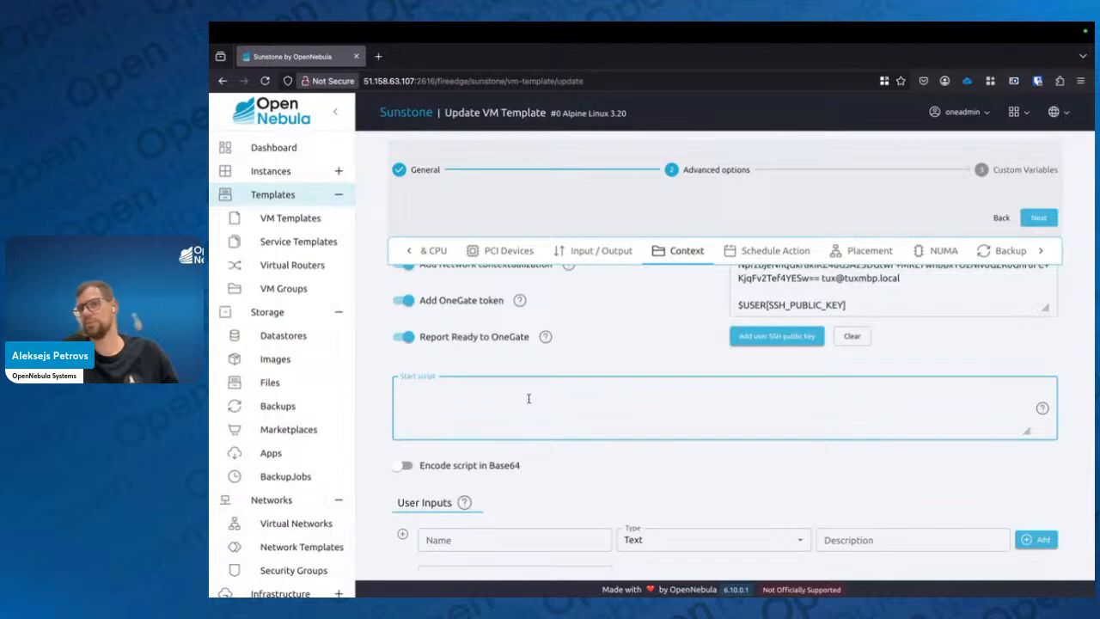
type("a")
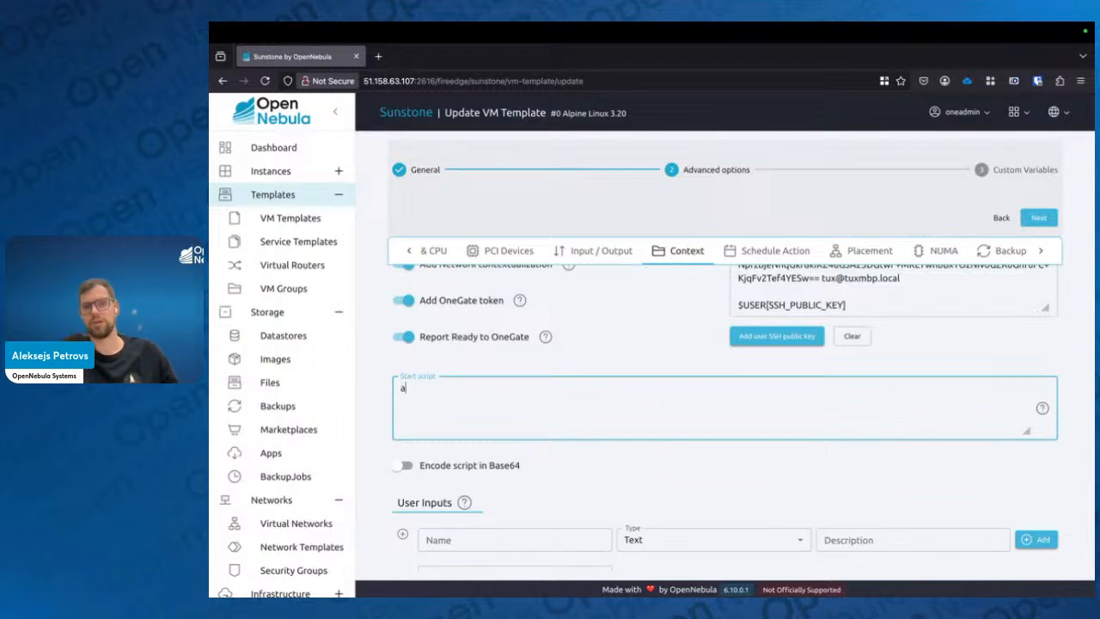
type("pk add ")
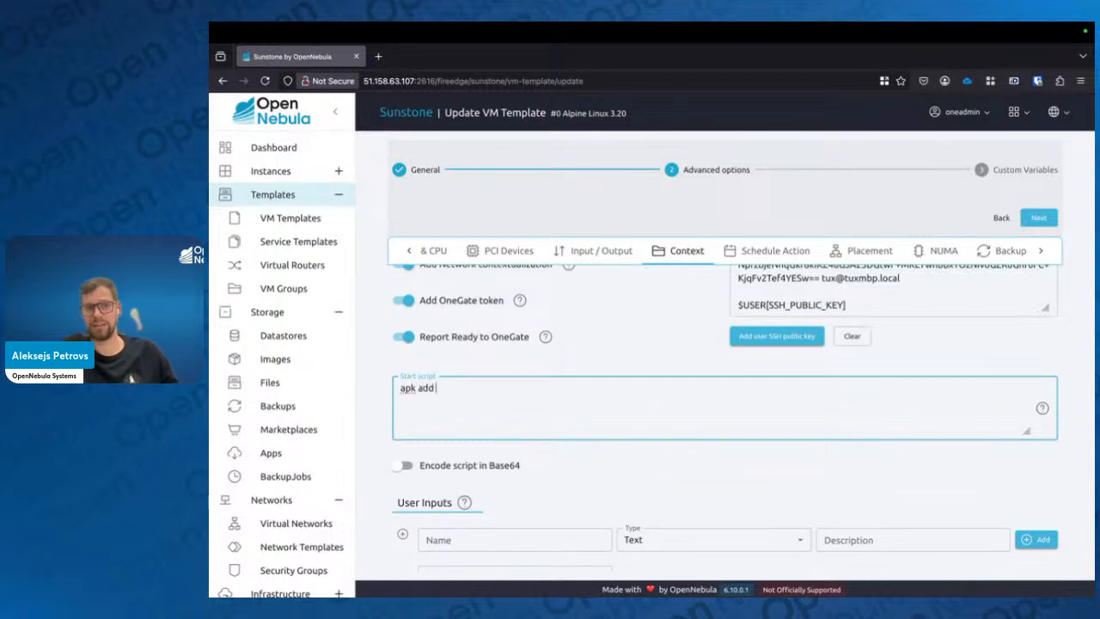
type("apache2")
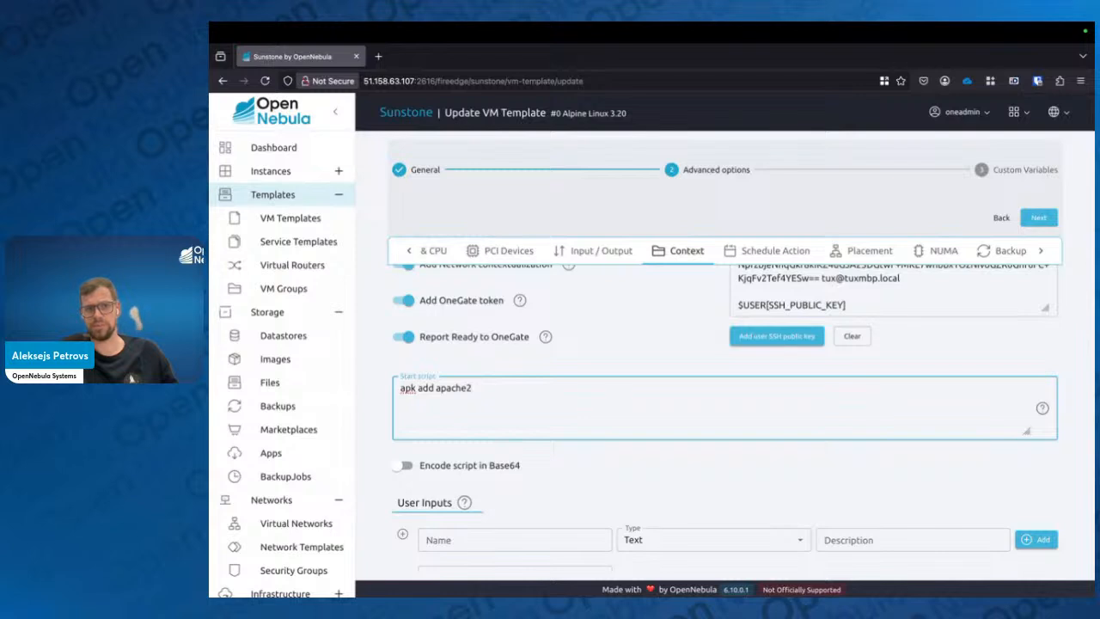
key("Return")
type("ht")
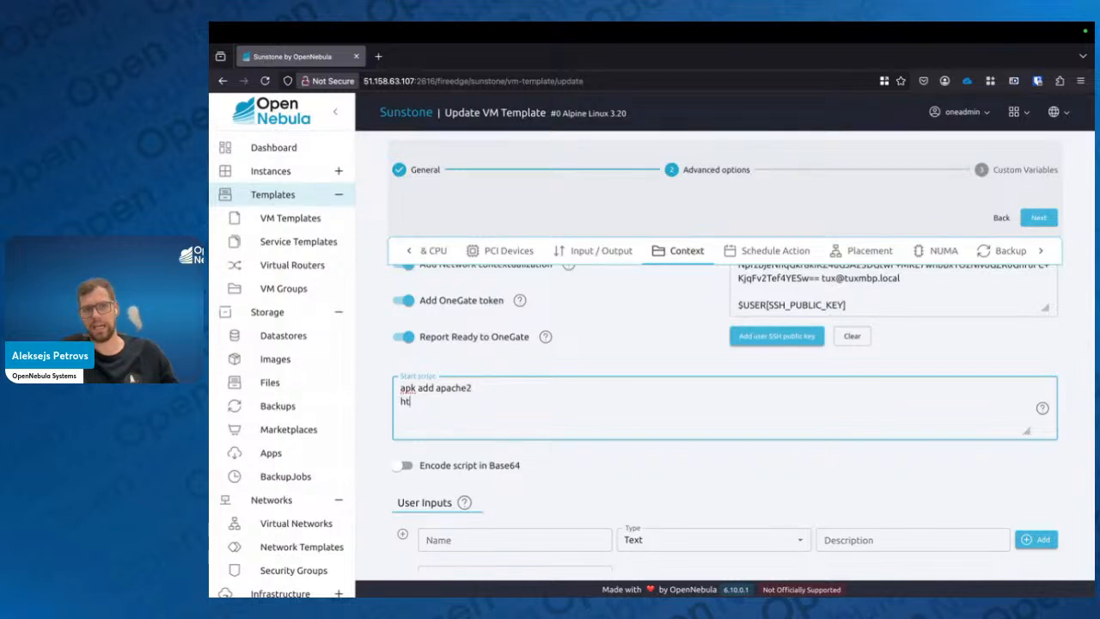
type("tpd")
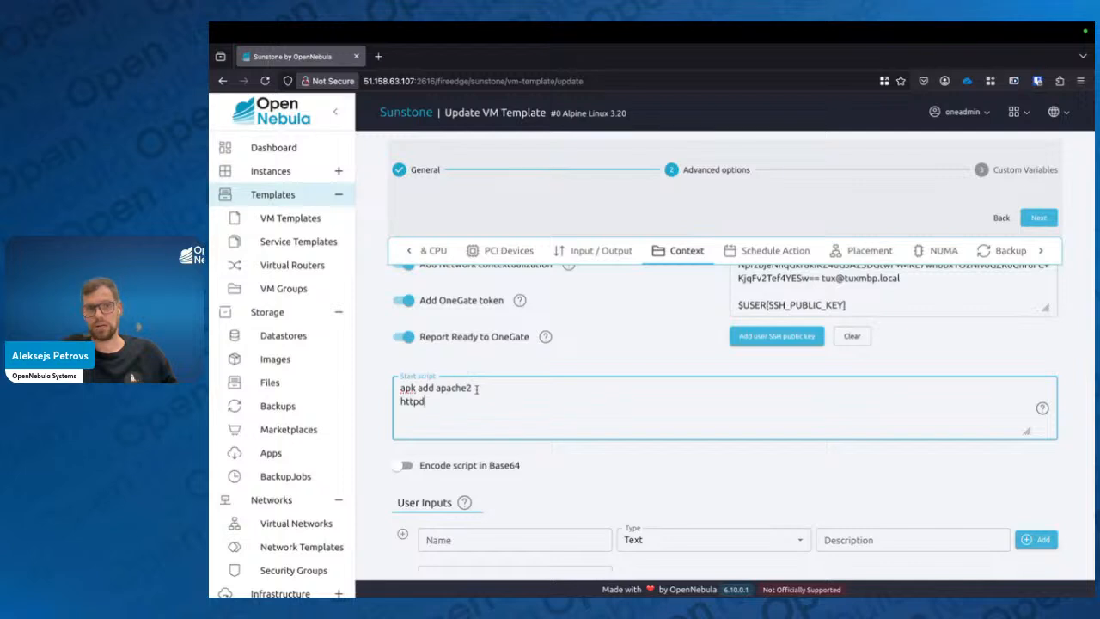
Enable Encode script in Base64 for the start script
left_click_drag(426, 401, 398, 384)
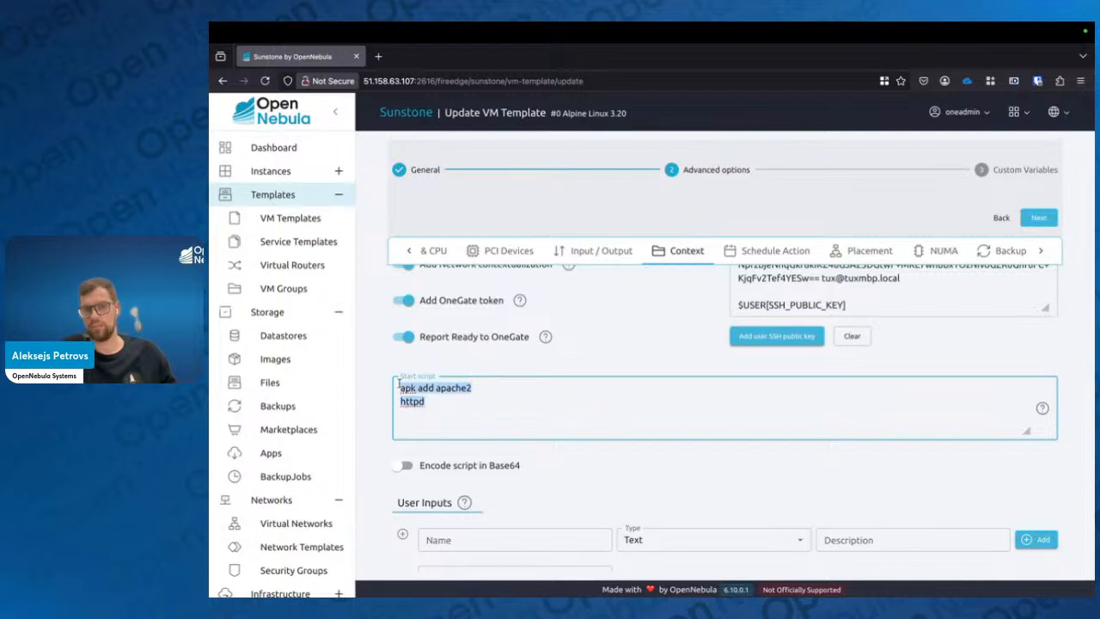
left_click(511, 391)
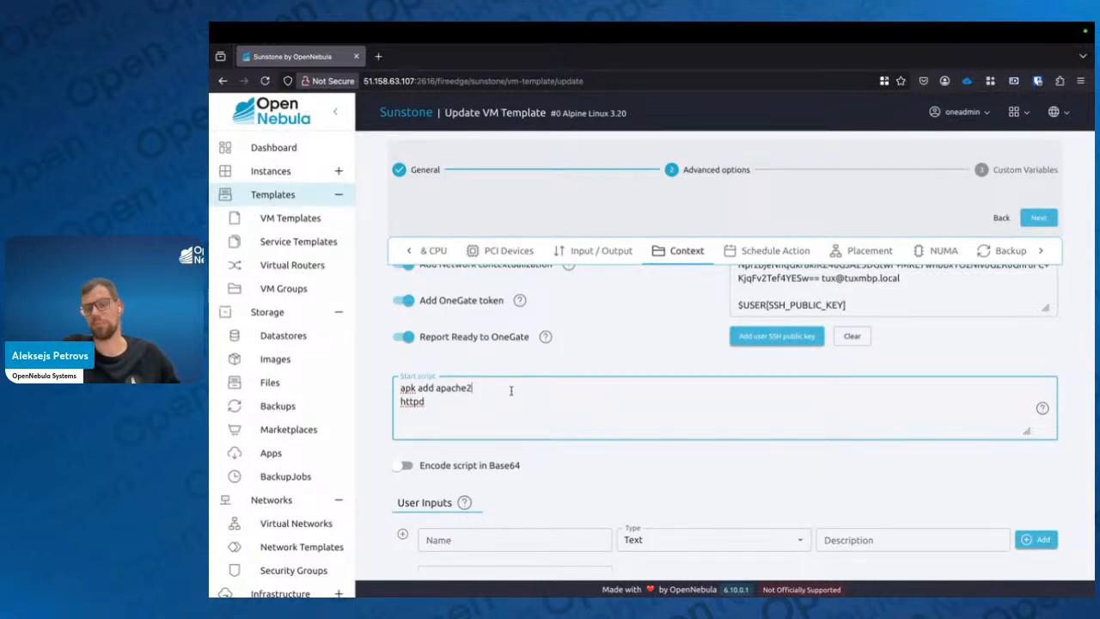
scroll(507, 389, "down", 1)
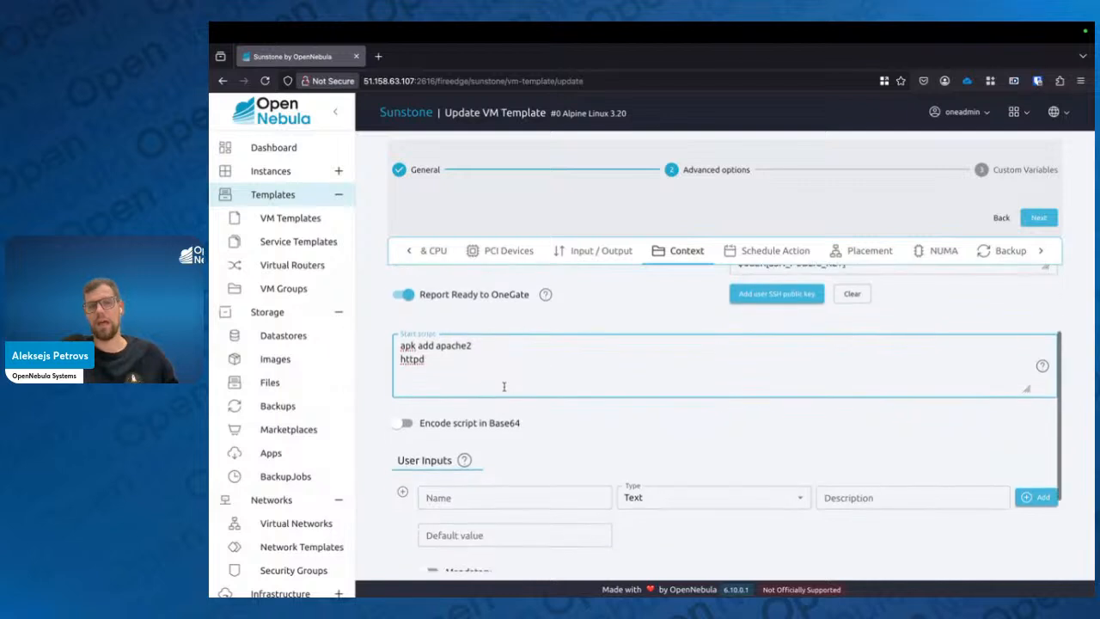
left_click(535, 427)
left_click_drag(534, 427, 421, 427)
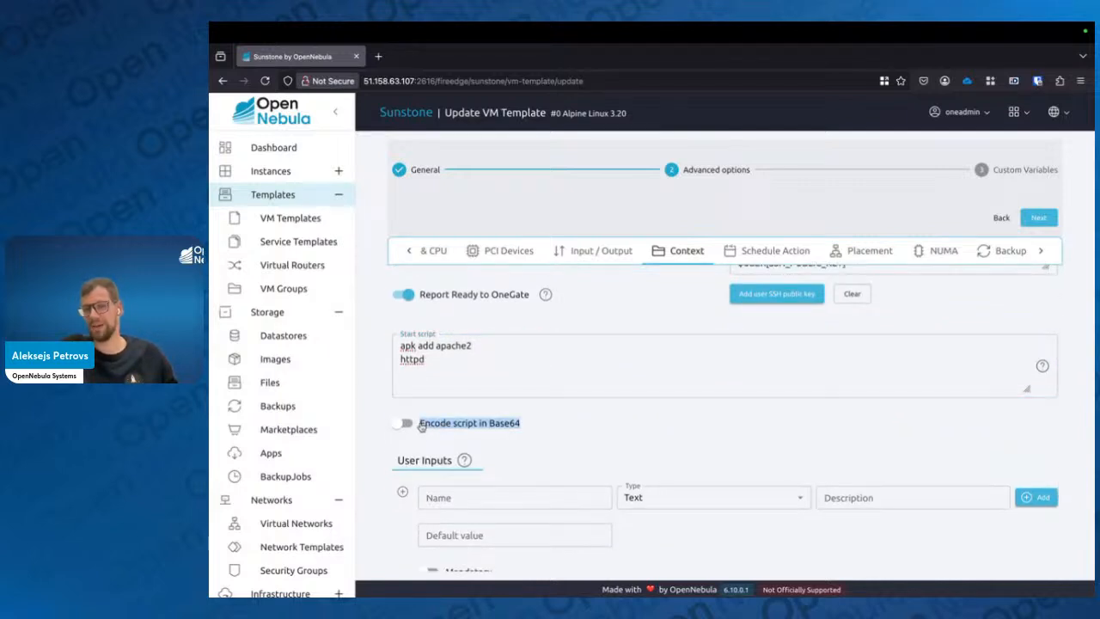
left_click(582, 431)
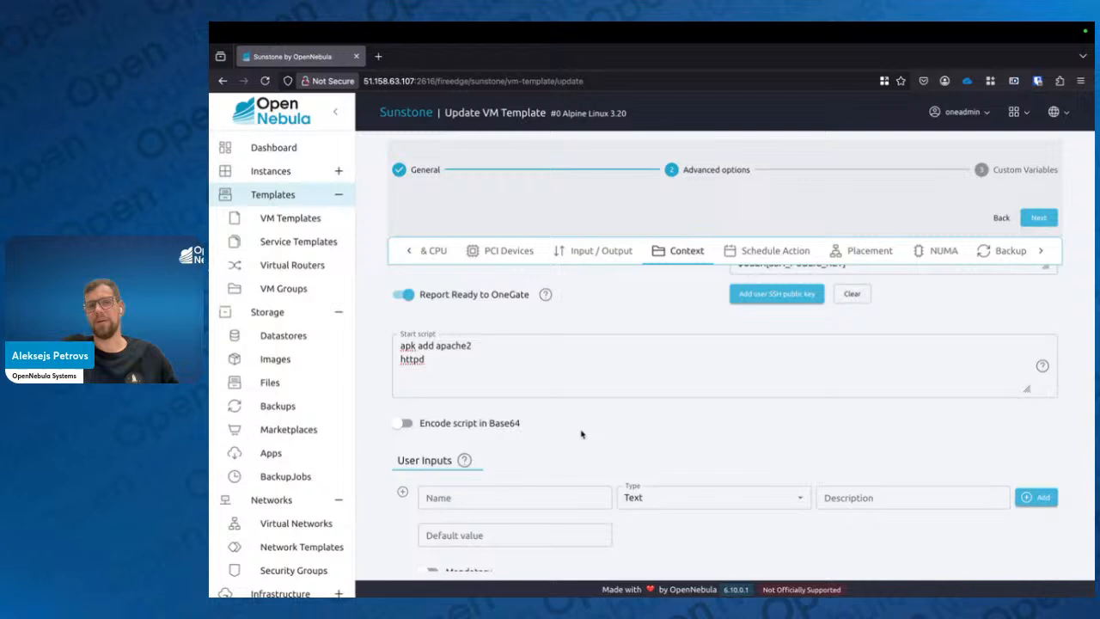
left_click(454, 340)
left_click_drag(455, 369, 382, 335)
left_click(506, 366)
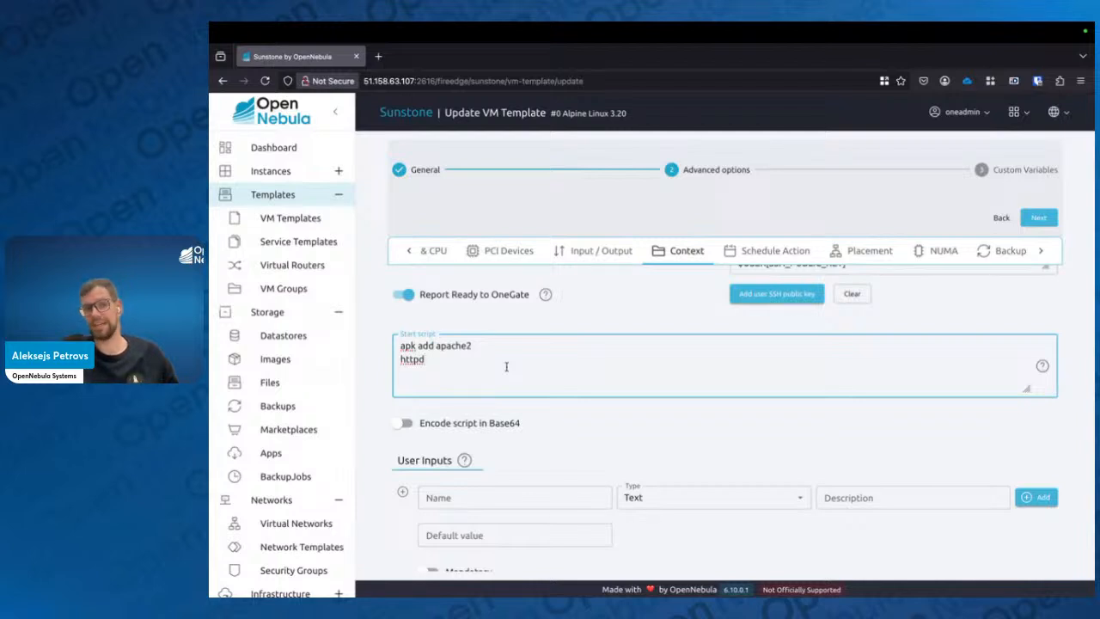
left_click(494, 422)
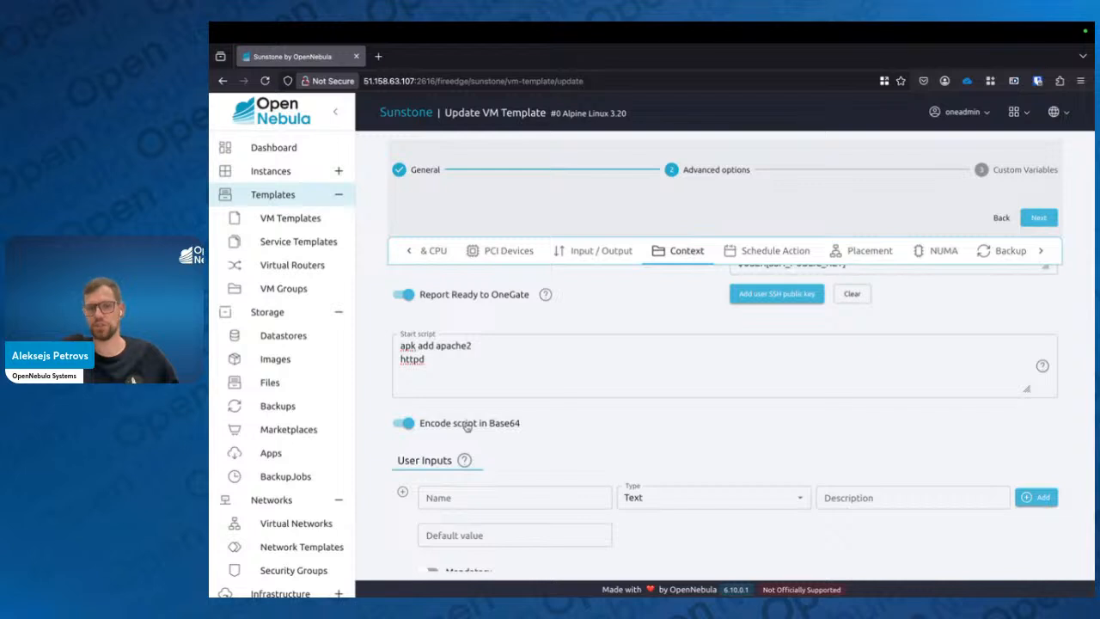
Expand Context Custom Variables and add a timezone variable with the value Europe/Riga
scroll(466, 426, "down", 3)
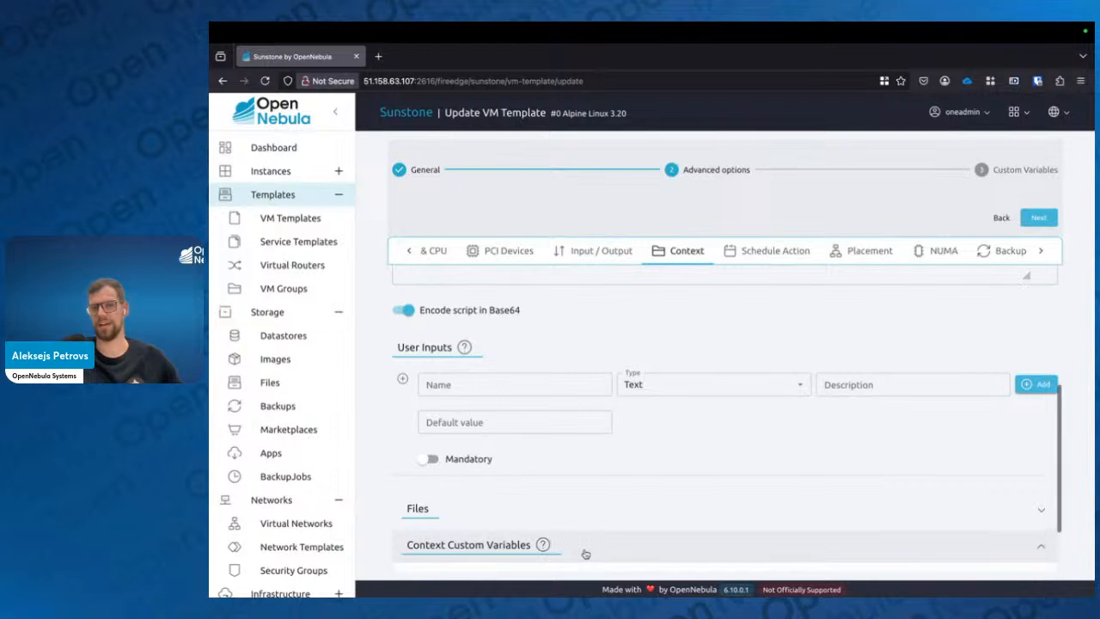
left_click(585, 553)
scroll(586, 553, "down", 1)
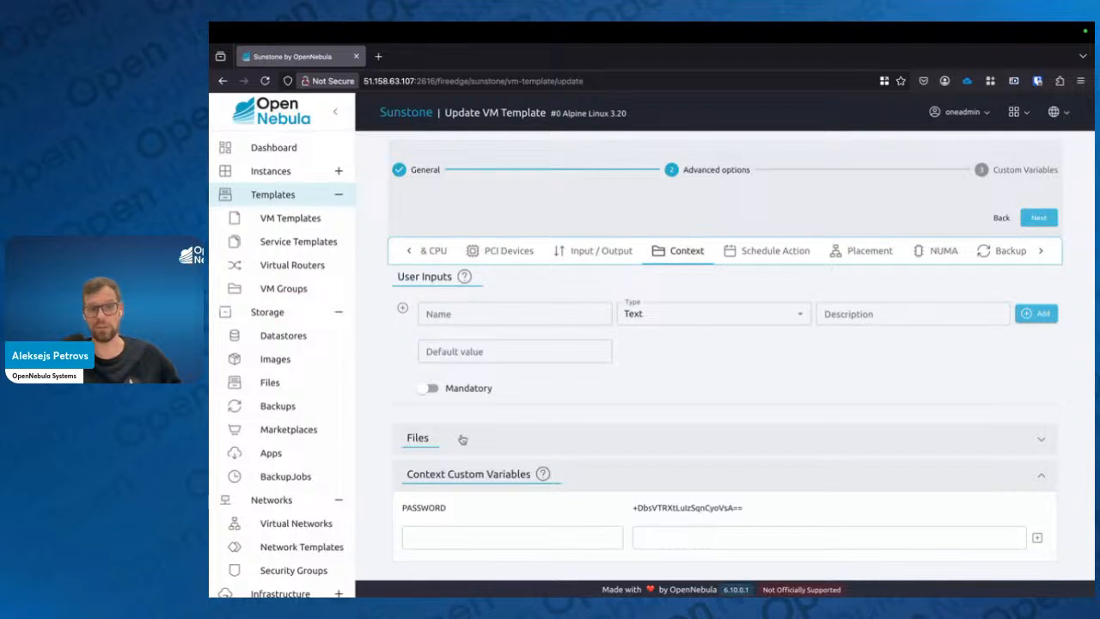
left_click(456, 535)
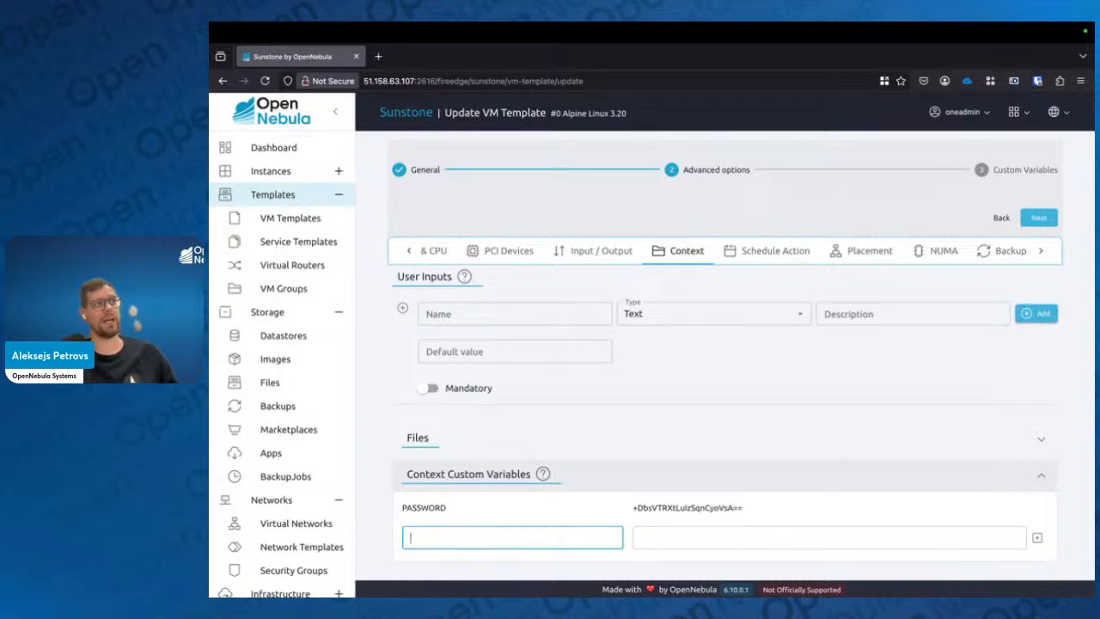
key("super+Tab")
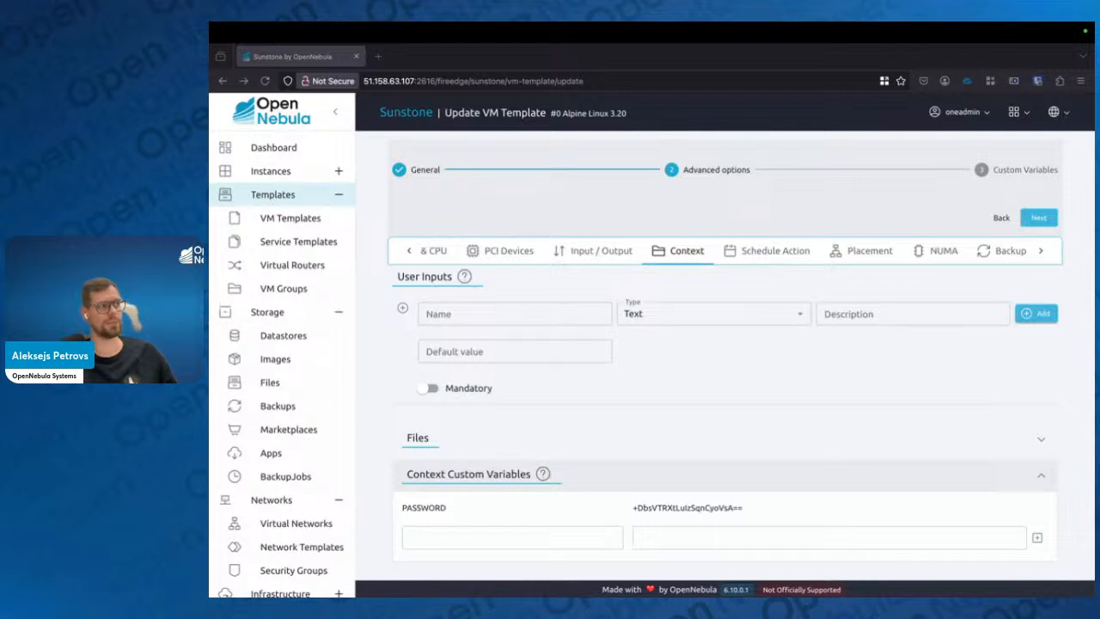
left_click(504, 538)
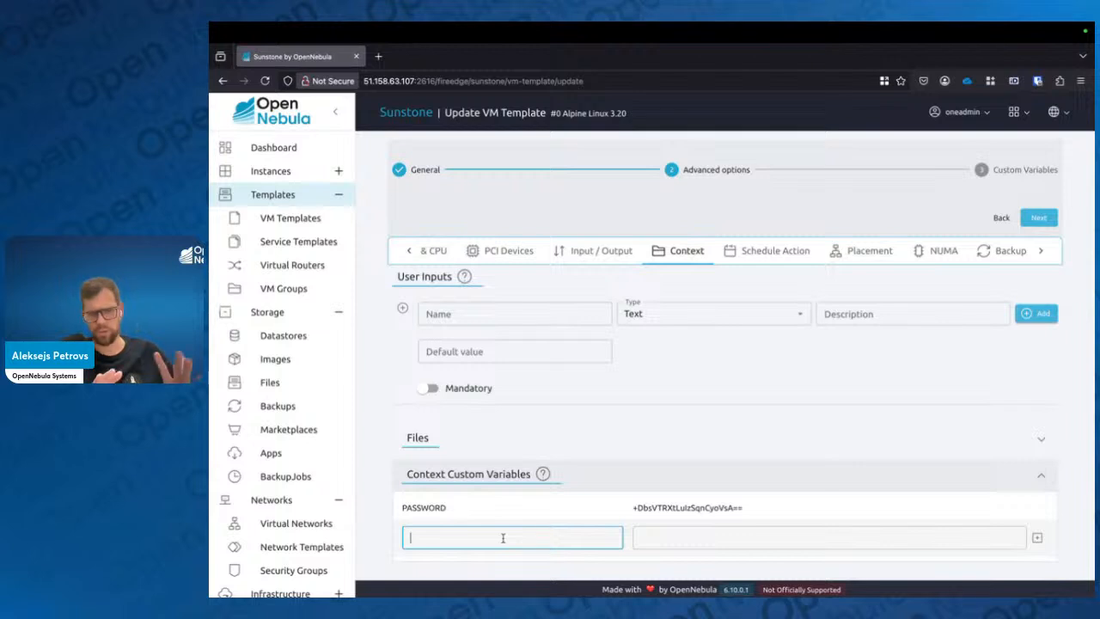
type("timezone")
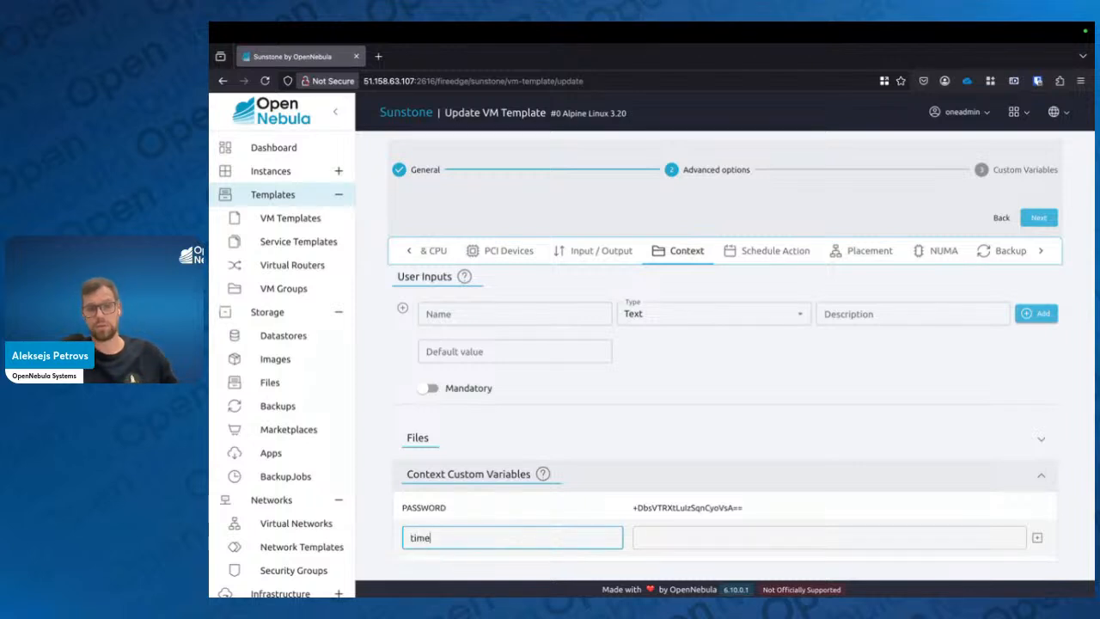
key("Tab")
type("Eur")
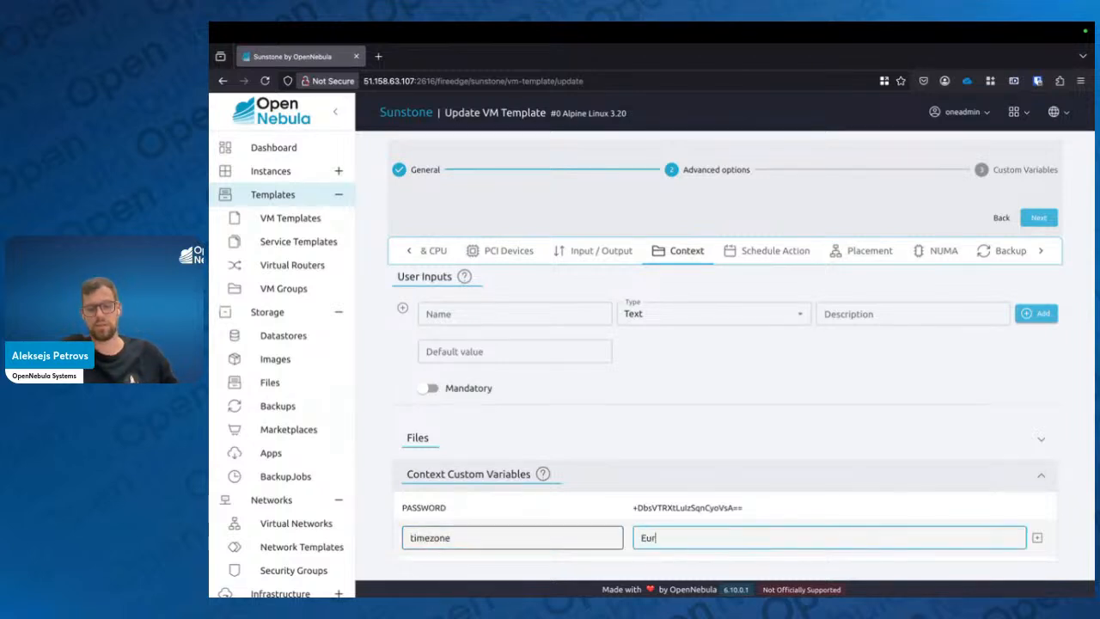
type("ope/Riga")
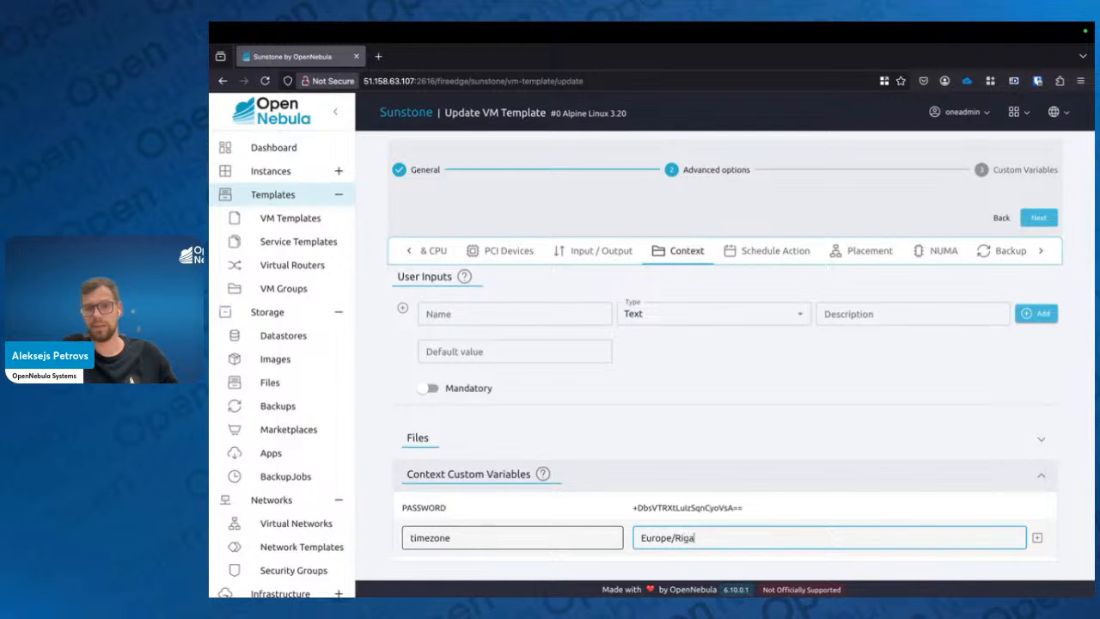
left_click(1034, 538)
Add a context custom variable SET_HOSTNAME with the value demo
left_click(555, 558)
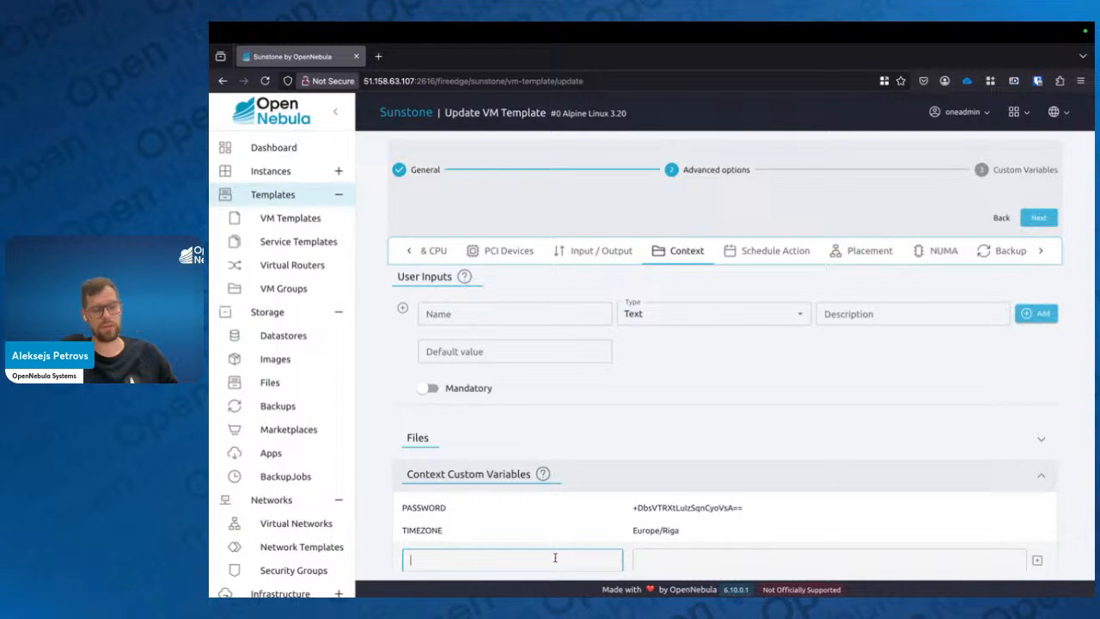
type("SET_HOSTNAME")
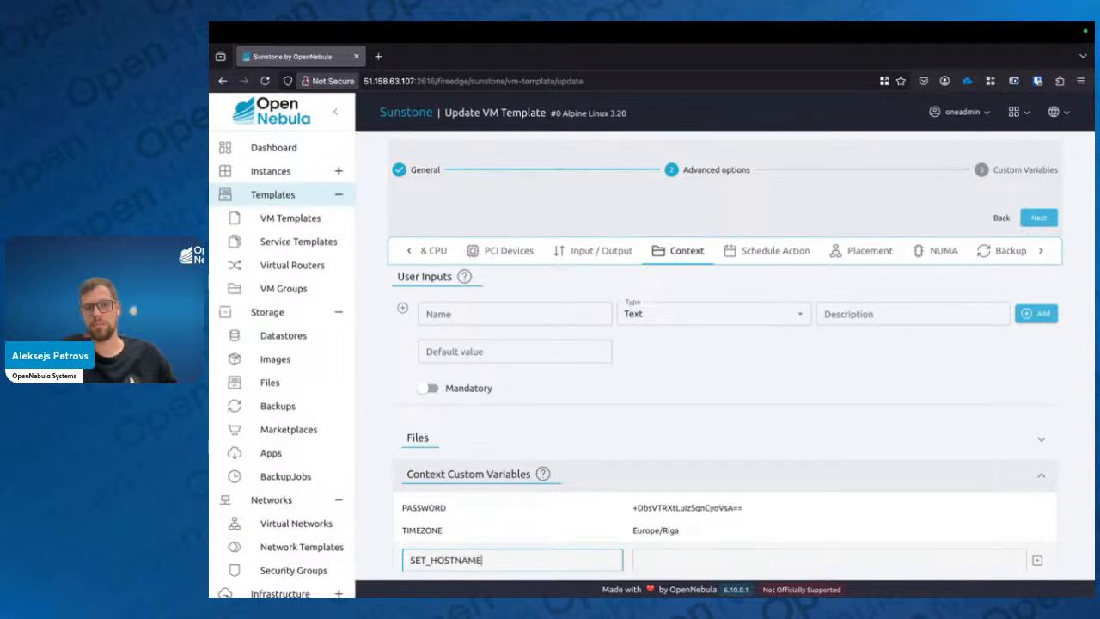
key("Tab")
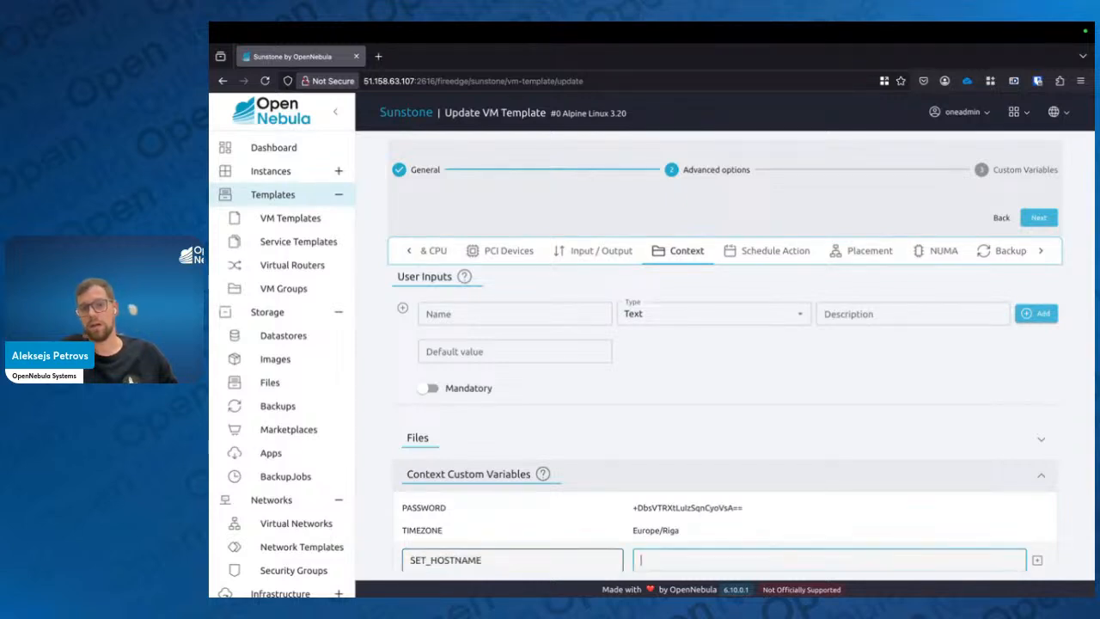
type("demo")
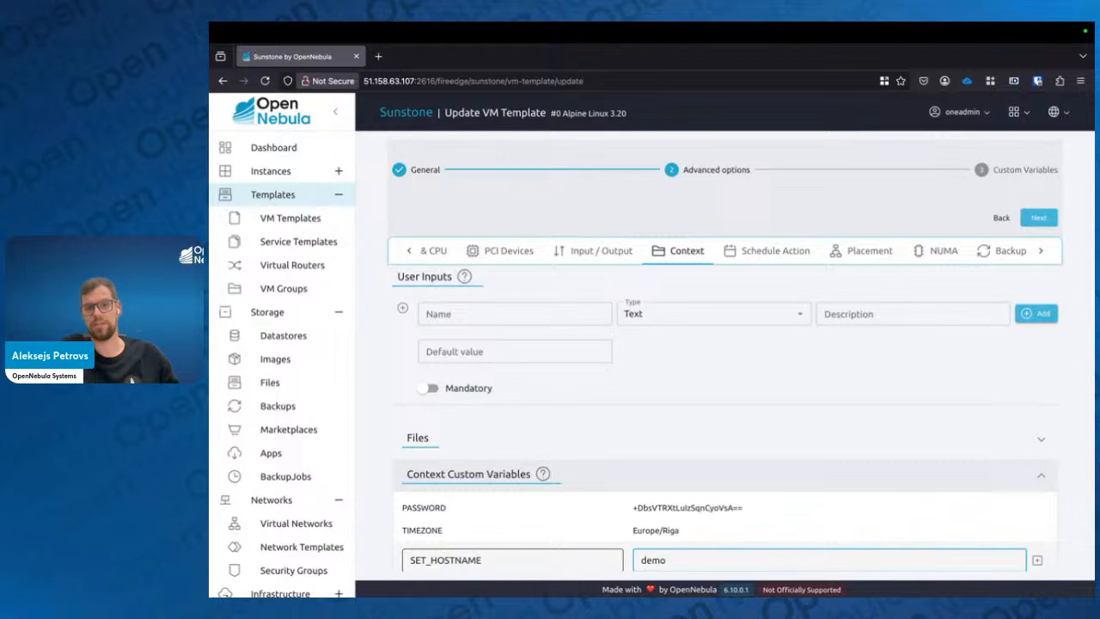
key("Return")
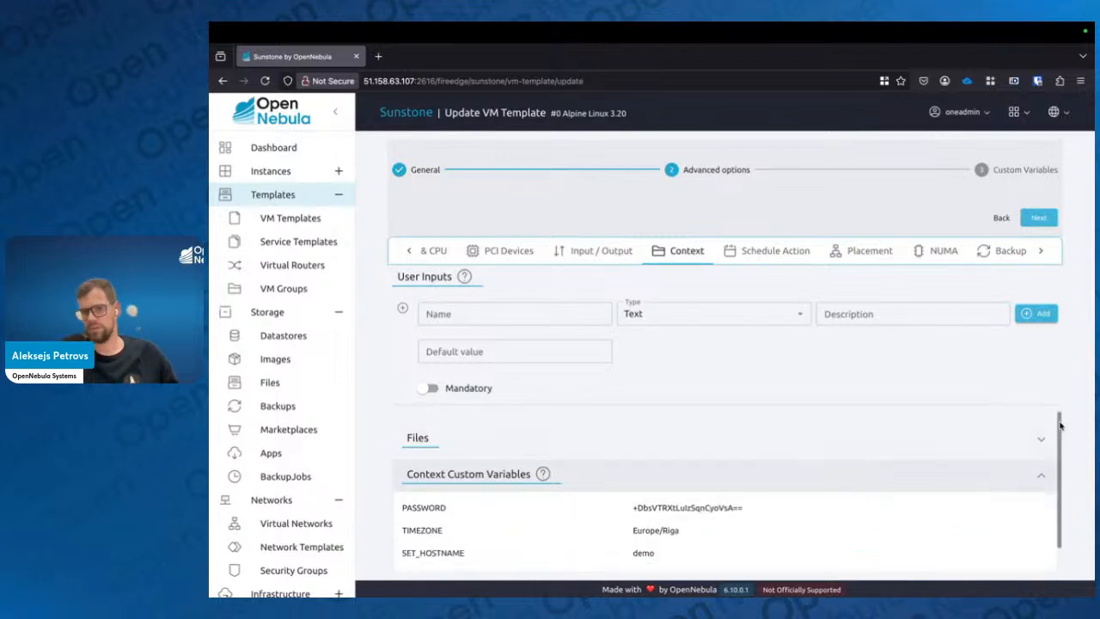
Advance to Custom Variables and finish updating the VM template
scroll(835, 432, "down", 1)
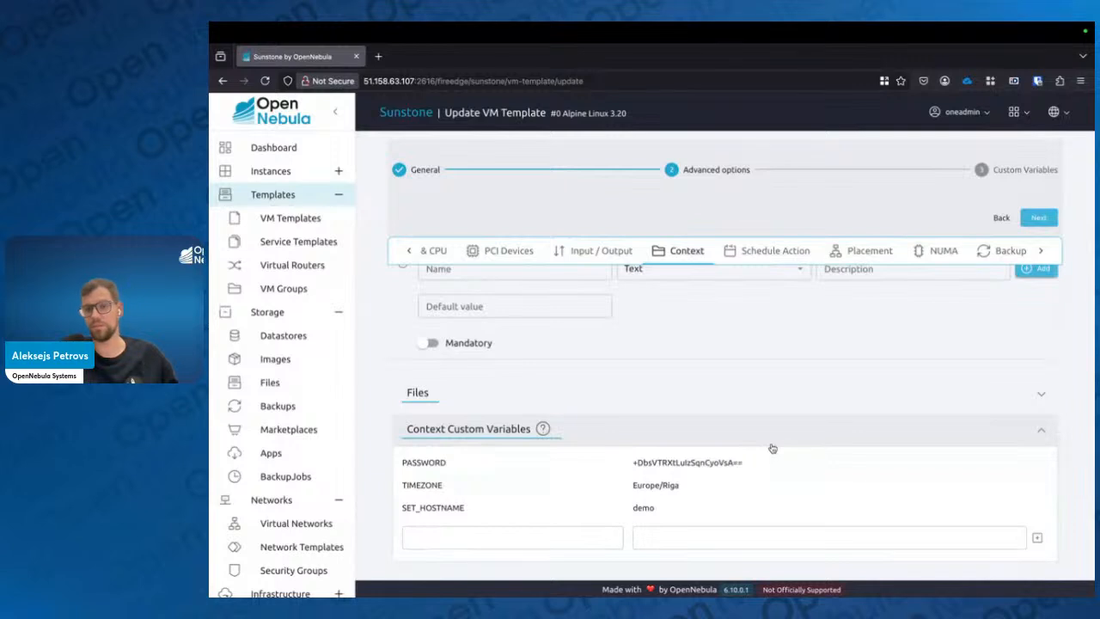
left_click(434, 534)
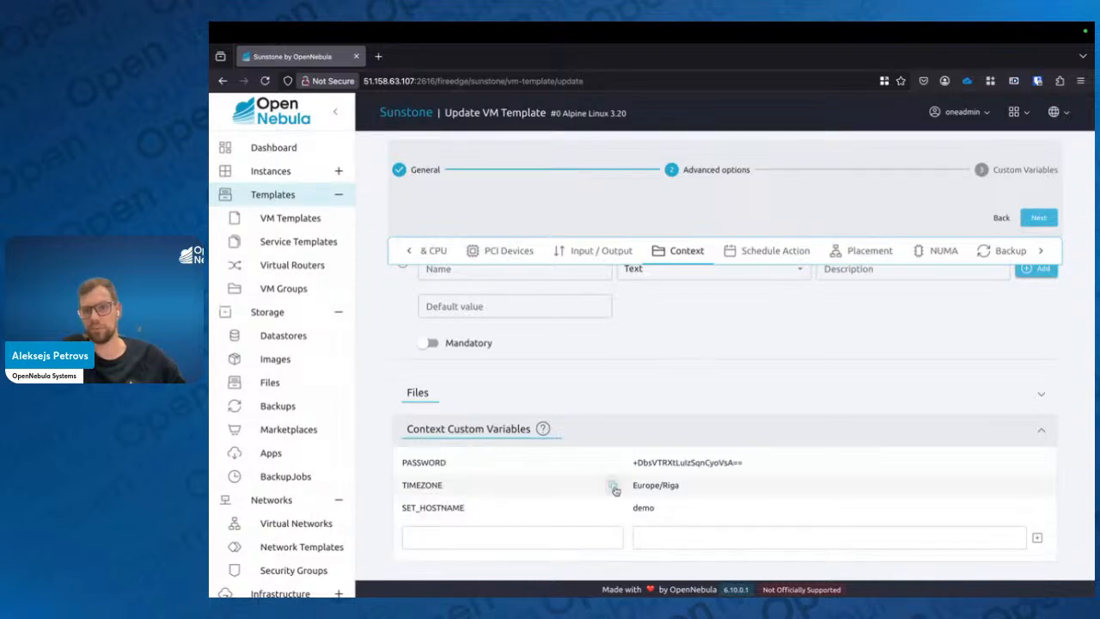
scroll(682, 442, "up", 1)
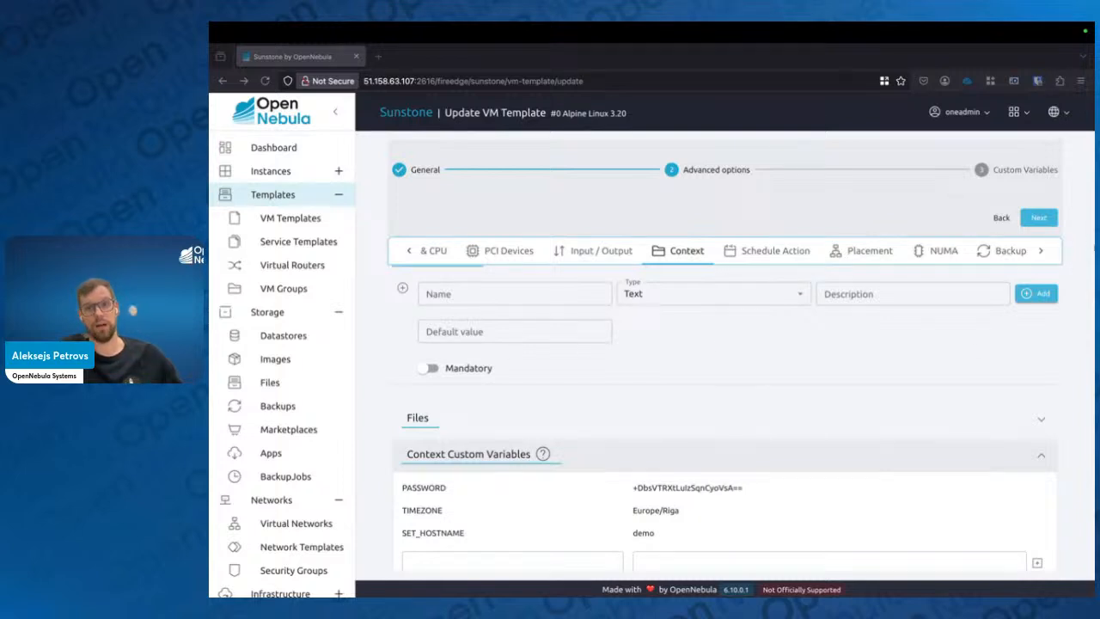
left_click(1044, 218)
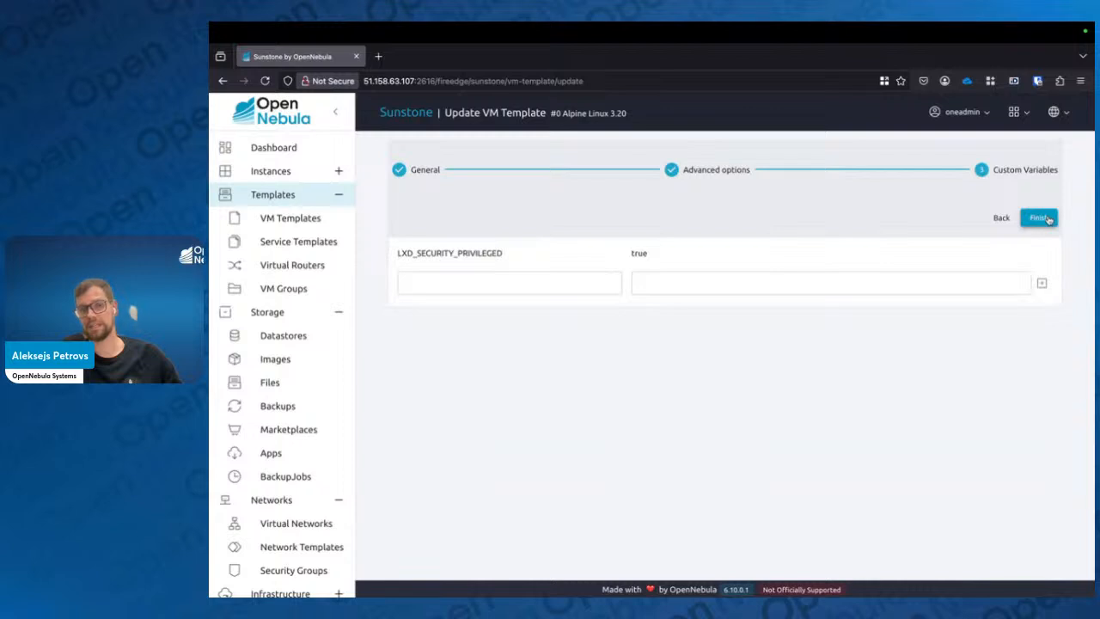
left_click(1039, 219)
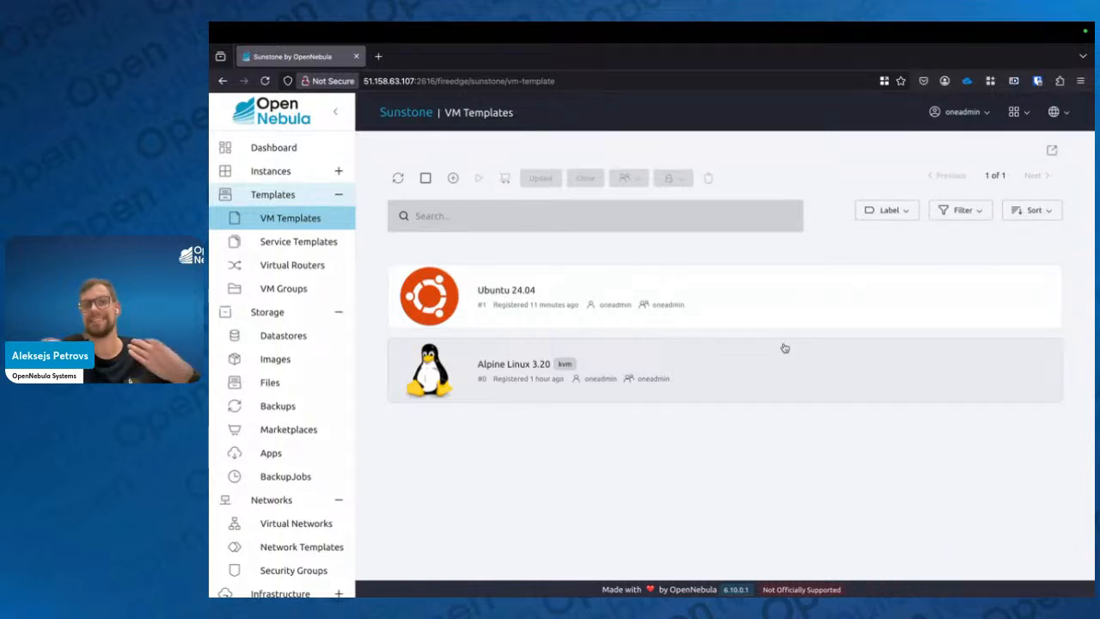
Start instantiating the Alpine Linux 3.20 template and set the number of instances to 4
left_click(739, 365)
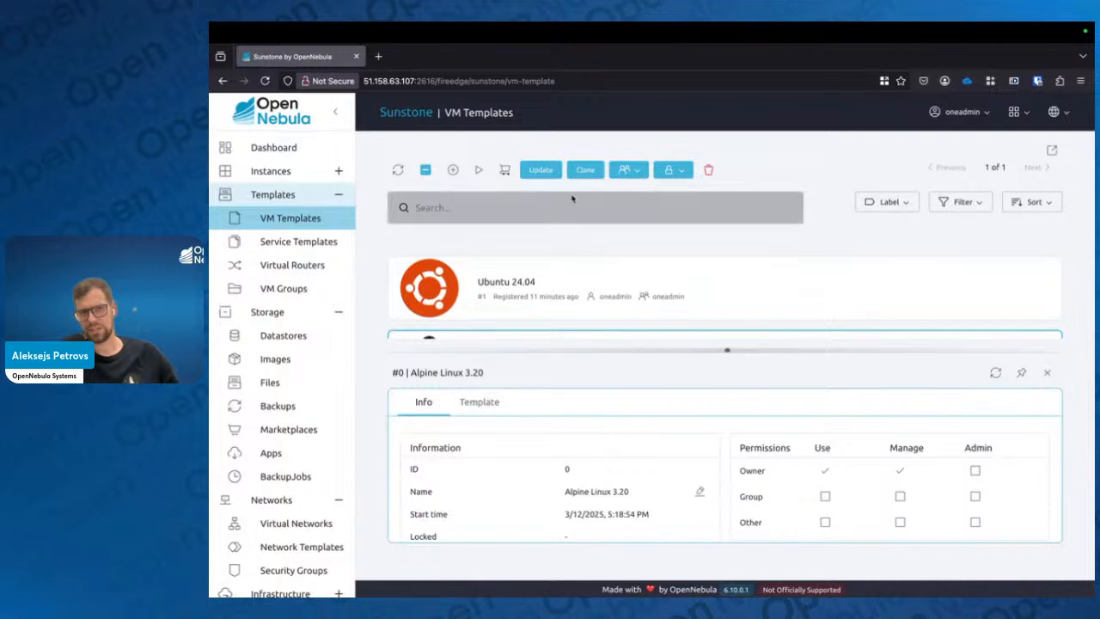
left_click(480, 171)
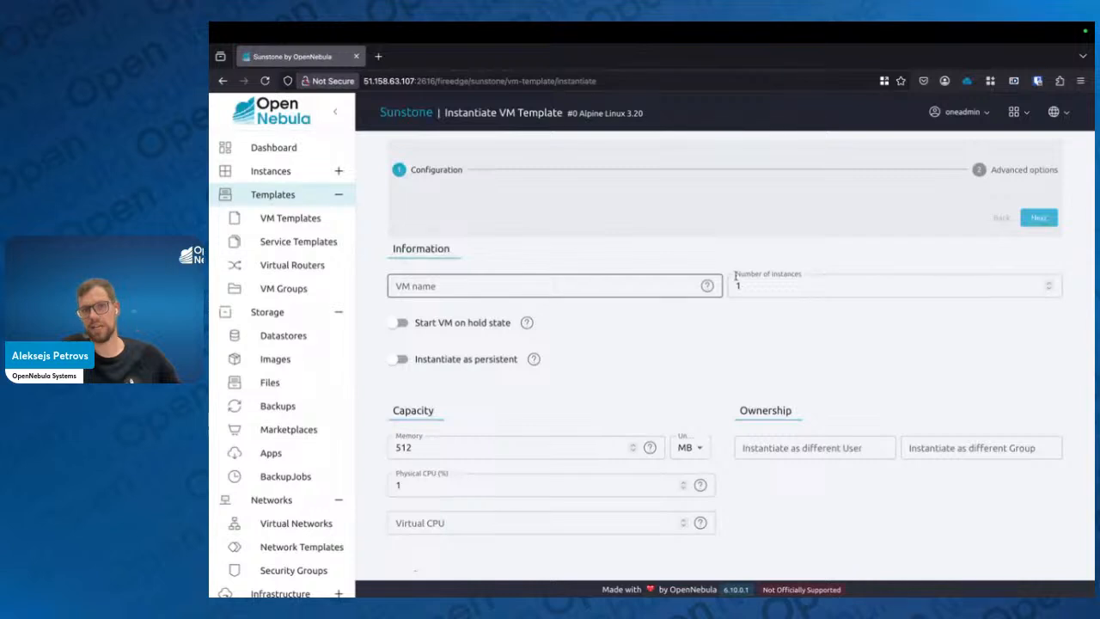
left_click(815, 280)
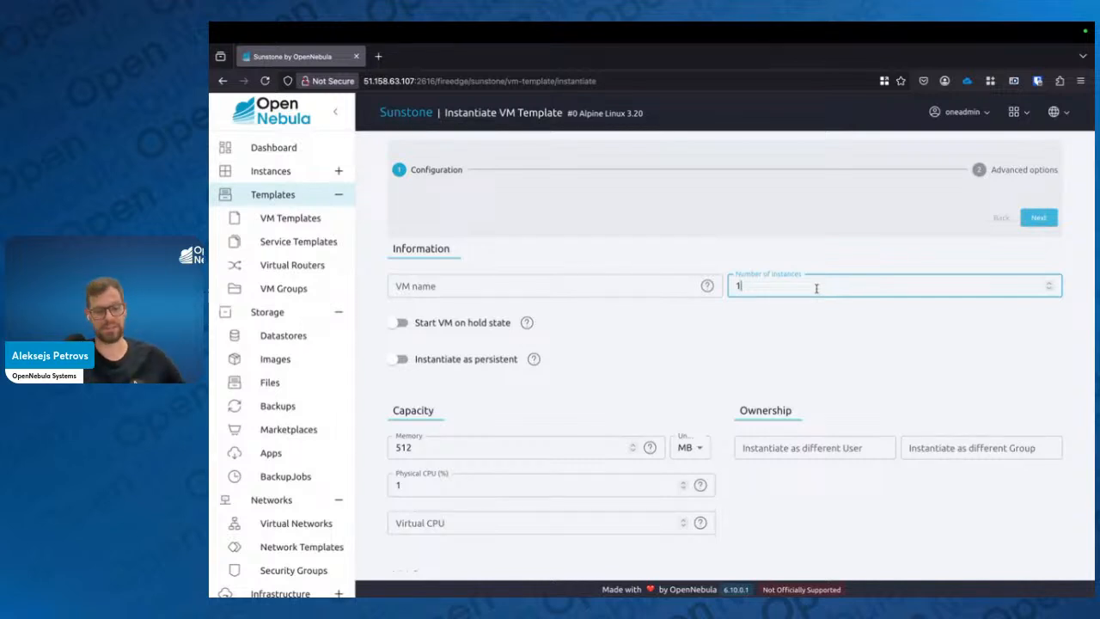
key("BackSpace")
type("4")
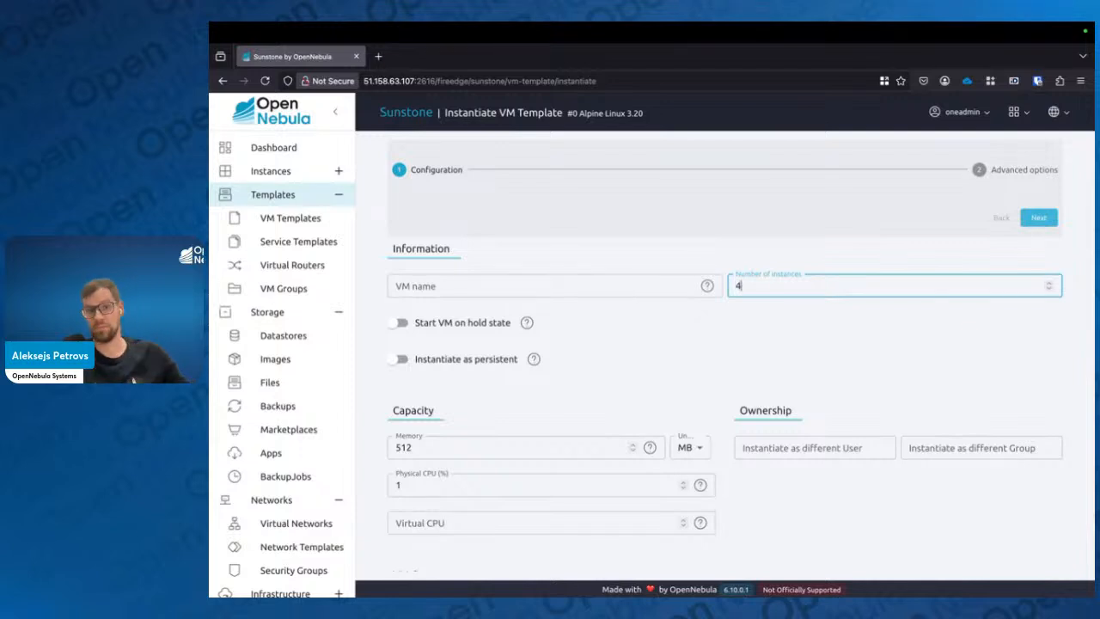
Set the VM name to alpine-%idx so each instance gets its index
left_click(628, 283)
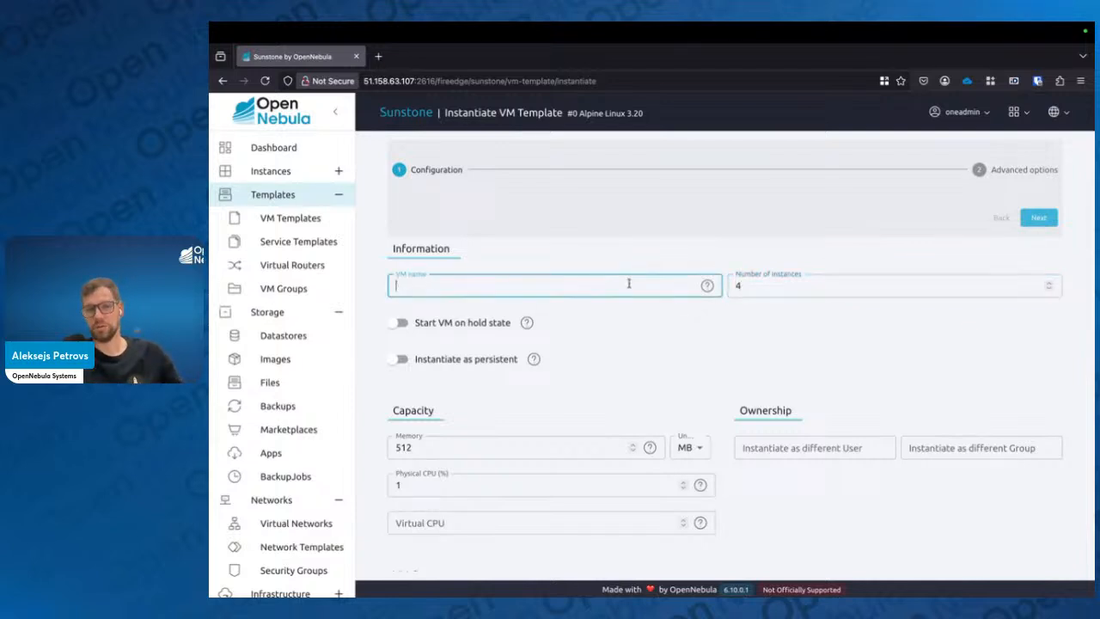
type("al")
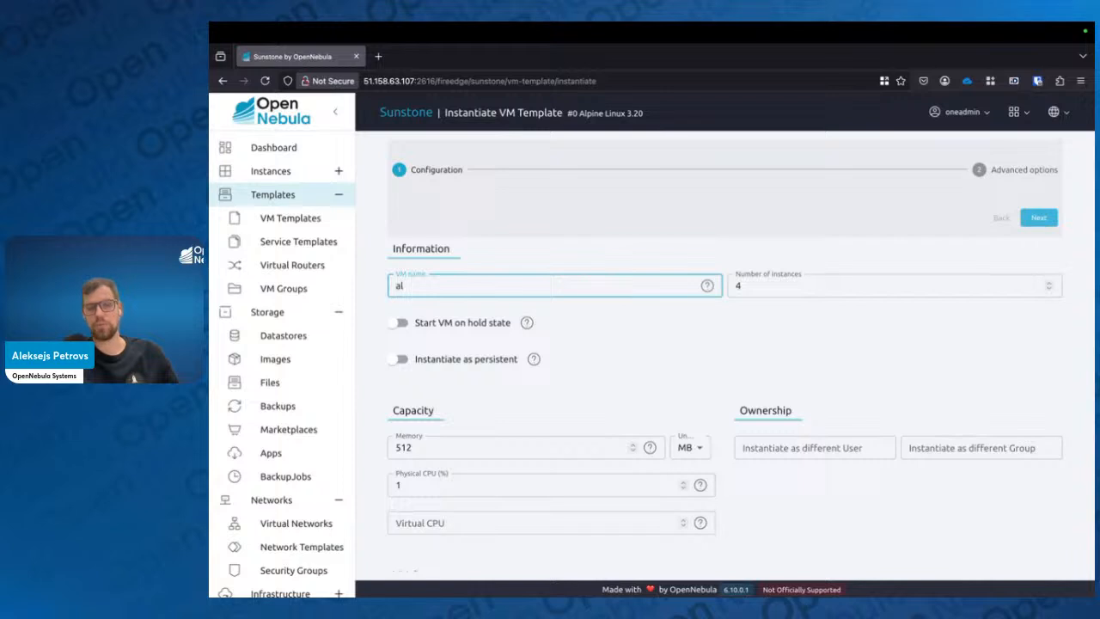
type("pine-")
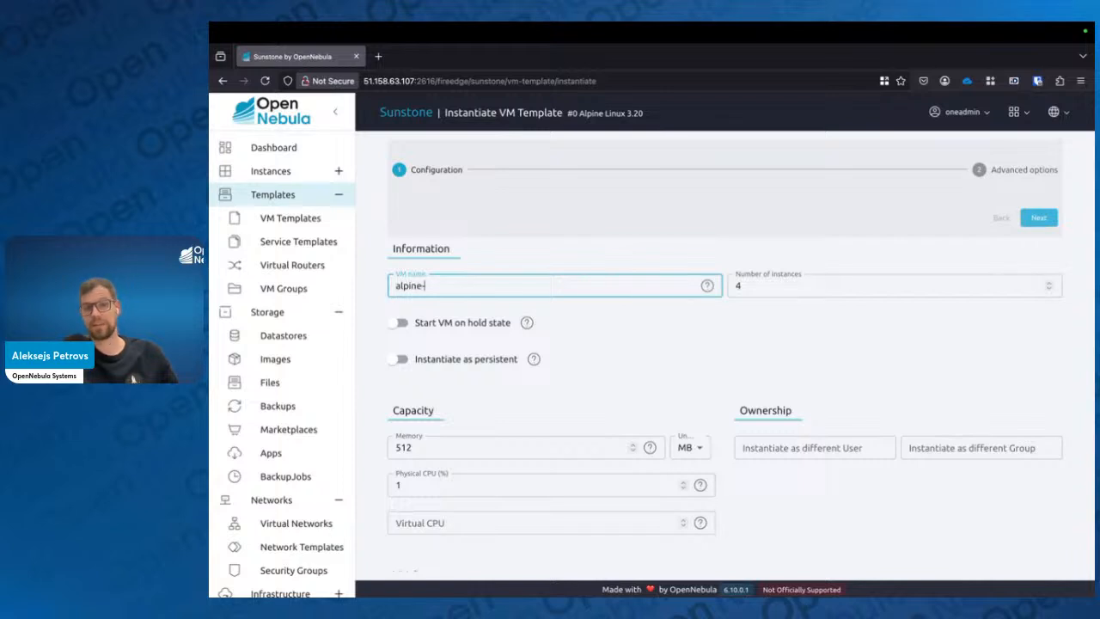
type("%")
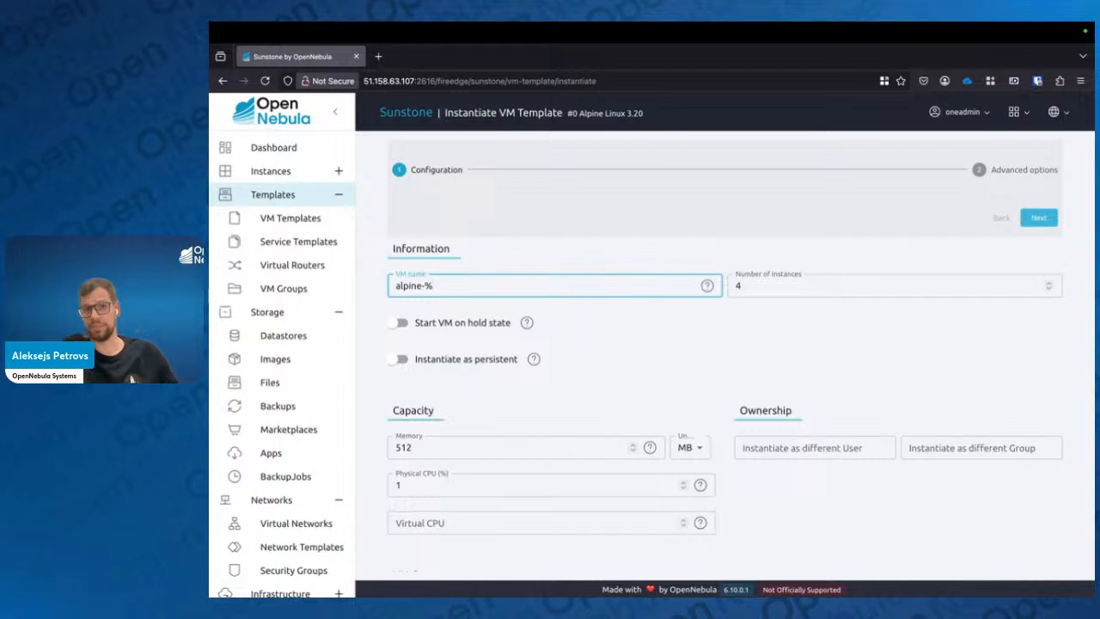
type("idx")
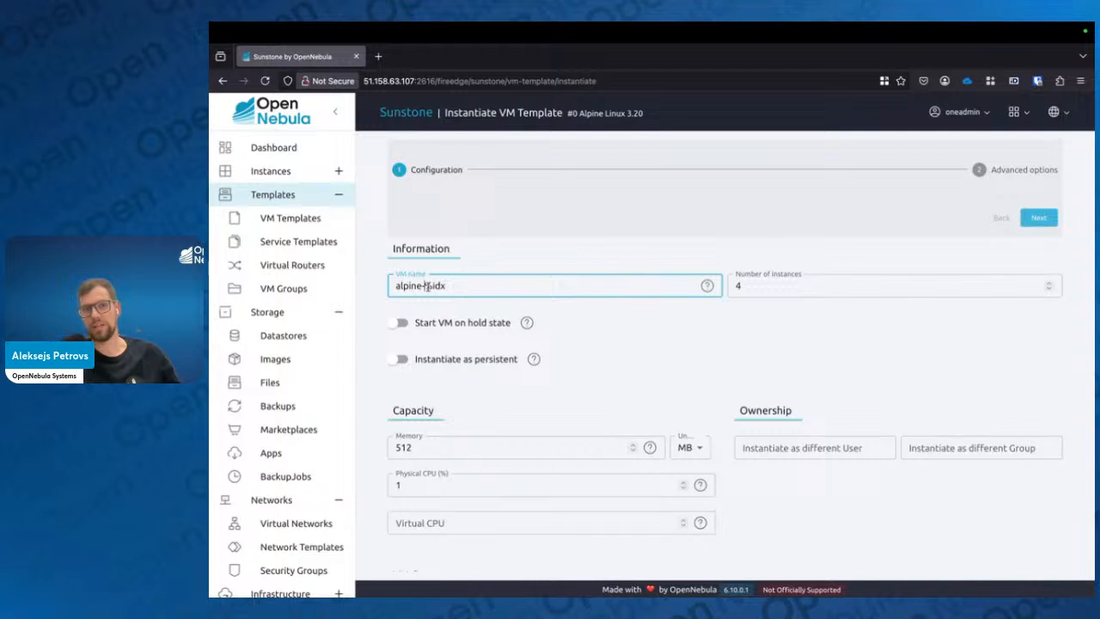
left_click_drag(425, 285, 446, 286)
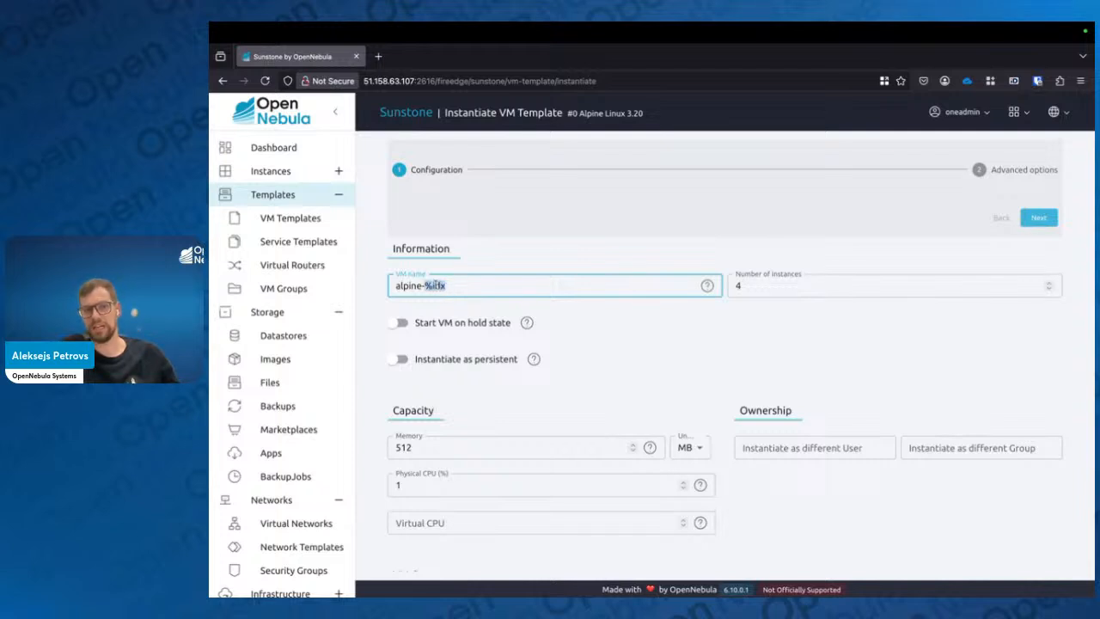
left_click(447, 287)
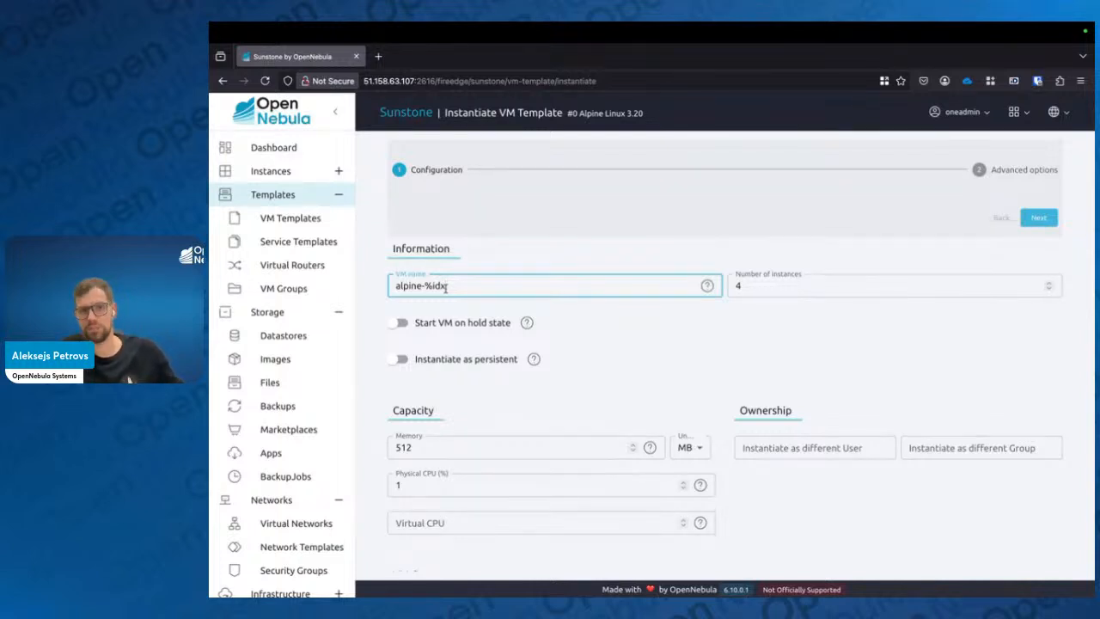
left_click(756, 288)
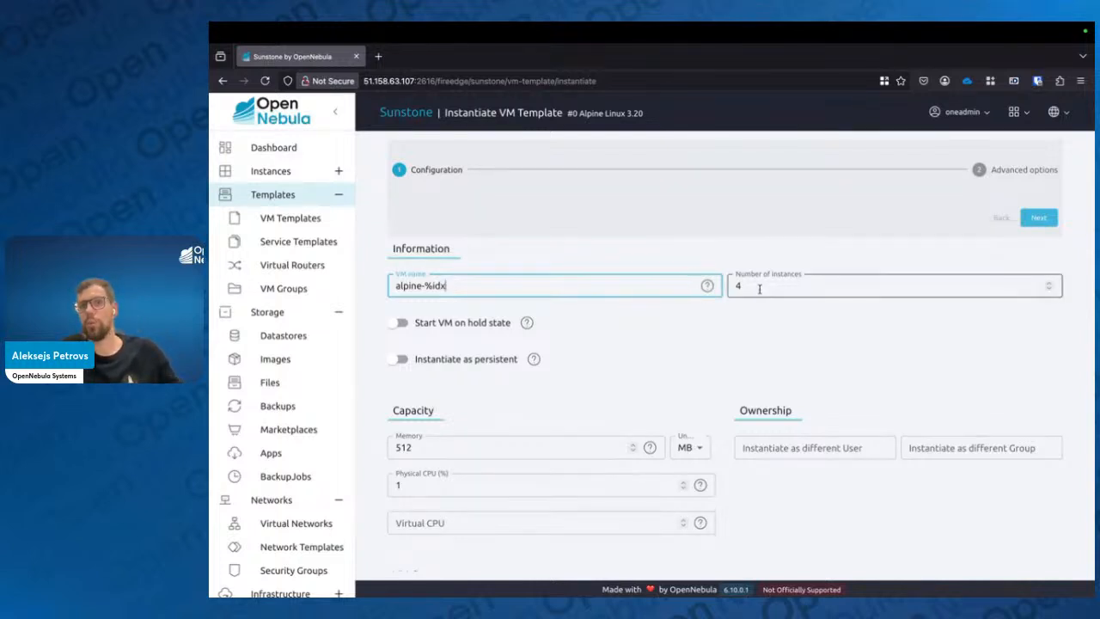
left_click(737, 335)
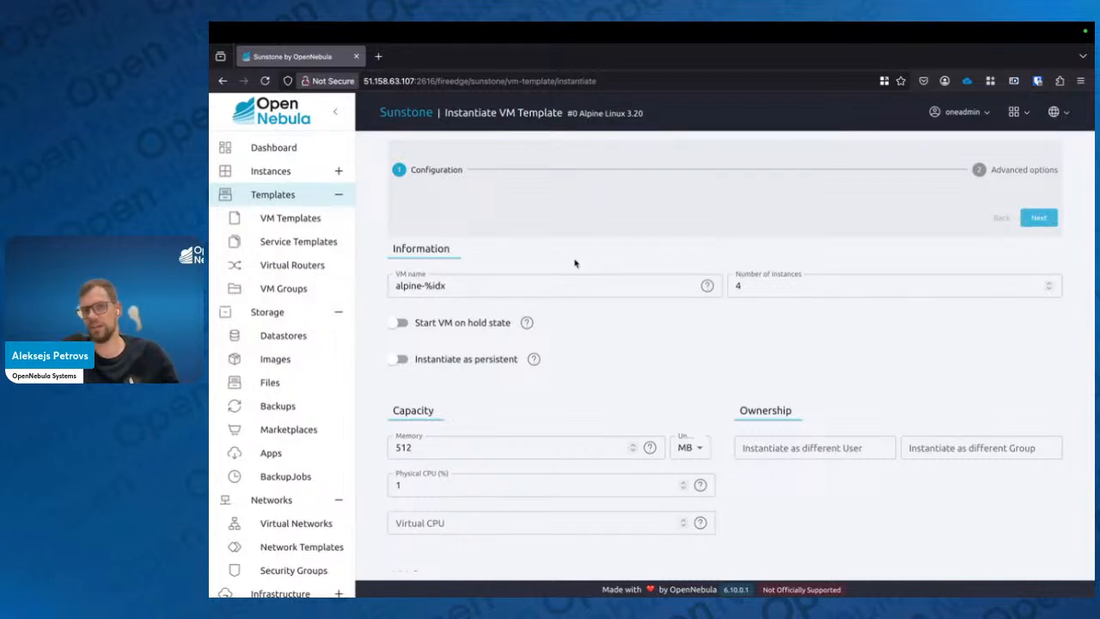
Proceed to the advanced options, review the network, and finish instantiating the VMs
left_click(1037, 219)
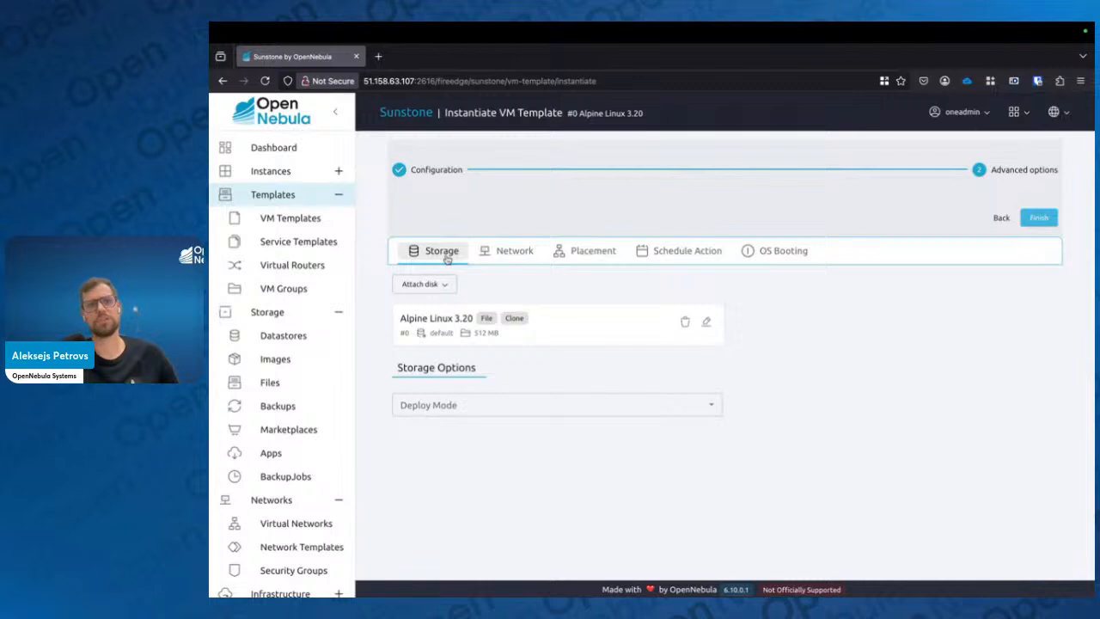
left_click(504, 253)
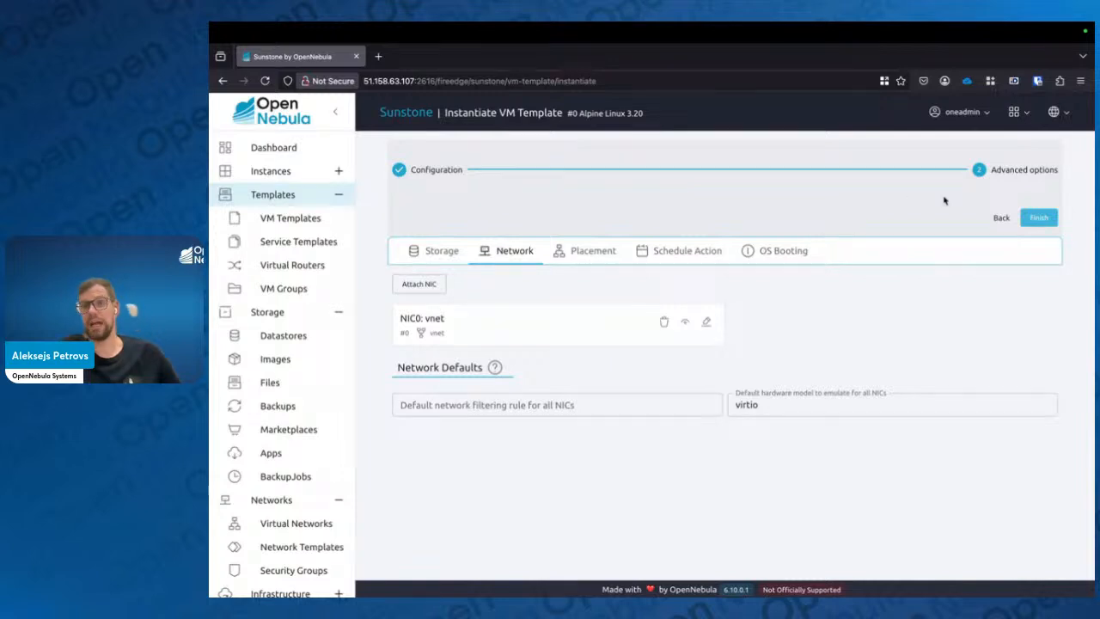
left_click(1037, 218)
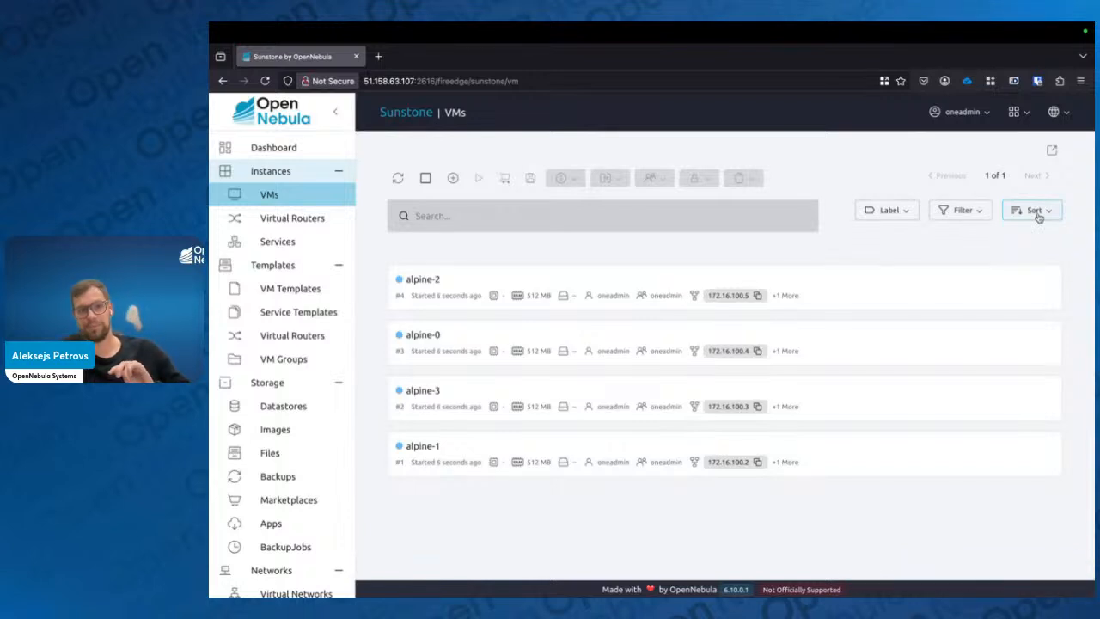
Refresh the VM list, open the alpine-3 VNC console, and close its browser tab
left_click(400, 178)
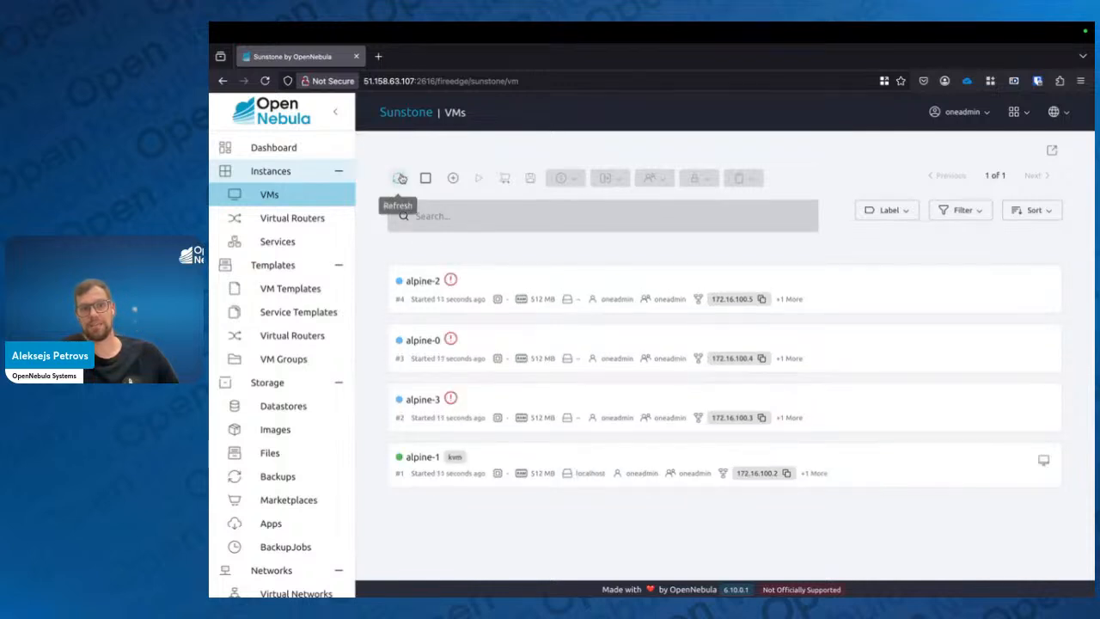
left_click(401, 177)
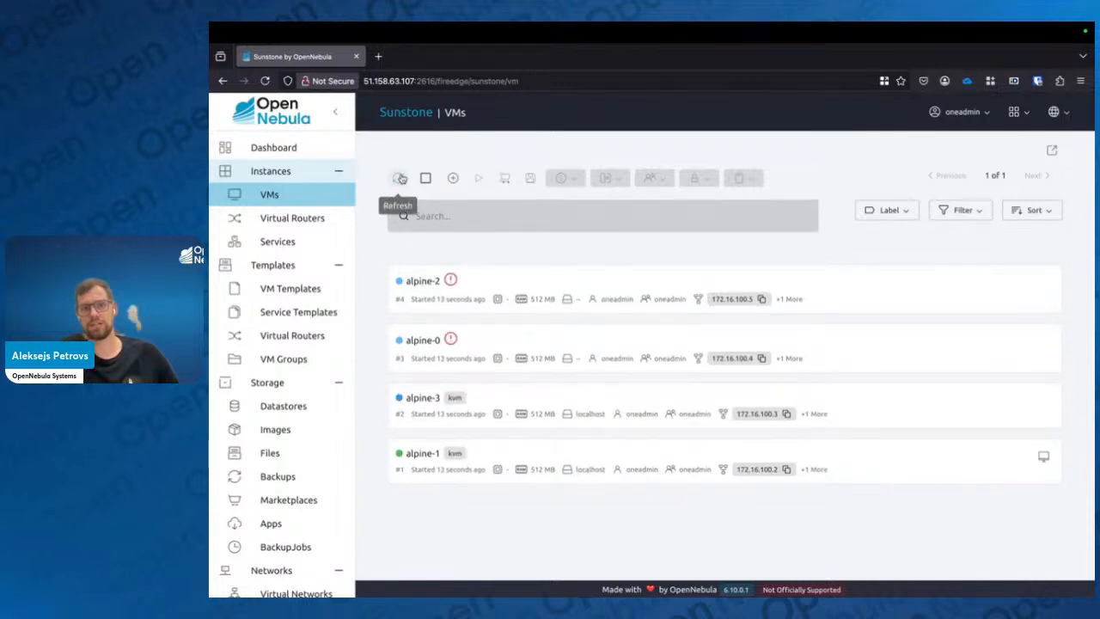
left_click(400, 178)
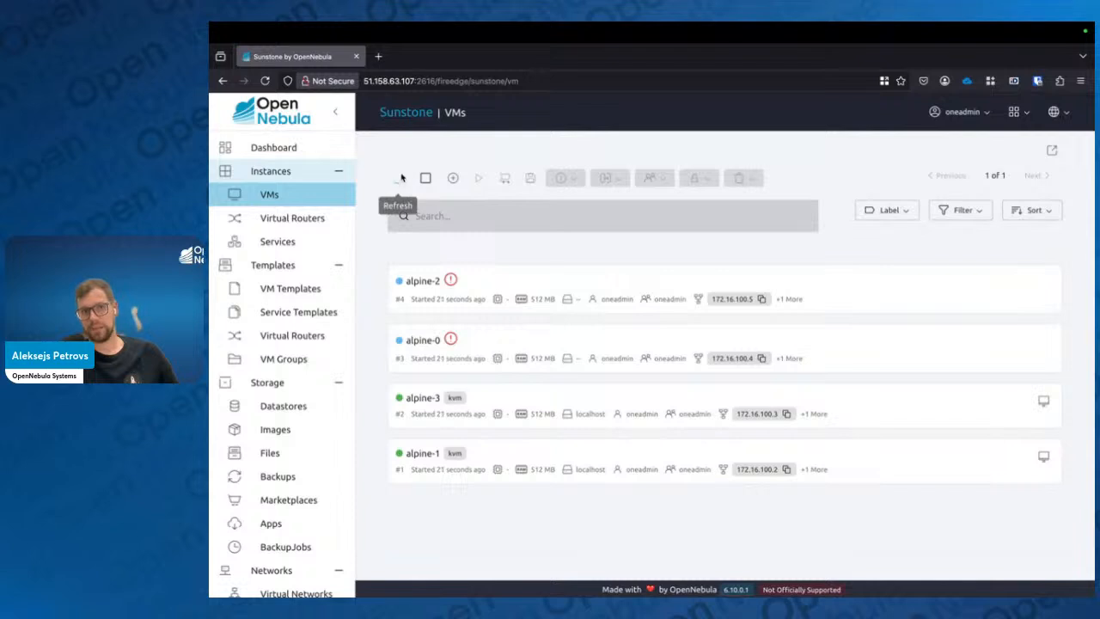
left_click(1042, 398)
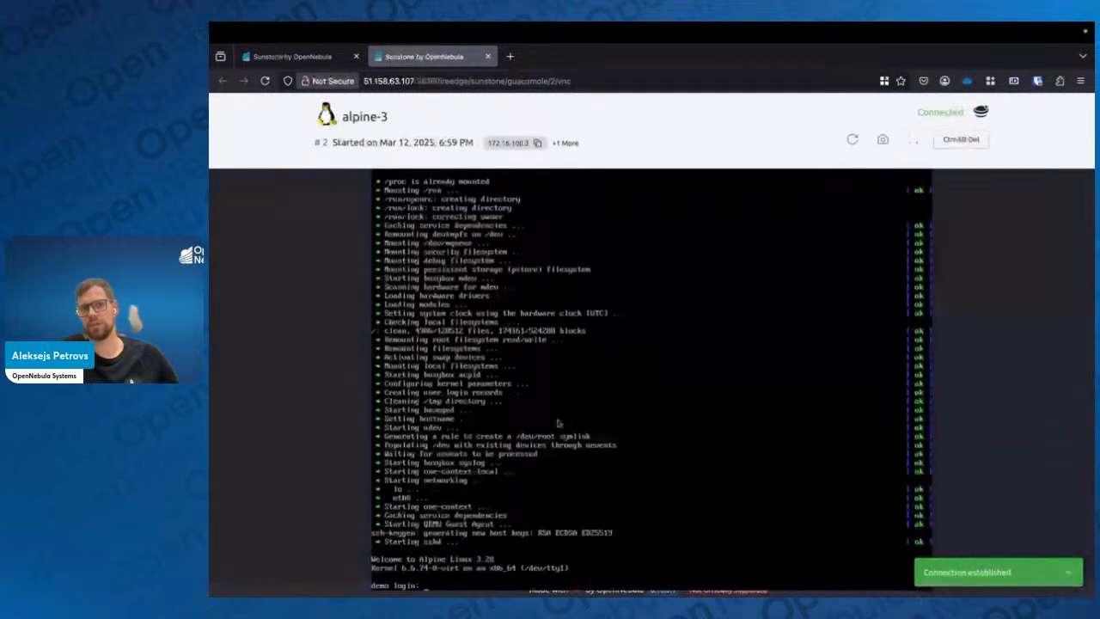
left_click(487, 56)
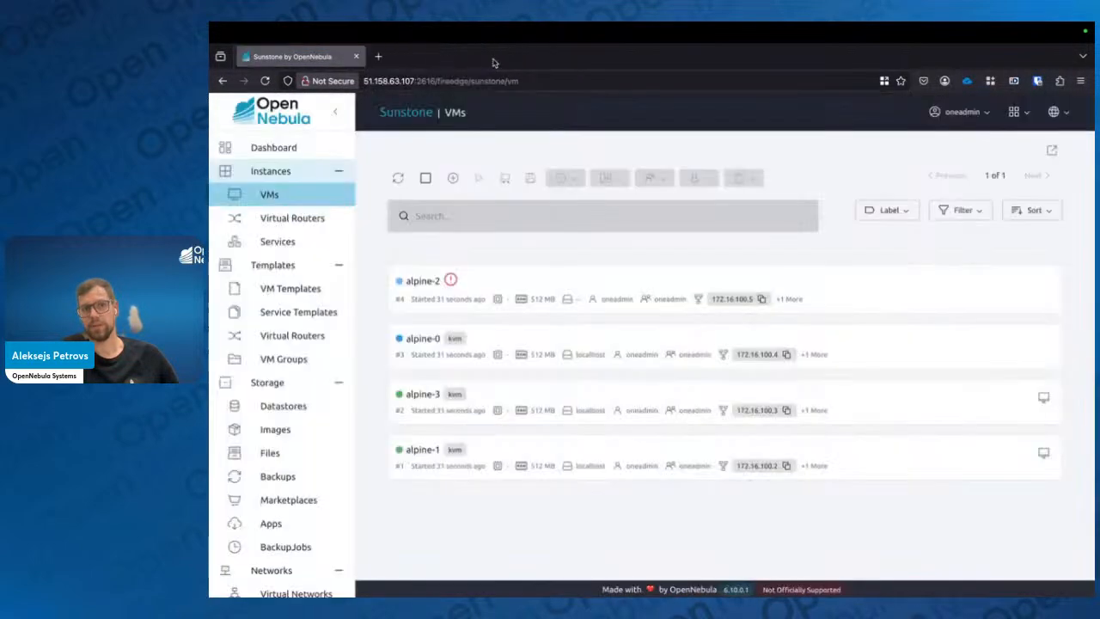
Refresh the VM list and open alpine-1's details to view its storage and network tabs
left_click(398, 178)
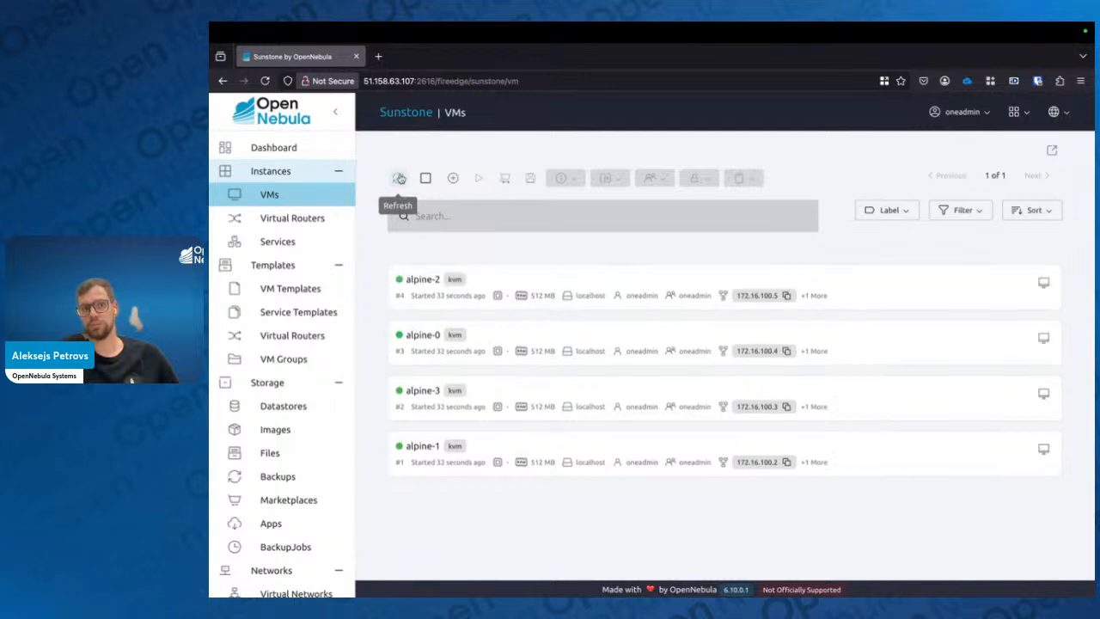
left_click(674, 444)
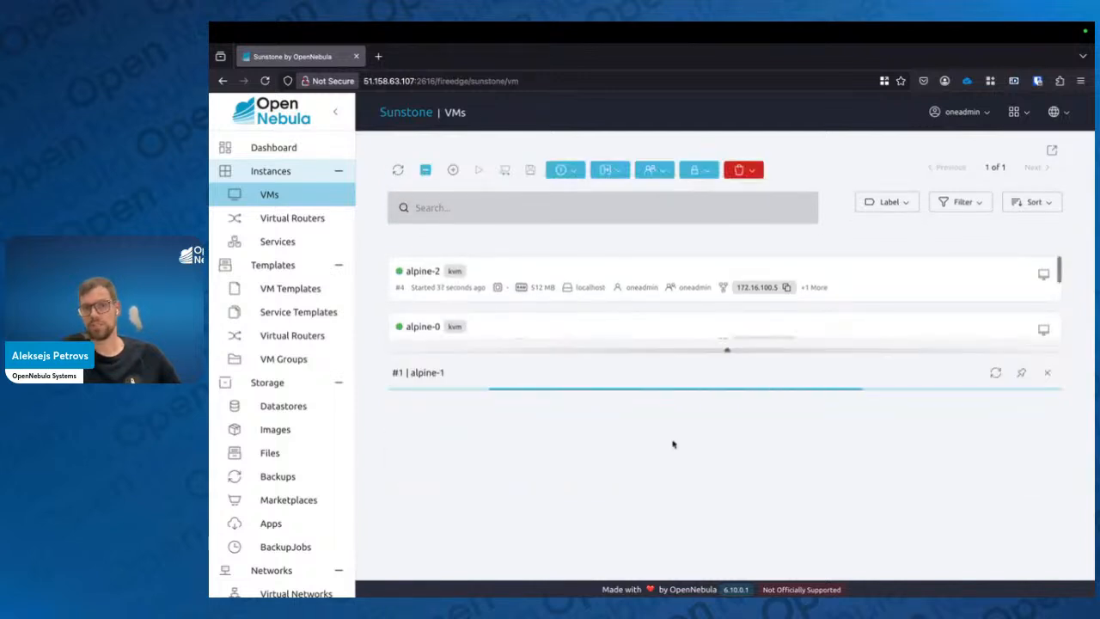
left_click_drag(732, 310, 727, 191)
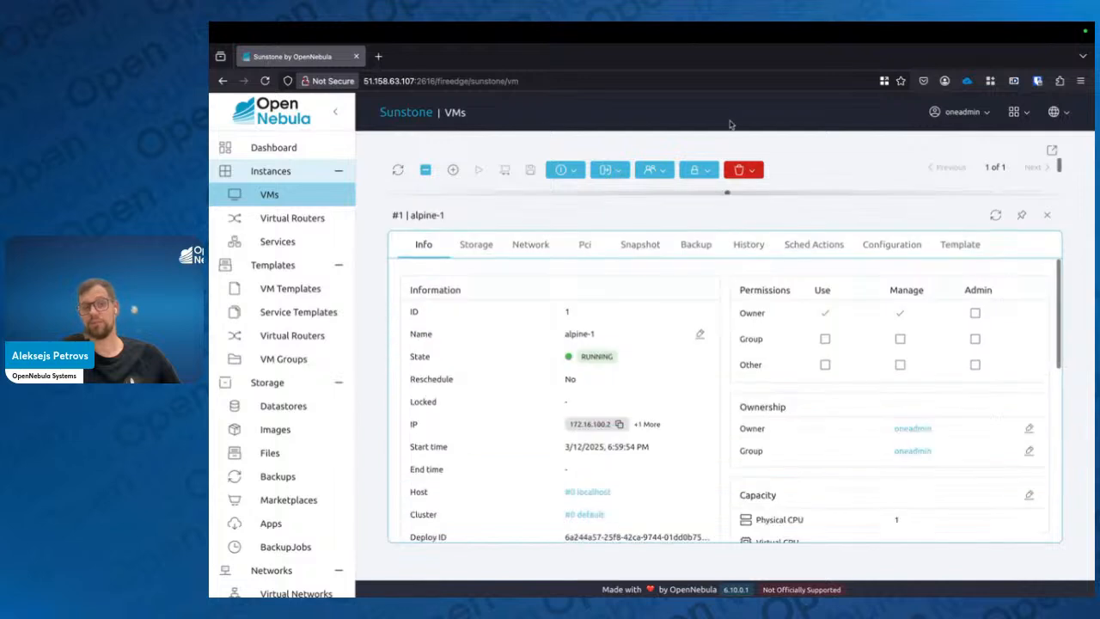
left_click(477, 244)
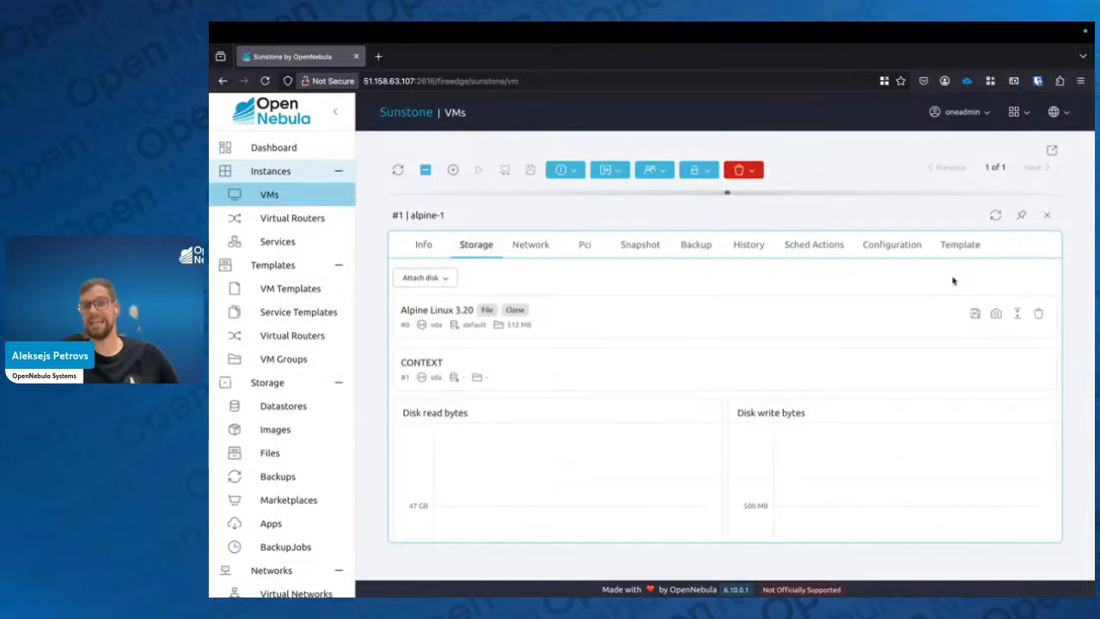
left_click(528, 245)
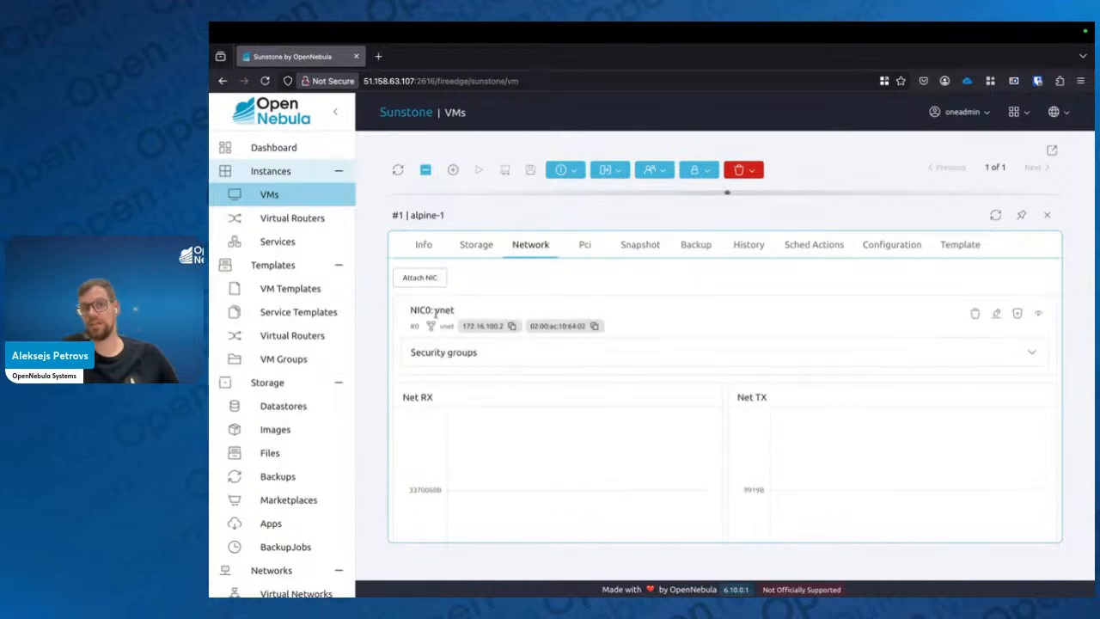
Attach a new NIC on the private_net network to alpine-1
left_click(415, 284)
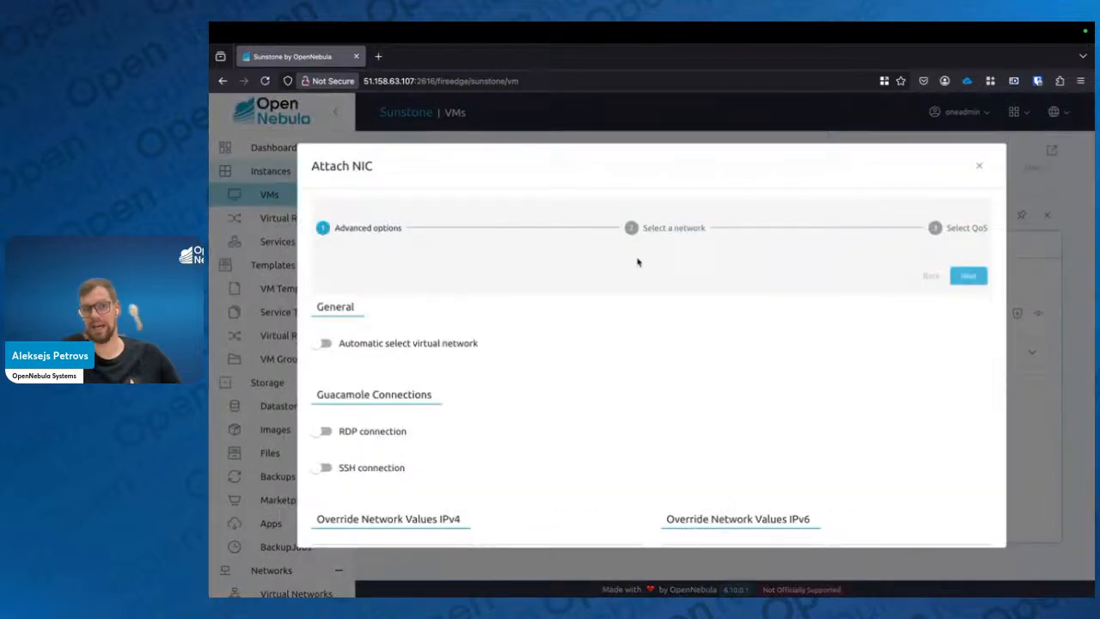
left_click(651, 233)
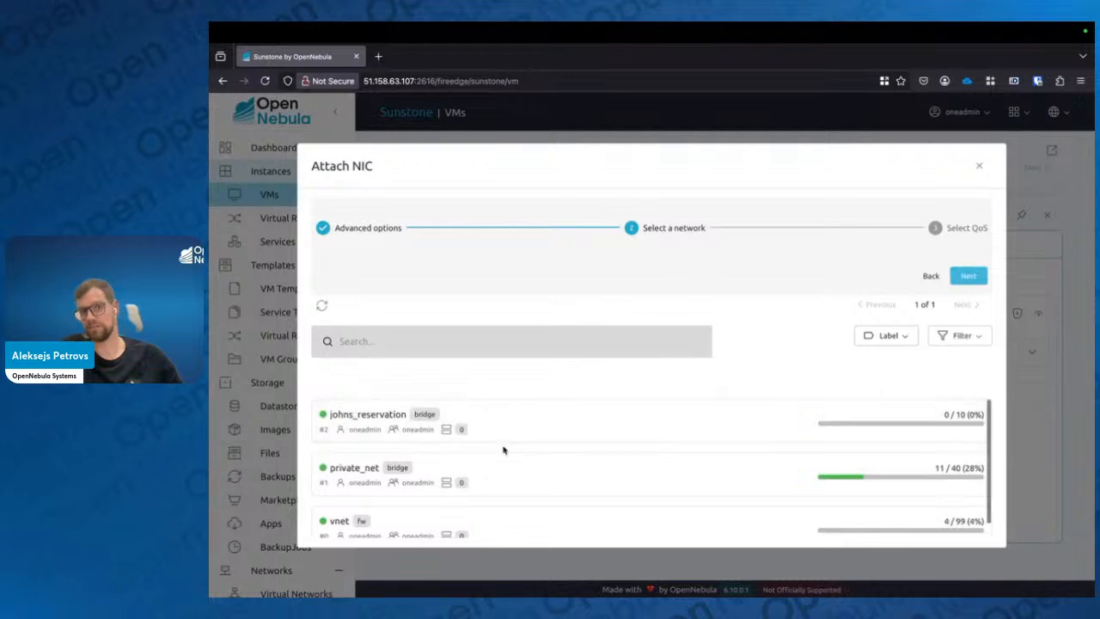
left_click(497, 481)
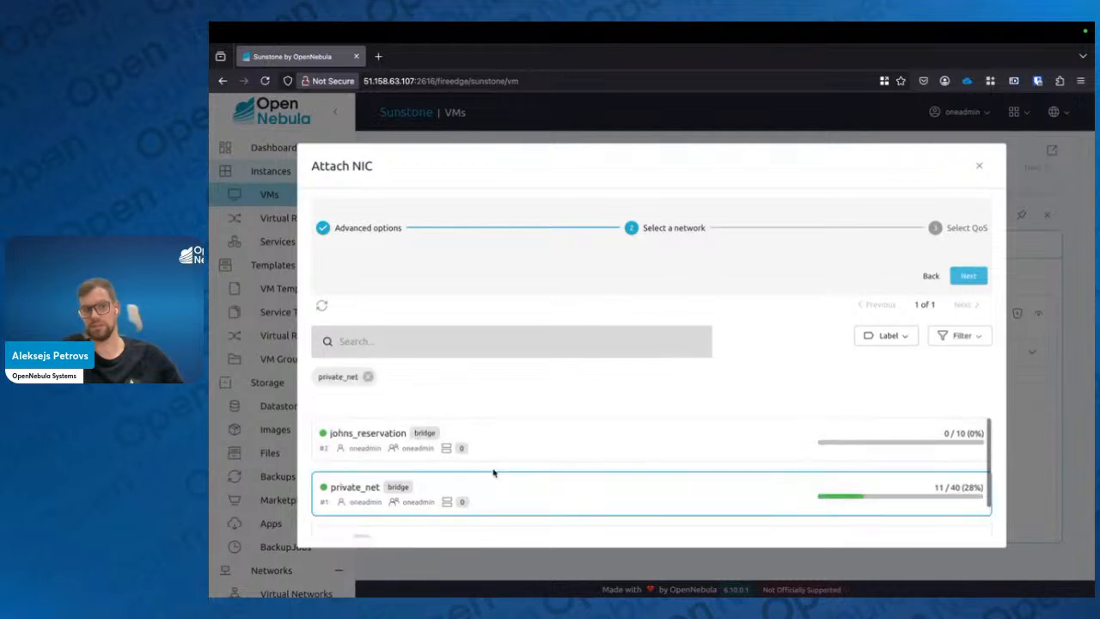
left_click(971, 279)
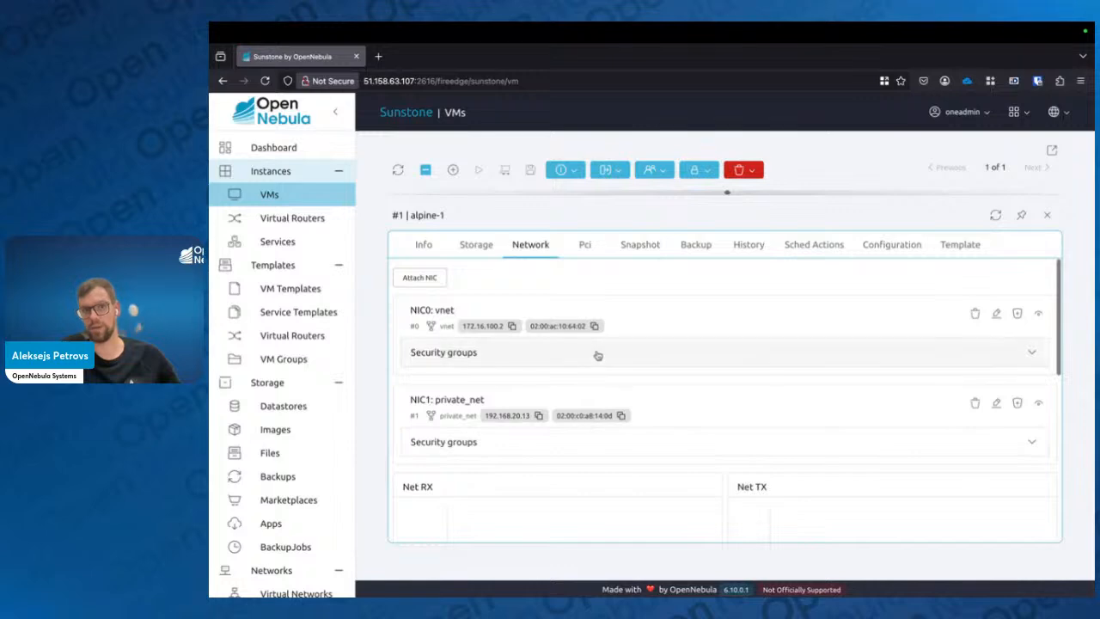
Review alpine-1's Snapshot and Configuration tabs, scrolling through the context values
left_click(640, 248)
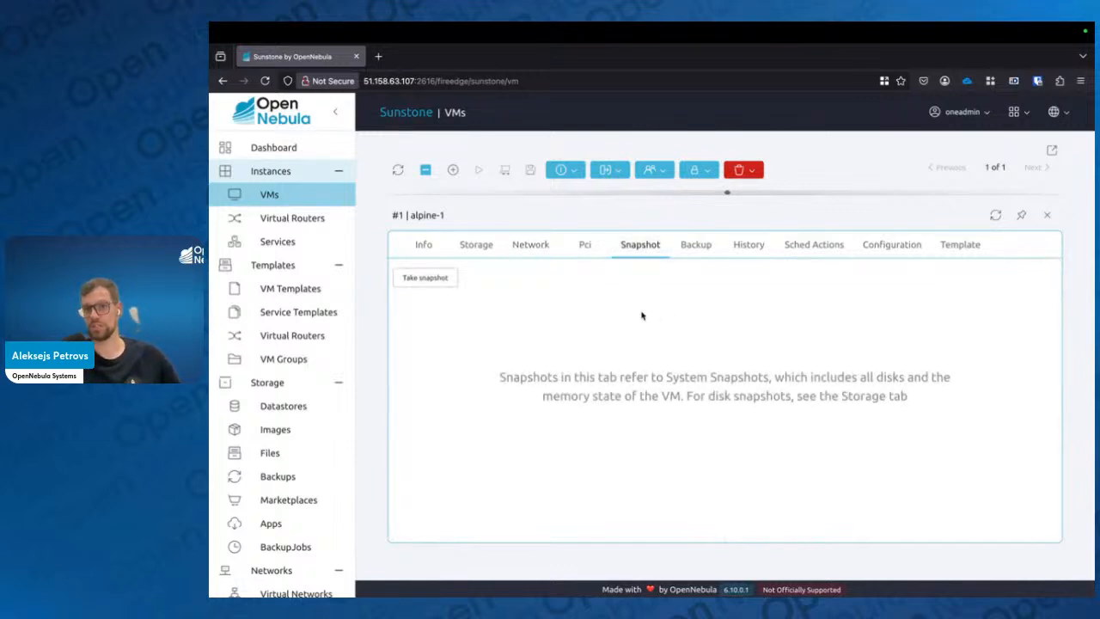
left_click(895, 248)
scroll(715, 396, "down", 2)
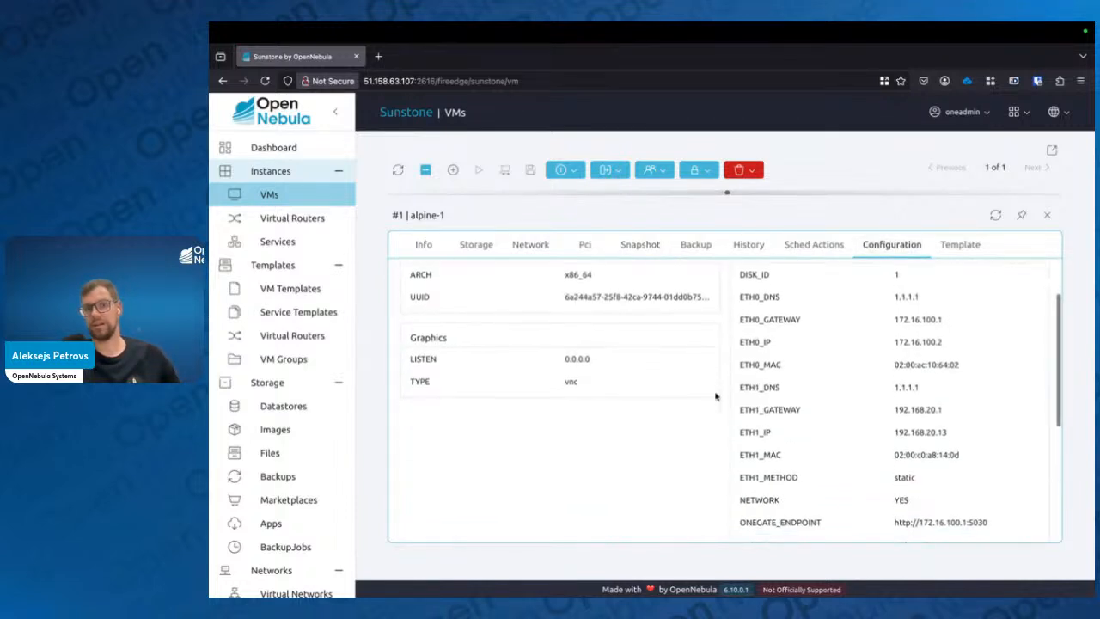
scroll(715, 396, "up", 2)
scroll(715, 396, "down", 1)
scroll(715, 396, "down", 4)
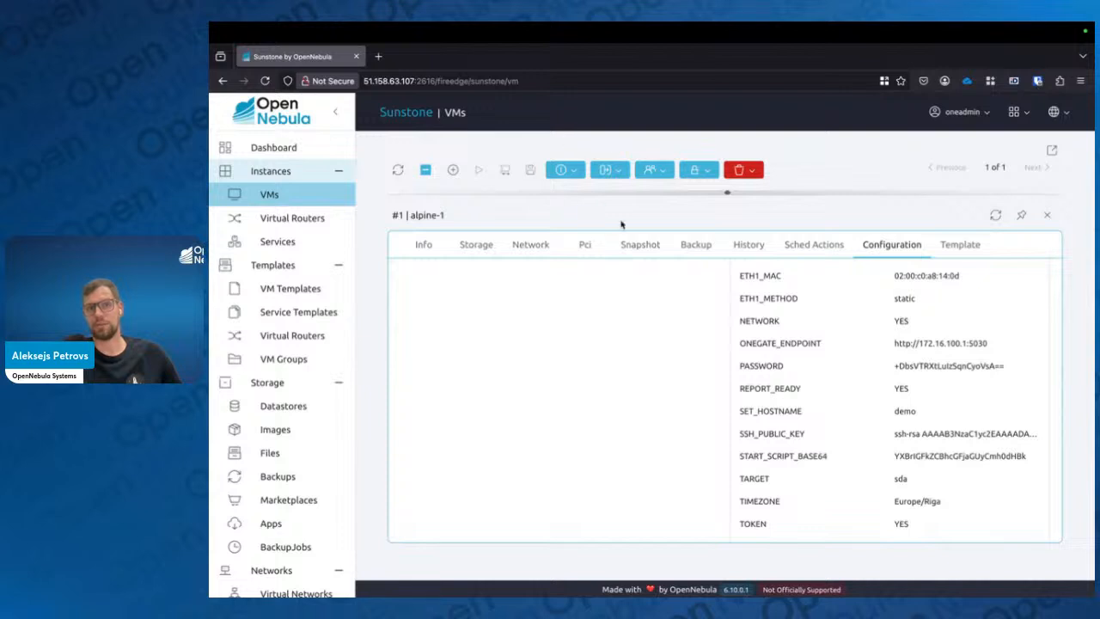
Close alpine-1's details and open alpine-0's VNC console in a new tab
left_click(1047, 215)
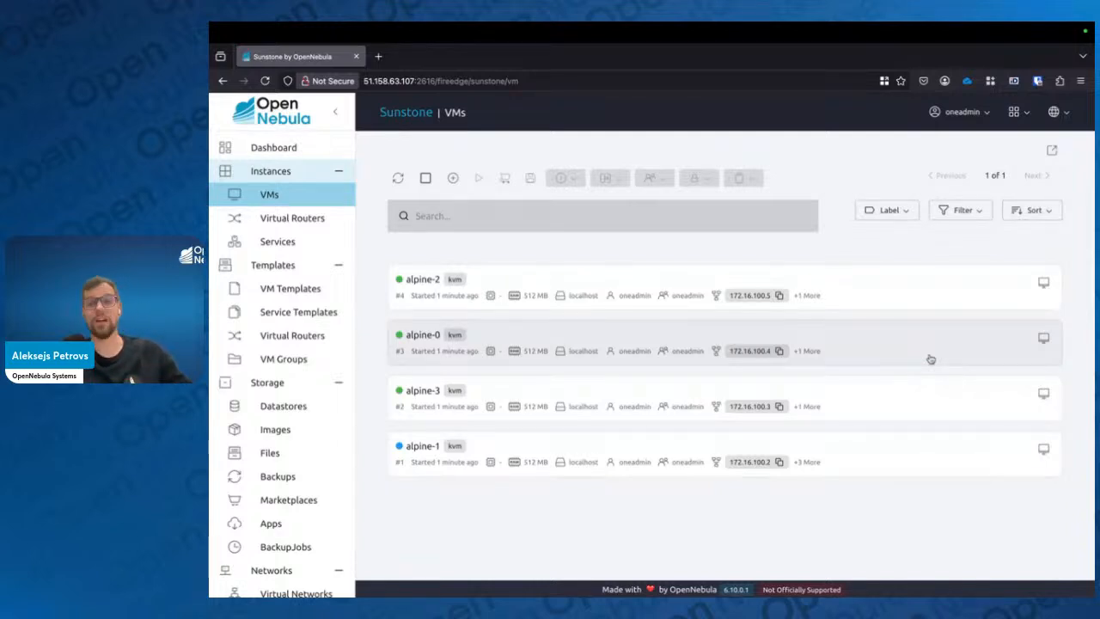
left_click(1043, 339)
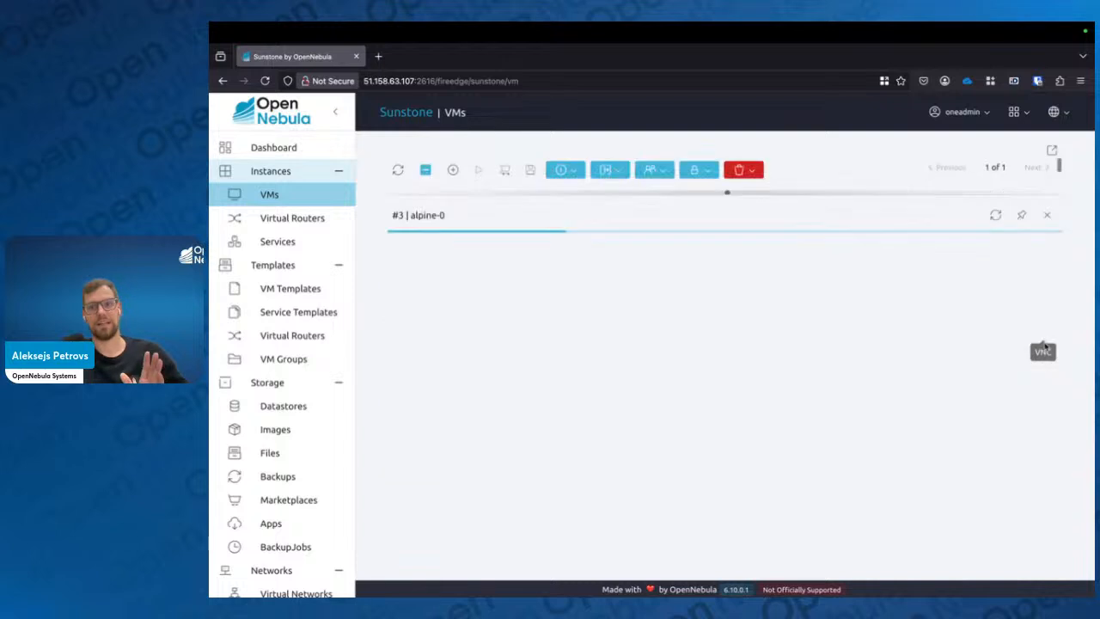
left_click(1047, 216)
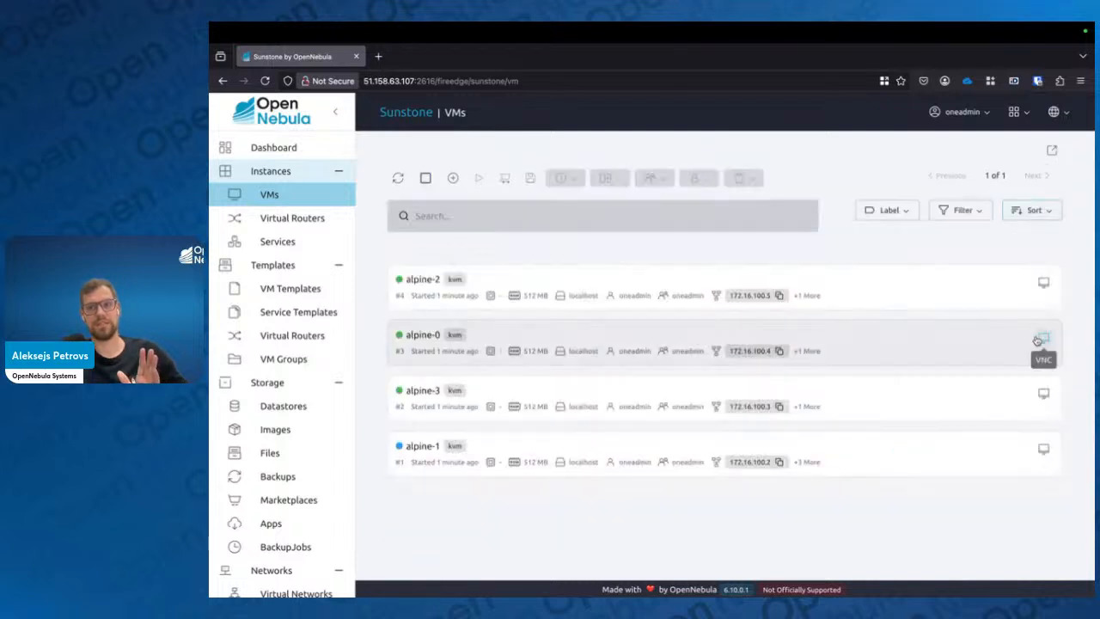
left_click(1041, 339)
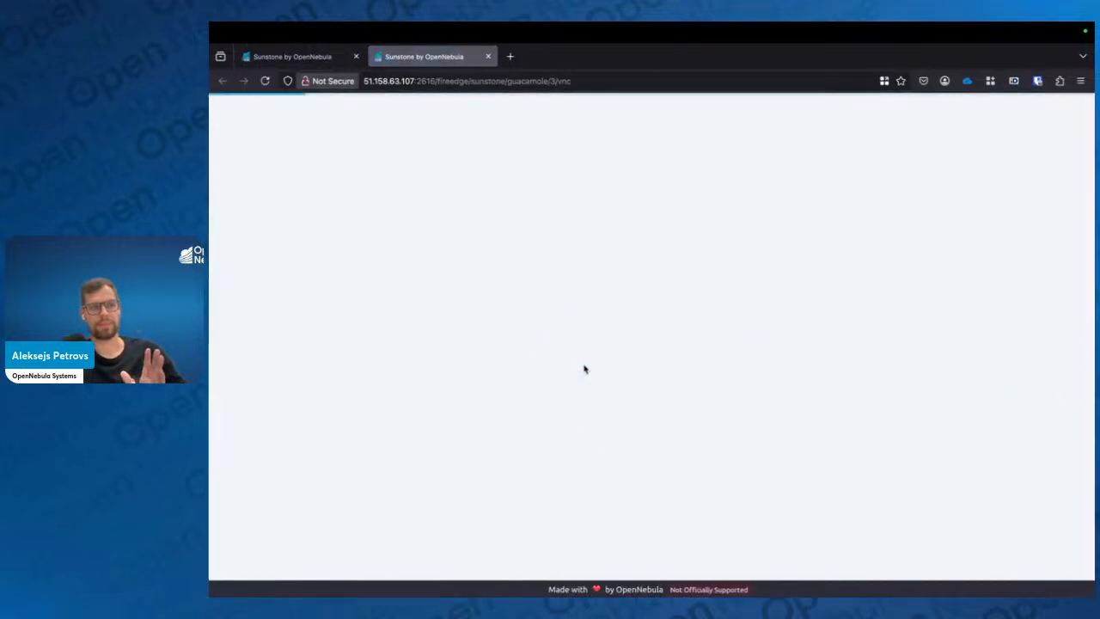
key("Return")
key("Return")
key("Return")
key("Return")
key("Return")
key("Return")
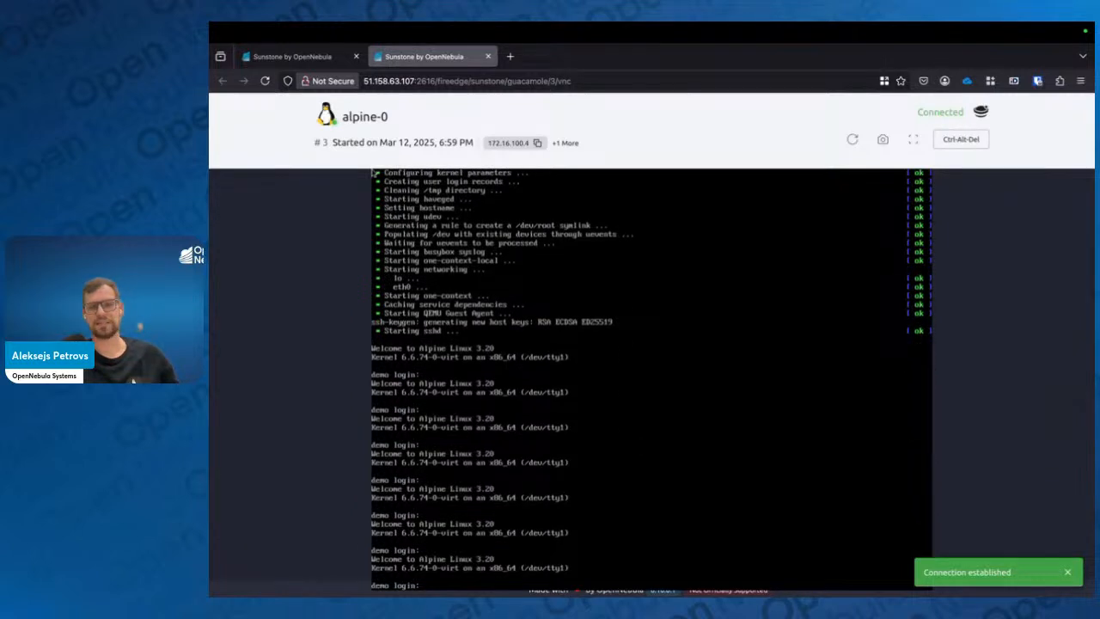
Try to log in to the alpine-0 console as root without a password
type("root")
key("Return")
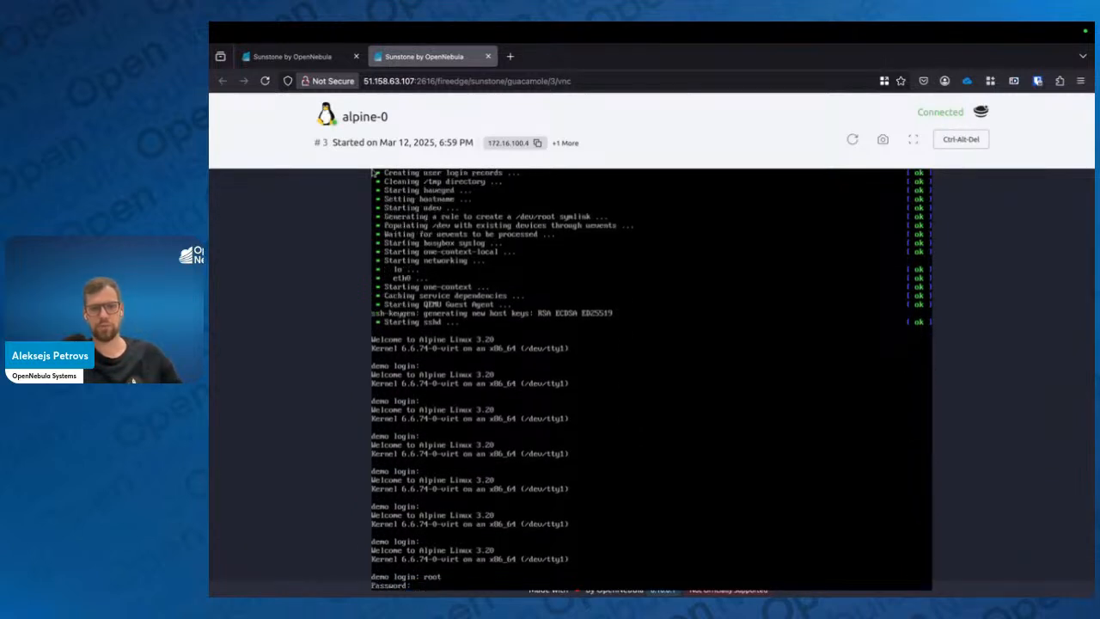
key("Return")
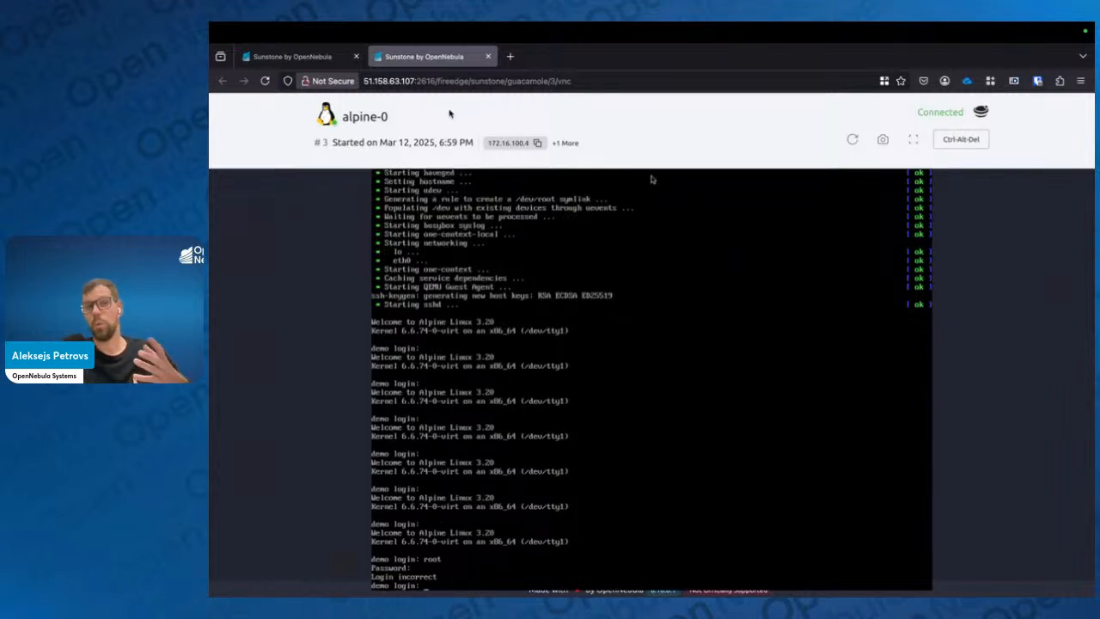
Change alpine-0's context PASSWORD variable through Update VM Configuration and apply the update
left_click(318, 59)
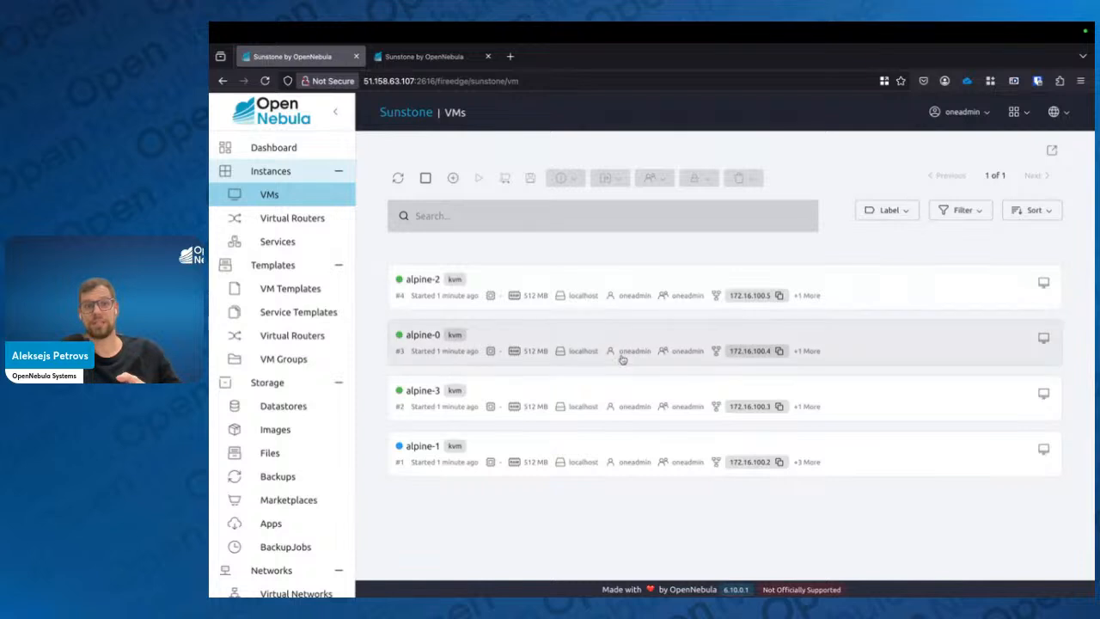
left_click(610, 342)
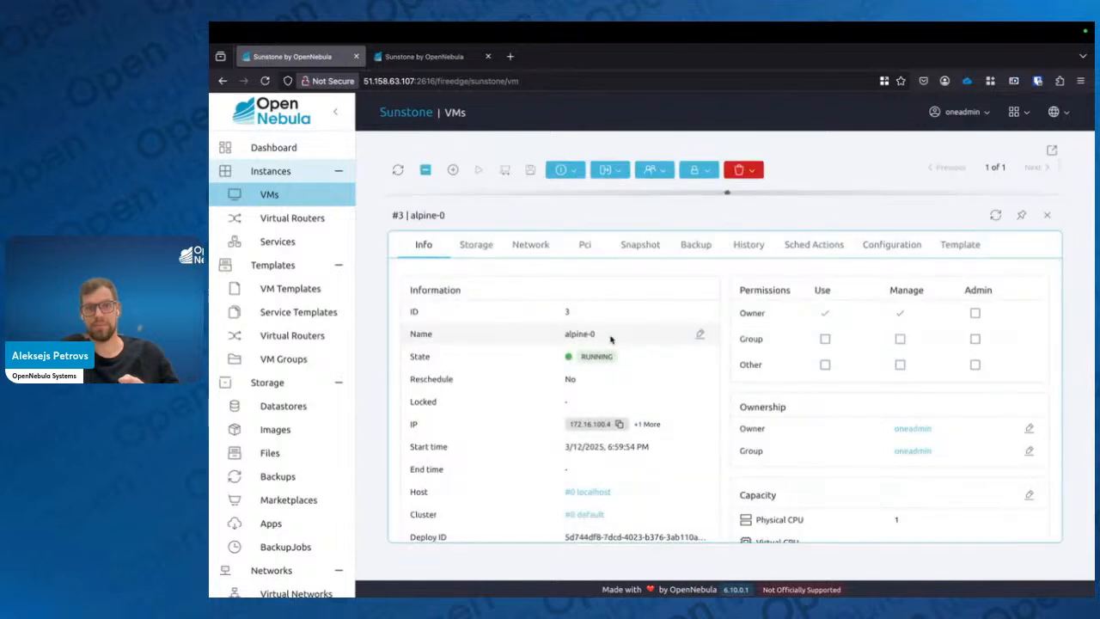
left_click(874, 249)
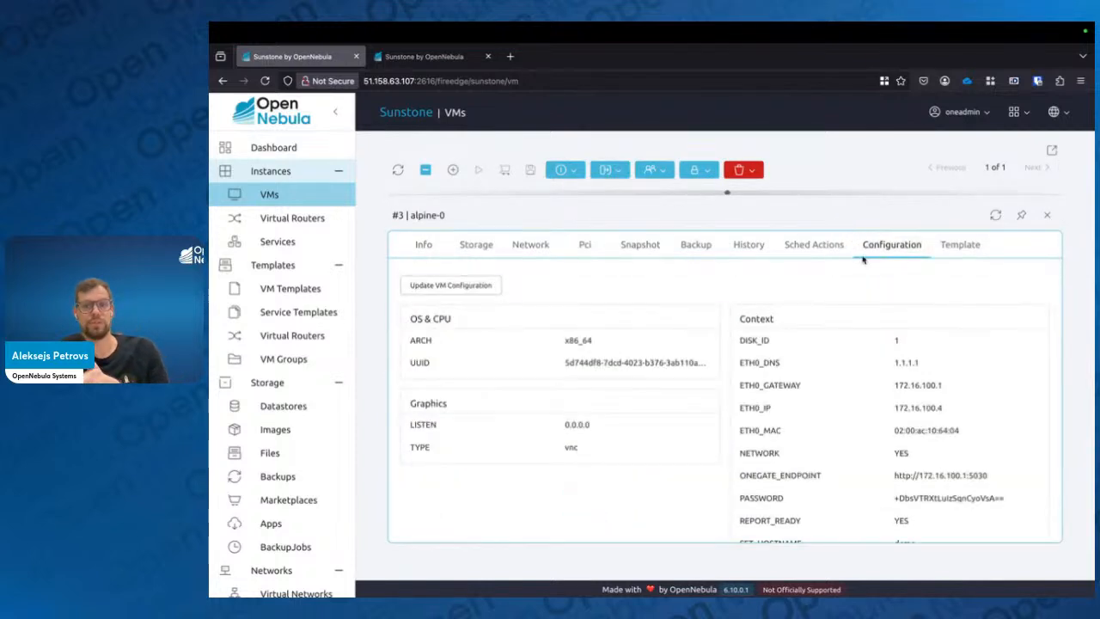
left_click(458, 291)
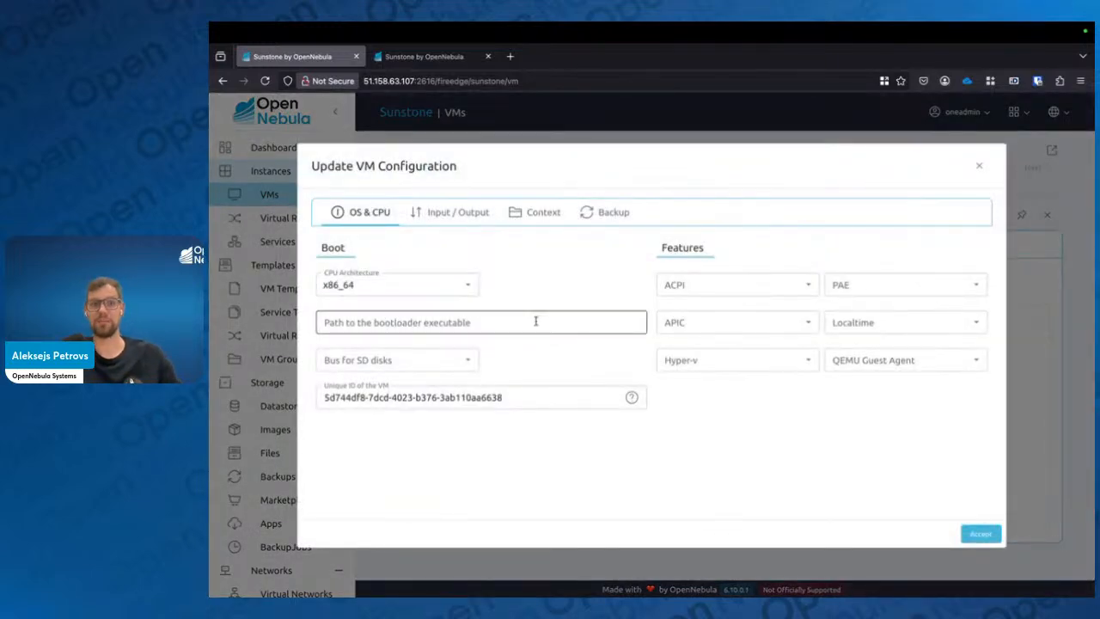
left_click(543, 213)
scroll(566, 315, "down", 2)
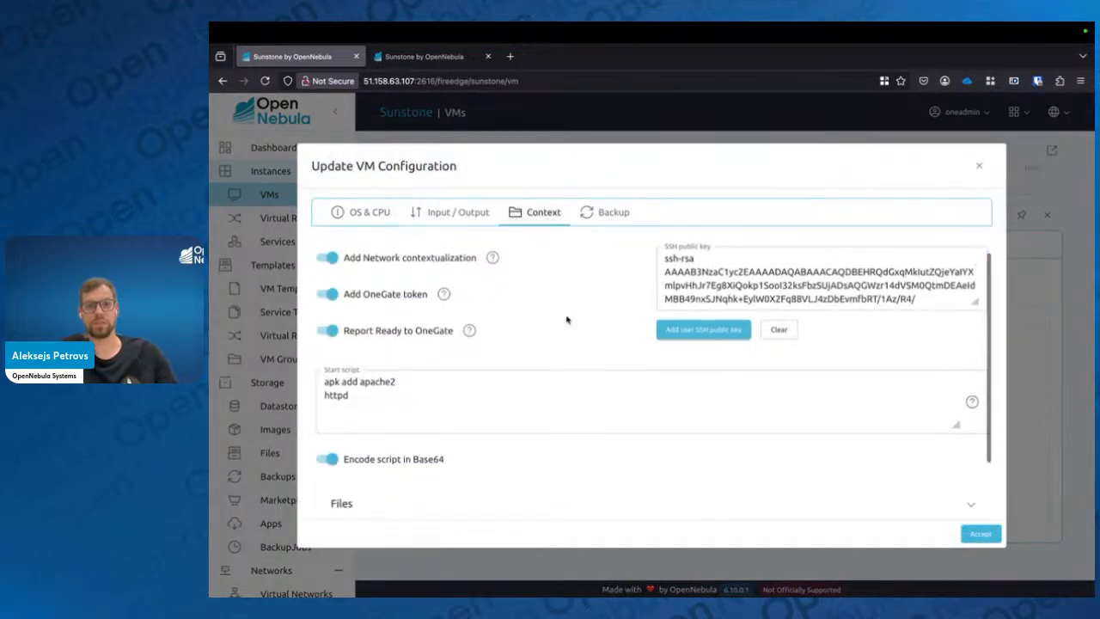
left_click(504, 486)
scroll(504, 489, "down", 6)
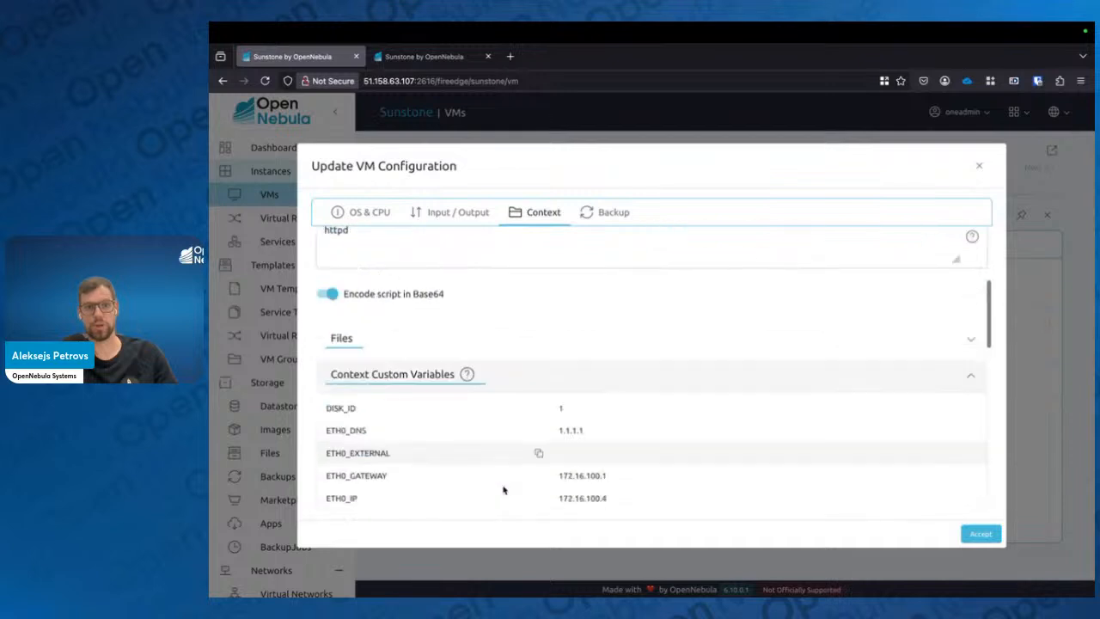
scroll(567, 439, "down", 8)
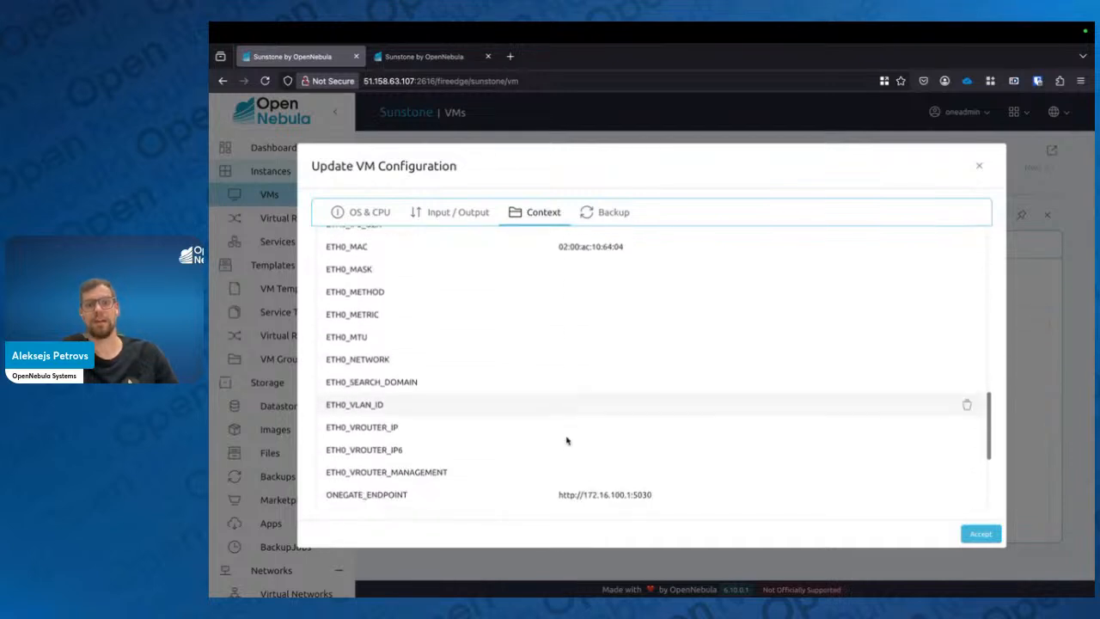
scroll(566, 440, "down", 1)
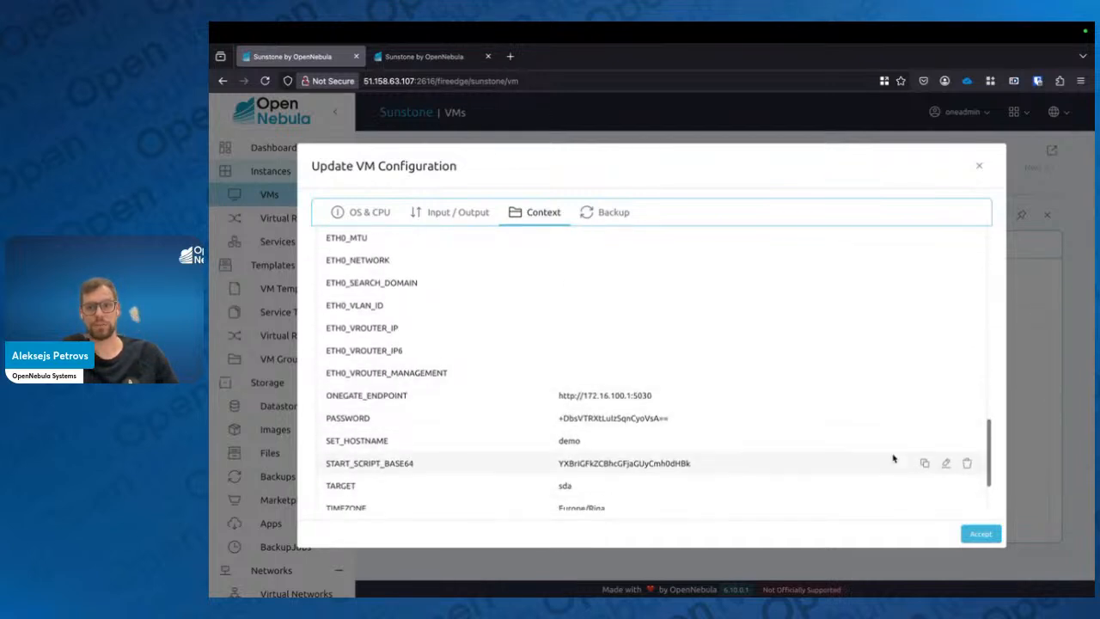
left_click(944, 421)
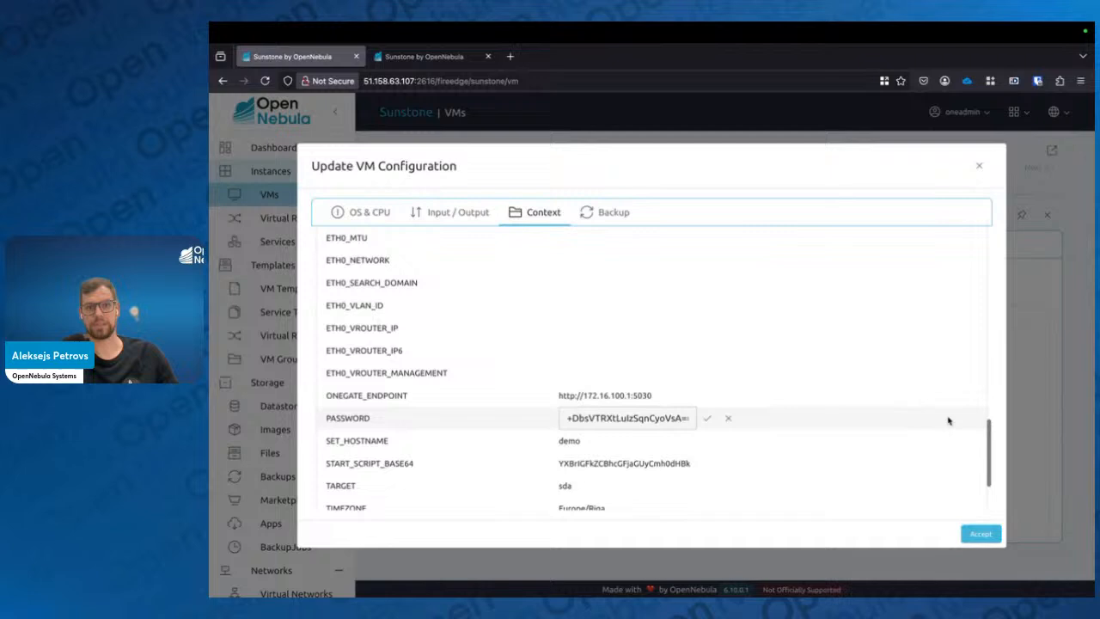
double_click(642, 415)
triple_click(642, 415)
type("demodemo")
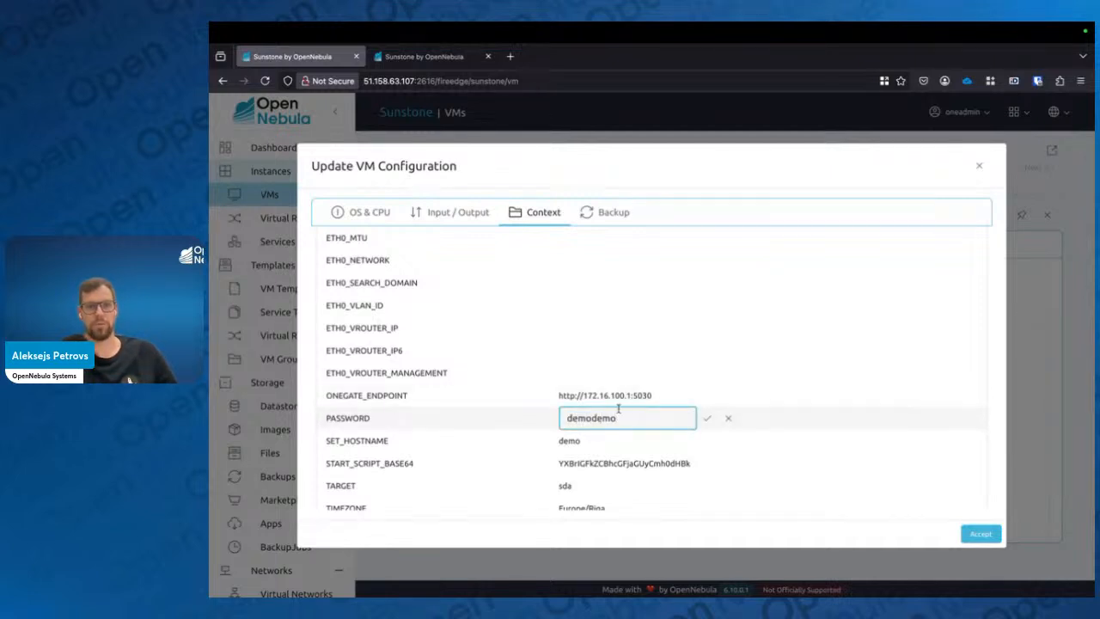
left_click(707, 417)
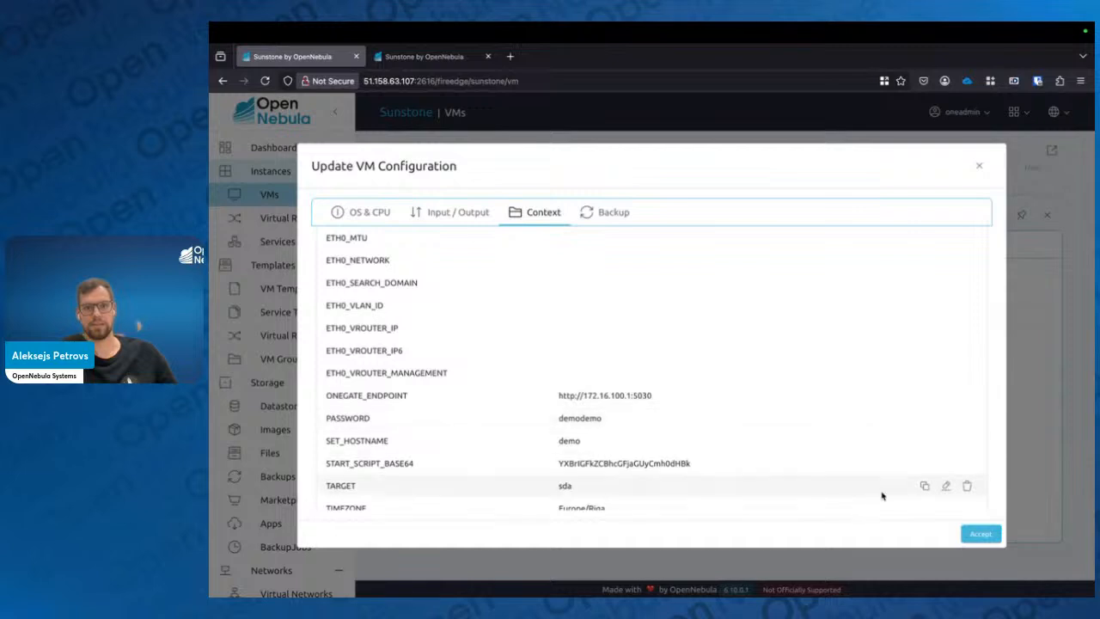
left_click(981, 534)
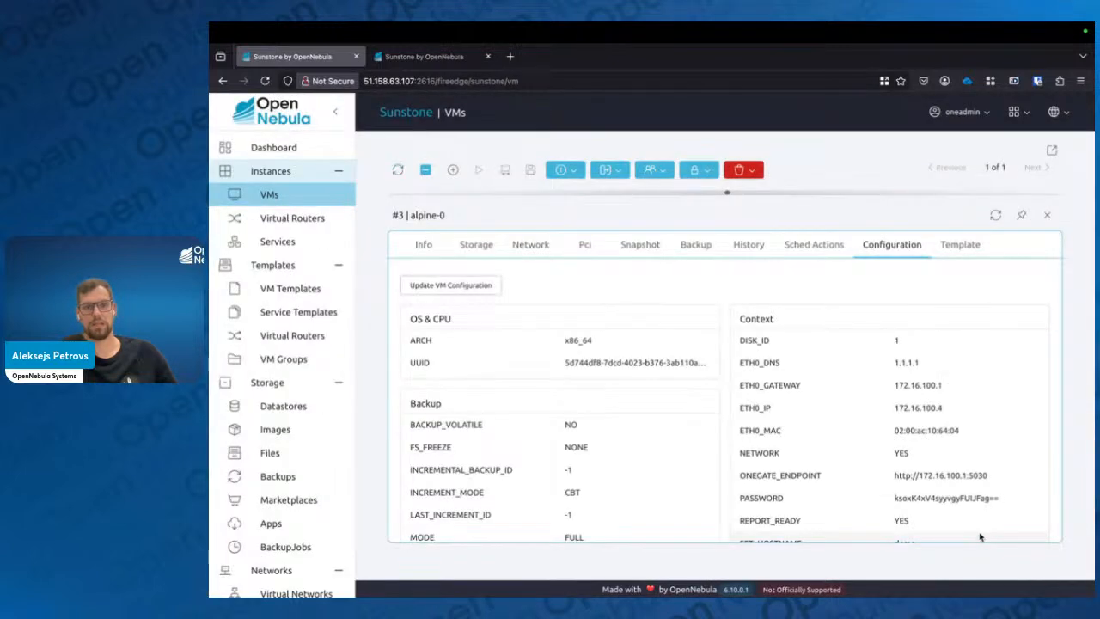
Review alpine-0's updated context, close its details and the old console tab, and reopen its VNC console
scroll(980, 516, "down", 3)
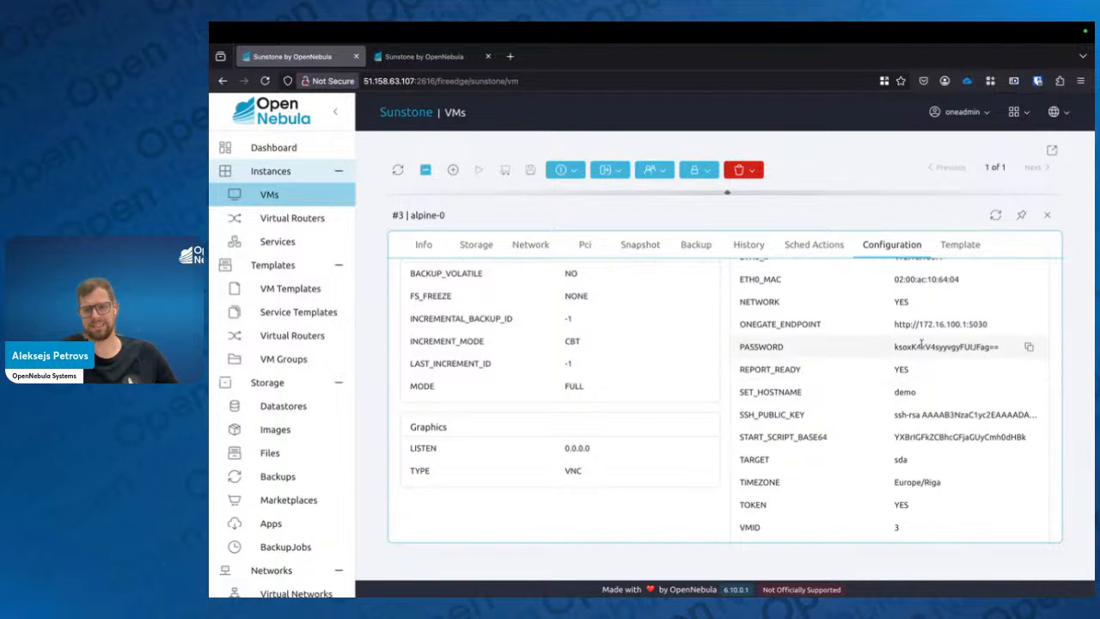
left_click(1047, 215)
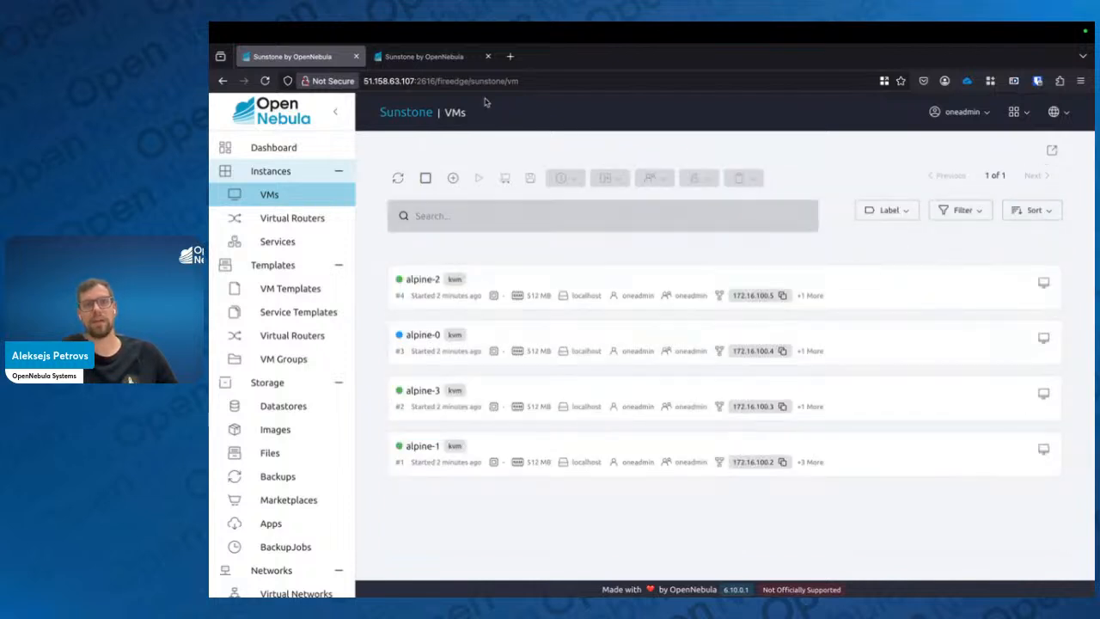
left_click(488, 56)
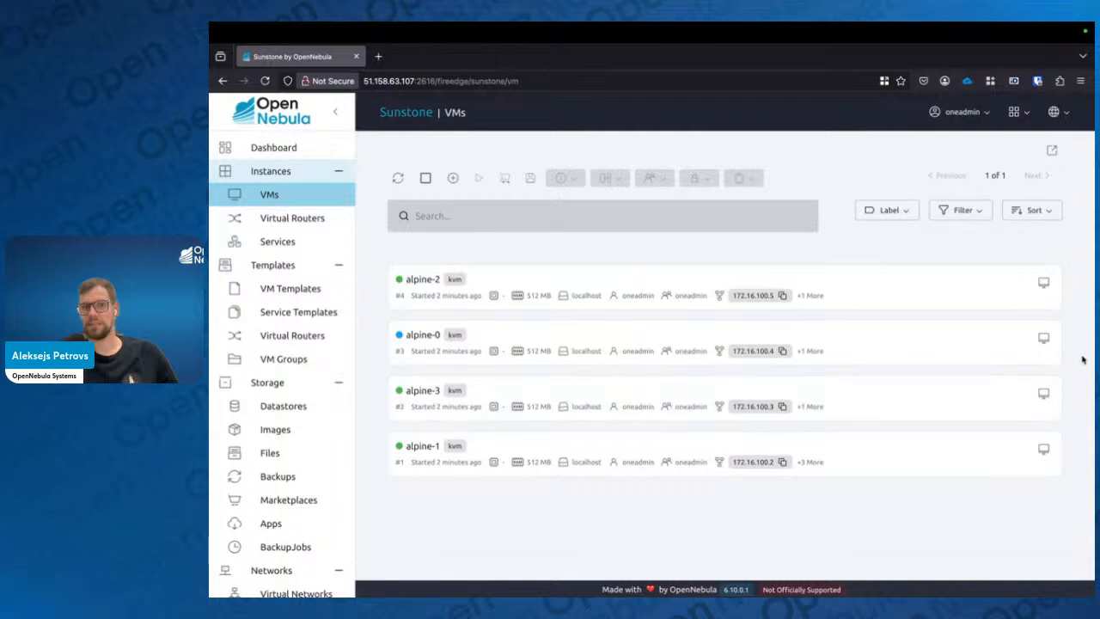
left_click(1043, 336)
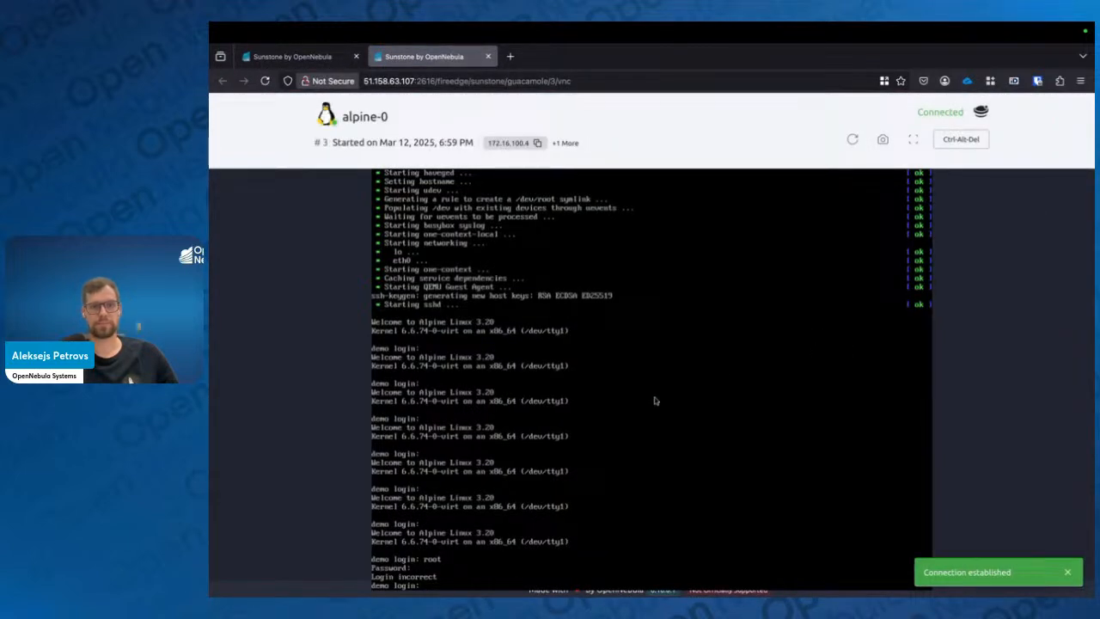
key("Return")
key("Return")
key("Return")
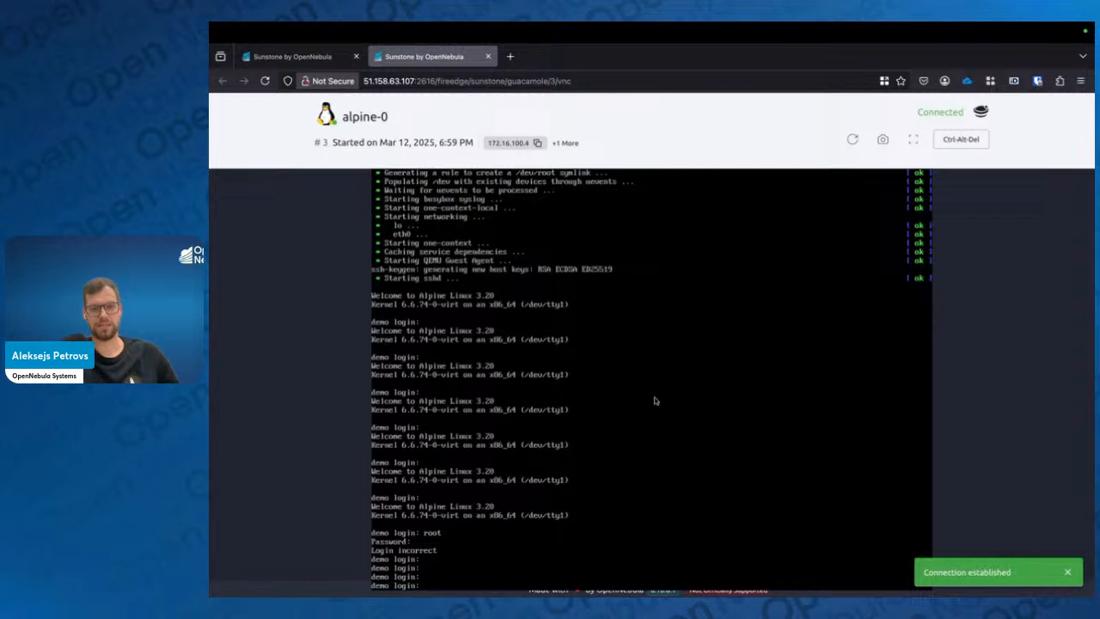
Log in to the alpine-0 console as root, entering the new account password
key("BackSpace")
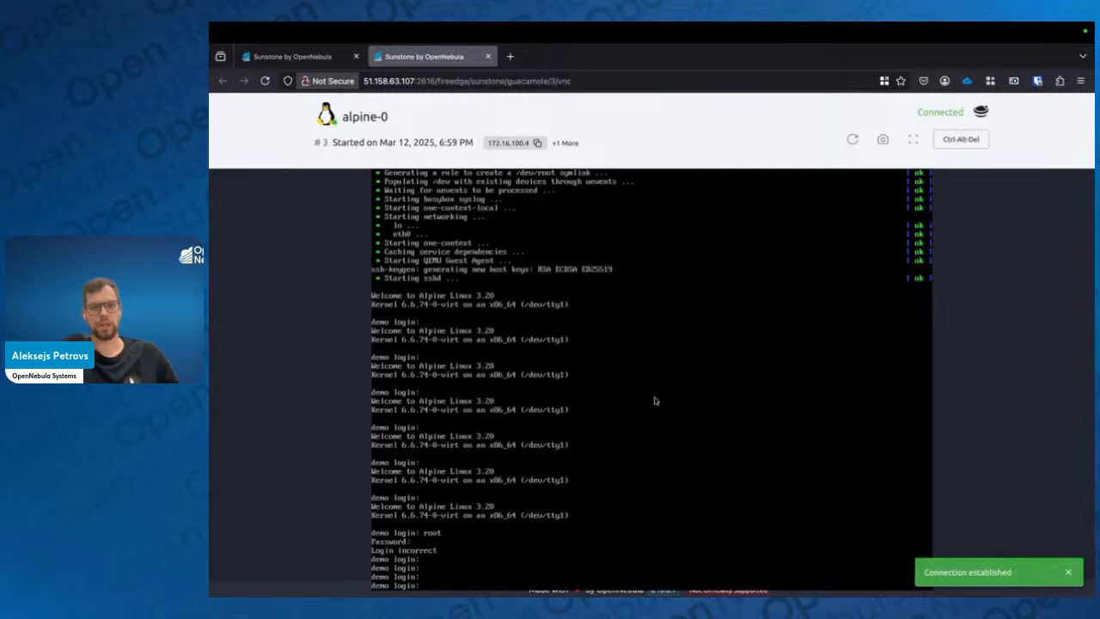
type("root")
key("Return")
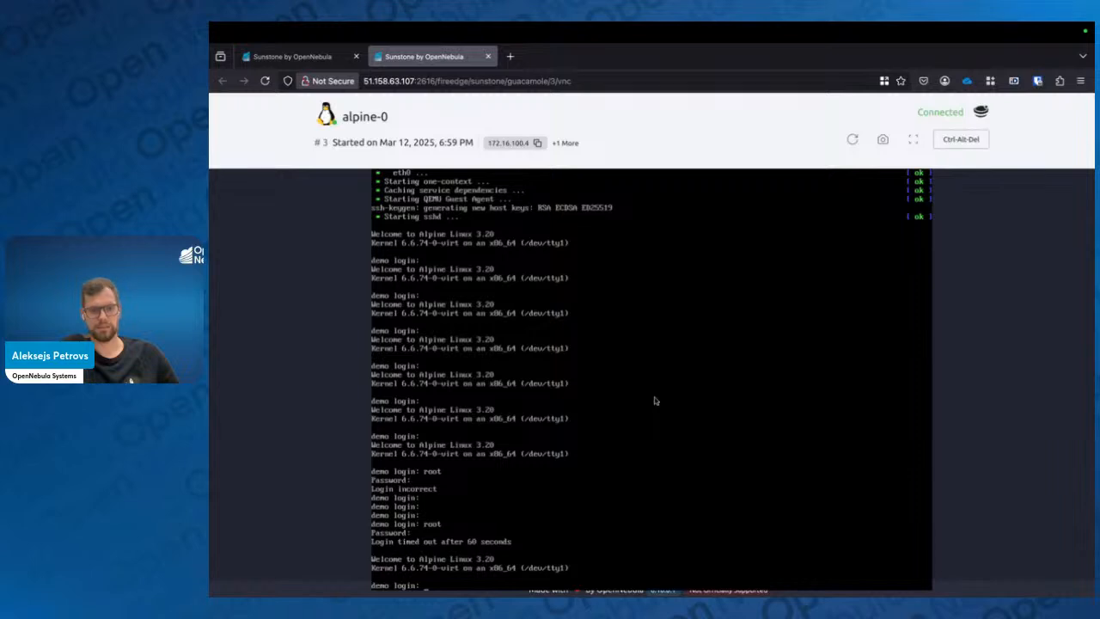
key("Return")
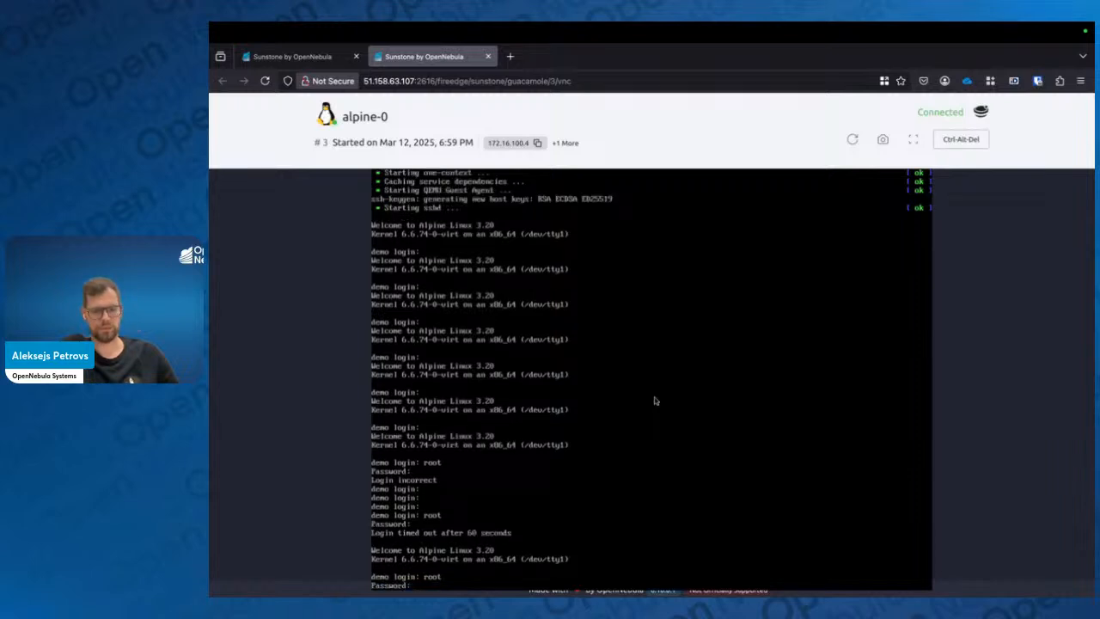
key("Return")
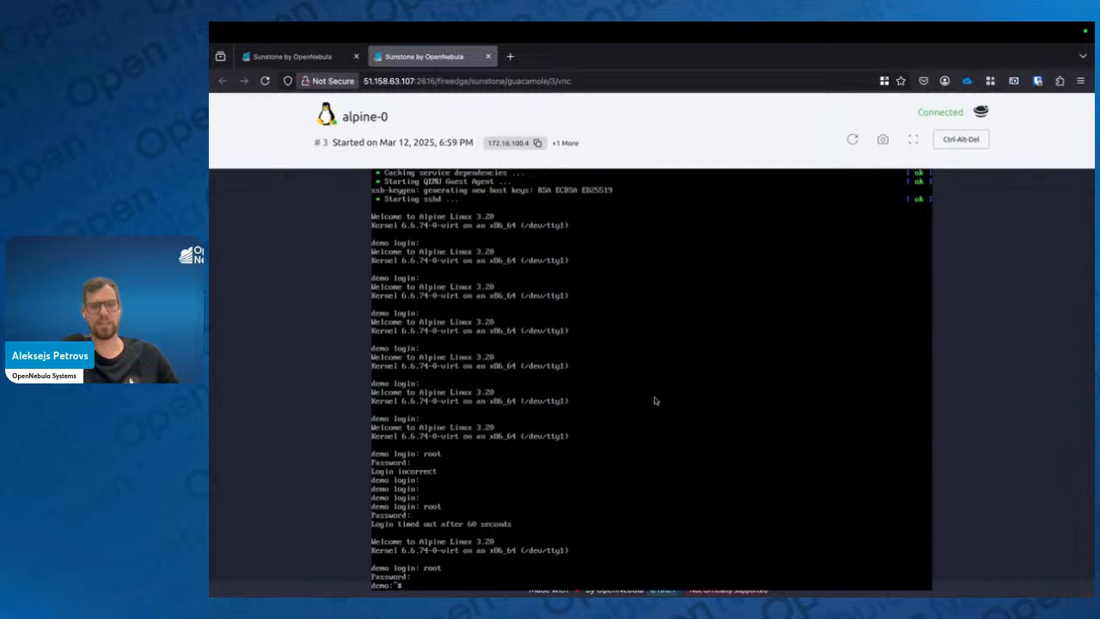
Clear the alpine-0 console screen
key("ctrl+l")
key("Return")
key("Return")
key("Return")
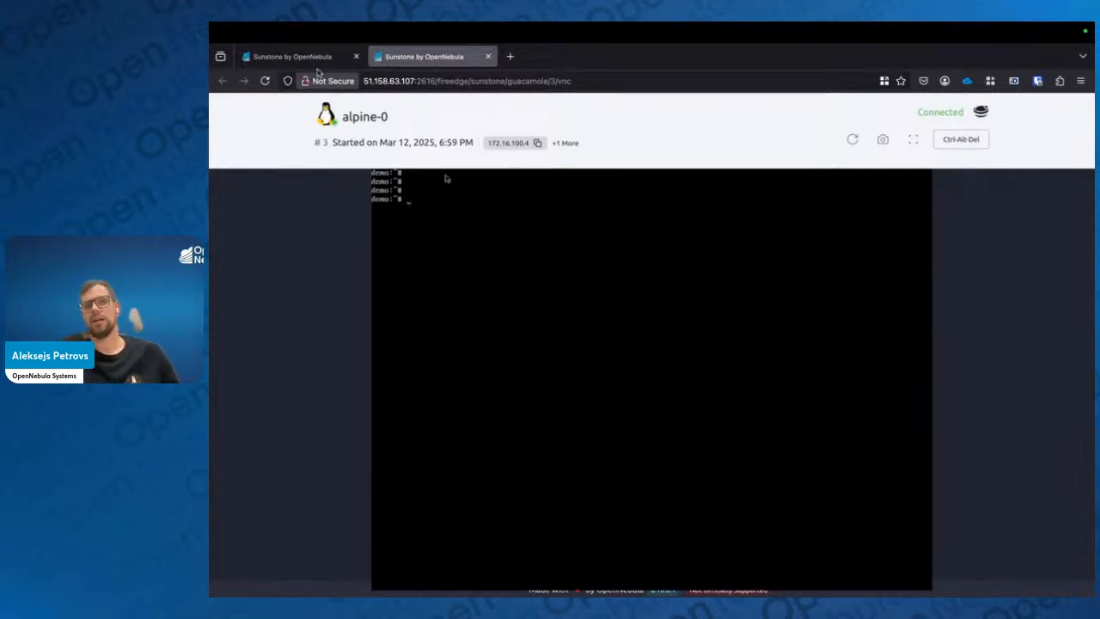
Refresh the VM list to check alpine-0's status, then return to its console tab
left_click(292, 56)
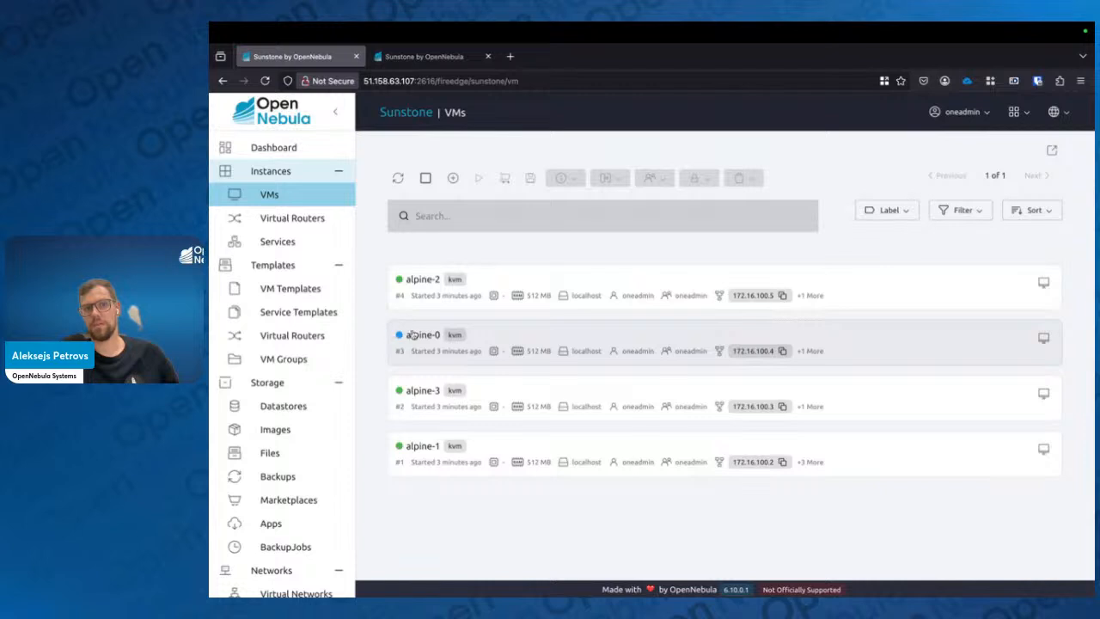
mouse_move(399, 336)
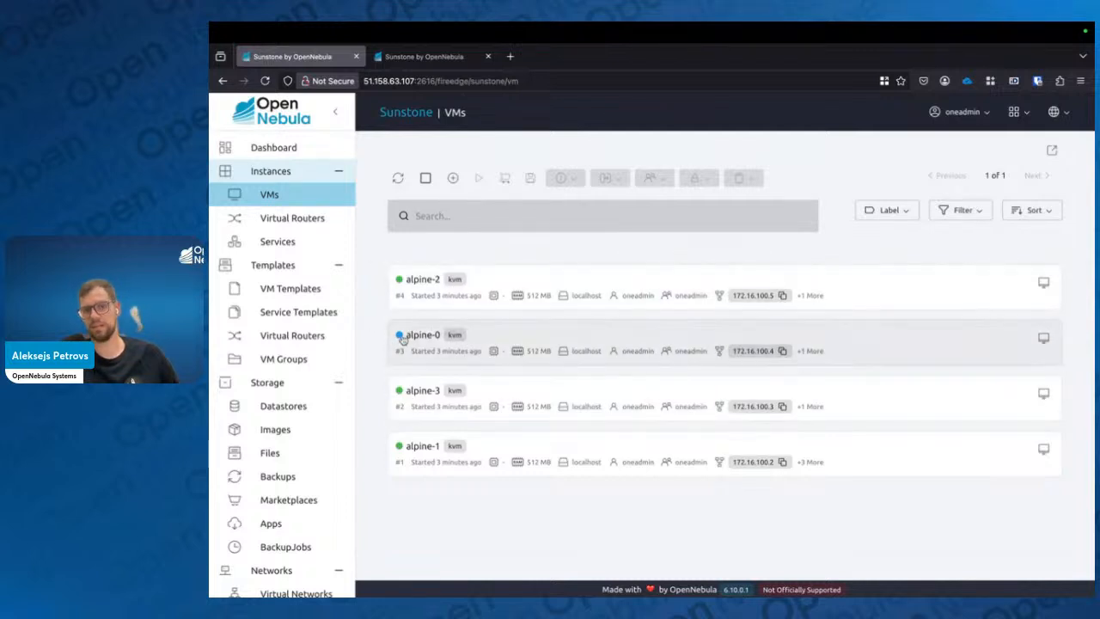
mouse_move(401, 339)
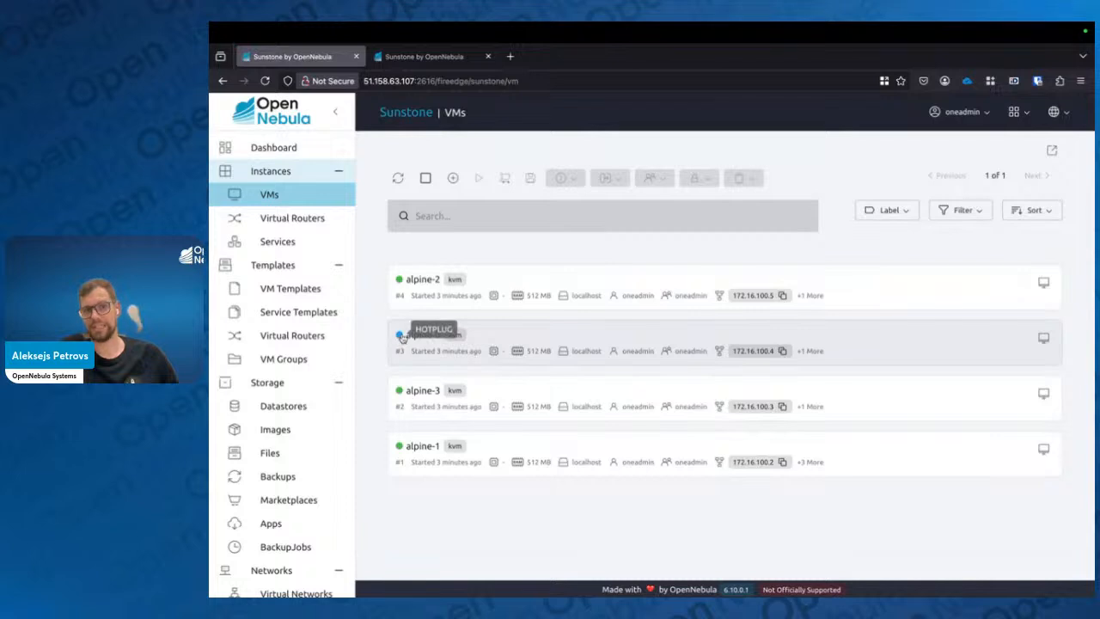
left_click(398, 178)
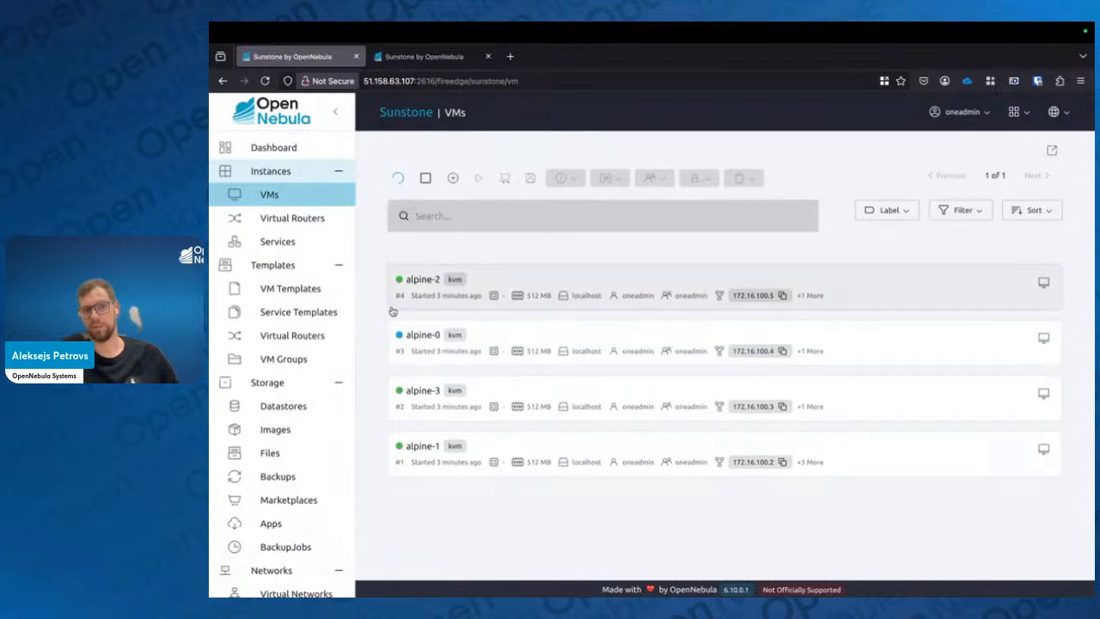
mouse_move(400, 342)
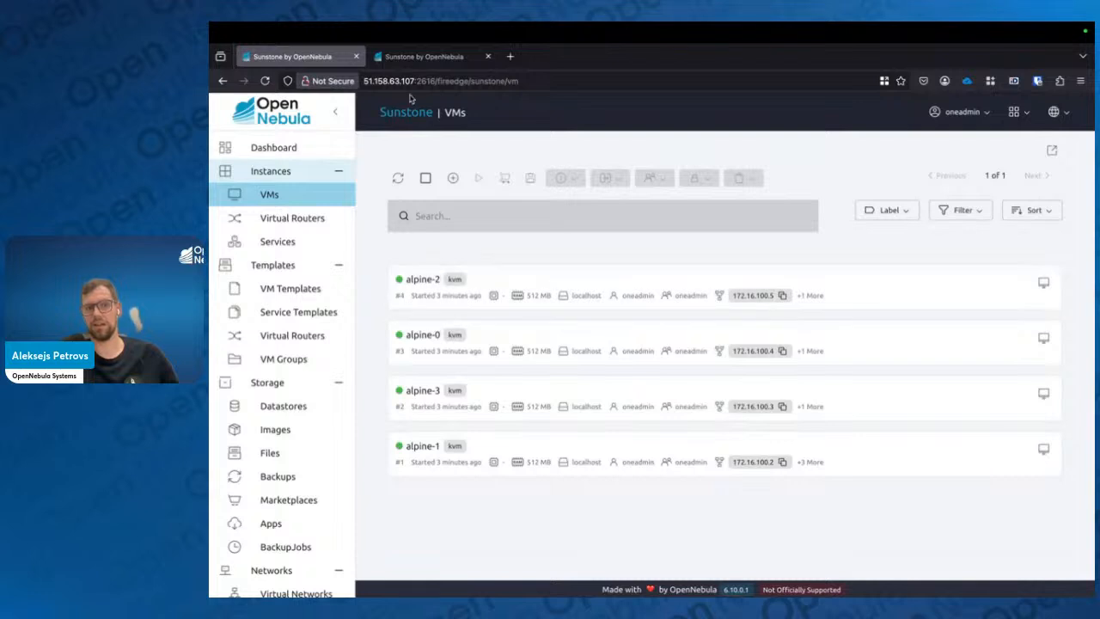
left_click(421, 57)
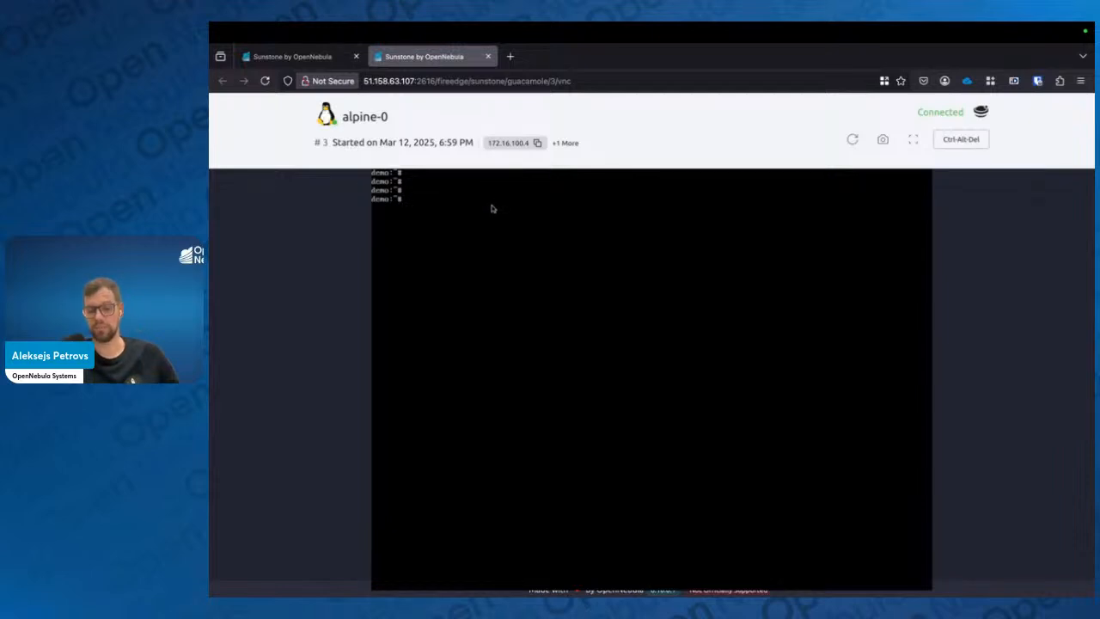
In the alpine-0 console, list running processes filtered for httpd with ps aux | grep httpd
type("ps aux")
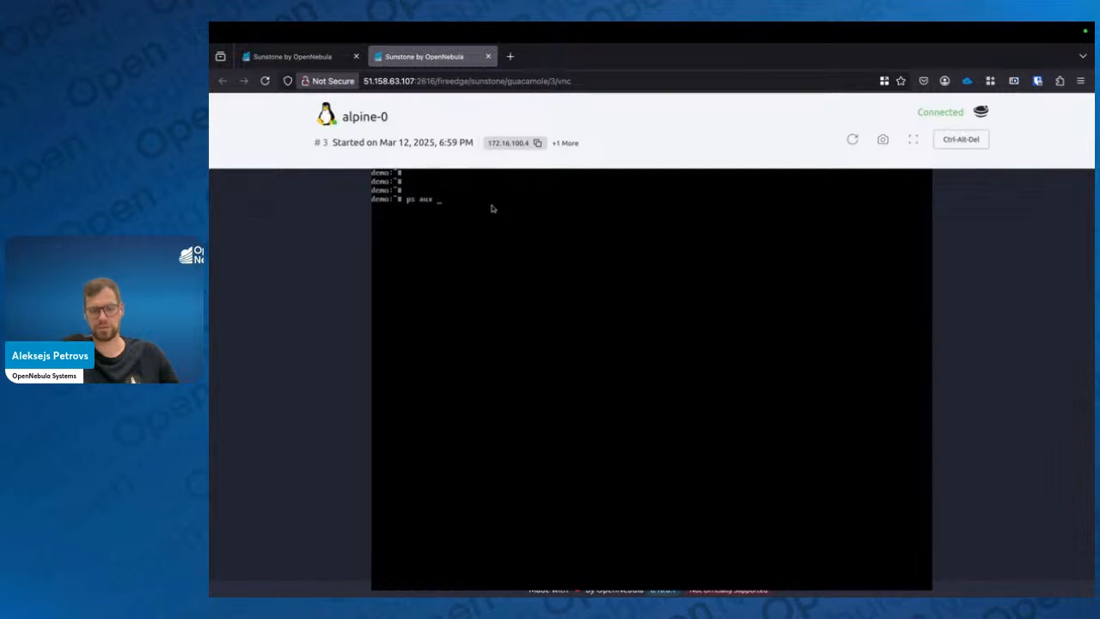
type(" | grep httpd")
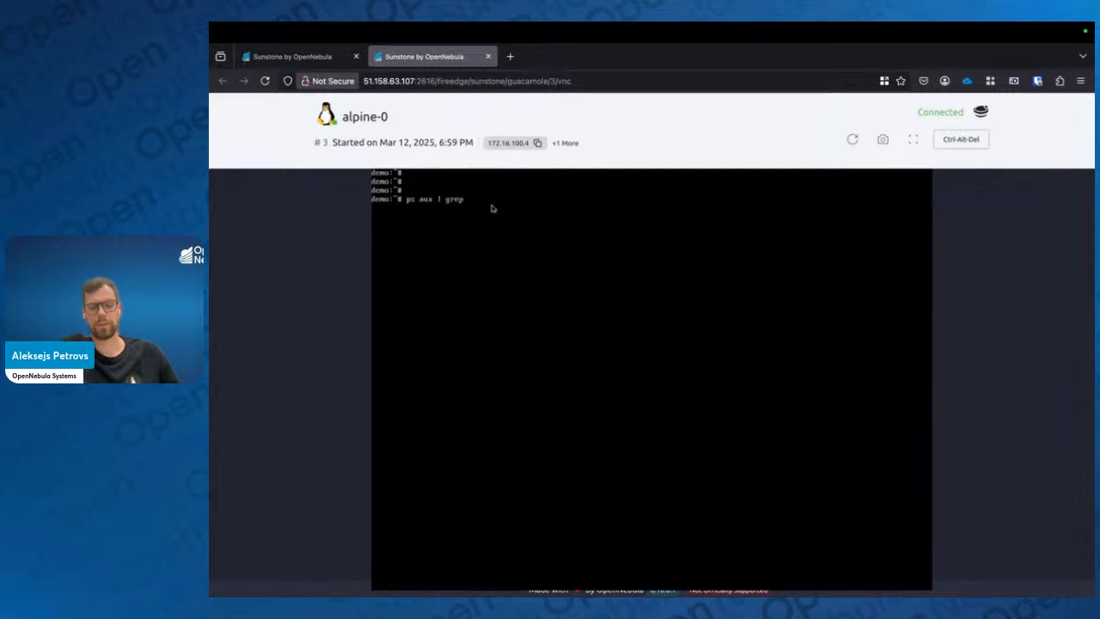
key("Return")
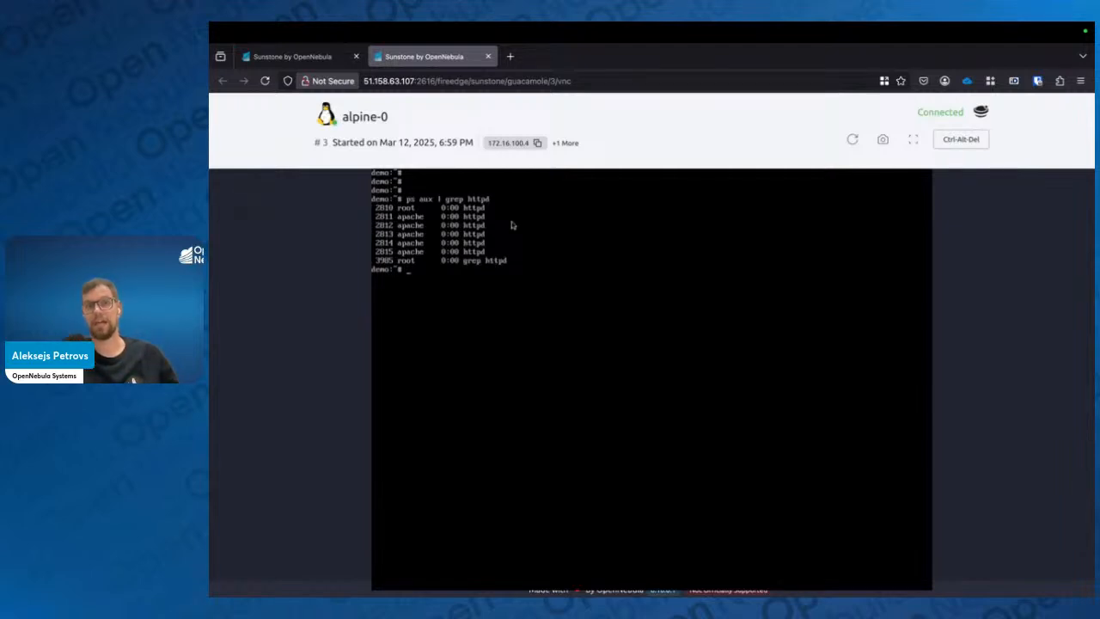
Copy alpine-0's IP address and, in the host terminal, request its web page with curl 172.16.100.4
left_click(537, 143)
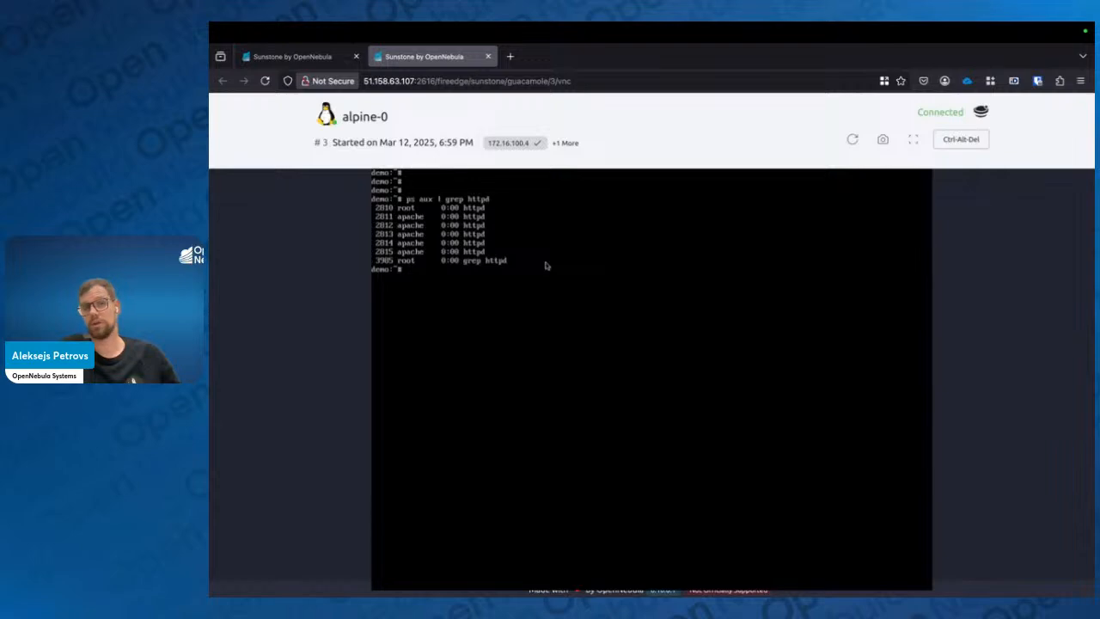
key("ctrl+Right")
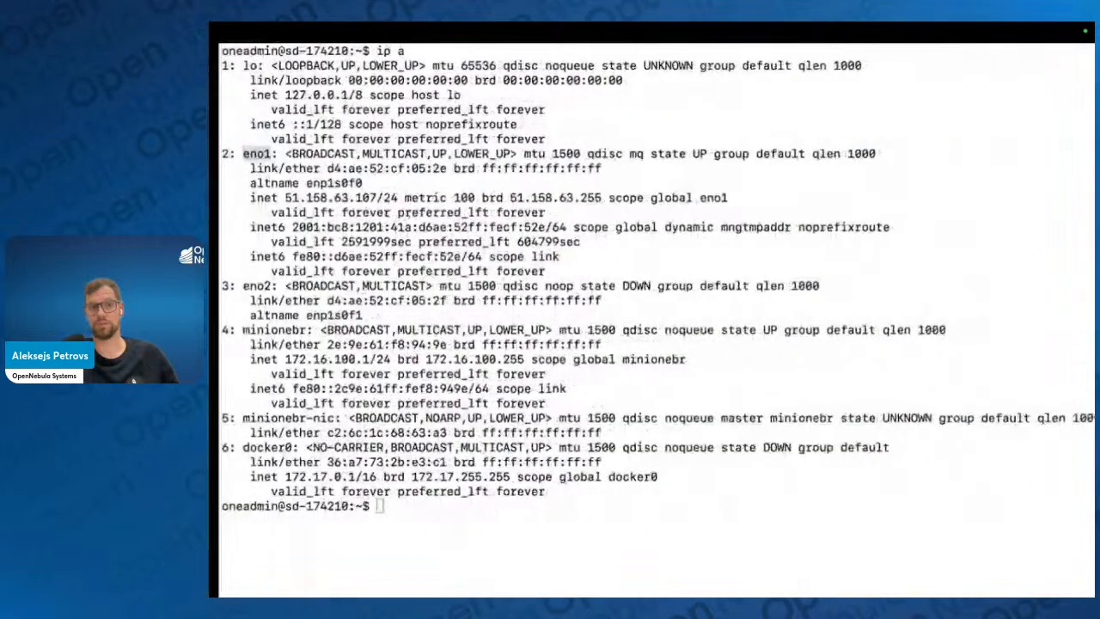
key("ctrl+l")
type("cu")
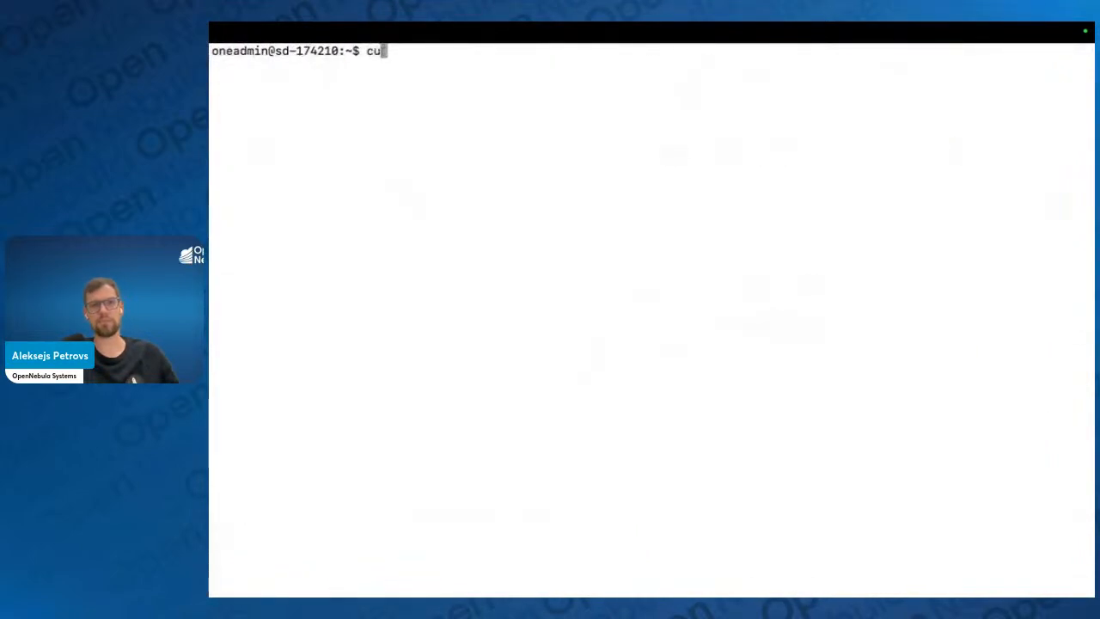
type("rl")
key("super+v")
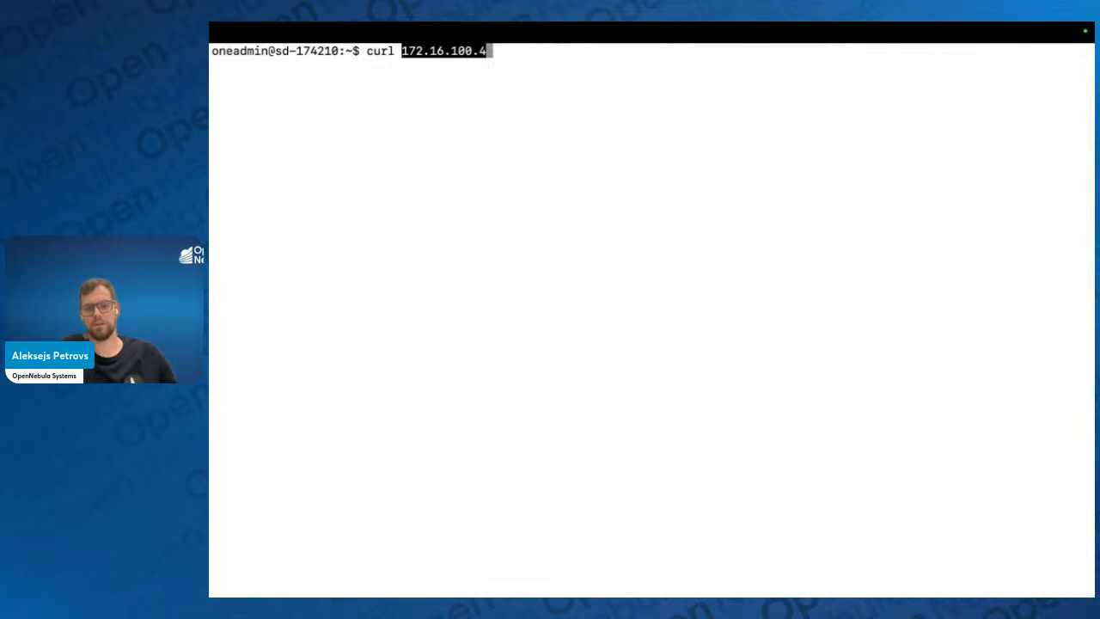
key("Return")
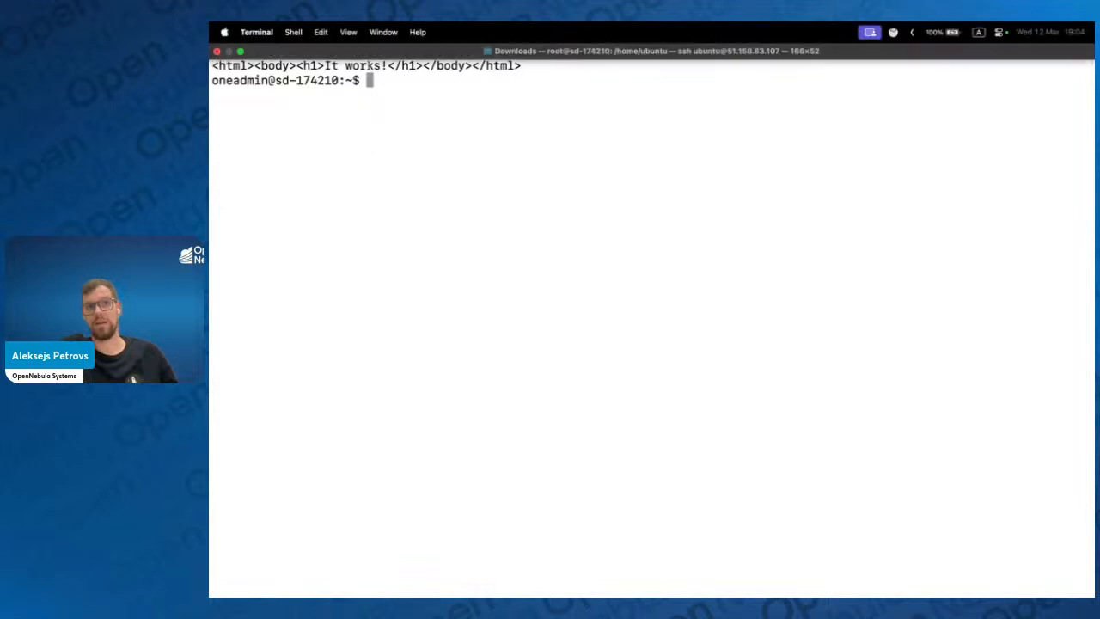
Try to connect to the VM over SSH with ssh 172.16.100.4 from the host terminal
double_click(362, 65)
left_click(386, 85)
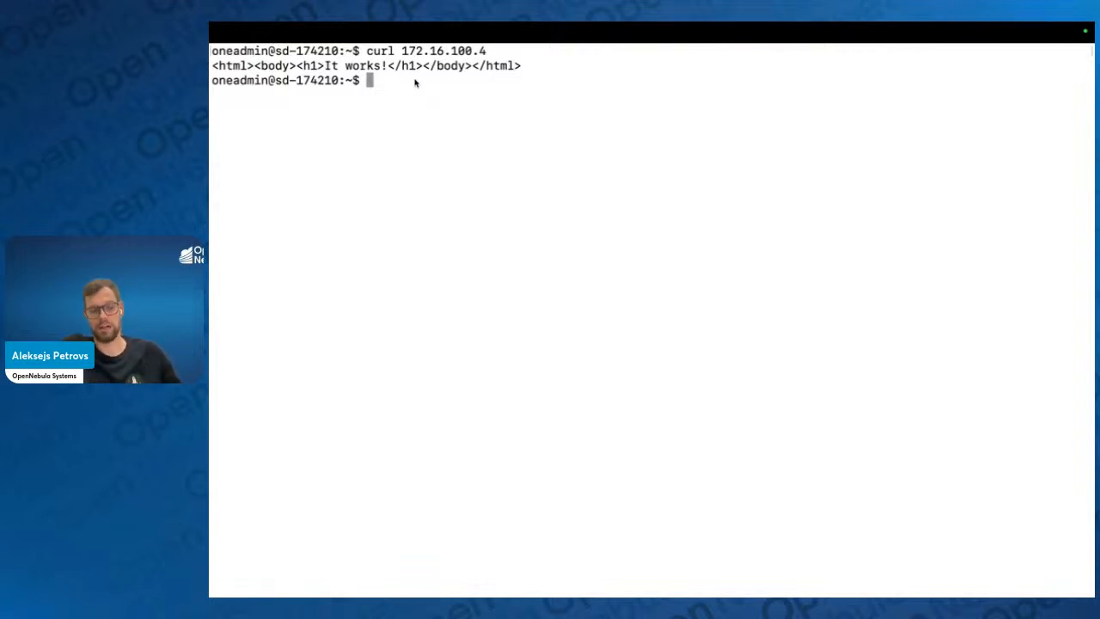
type("ssh")
key("super+v")
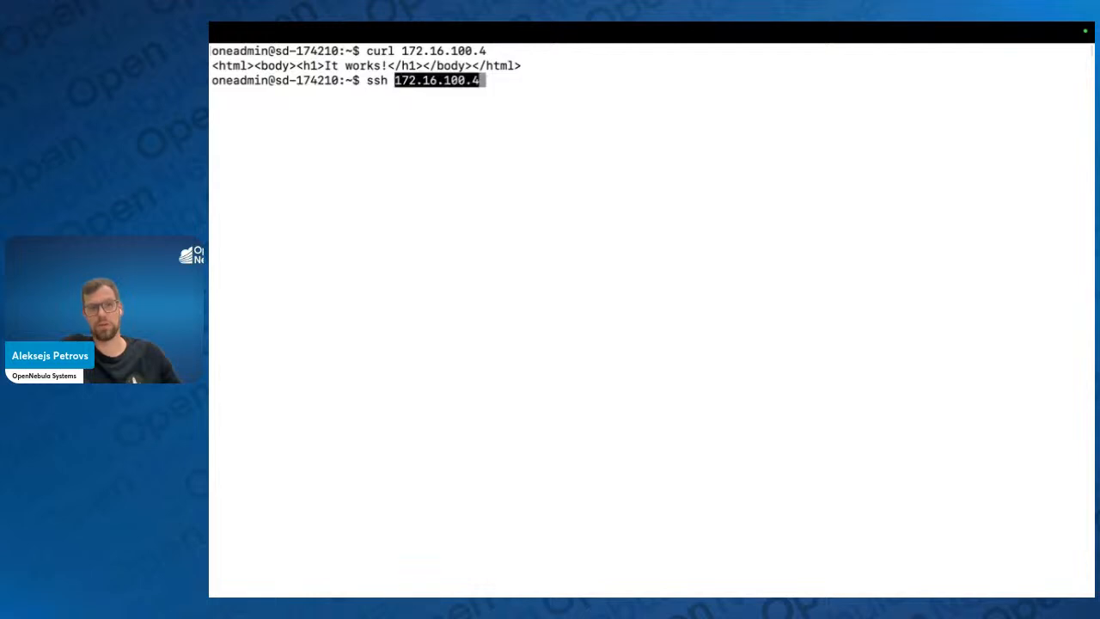
key("Return")
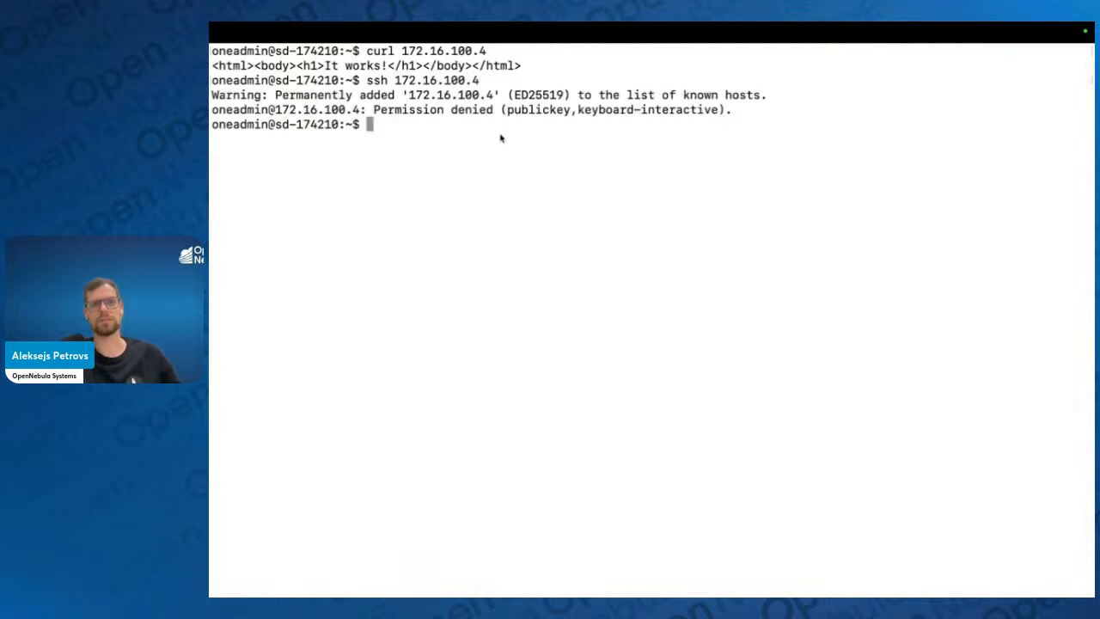
key("Up")
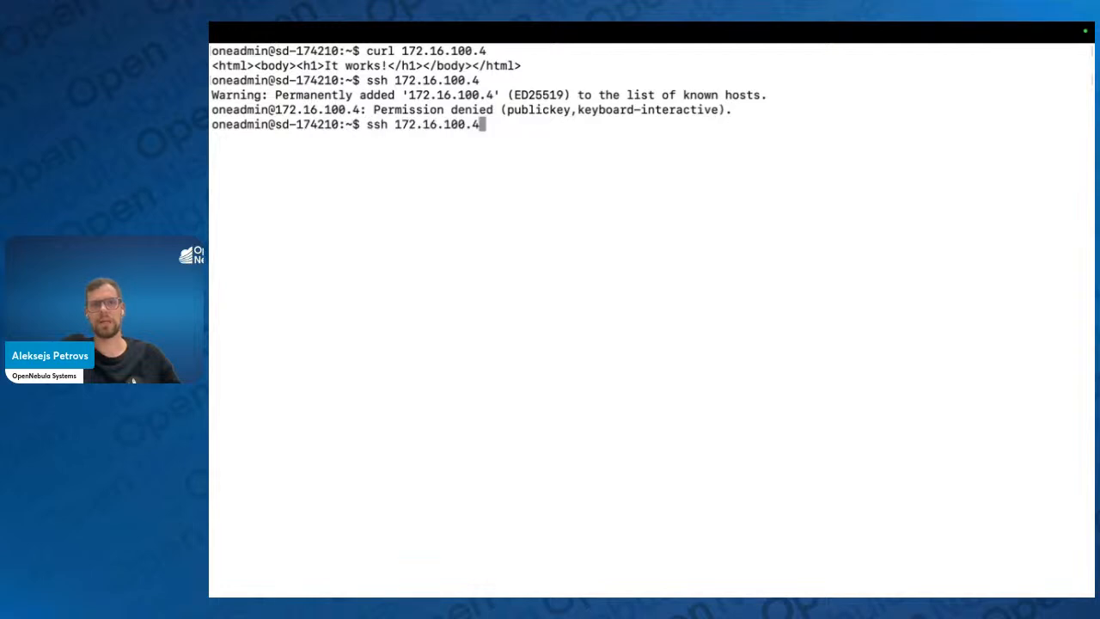
key("Left")
key("alt+Left")
key("alt+Left")
key("alt+Left")
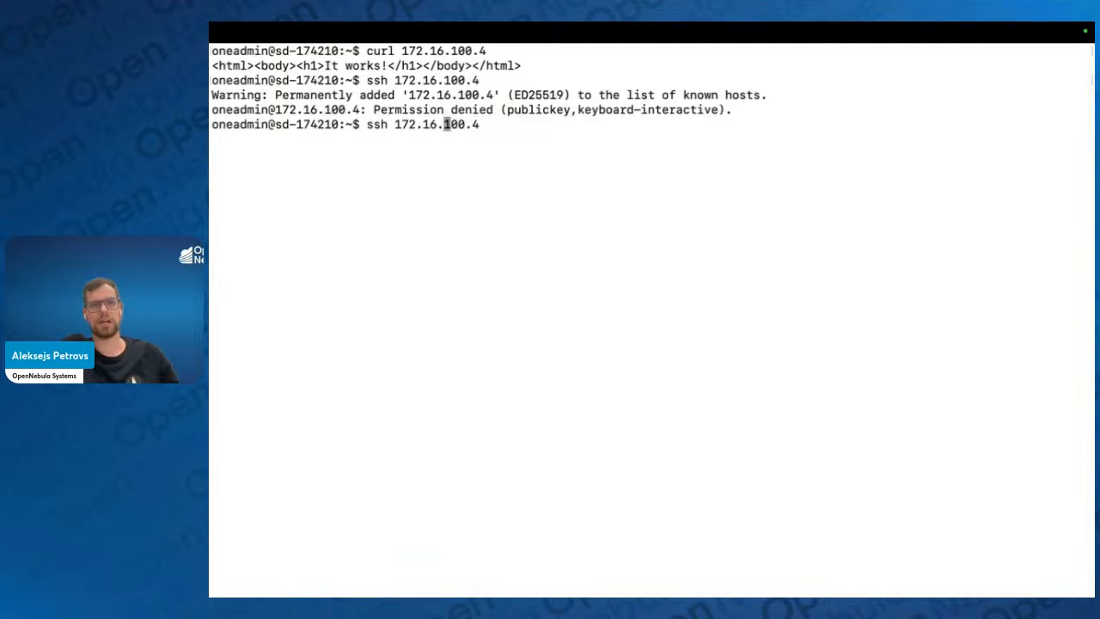
type("root@")
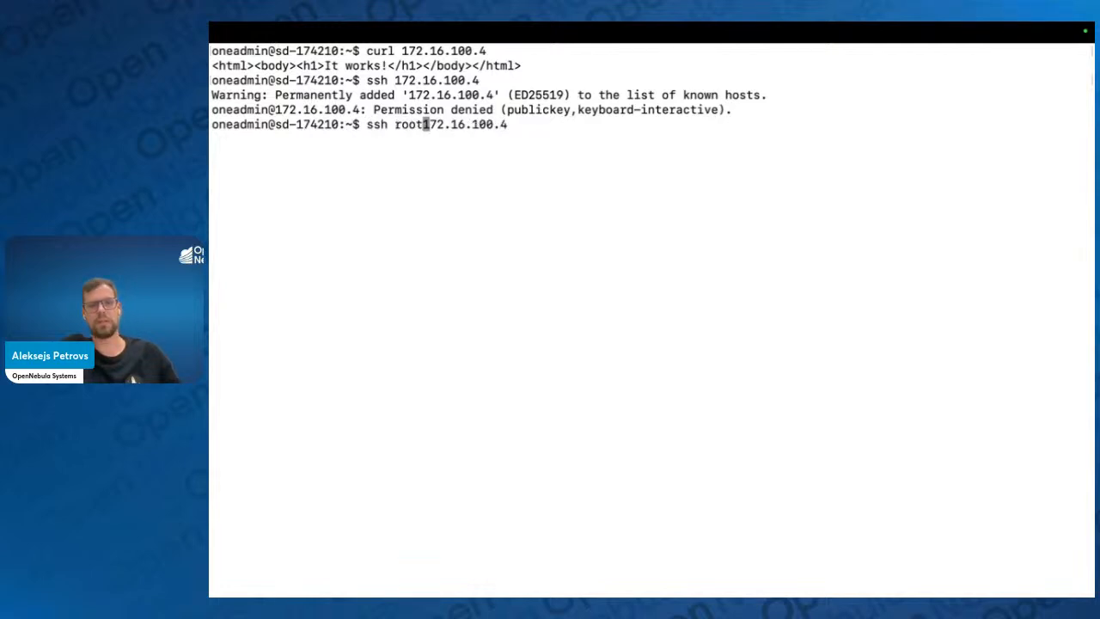
key("Return")
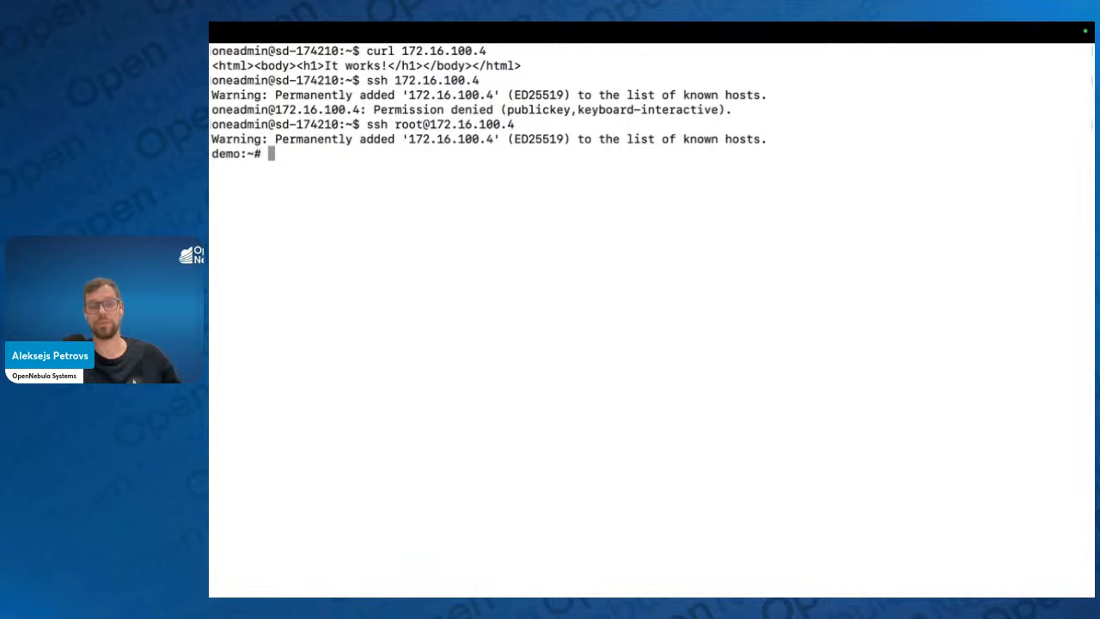